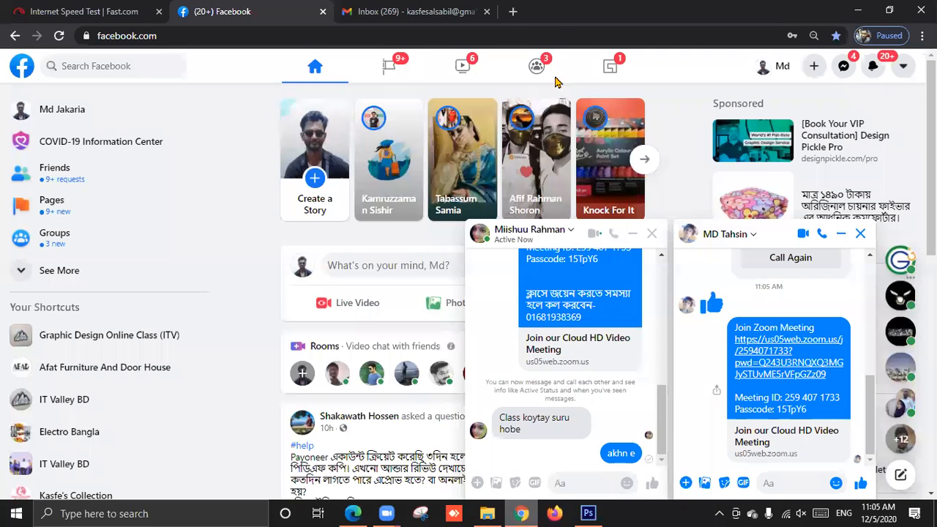
Step: Search Google for "fiverr" in a new browser tab and open the Fiverr freelance marketplace site from the results
{"action": "left_click", "coordinate": [513, 12]}
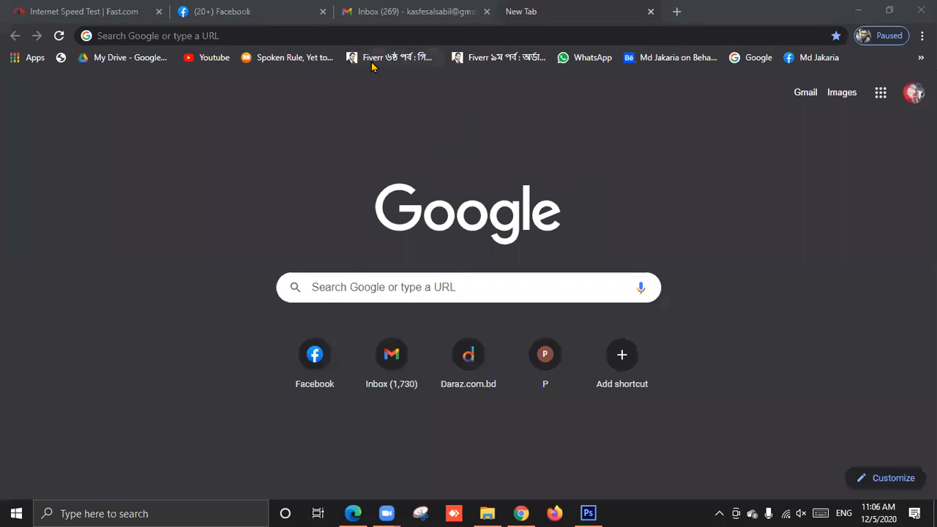
{"action": "left_click", "coordinate": [325, 287]}
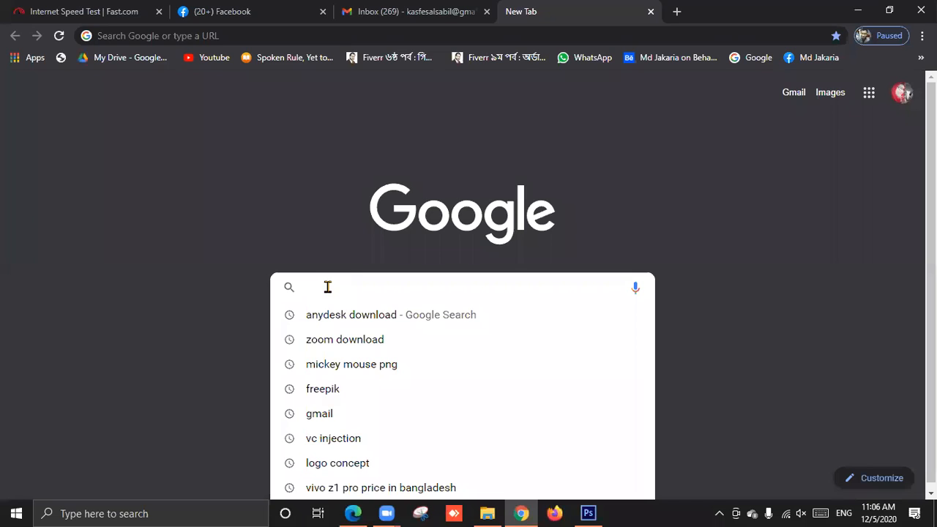
{"action": "type", "text": "fiverr"}
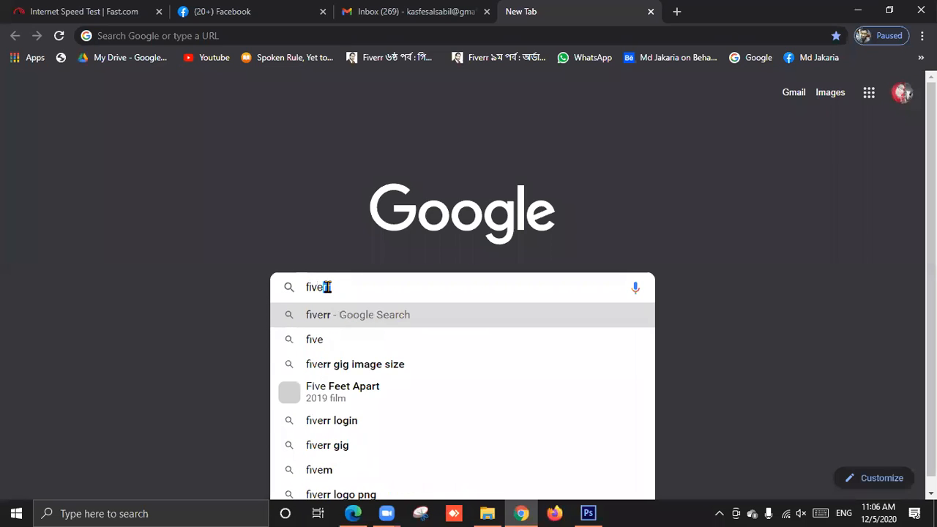
{"action": "key", "text": "Return"}
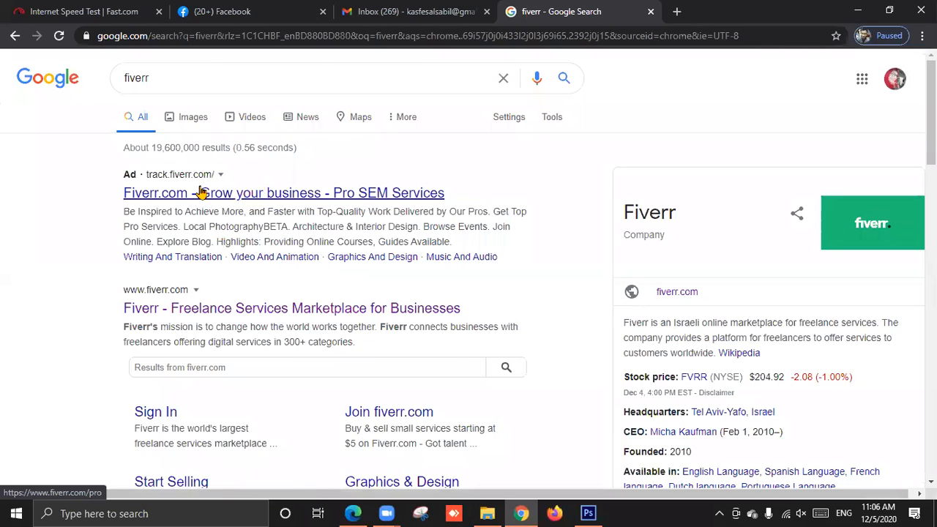
{"action": "left_click", "coordinate": [240, 309]}
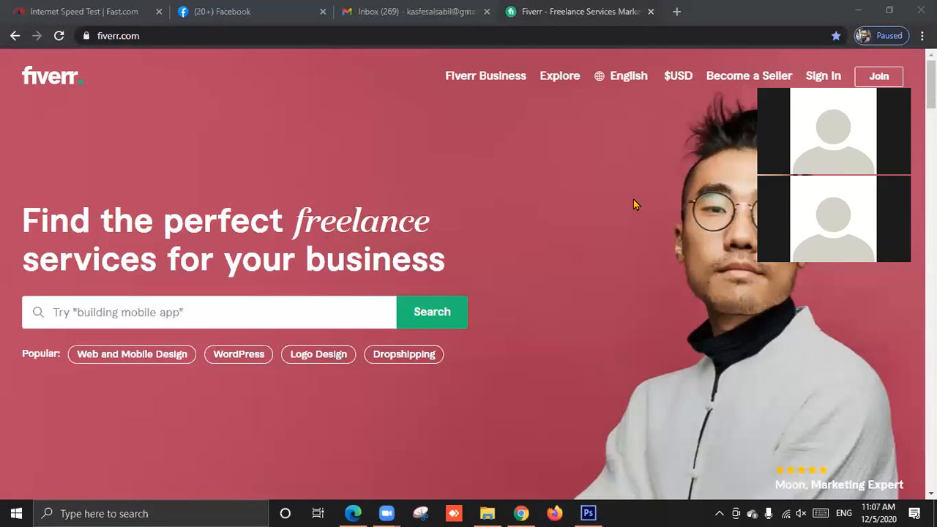
Step: Search Fiverr's services for "image retouching"
{"action": "left_click", "coordinate": [239, 306]}
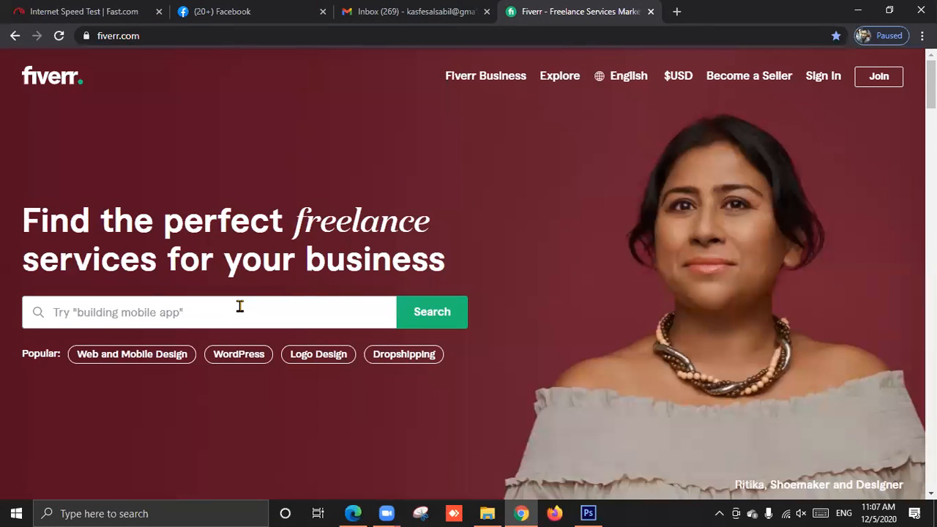
{"action": "type", "text": "i"}
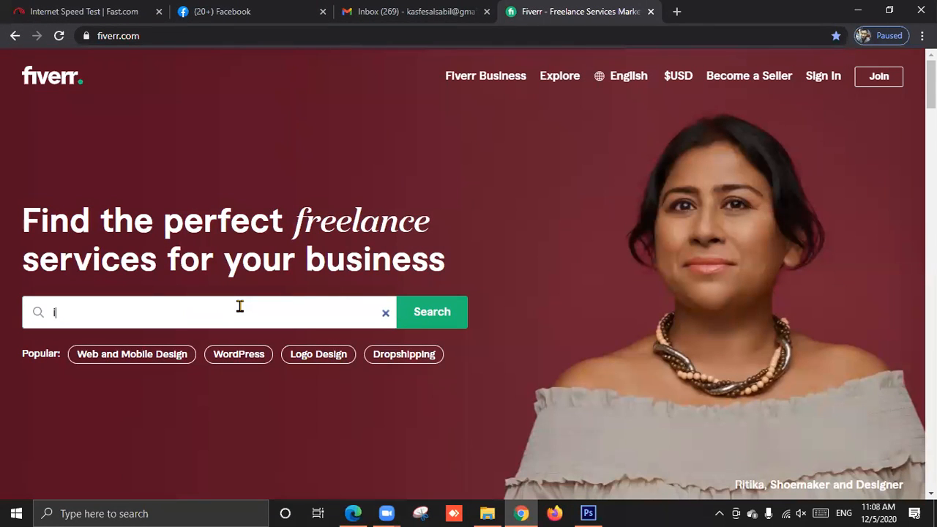
{"action": "type", "text": "mage"}
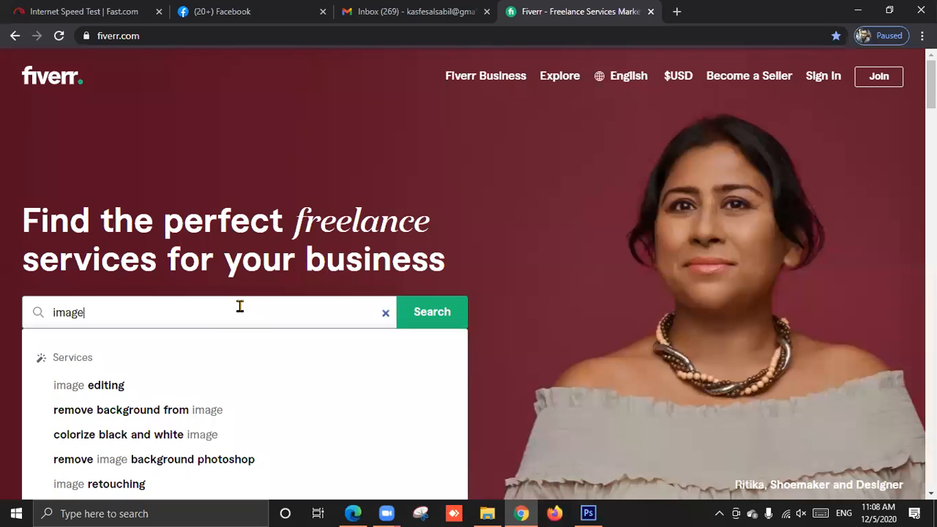
{"action": "type", "text": " re"}
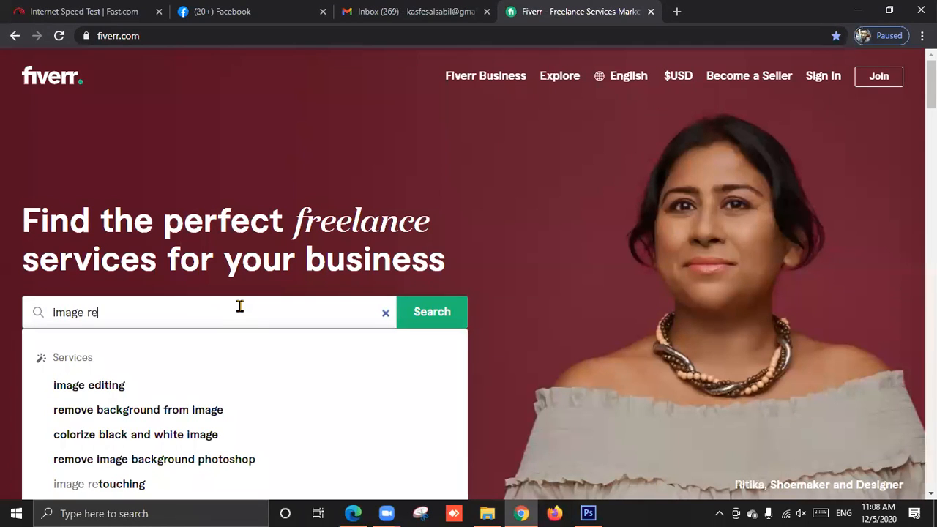
{"action": "type", "text": "touching"}
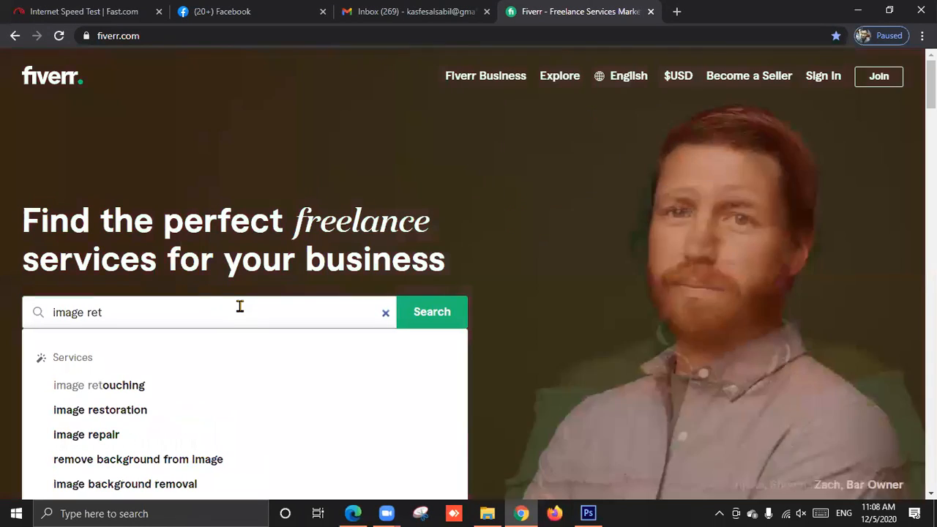
{"action": "key", "text": "Down"}
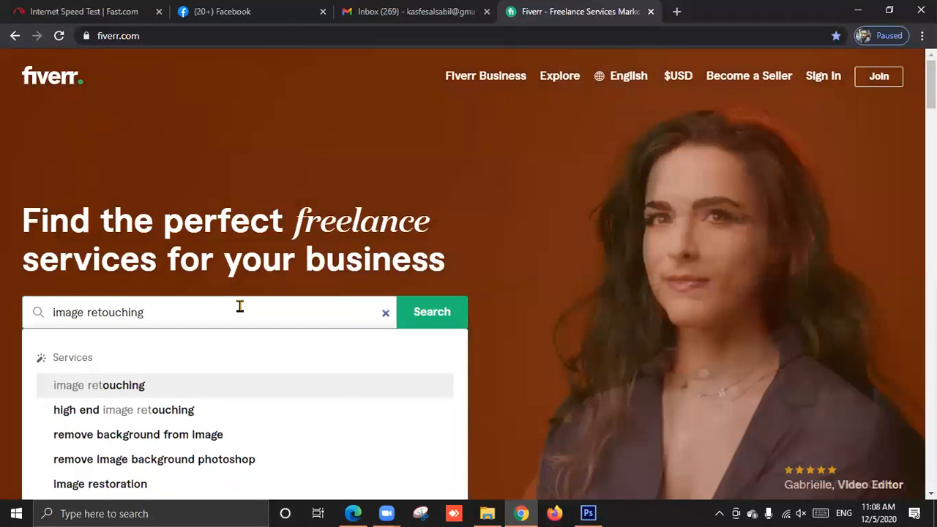
{"action": "key", "text": "Return"}
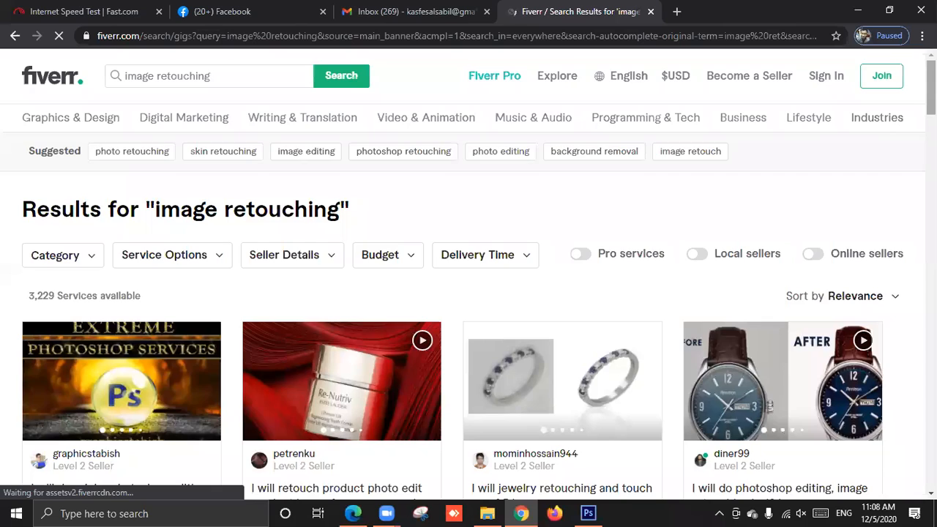
Step: Open the gig "I will do photo retouching 3 images" from the search results and dismiss the Join Fiverr dialog
{"action": "scroll", "coordinate": [782, 125], "scroll_direction": "down", "scroll_amount": 3}
{"action": "scroll", "coordinate": [468, 293], "scroll_direction": "down", "scroll_amount": 4}
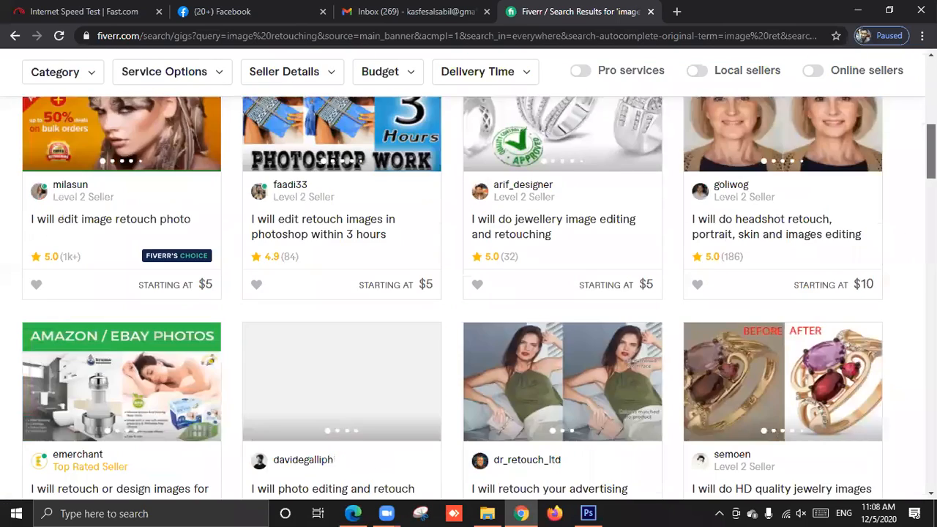
{"action": "scroll", "coordinate": [721, 143], "scroll_direction": "down", "scroll_amount": 2}
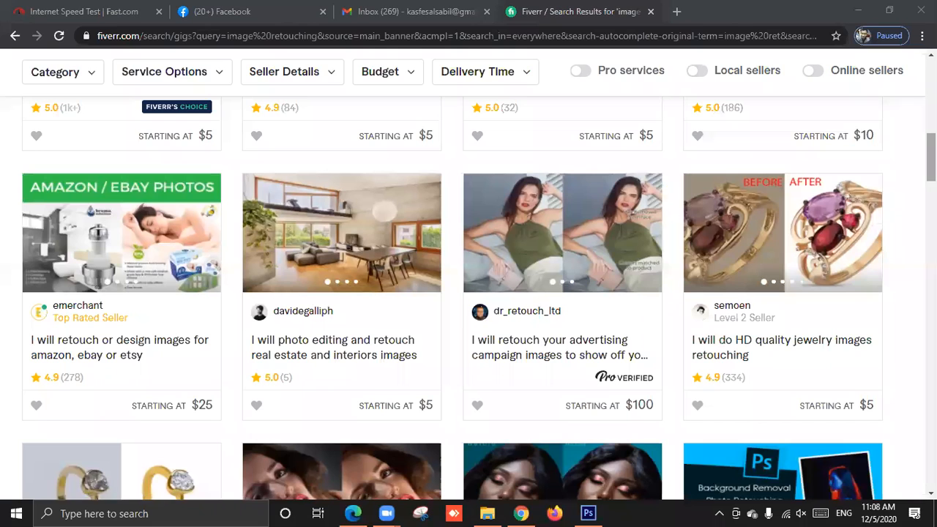
{"action": "scroll", "coordinate": [931, 158], "scroll_direction": "down", "scroll_amount": 2}
{"action": "scroll", "coordinate": [931, 161], "scroll_direction": "up", "scroll_amount": 1}
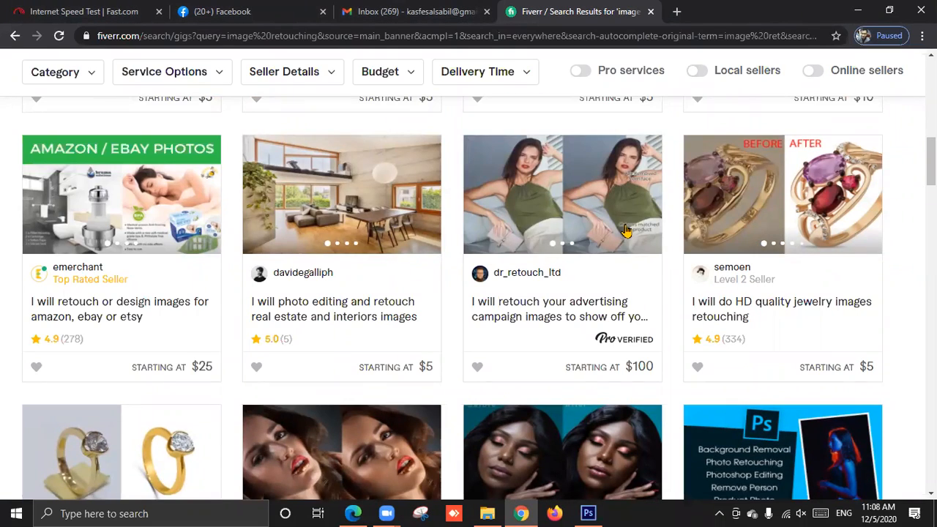
{"action": "left_click", "coordinate": [325, 408]}
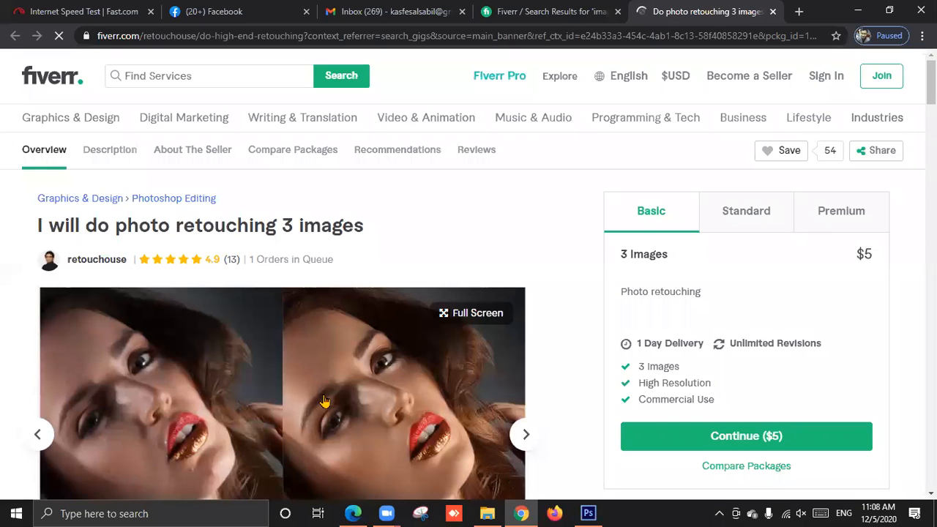
{"action": "scroll", "coordinate": [293, 226], "scroll_direction": "down", "scroll_amount": 1}
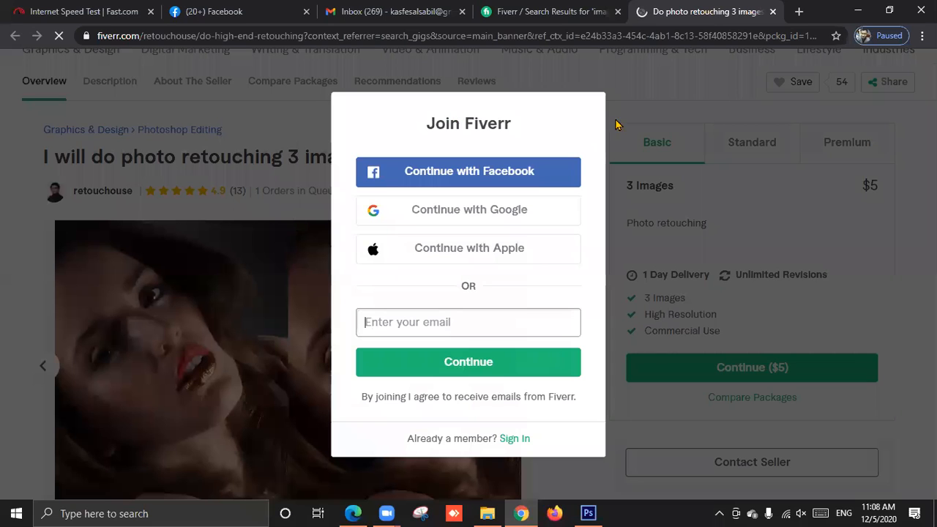
{"action": "left_click", "coordinate": [328, 294]}
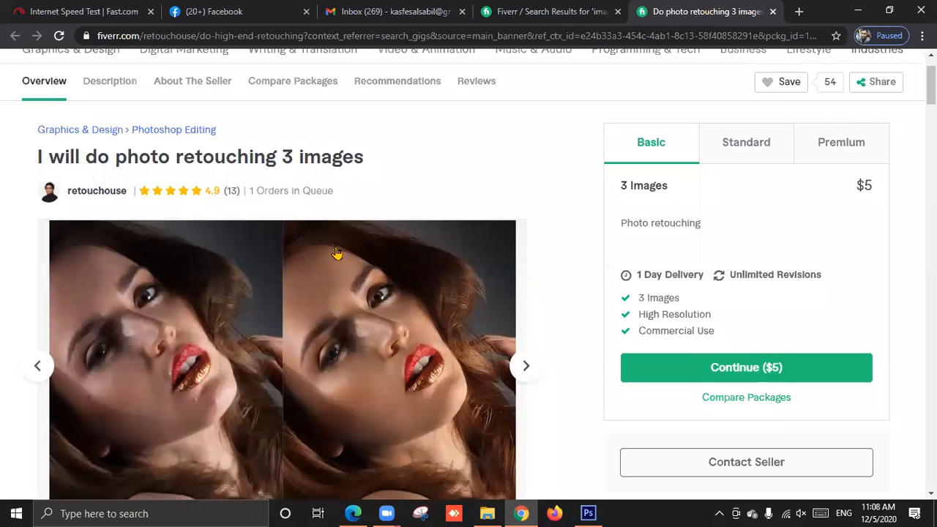
Step: Examine the photo retouching gig's overview and its sample images, advancing the gallery from the first to the fifth image
{"action": "scroll", "coordinate": [359, 278], "scroll_direction": "down", "scroll_amount": 1}
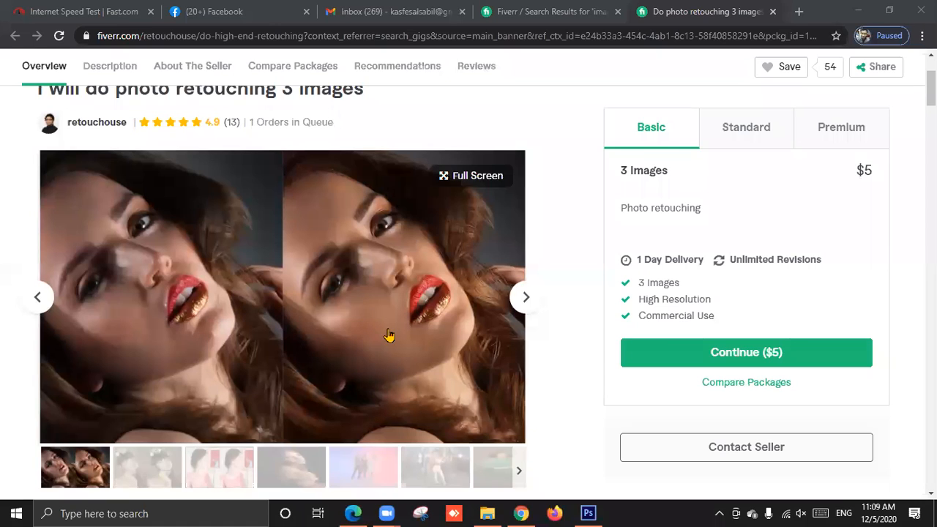
{"action": "scroll", "coordinate": [389, 334], "scroll_direction": "up", "scroll_amount": 1}
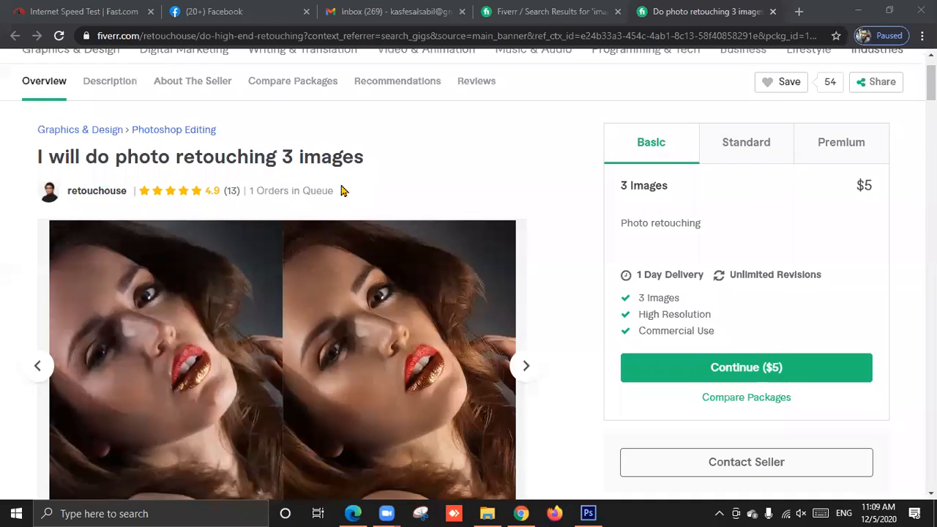
{"action": "scroll", "coordinate": [339, 198], "scroll_direction": "down", "scroll_amount": 1}
{"action": "scroll", "coordinate": [338, 195], "scroll_direction": "up", "scroll_amount": 2}
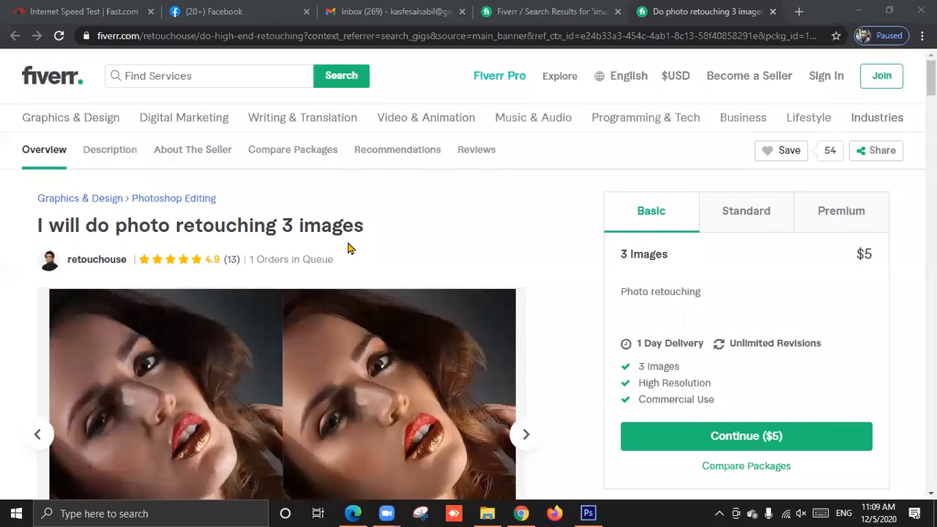
{"action": "scroll", "coordinate": [349, 249], "scroll_direction": "down", "scroll_amount": 2}
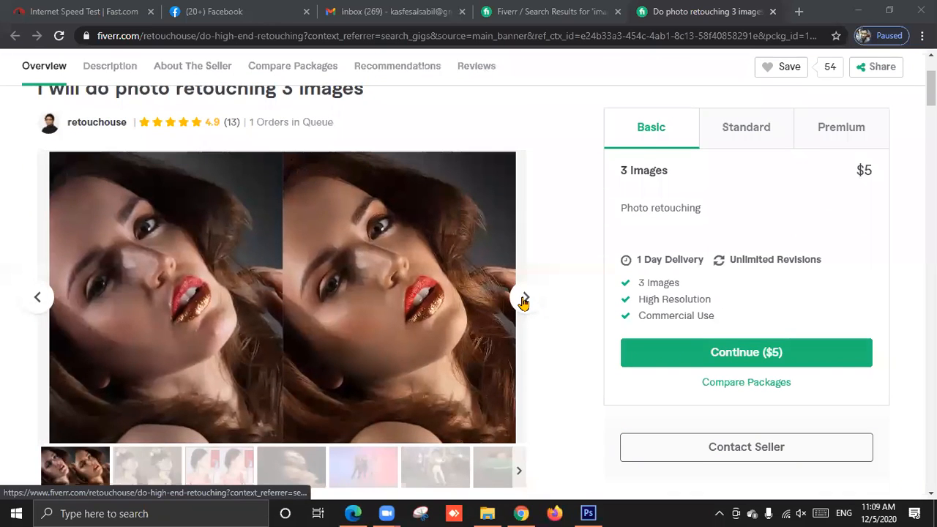
{"action": "left_click", "coordinate": [525, 300]}
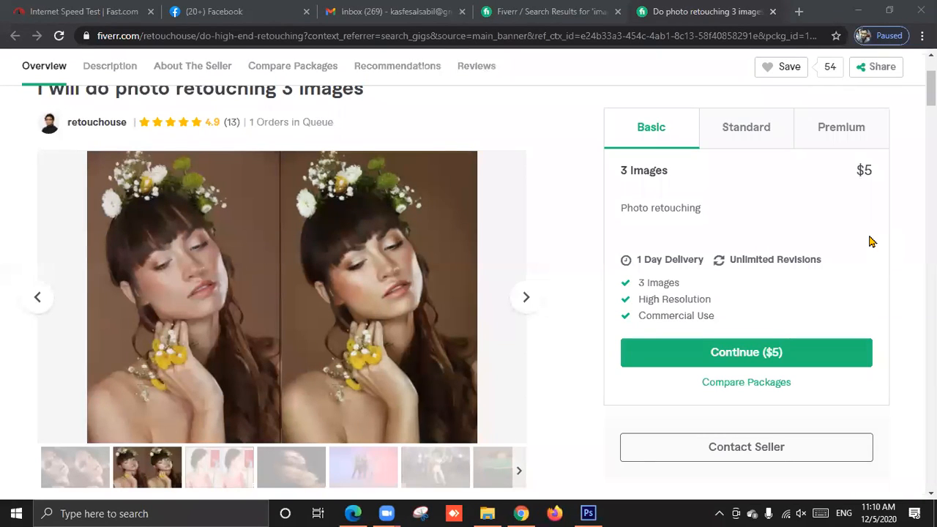
{"action": "left_click", "coordinate": [525, 297]}
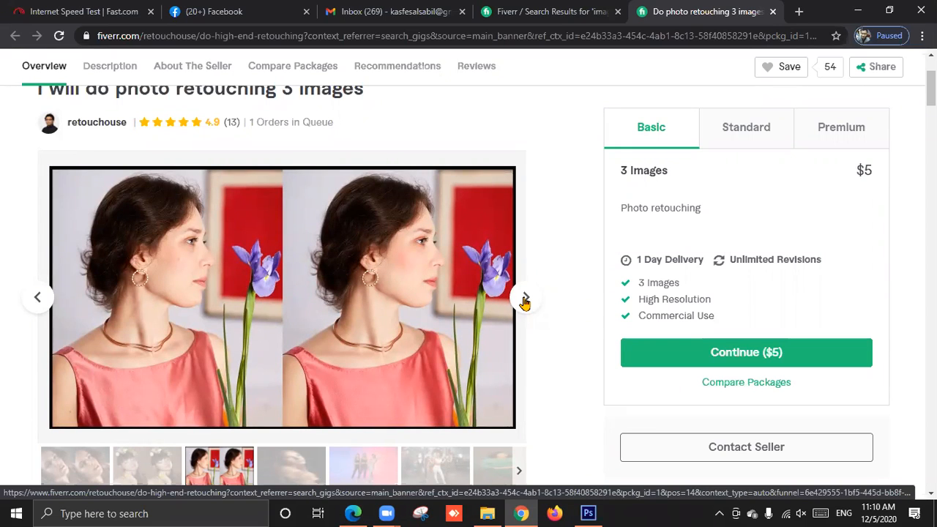
{"action": "left_click", "coordinate": [525, 300]}
{"action": "left_click", "coordinate": [525, 300]}
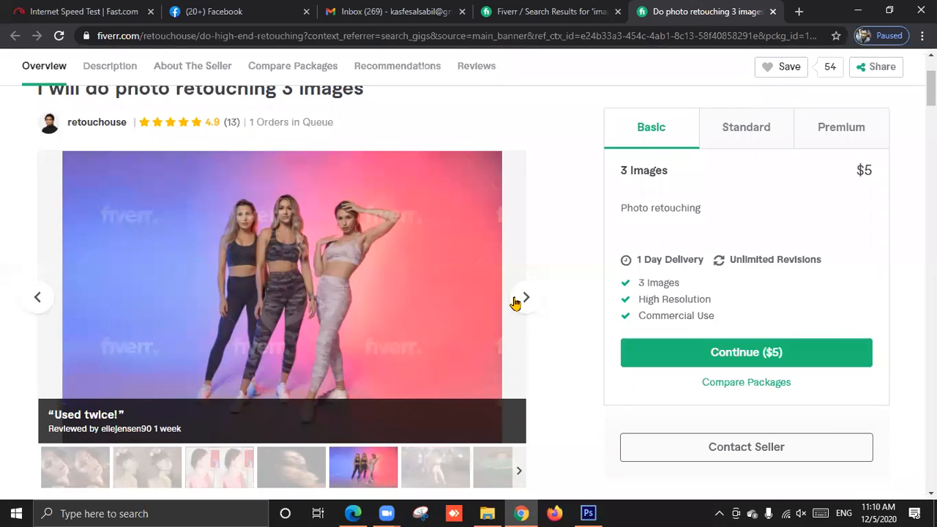
Step: Open YouTube in a new tab and search for the instructor's channel by name
{"action": "left_click", "coordinate": [799, 11]}
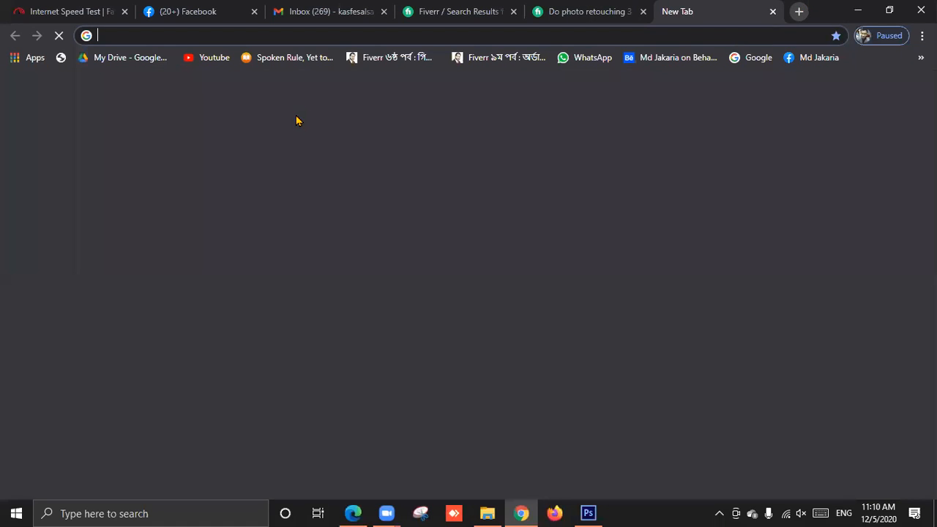
{"action": "left_click", "coordinate": [214, 58]}
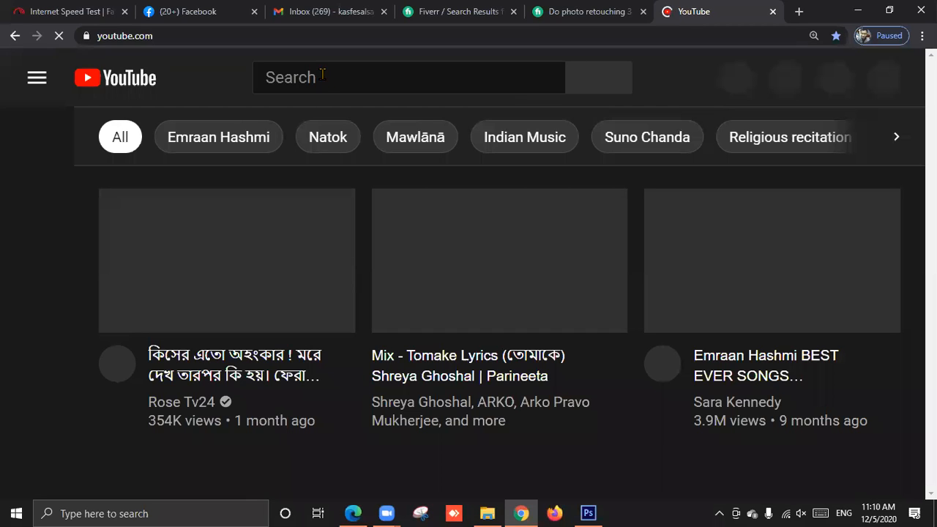
{"action": "left_click", "coordinate": [322, 74]}
{"action": "type", "text": "md"}
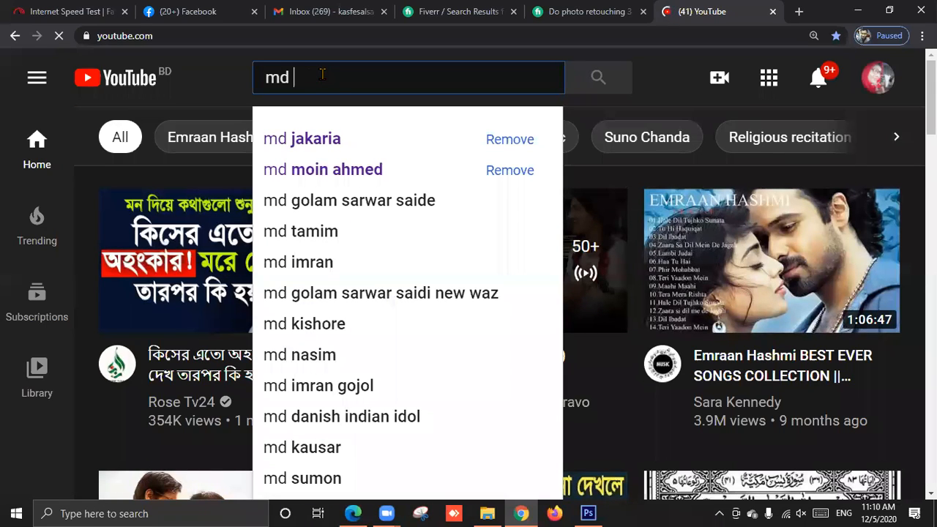
{"action": "key", "text": "Down"}
{"action": "key", "text": "Return"}
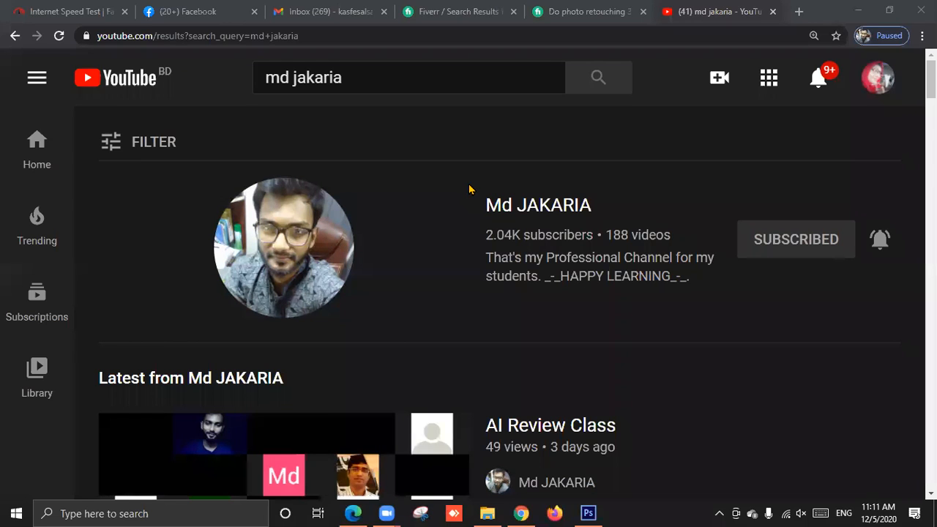
{"action": "left_click", "coordinate": [363, 83]}
{"action": "left_click_drag", "start_coordinate": [362, 81], "coordinate": [265, 81]}
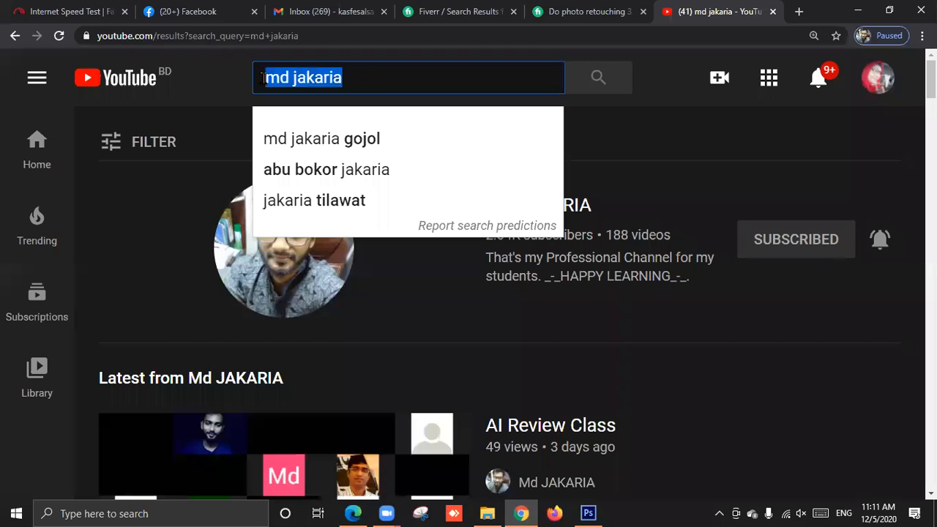
{"action": "left_click", "coordinate": [219, 82]}
{"action": "left_click", "coordinate": [377, 79]}
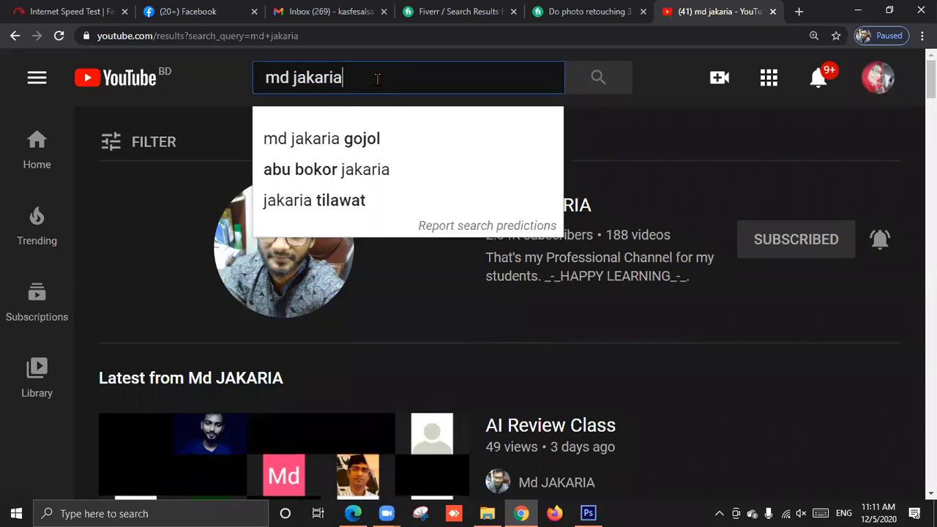
{"action": "left_click_drag", "start_coordinate": [377, 80], "coordinate": [275, 79]}
{"action": "left_click", "coordinate": [362, 77]}
{"action": "left_click", "coordinate": [233, 100]}
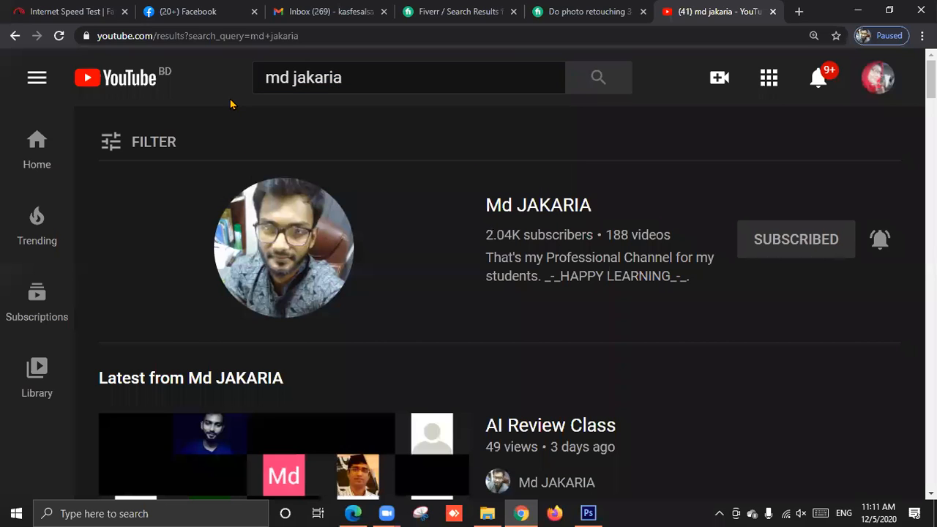
Step: Open the instructor's channel from the search results and browse its list of uploaded videos
{"action": "left_click", "coordinate": [328, 249]}
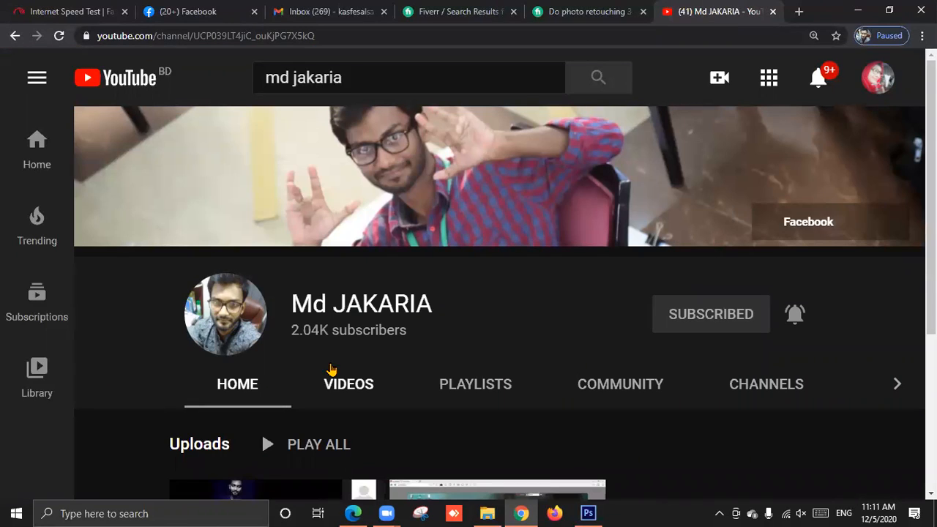
{"action": "left_click", "coordinate": [356, 382]}
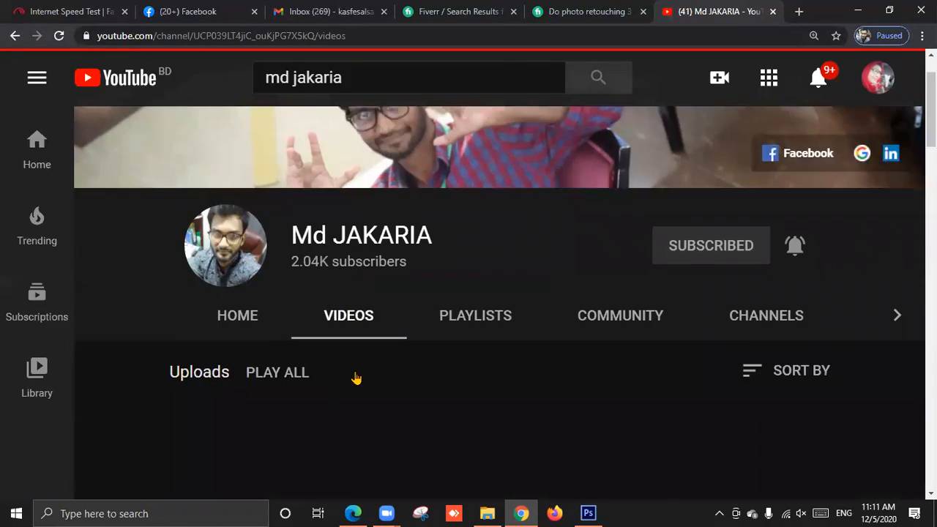
{"action": "scroll", "coordinate": [356, 378], "scroll_direction": "down", "scroll_amount": 6}
{"action": "scroll", "coordinate": [362, 373], "scroll_direction": "down", "scroll_amount": 3}
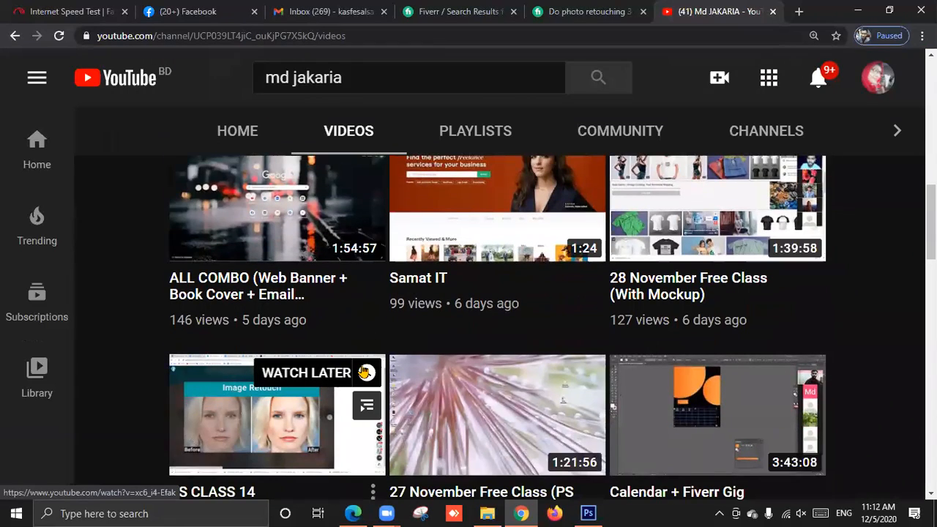
Step: Locate the "Graphic Design & Freelancing" live class video in the channel's uploads, open it and pause playback
{"action": "scroll", "coordinate": [365, 373], "scroll_direction": "down", "scroll_amount": 4}
{"action": "scroll", "coordinate": [365, 372], "scroll_direction": "down", "scroll_amount": 7}
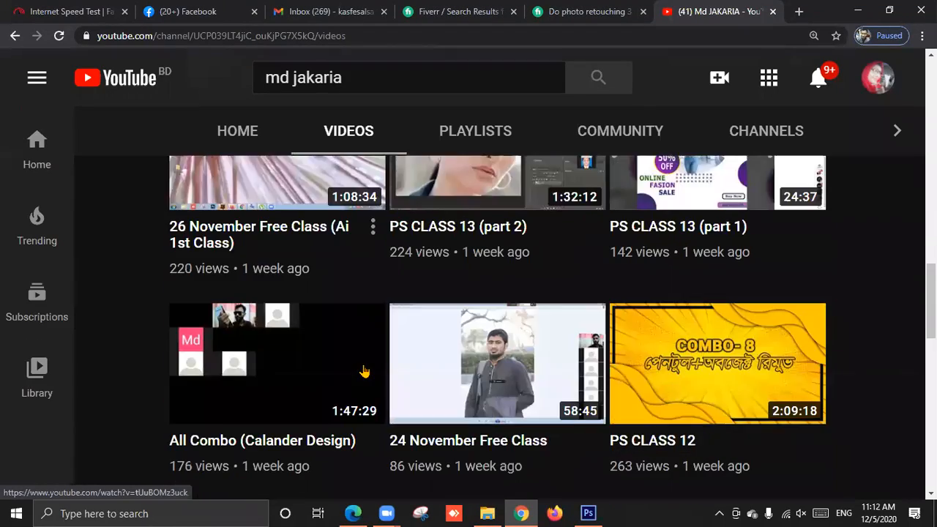
{"action": "scroll", "coordinate": [365, 372], "scroll_direction": "down", "scroll_amount": 10}
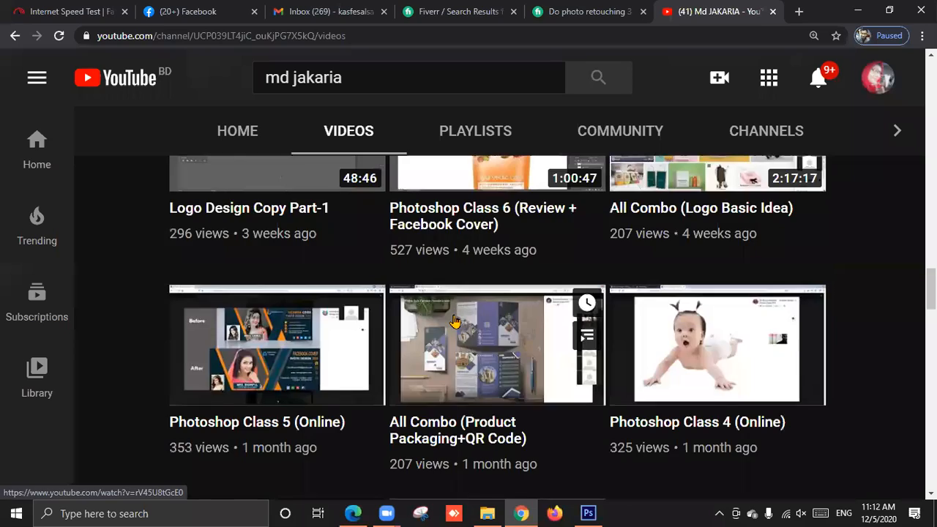
{"action": "scroll", "coordinate": [455, 318], "scroll_direction": "down", "scroll_amount": 5}
{"action": "scroll", "coordinate": [455, 323], "scroll_direction": "down", "scroll_amount": 9}
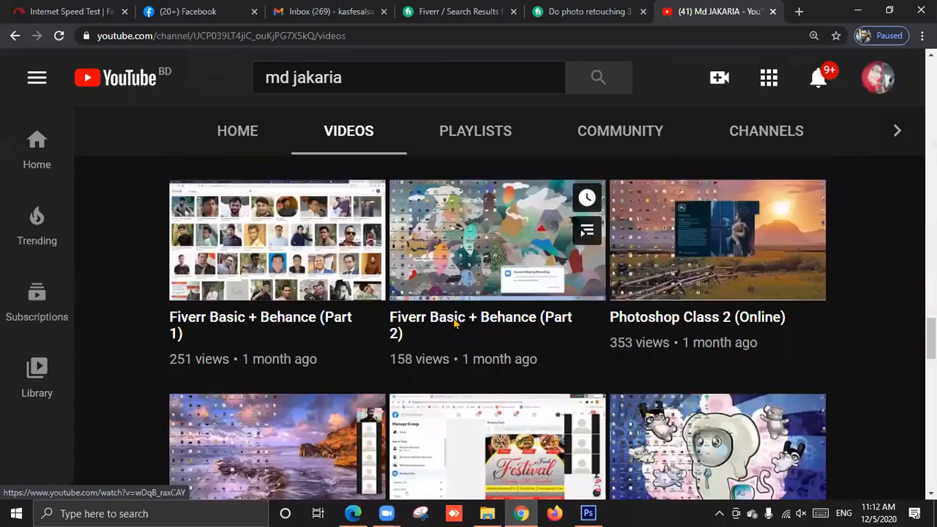
{"action": "scroll", "coordinate": [456, 324], "scroll_direction": "down", "scroll_amount": 2}
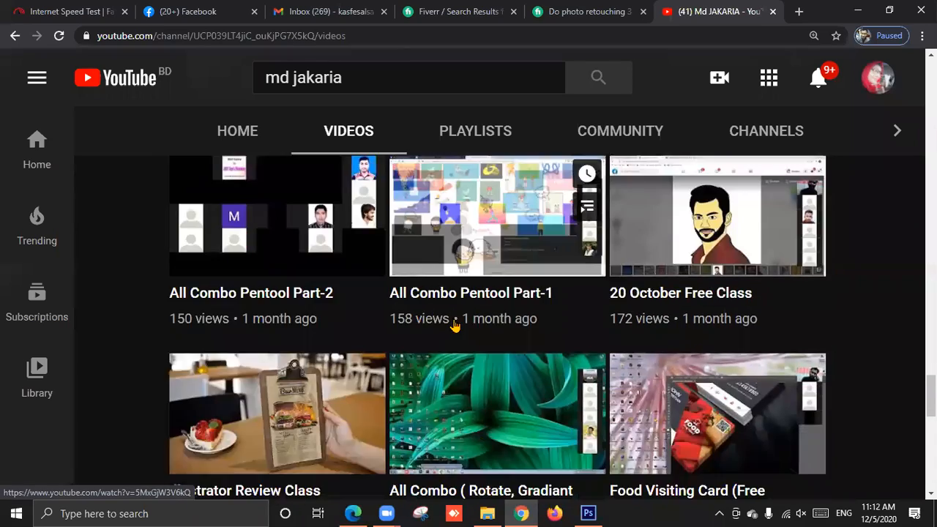
{"action": "scroll", "coordinate": [455, 326], "scroll_direction": "down", "scroll_amount": 6}
{"action": "scroll", "coordinate": [455, 328], "scroll_direction": "down", "scroll_amount": 5}
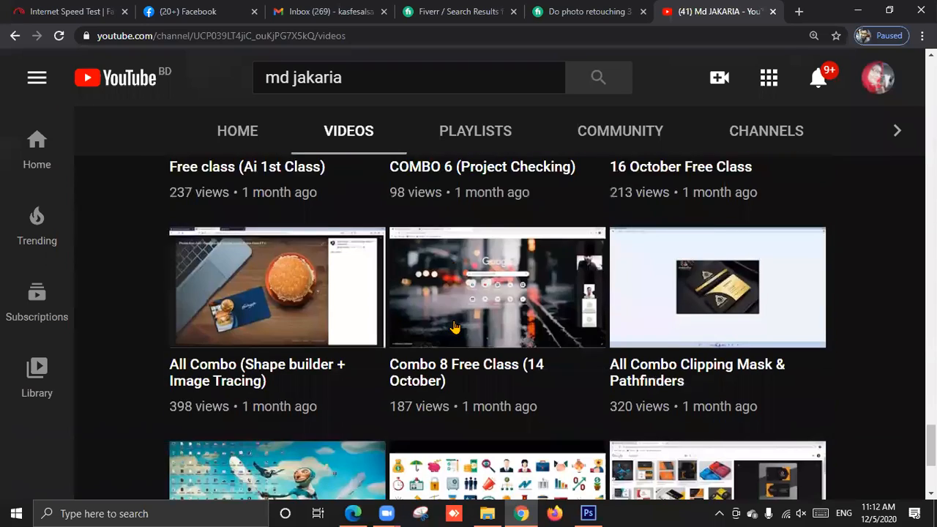
{"action": "scroll", "coordinate": [461, 324], "scroll_direction": "down", "scroll_amount": 2}
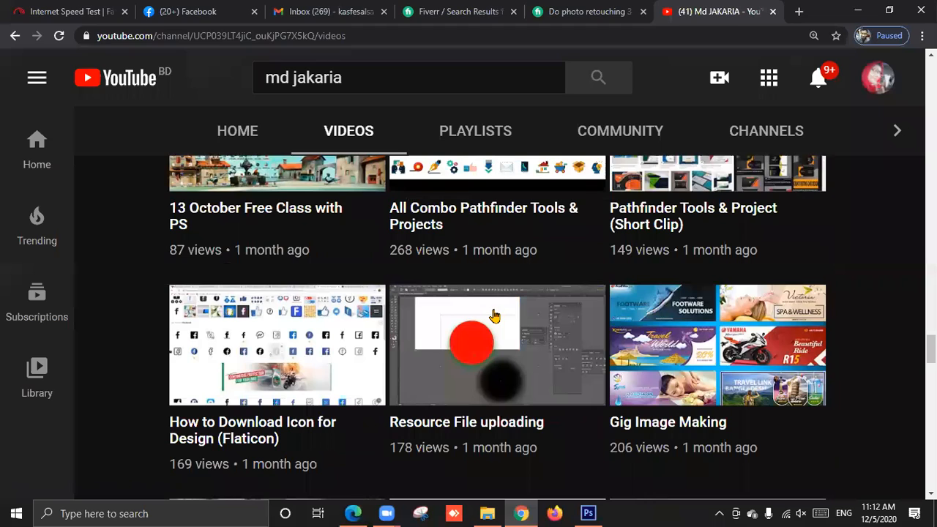
{"action": "scroll", "coordinate": [323, 375], "scroll_direction": "down", "scroll_amount": 1}
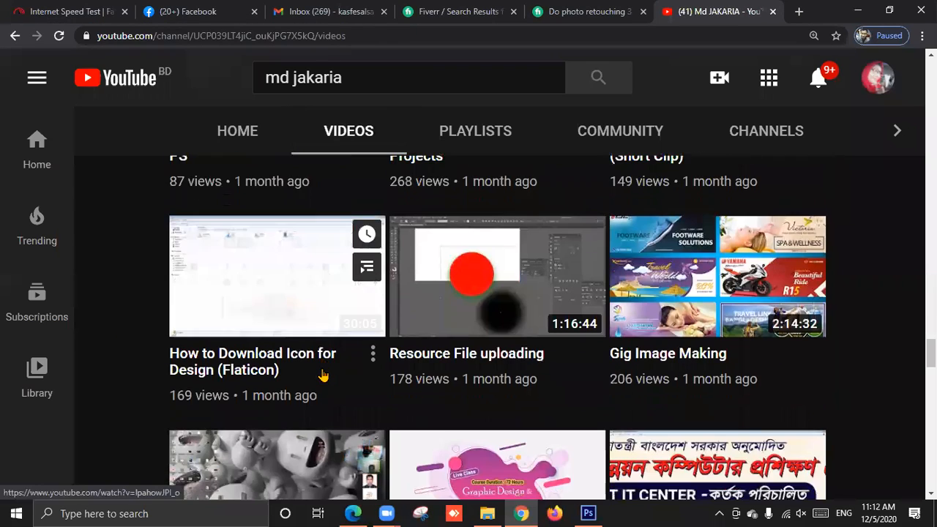
{"action": "scroll", "coordinate": [323, 375], "scroll_direction": "down", "scroll_amount": 1}
{"action": "left_click", "coordinate": [476, 410]}
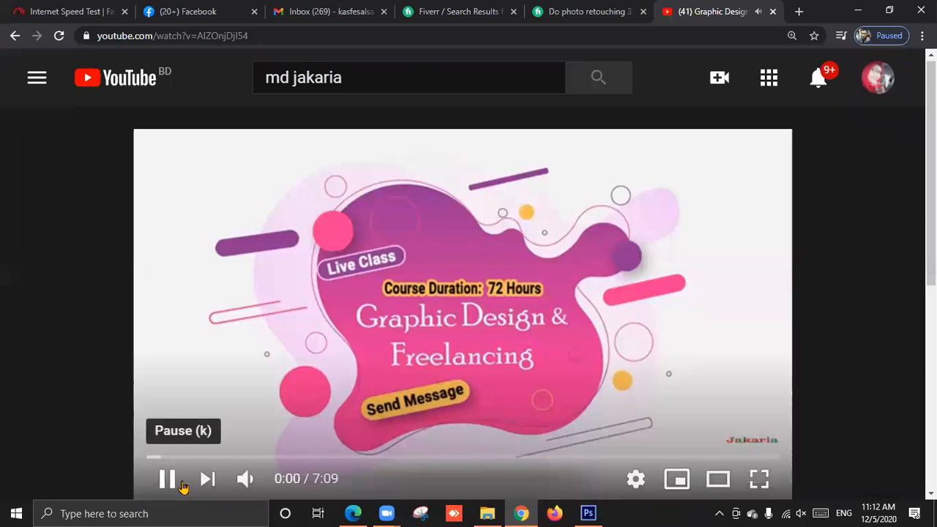
{"action": "left_click", "coordinate": [183, 486]}
Step: Copy the web address of the opened Graphic Design & Freelancing video
{"action": "left_click", "coordinate": [203, 42]}
{"action": "right_click", "coordinate": [203, 42]}
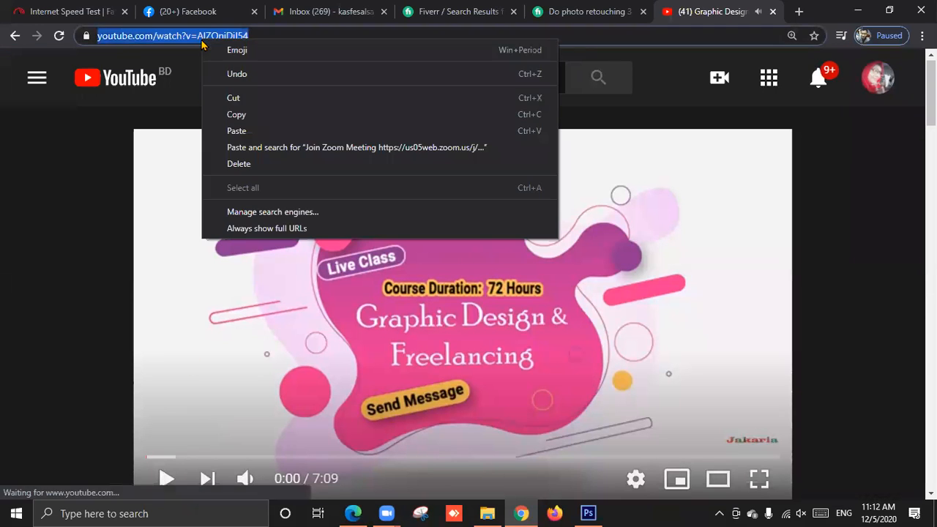
{"action": "left_click", "coordinate": [261, 116]}
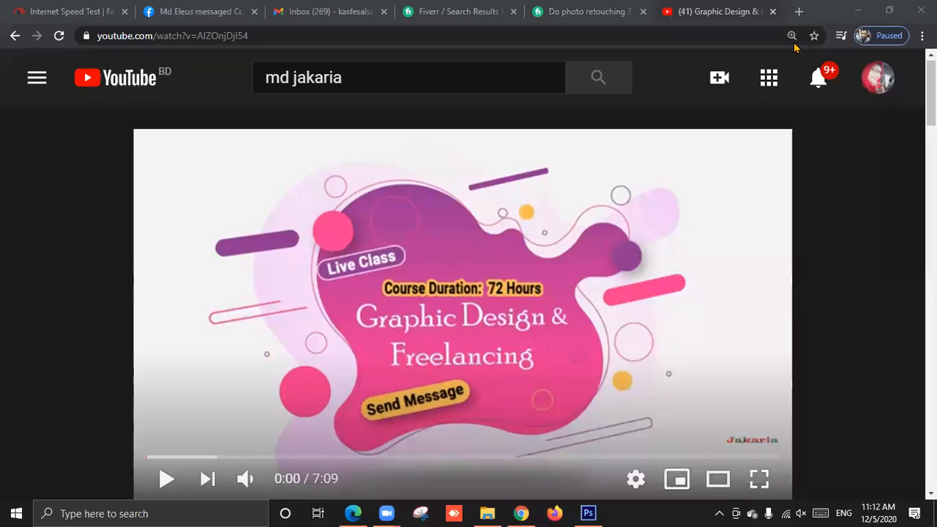
Step: Switch to Facebook, open the IT Valley BD page's inbox and close the Combo 8 group chat window
{"action": "left_click", "coordinate": [853, 9]}
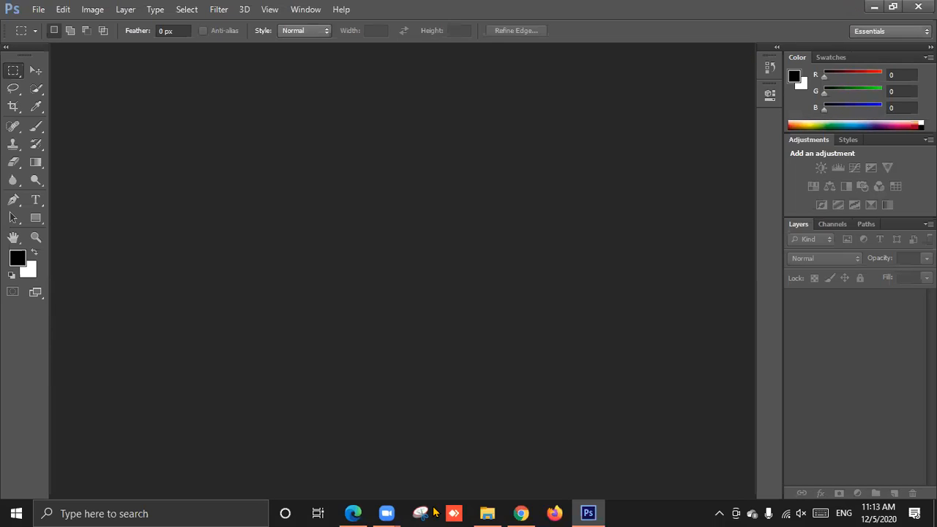
{"action": "left_click", "coordinate": [521, 513]}
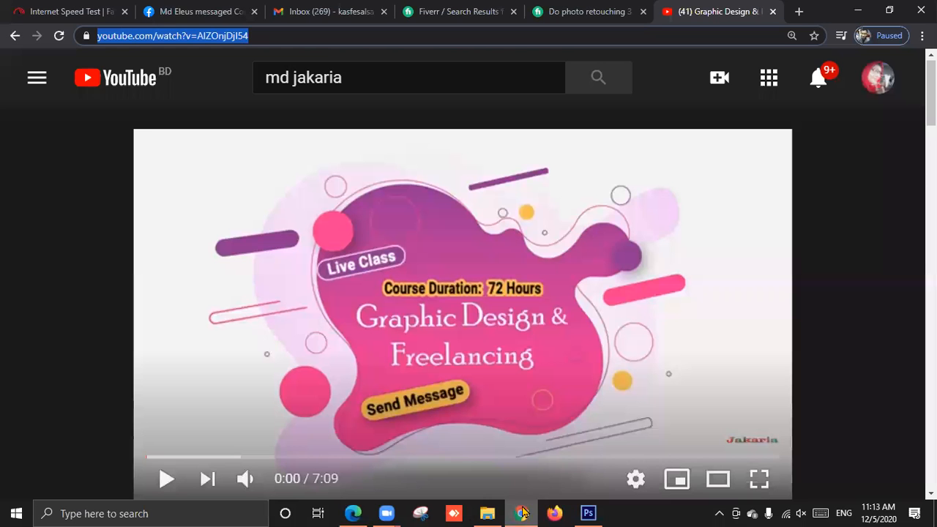
{"action": "left_click", "coordinate": [220, 19]}
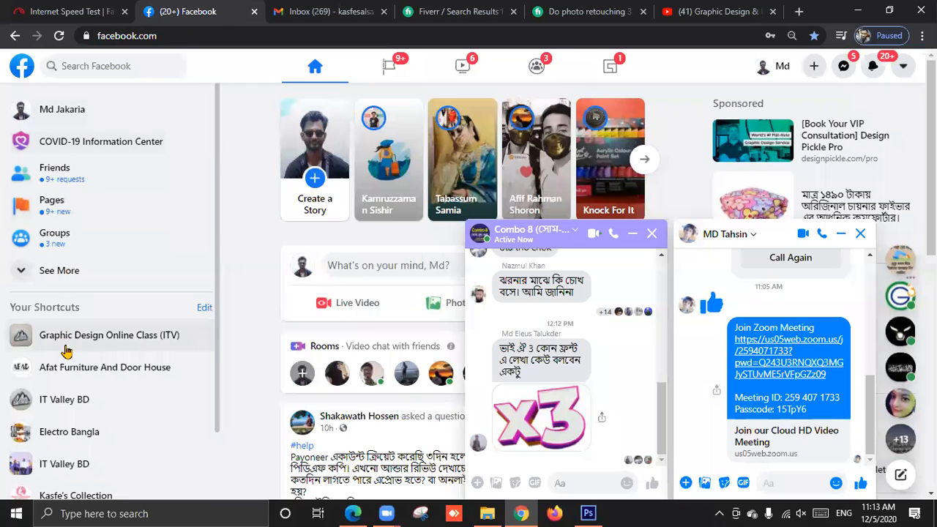
{"action": "left_click", "coordinate": [85, 399]}
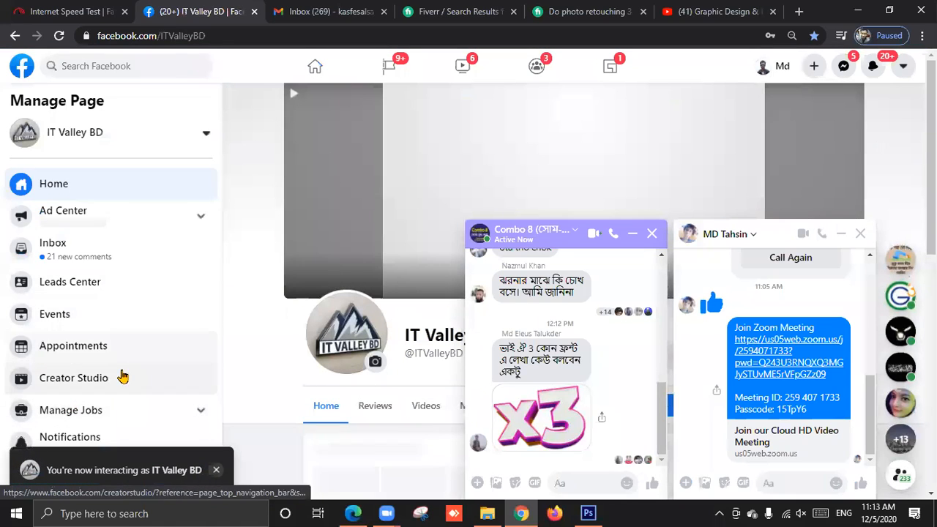
{"action": "left_click", "coordinate": [113, 260]}
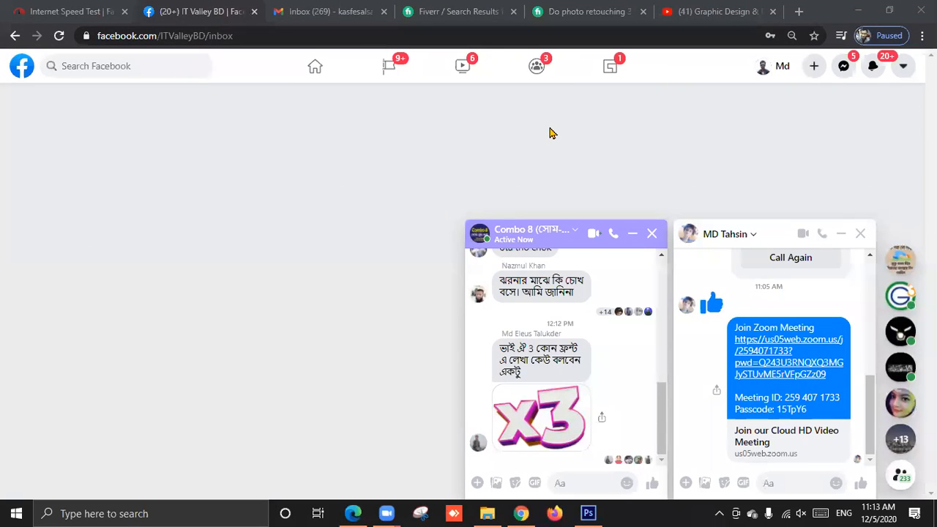
{"action": "left_click", "coordinate": [652, 233]}
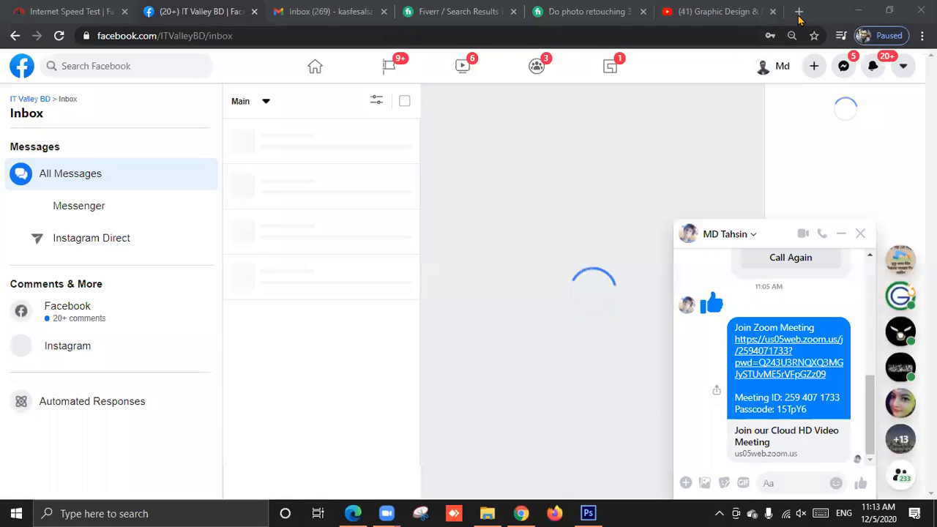
Step: Open a new browser tab, return to the page inbox, search it for "up" and open the first matching person's conversation
{"action": "left_click", "coordinate": [798, 12]}
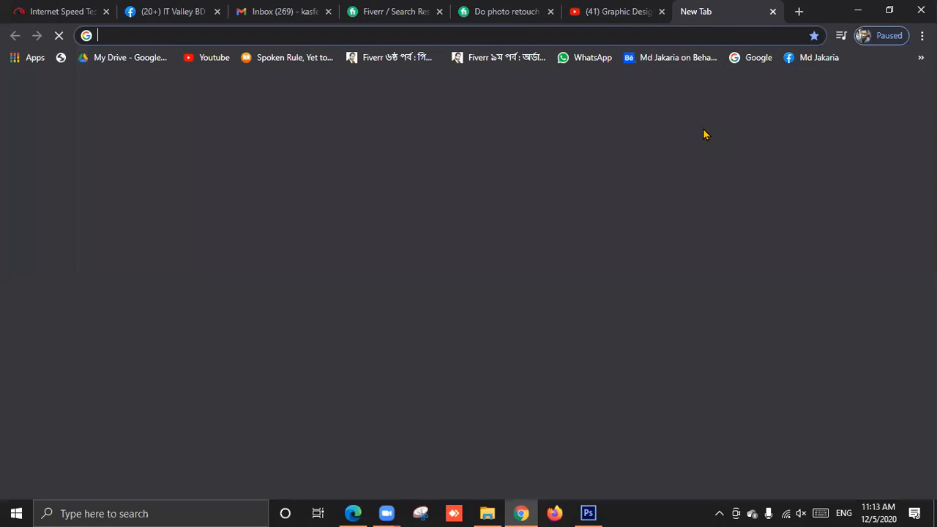
{"action": "left_click", "coordinate": [194, 11]}
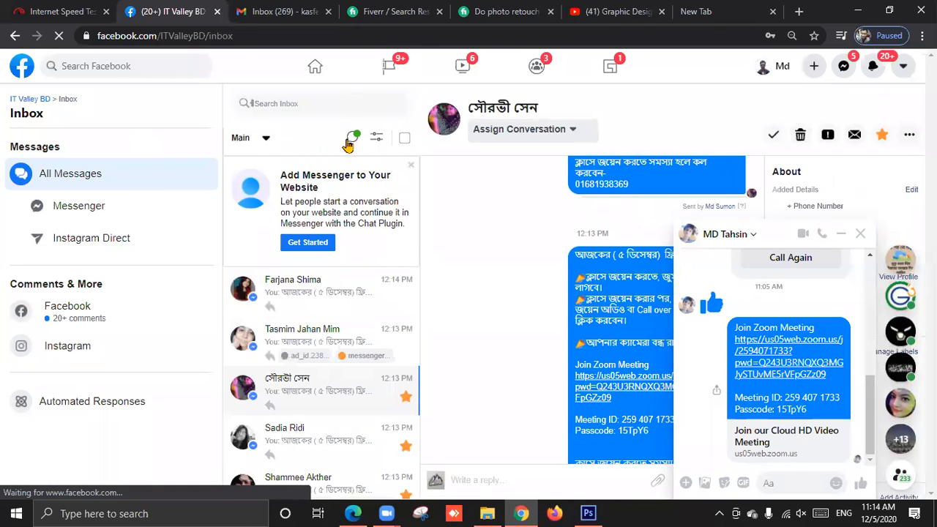
{"action": "left_click", "coordinate": [361, 104]}
{"action": "type", "text": "up"}
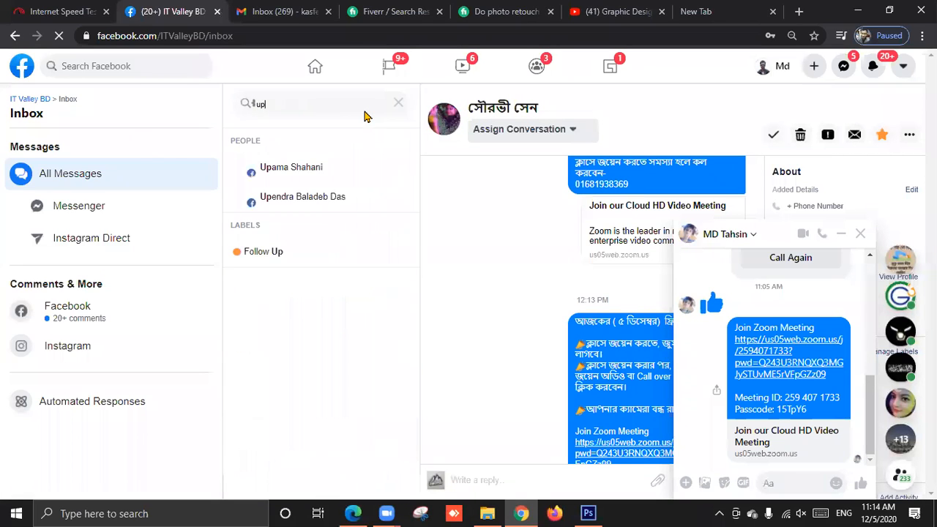
{"action": "left_click", "coordinate": [320, 169]}
{"action": "left_click", "coordinate": [348, 173]}
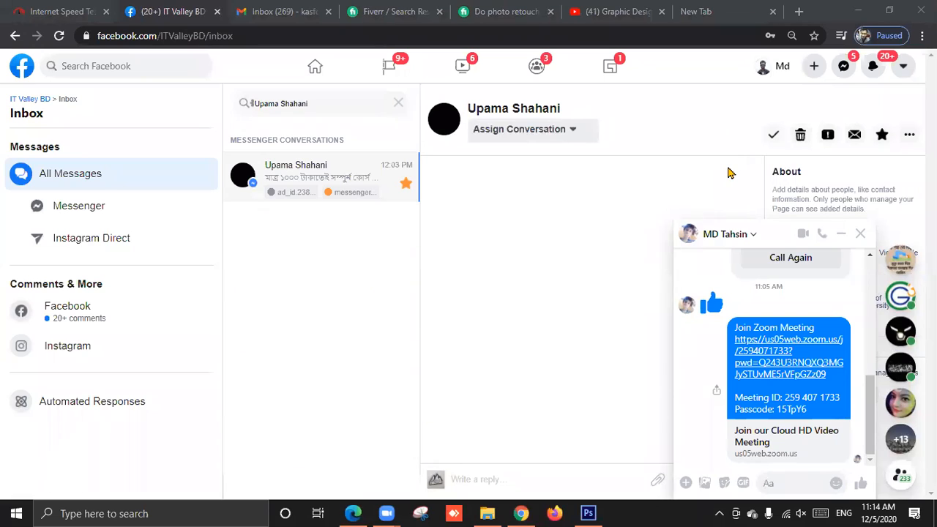
Step: Minimize the floating chat, send a thumbs-up in the contact's conversation, and review the Zoom class invitation above it
{"action": "left_click", "coordinate": [840, 234]}
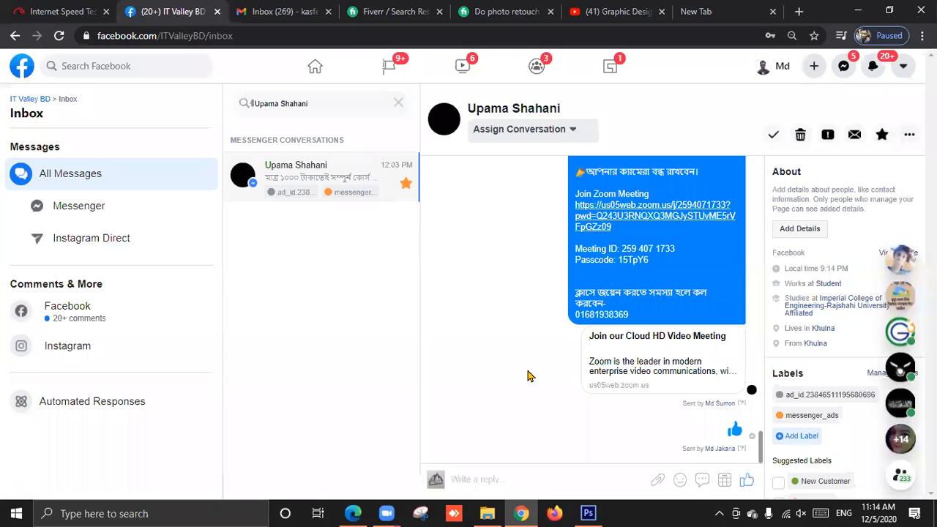
{"action": "left_click_drag", "start_coordinate": [700, 404], "coordinate": [736, 404]}
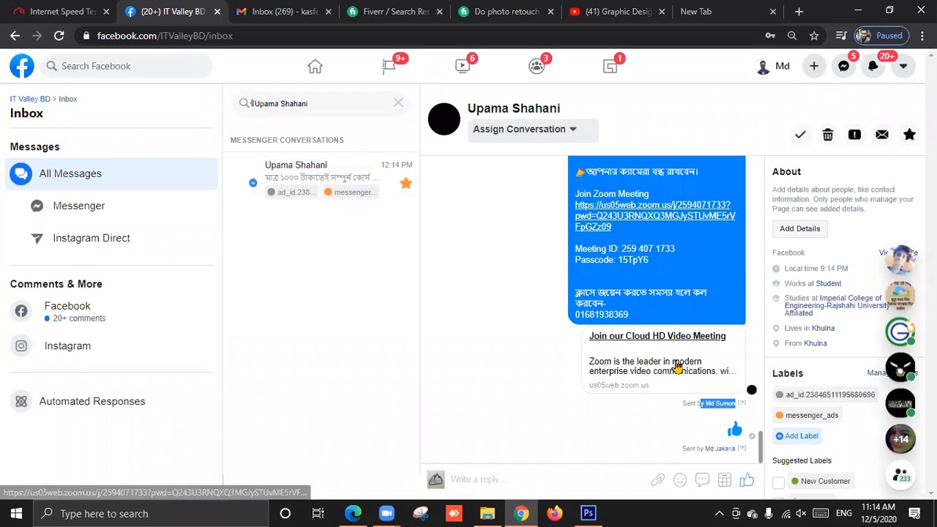
{"action": "left_click", "coordinate": [806, 365]}
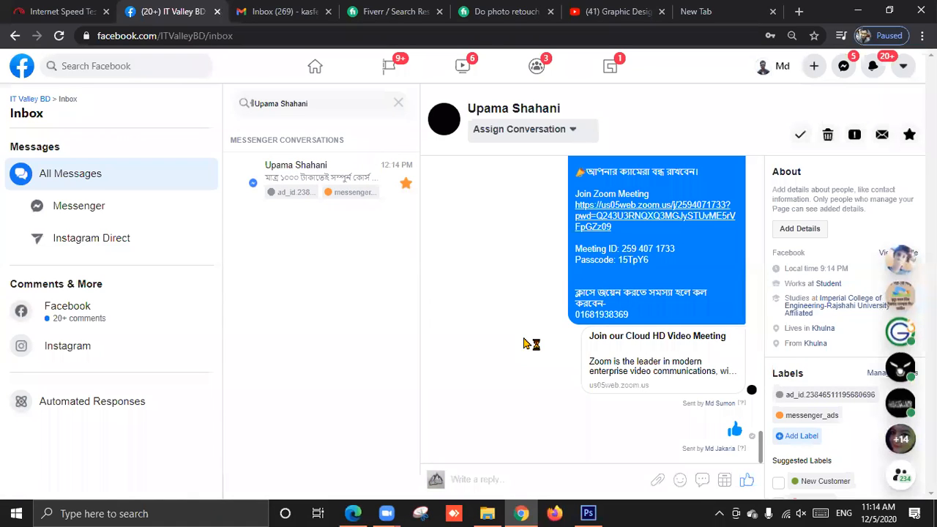
{"action": "scroll", "coordinate": [515, 337], "scroll_direction": "up", "scroll_amount": 5}
{"action": "scroll", "coordinate": [513, 327], "scroll_direction": "down", "scroll_amount": 4}
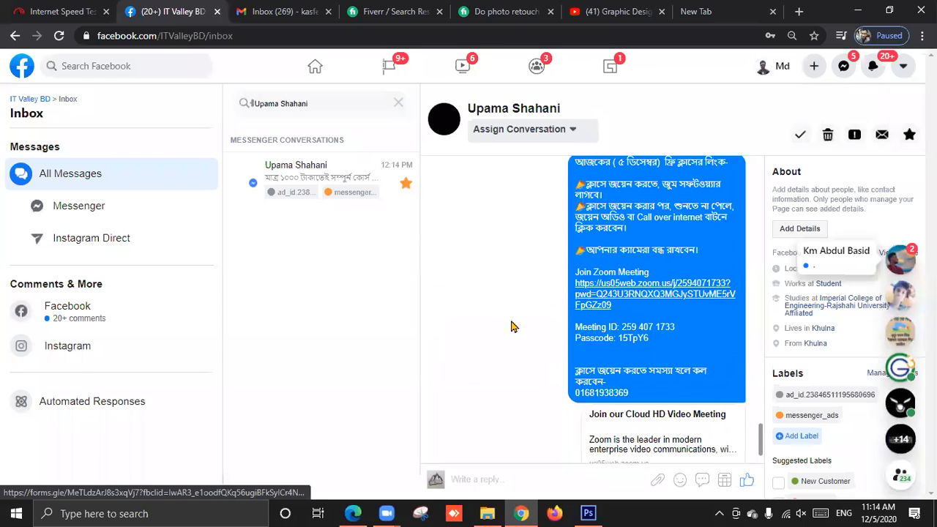
{"action": "scroll", "coordinate": [513, 327], "scroll_direction": "down", "scroll_amount": 1}
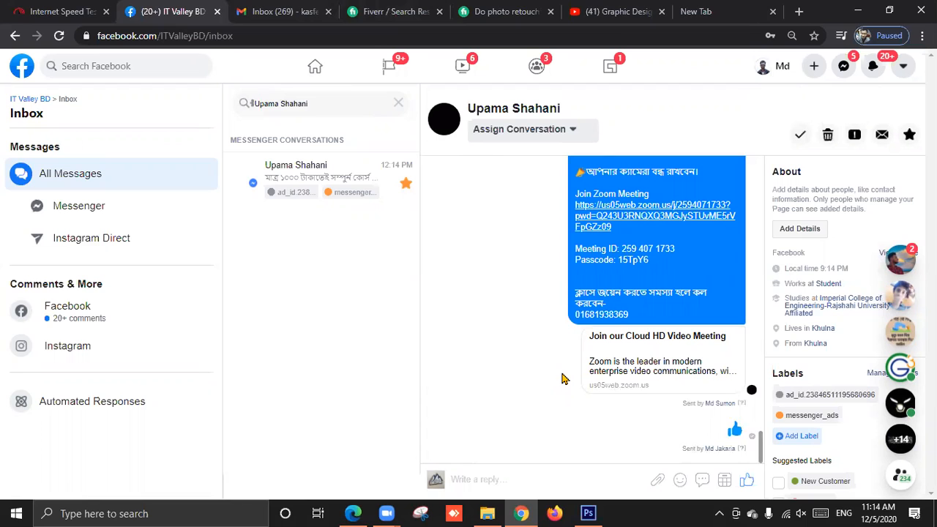
Step: In the new tab, choose the signed-out Graphic Toolbox Google account and proceed to its password page
{"action": "left_click", "coordinate": [732, 11]}
{"action": "left_click", "coordinate": [913, 92]}
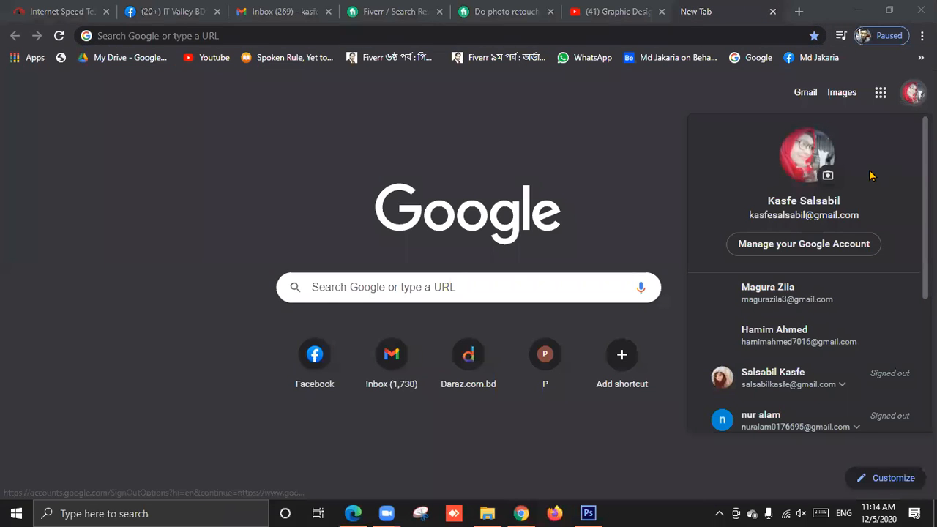
{"action": "scroll", "coordinate": [820, 371], "scroll_direction": "down", "scroll_amount": 5}
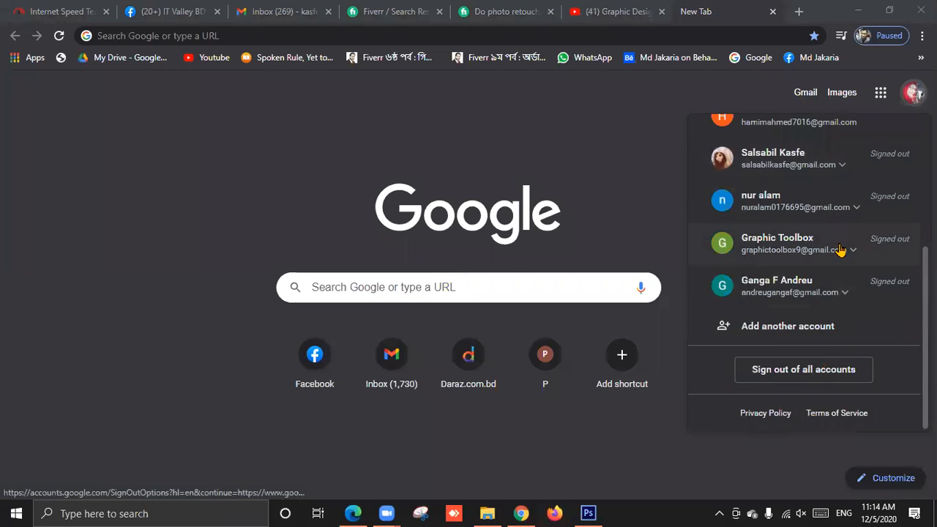
{"action": "left_click", "coordinate": [811, 252]}
{"action": "left_click", "coordinate": [775, 280]}
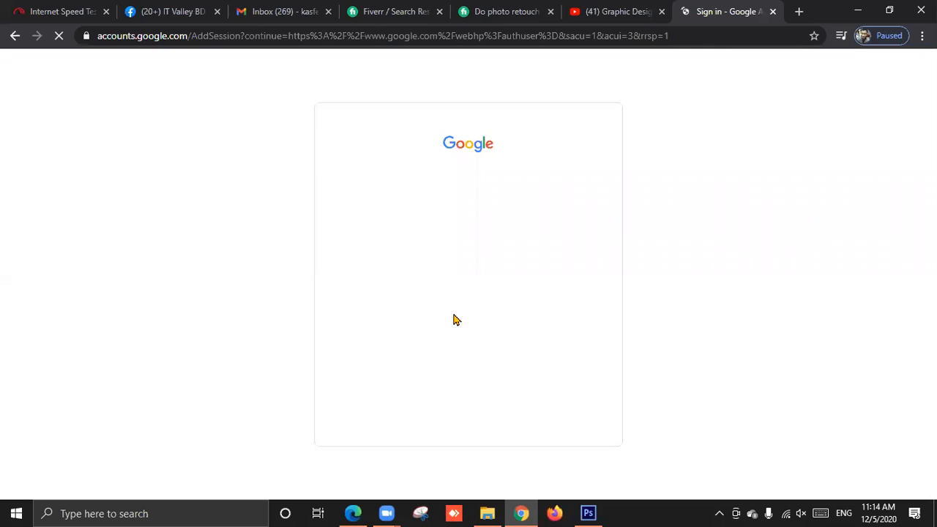
{"action": "left_click", "coordinate": [545, 294]}
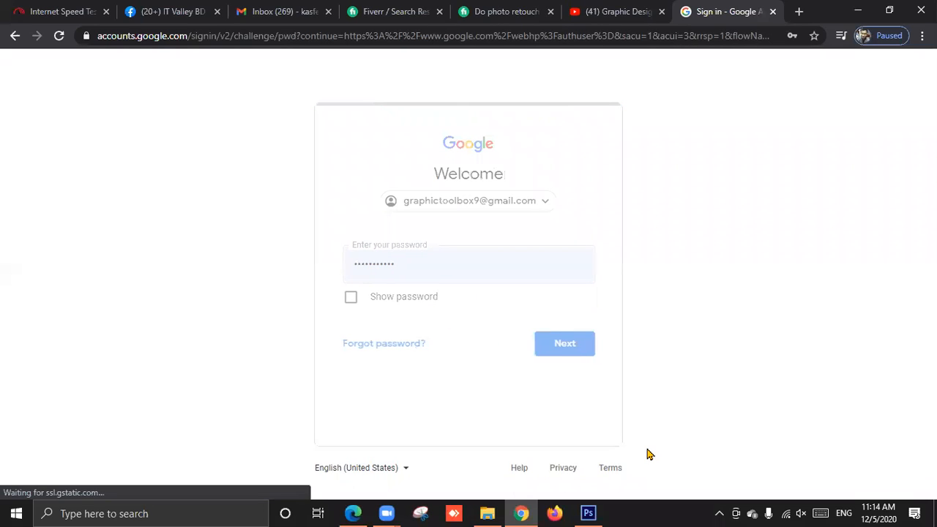
Step: Try the saved password, then enter the account password manually and sign in to the Graphic Toolbox account
{"action": "double_click", "coordinate": [372, 299]}
{"action": "left_click", "coordinate": [561, 342]}
{"action": "left_click", "coordinate": [444, 270]}
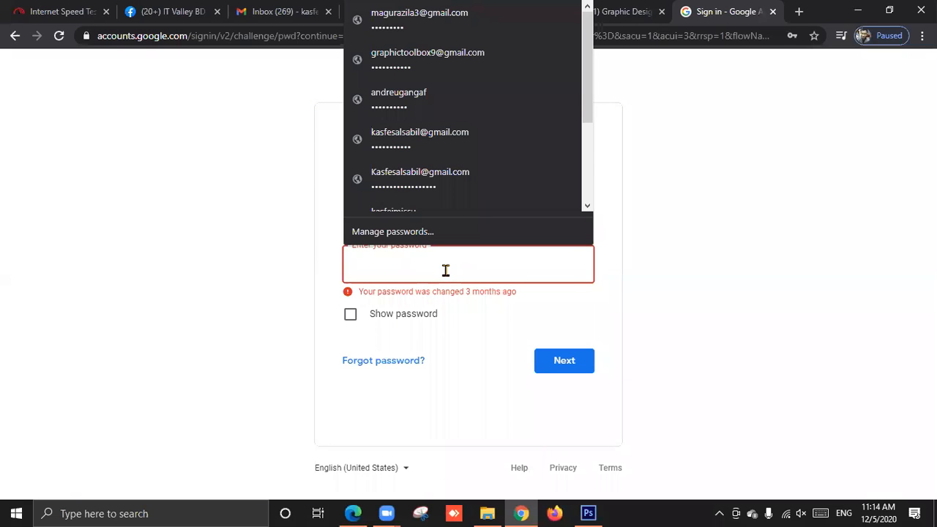
{"action": "type", "text": "•"}
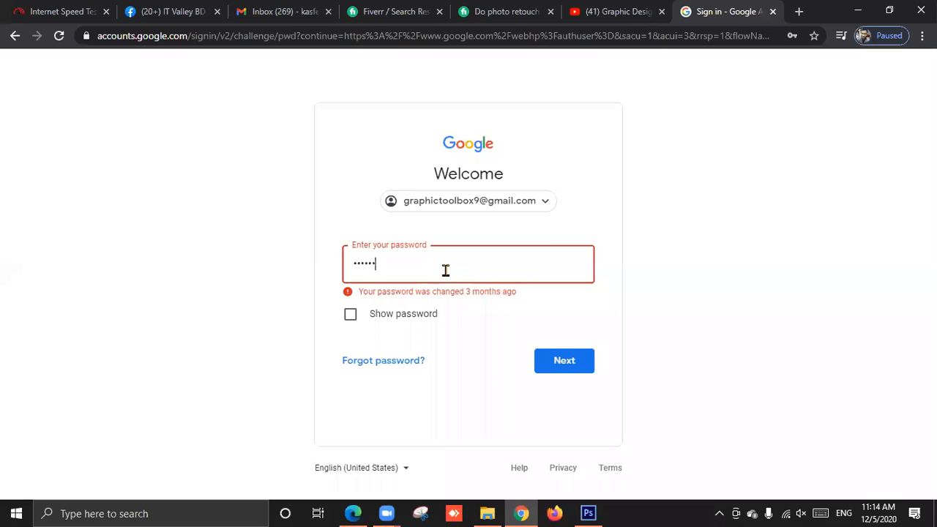
{"action": "key", "text": "Return"}
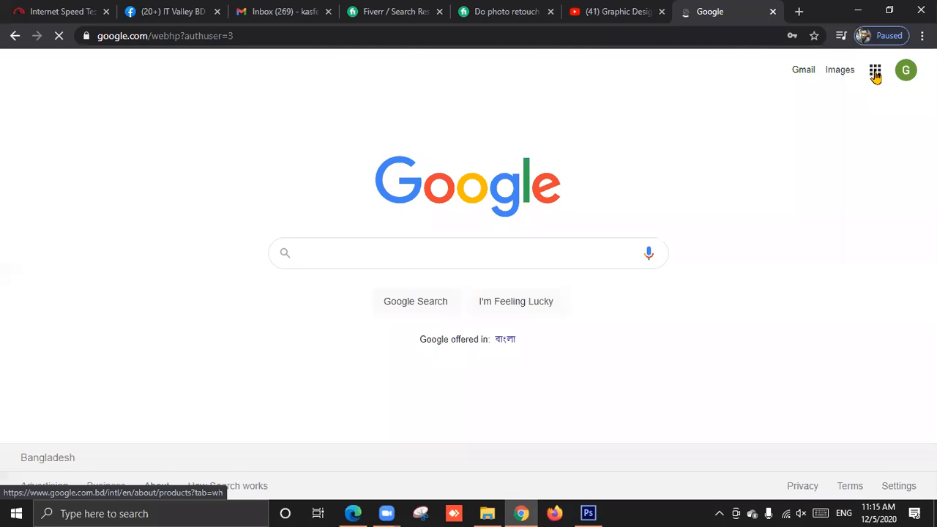
Step: Open the Google apps list and decline the browser's offer to update the saved password
{"action": "left_click", "coordinate": [876, 76]}
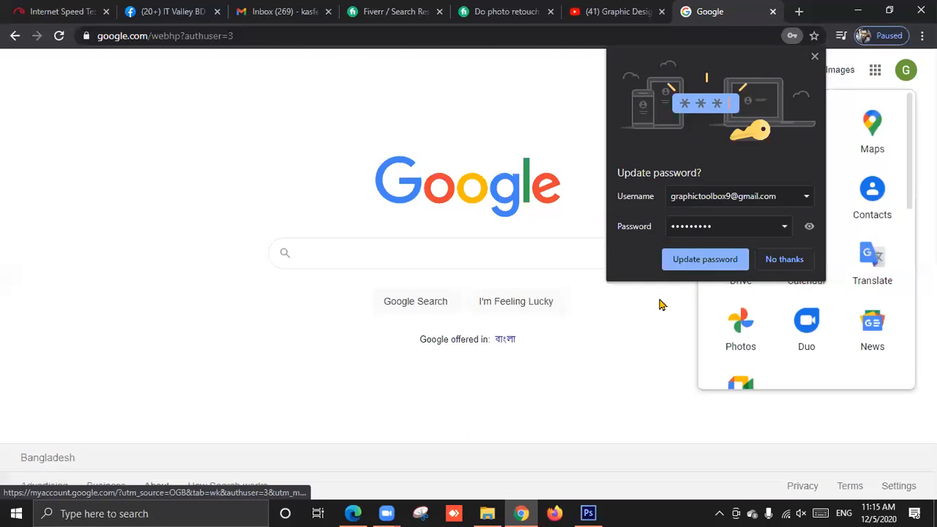
{"action": "left_click", "coordinate": [659, 303]}
{"action": "left_click", "coordinate": [875, 74]}
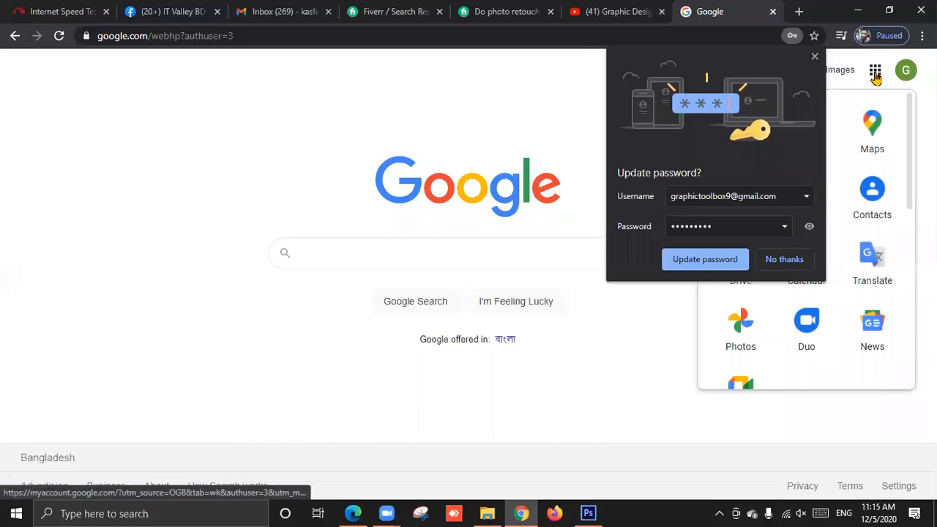
{"action": "left_click", "coordinate": [785, 259]}
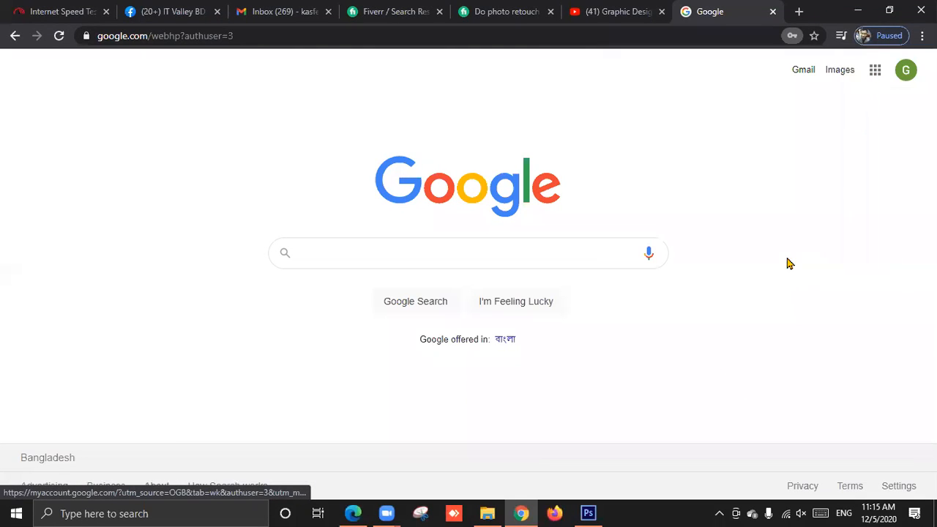
Step: Open the "1 Dcmbr (Responses)" spreadsheet from the account's Google Drive and set the page zoom to 100%
{"action": "left_click", "coordinate": [875, 72]}
{"action": "left_click", "coordinate": [745, 259]}
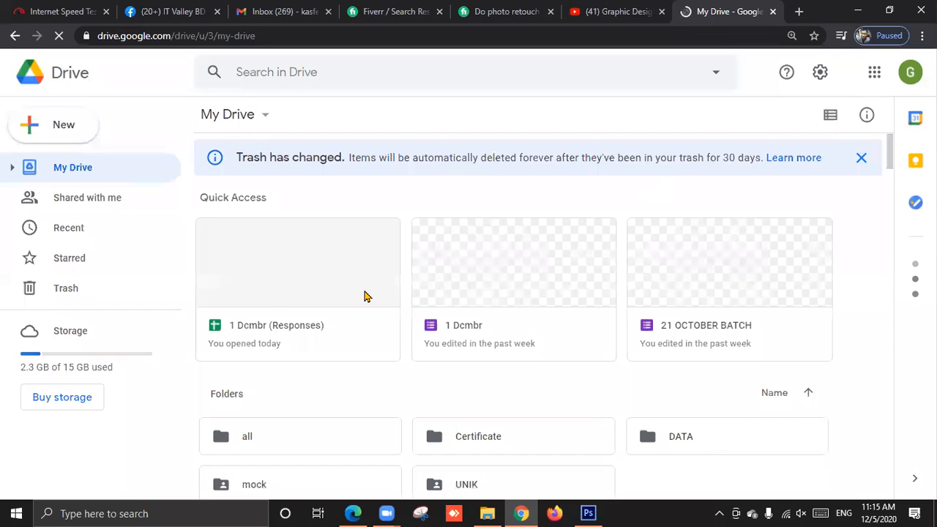
{"action": "double_click", "coordinate": [268, 343]}
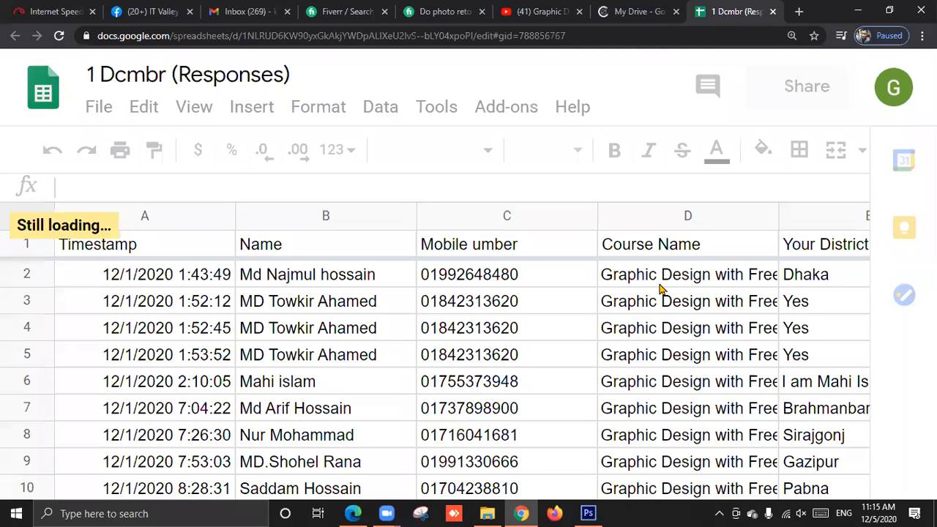
{"action": "key", "text": "ctrl+minus"}
{"action": "key", "text": "ctrl+minus"}
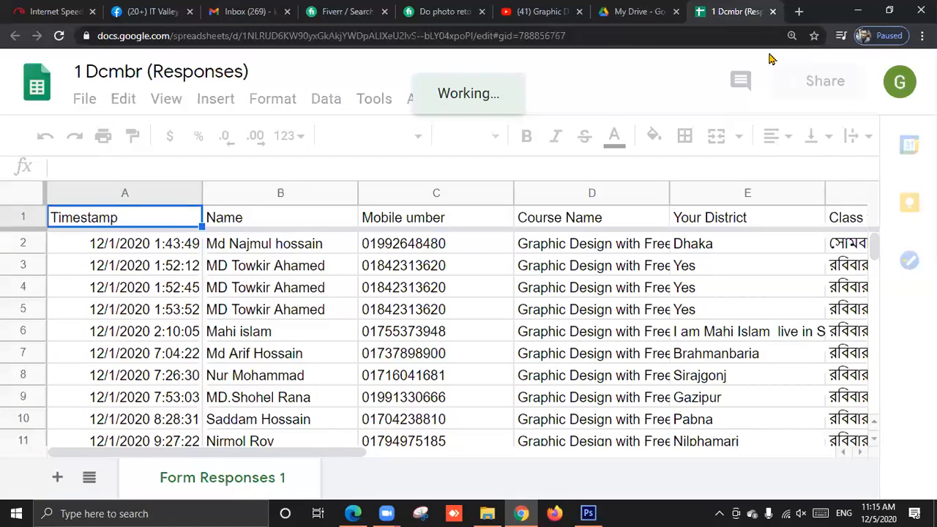
{"action": "left_click", "coordinate": [790, 62]}
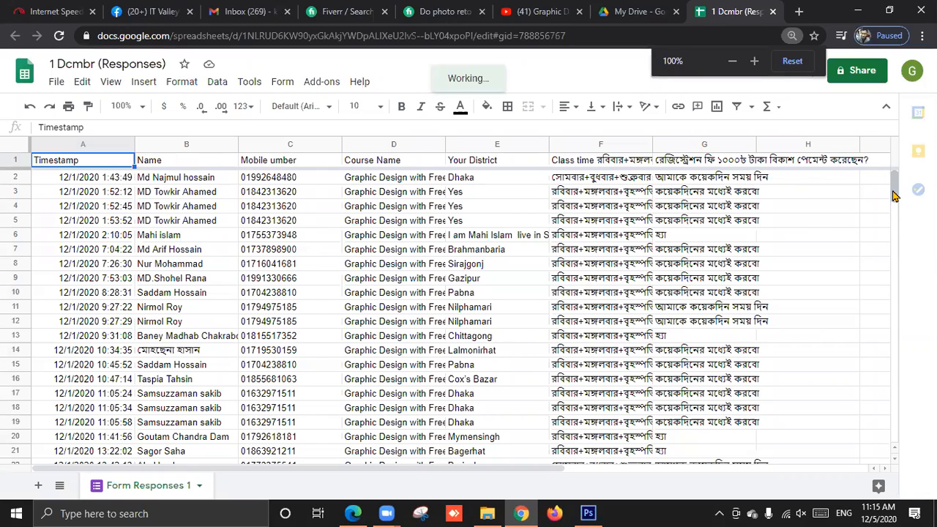
Step: Go to the latest form responses and examine the name, mobile number, course and district entries in row 68
{"action": "left_click_drag", "start_coordinate": [893, 195], "coordinate": [877, 326]}
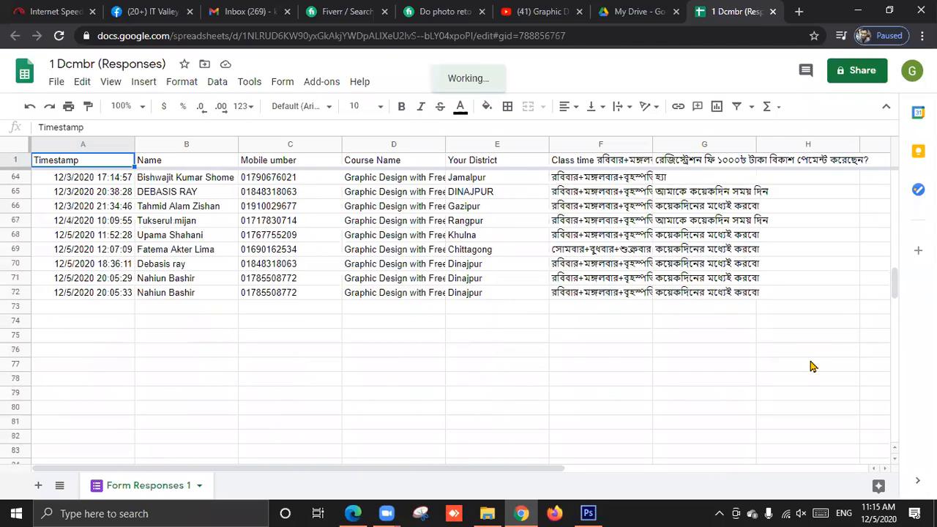
{"action": "scroll", "coordinate": [742, 376], "scroll_direction": "up", "scroll_amount": 2}
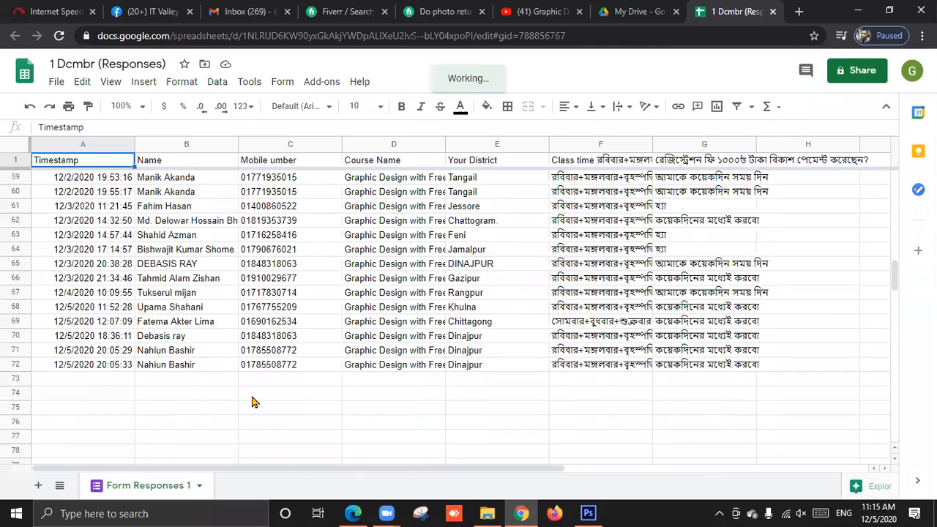
{"action": "left_click", "coordinate": [206, 370]}
{"action": "left_click", "coordinate": [207, 309]}
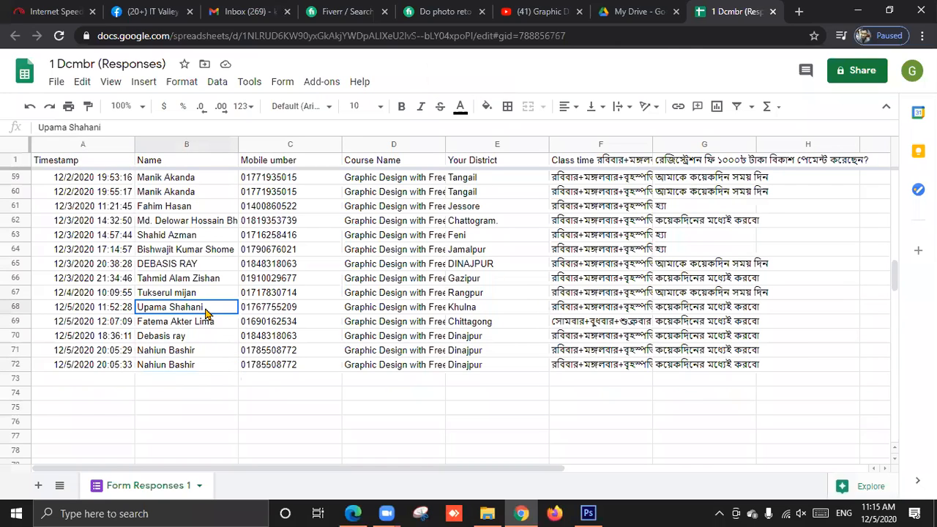
{"action": "left_click", "coordinate": [284, 310]}
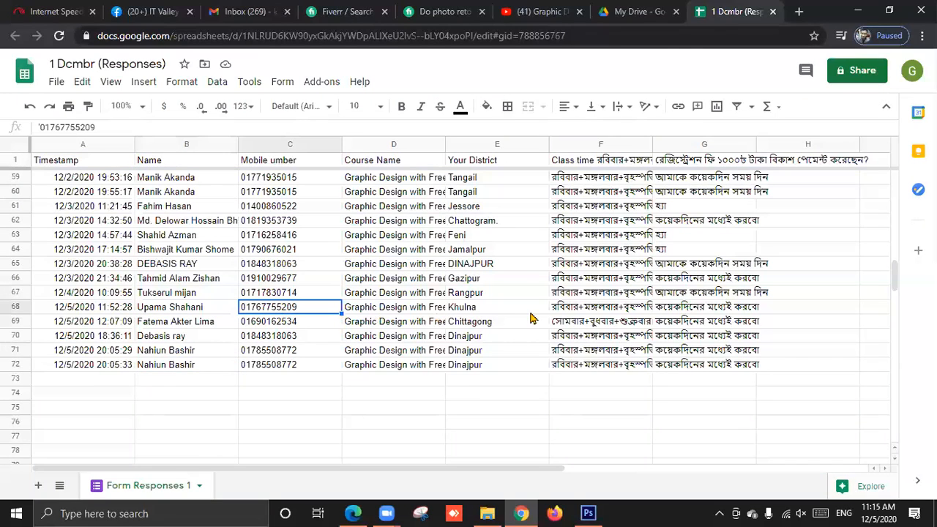
{"action": "left_click", "coordinate": [490, 312]}
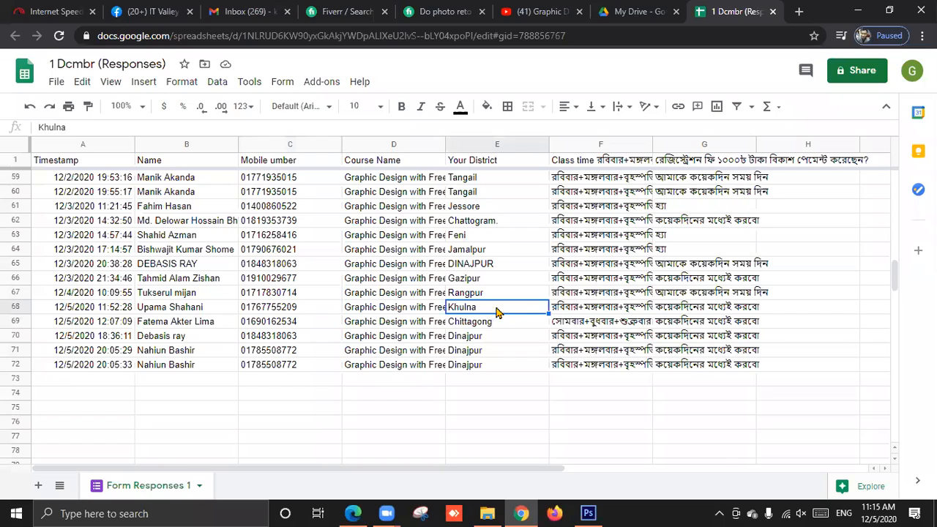
{"action": "left_click", "coordinate": [365, 311]}
{"action": "left_click_drag", "start_coordinate": [364, 311], "coordinate": [183, 309]}
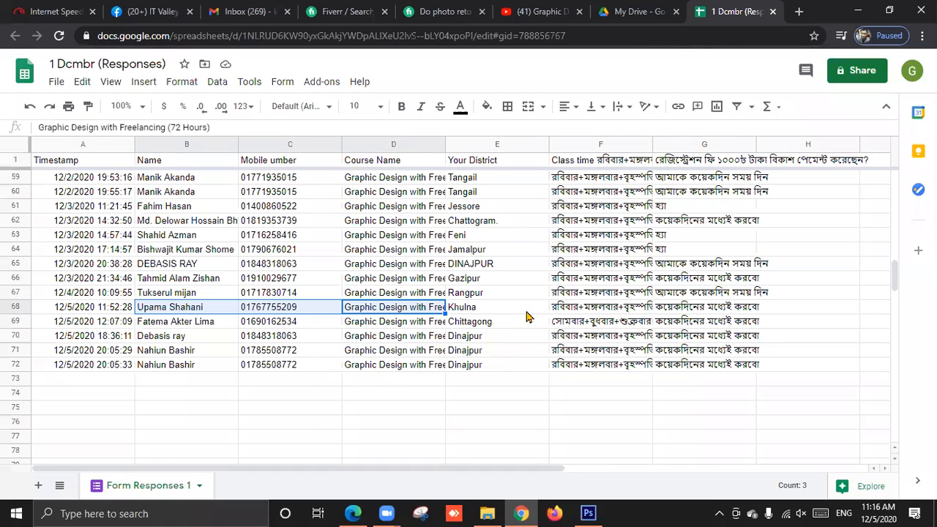
{"action": "left_click", "coordinate": [484, 310]}
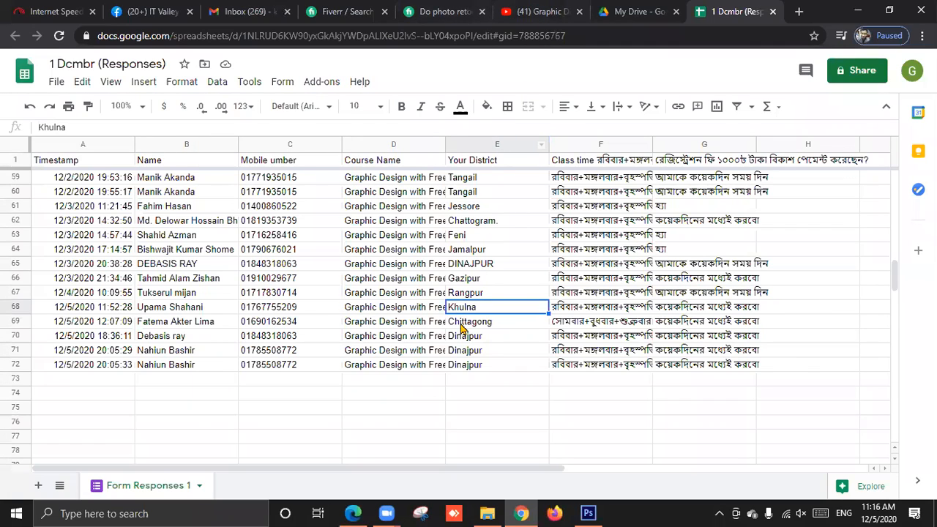
Step: Compare the mobile numbers in rows 71 and 72, and fill cell C72 with green
{"action": "left_click", "coordinate": [286, 368]}
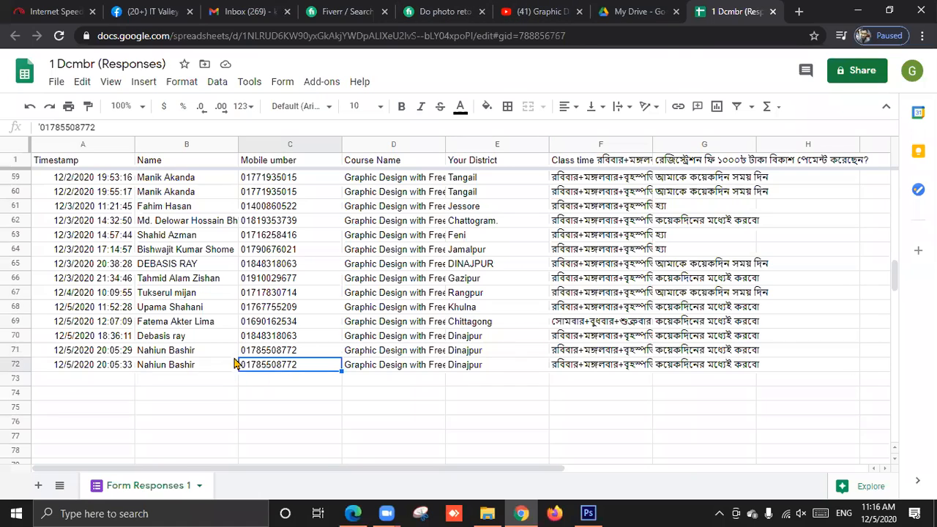
{"action": "left_click", "coordinate": [315, 353]}
{"action": "left_click_drag", "start_coordinate": [326, 353], "coordinate": [366, 354]}
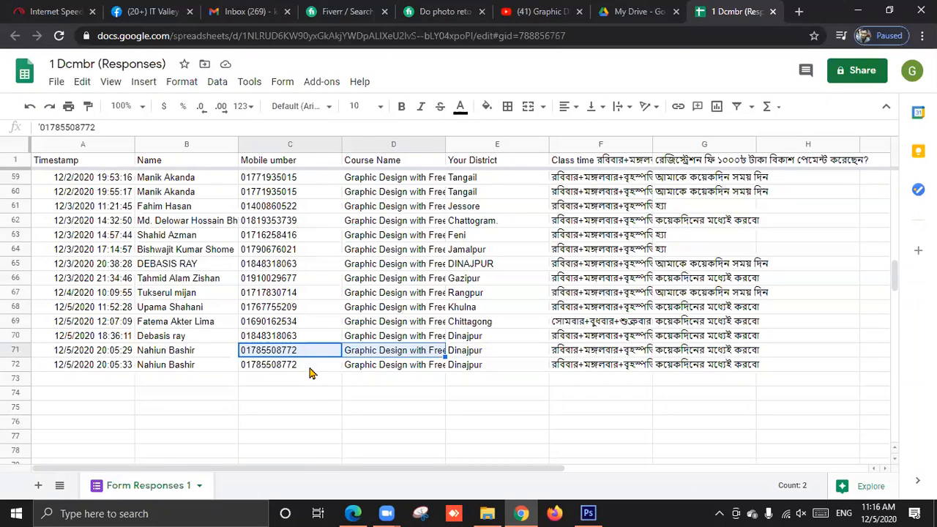
{"action": "left_click", "coordinate": [310, 366]}
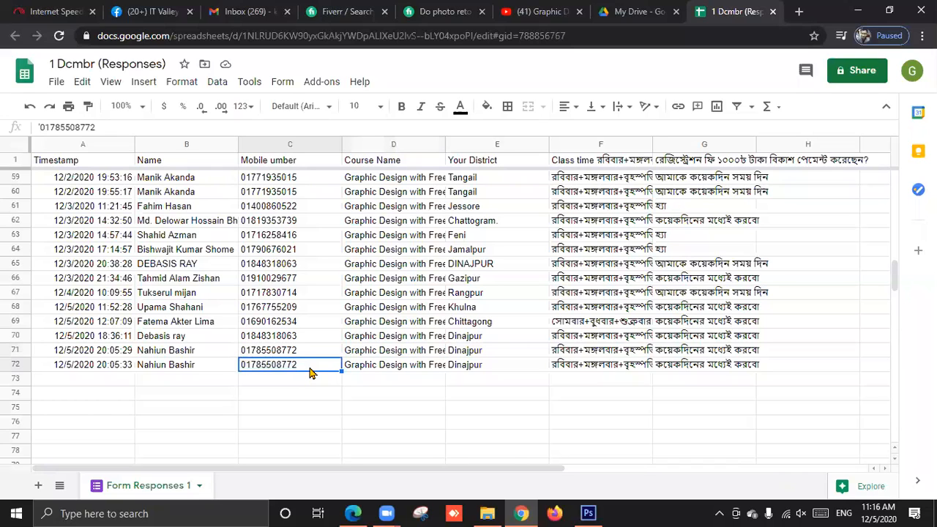
{"action": "left_click", "coordinate": [486, 106]}
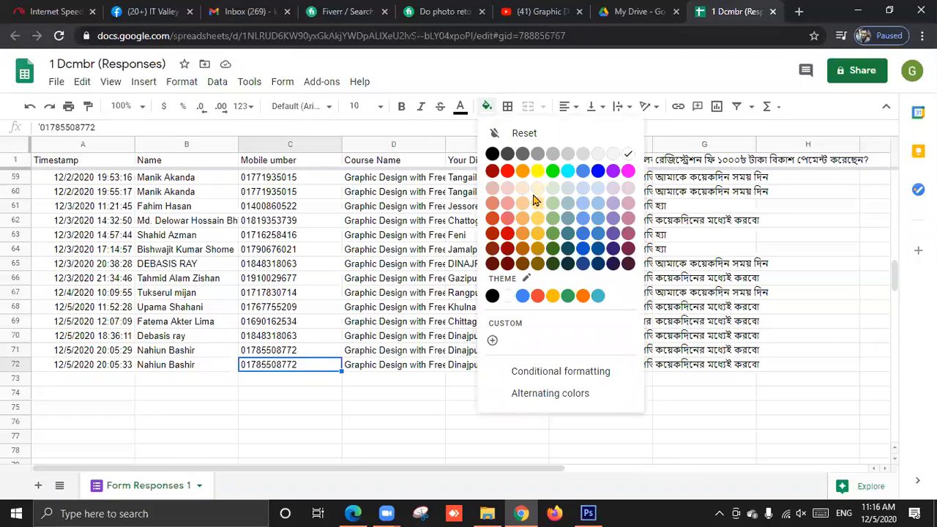
{"action": "left_click", "coordinate": [550, 171]}
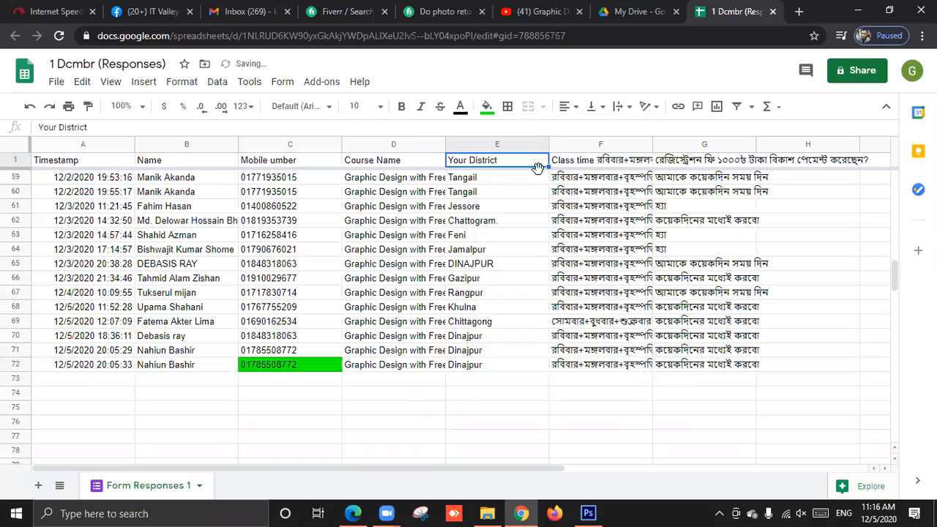
Step: Look through the surrounding registration responses and return to the IT Valley BD inbox
{"action": "left_click", "coordinate": [412, 352]}
{"action": "scroll", "coordinate": [411, 352], "scroll_direction": "up", "scroll_amount": 4}
{"action": "scroll", "coordinate": [412, 352], "scroll_direction": "up", "scroll_amount": 6}
{"action": "scroll", "coordinate": [411, 352], "scroll_direction": "down", "scroll_amount": 13}
{"action": "scroll", "coordinate": [411, 352], "scroll_direction": "up", "scroll_amount": 2}
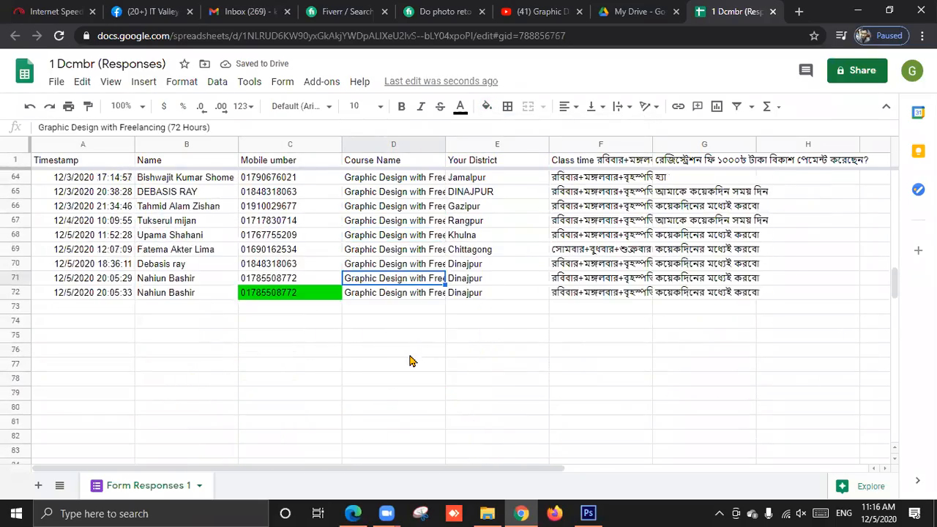
{"action": "left_click", "coordinate": [156, 11]}
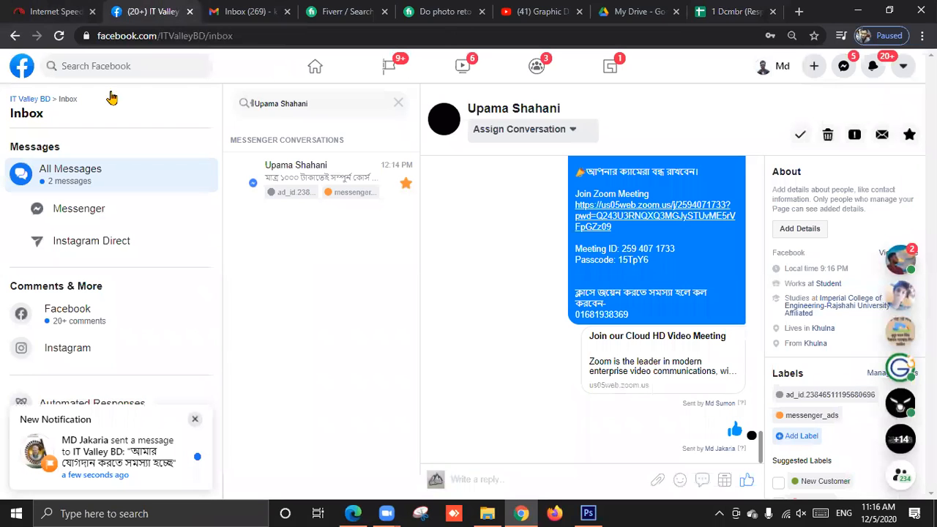
Step: Open a new browser tab and run a web search for "sporty image"
{"action": "left_click", "coordinate": [804, 12]}
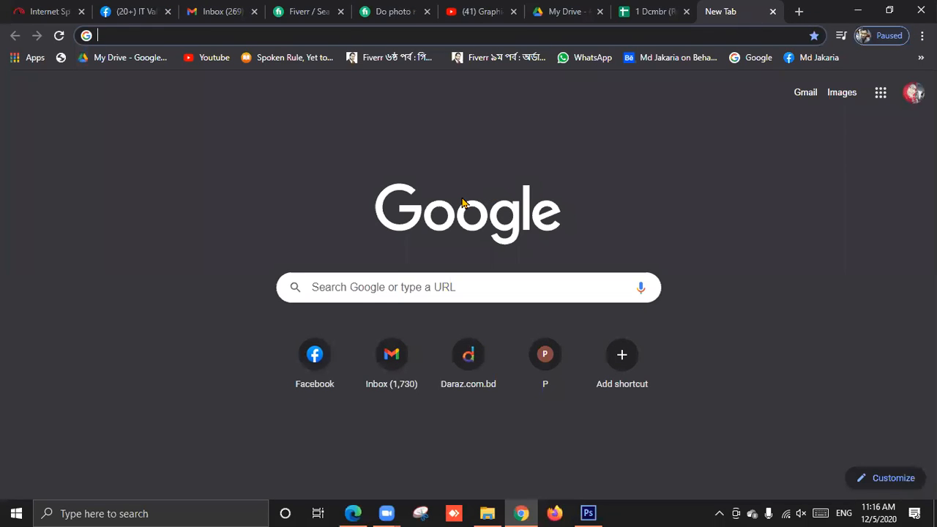
{"action": "type", "text": "spoty"}
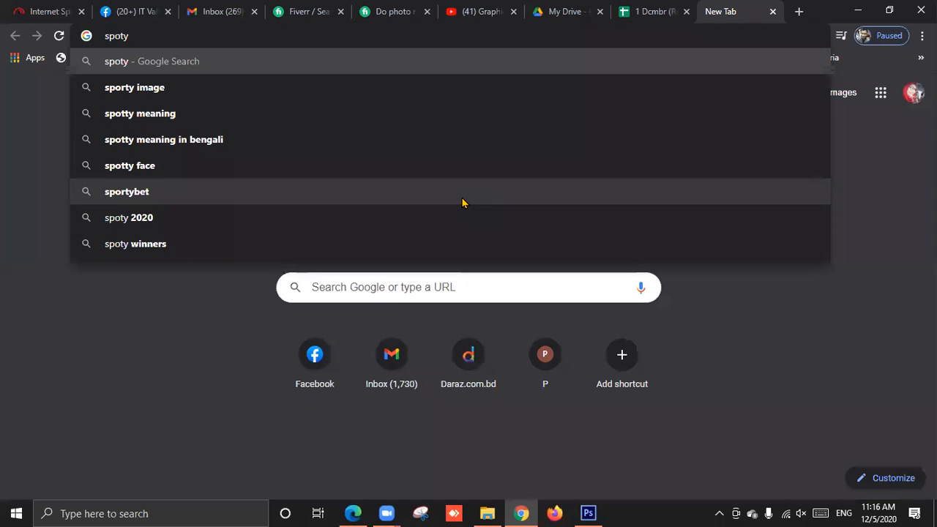
{"action": "key", "text": "Down"}
{"action": "key", "text": "Return"}
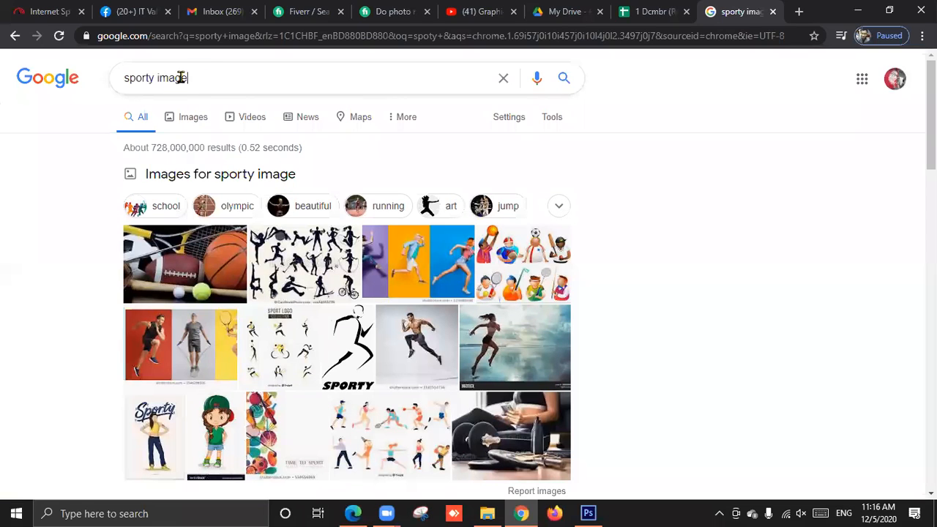
Step: Replace the search query with "spotty face" and show the image results
{"action": "left_click_drag", "start_coordinate": [185, 77], "coordinate": [109, 87]}
{"action": "type", "text": "spot"}
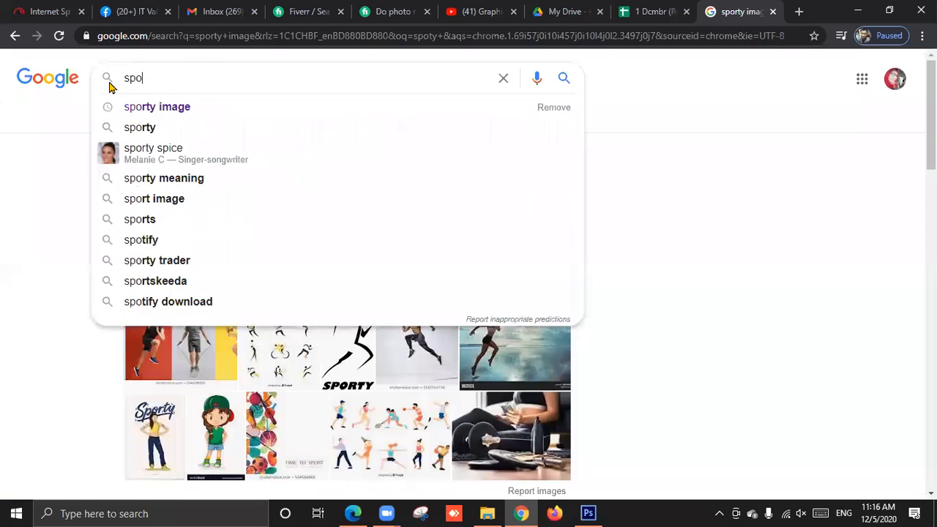
{"action": "key", "text": "BackSpace"}
{"action": "type", "text": "ty face"}
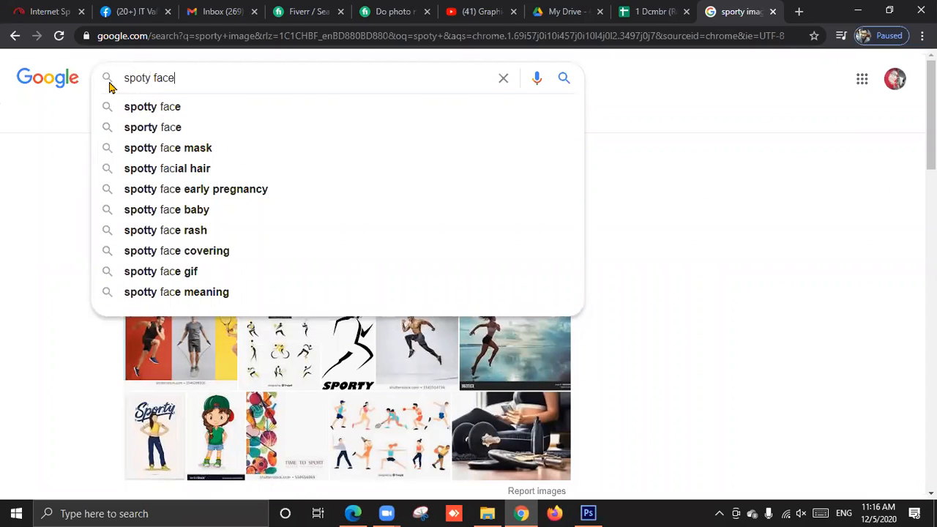
{"action": "key", "text": "Down"}
{"action": "key", "text": "Return"}
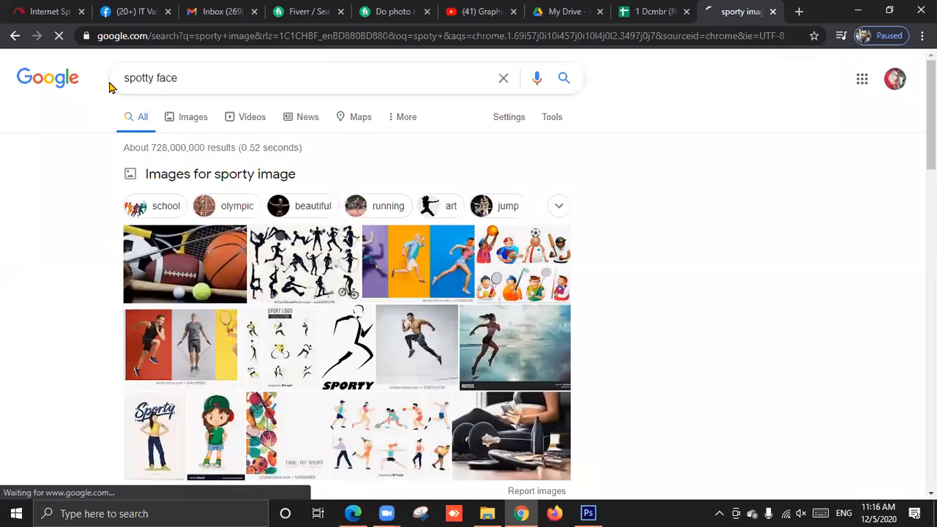
{"action": "left_click", "coordinate": [189, 118]}
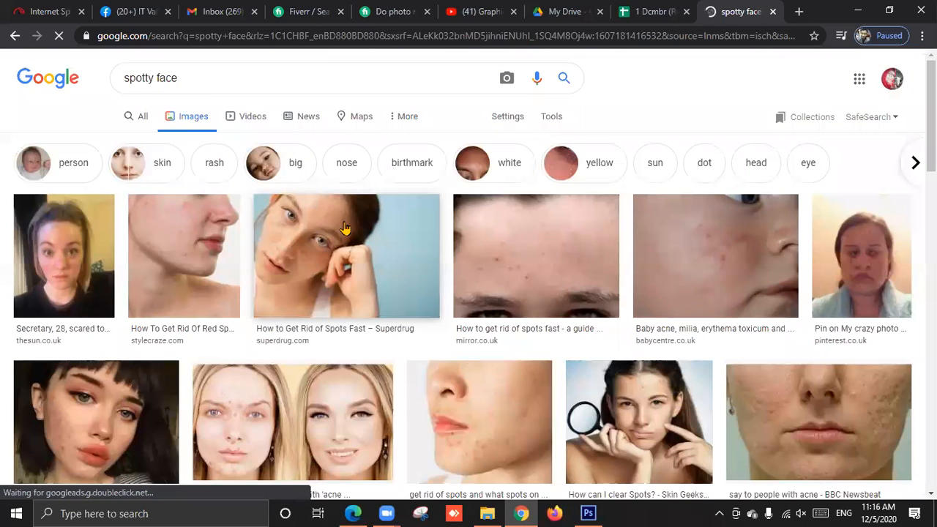
Step: Find the Cosmopolitan "you spotty" side-profile photo among the results and save it to the Desktop as a JPEG image
{"action": "scroll", "coordinate": [347, 227], "scroll_direction": "down", "scroll_amount": 2}
{"action": "scroll", "coordinate": [347, 225], "scroll_direction": "down", "scroll_amount": 8}
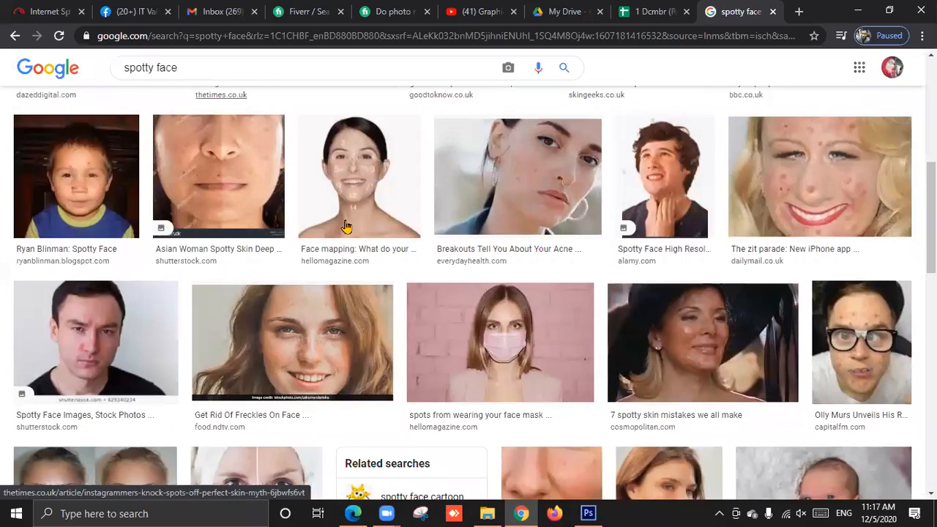
{"action": "scroll", "coordinate": [347, 226], "scroll_direction": "down", "scroll_amount": 7}
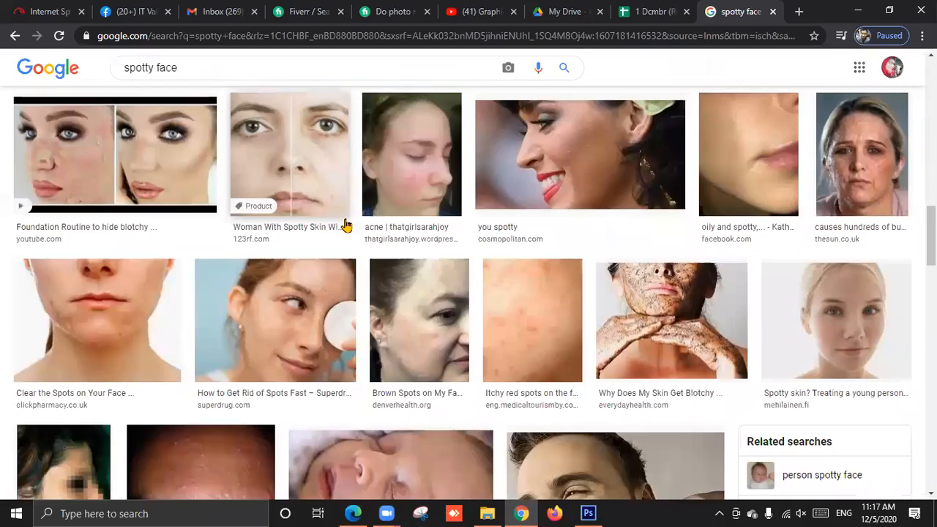
{"action": "left_click", "coordinate": [602, 139]}
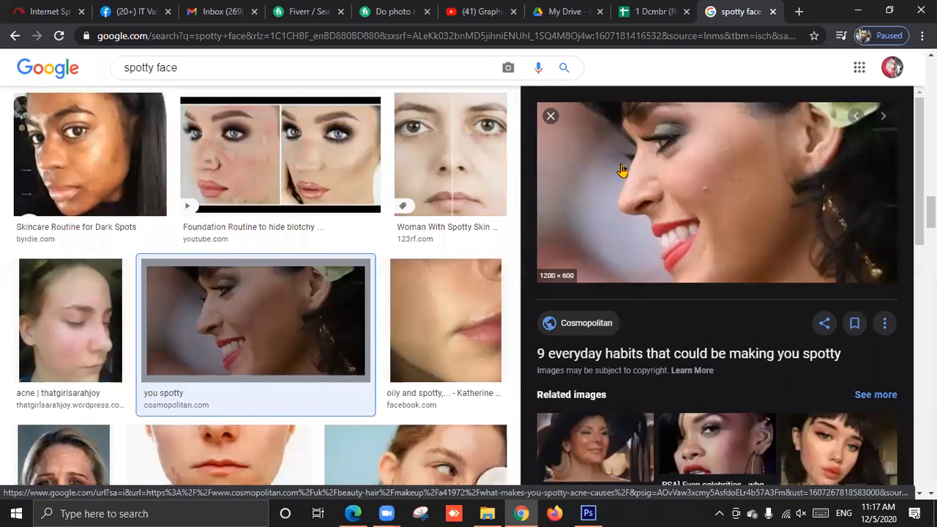
{"action": "right_click", "coordinate": [637, 155]}
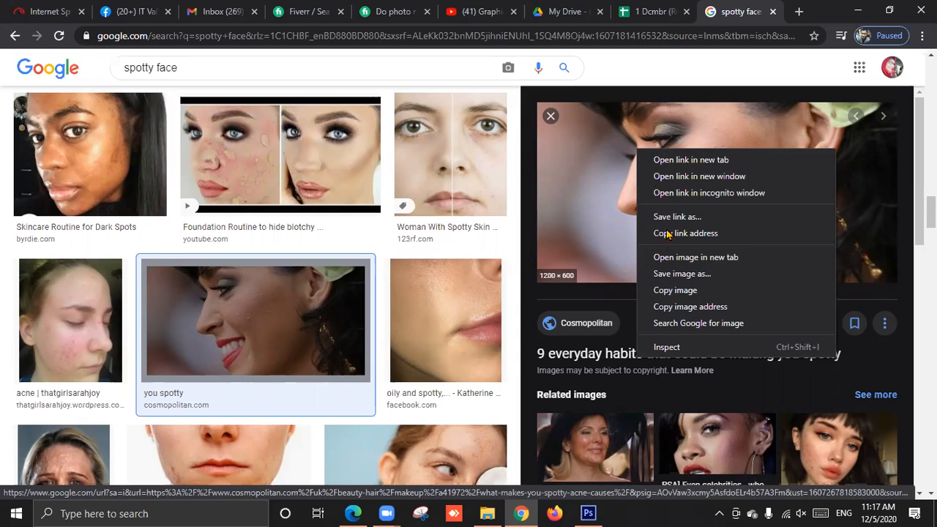
{"action": "left_click", "coordinate": [675, 274]}
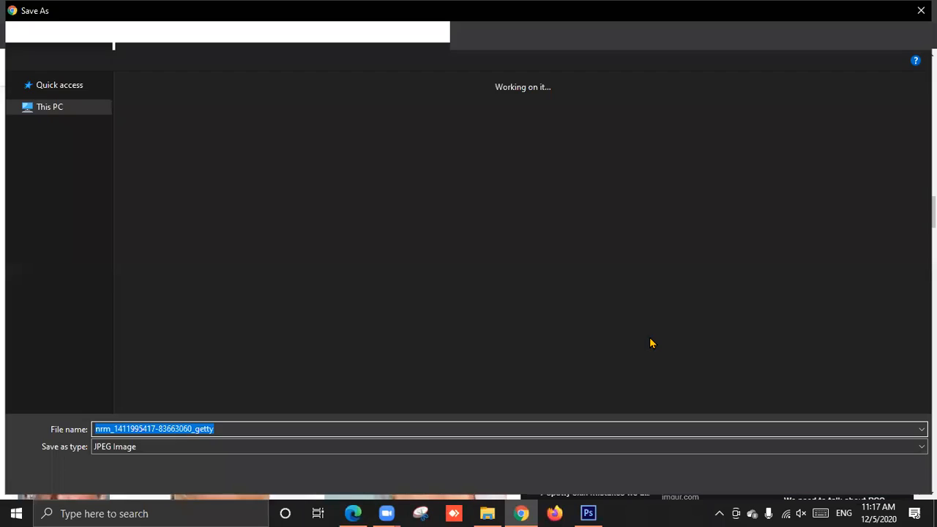
{"action": "left_click", "coordinate": [77, 109]}
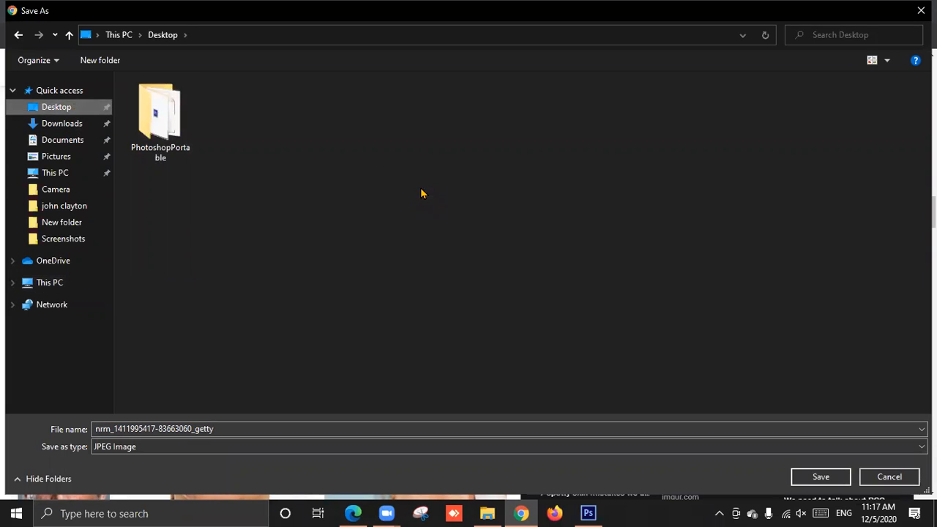
{"action": "left_click", "coordinate": [830, 477]}
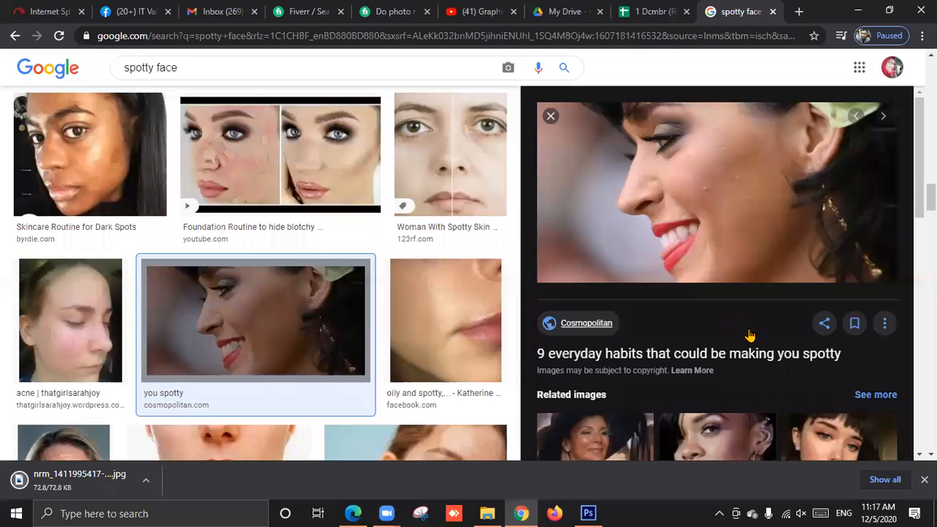
Step: Examine the related images, preview the Daily Entertainment "10 Celebrities With Acne" photo and look through its related images
{"action": "scroll", "coordinate": [765, 351], "scroll_direction": "down", "scroll_amount": 2}
{"action": "scroll", "coordinate": [768, 356], "scroll_direction": "down", "scroll_amount": 3}
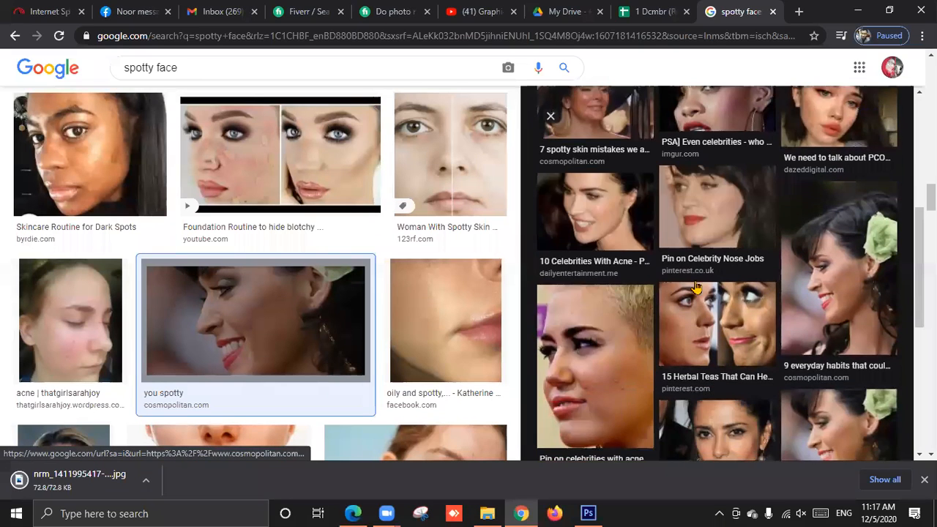
{"action": "left_click", "coordinate": [593, 216]}
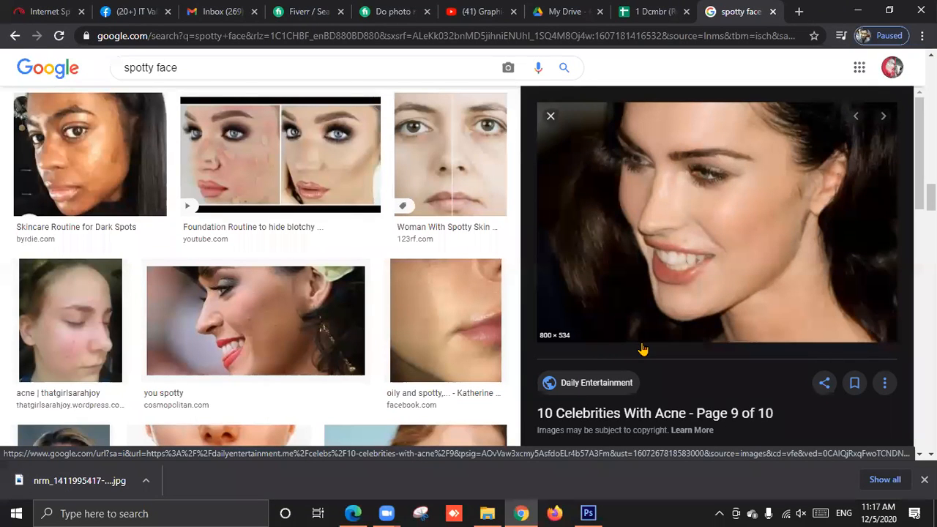
{"action": "scroll", "coordinate": [688, 306], "scroll_direction": "down", "scroll_amount": 3}
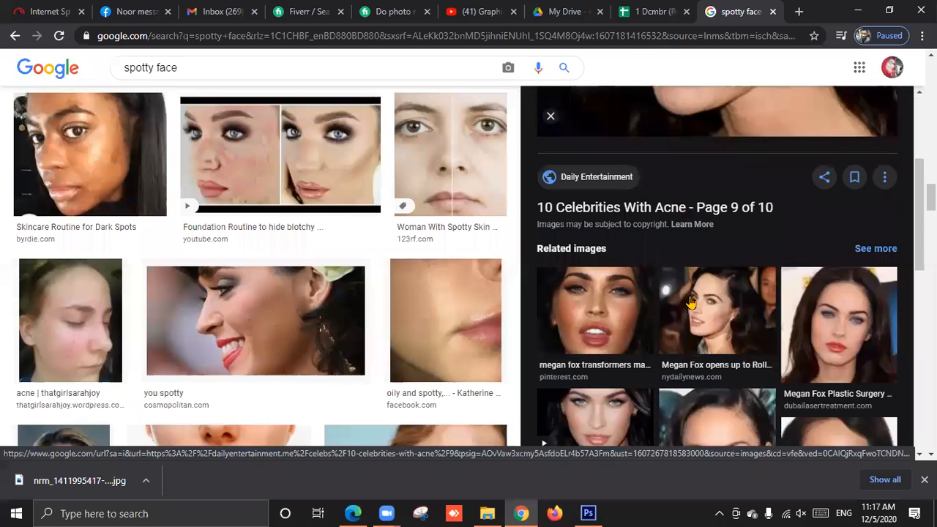
{"action": "scroll", "coordinate": [689, 303], "scroll_direction": "down", "scroll_amount": 1}
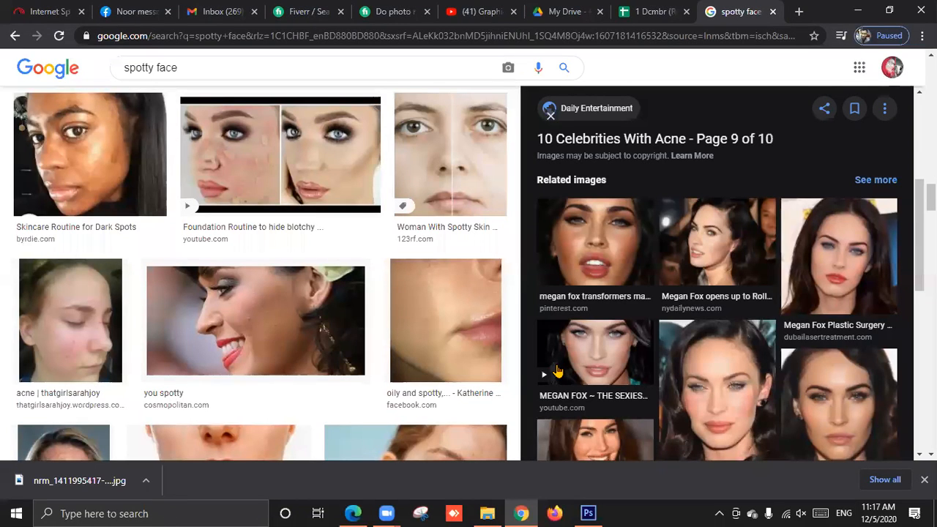
{"action": "scroll", "coordinate": [556, 372], "scroll_direction": "down", "scroll_amount": 1}
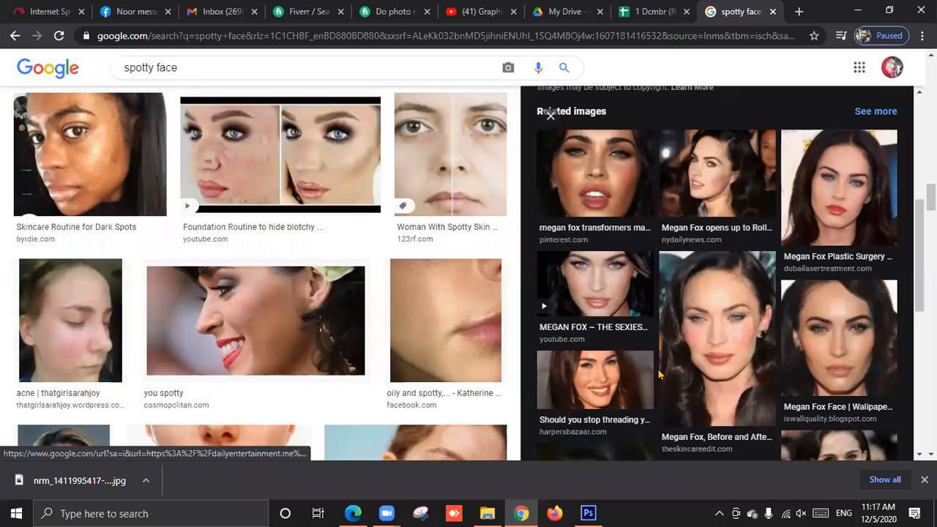
Step: Find the Neutrogena "Uneven & Blotchy Skin" photo among the spotty face results and save it as the JPEG image img1
{"action": "scroll", "coordinate": [364, 327], "scroll_direction": "down", "scroll_amount": 5}
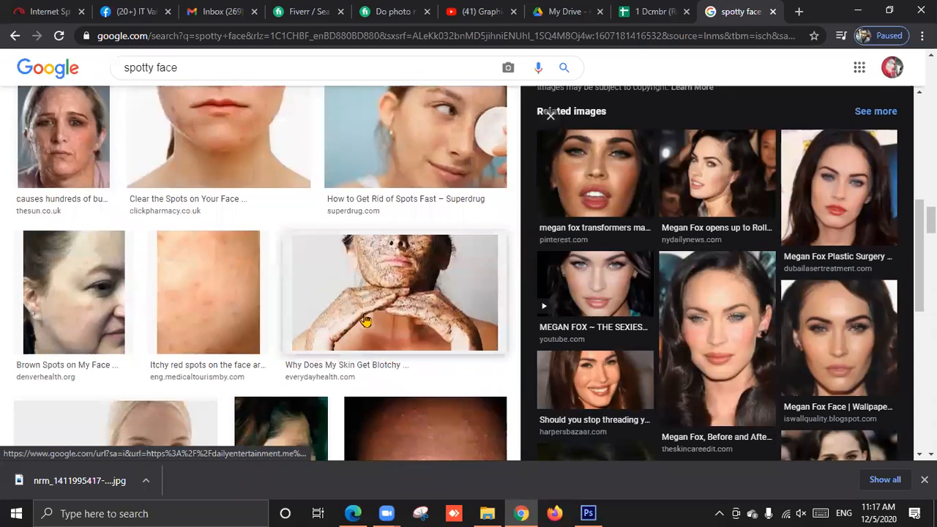
{"action": "scroll", "coordinate": [366, 320], "scroll_direction": "down", "scroll_amount": 5}
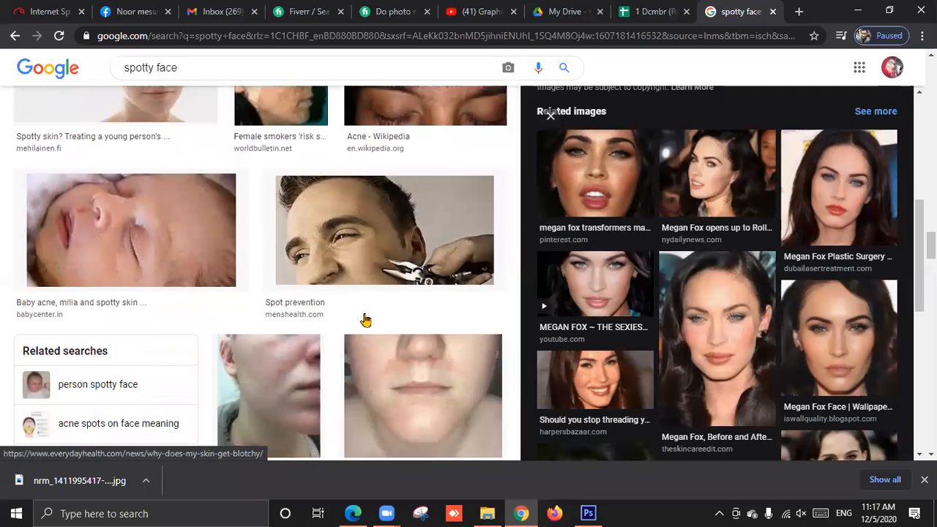
{"action": "scroll", "coordinate": [366, 320], "scroll_direction": "down", "scroll_amount": 5}
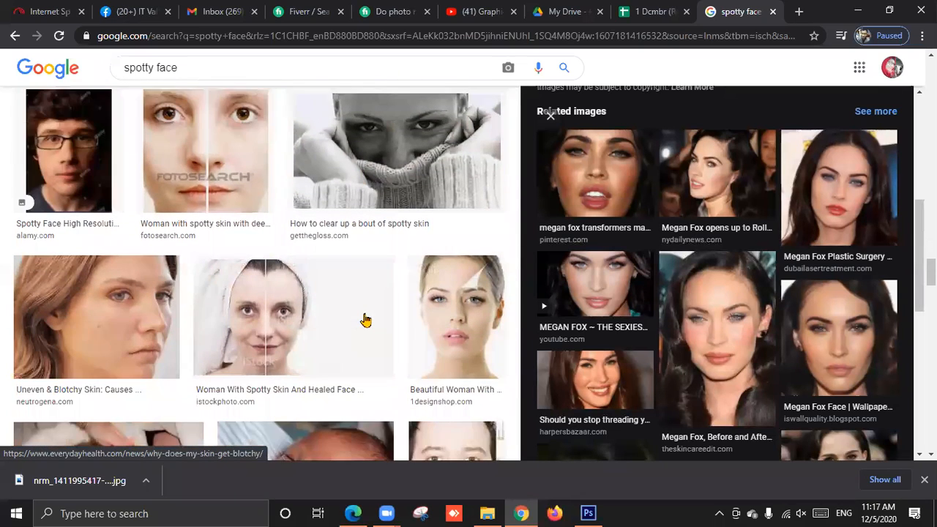
{"action": "left_click", "coordinate": [164, 292]}
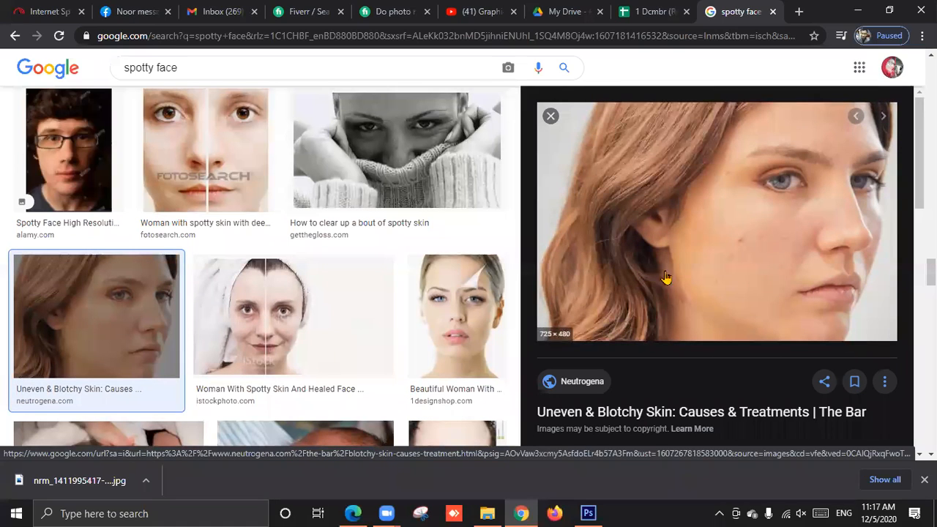
{"action": "right_click", "coordinate": [685, 215]}
{"action": "left_click", "coordinate": [721, 333]}
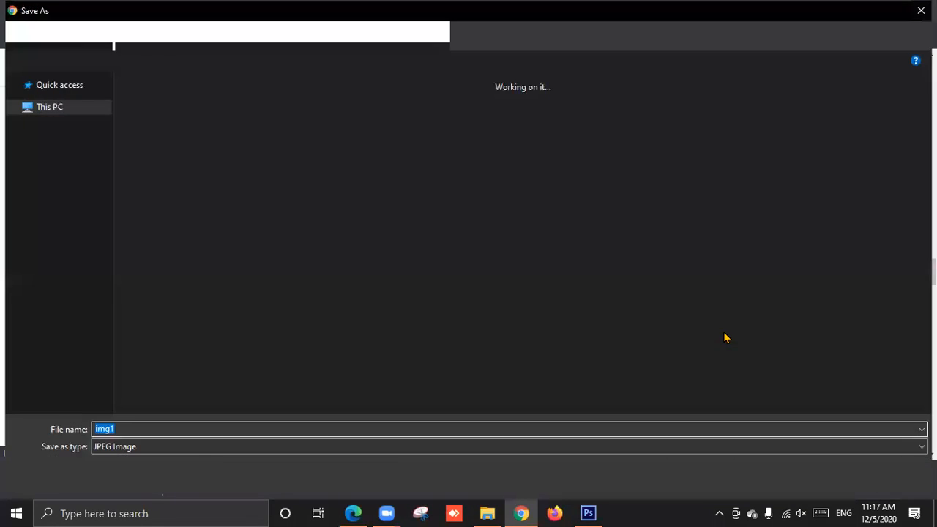
{"action": "left_click", "coordinate": [818, 477]}
{"action": "scroll", "coordinate": [710, 358], "scroll_direction": "down", "scroll_amount": 5}
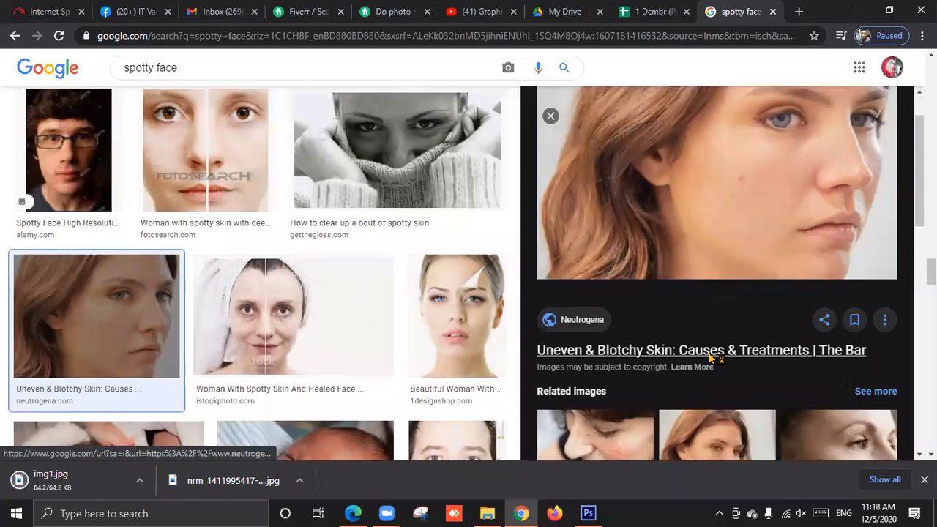
Step: Show the YouTube class video tab, switch to Photoshop, and check the date in the system calendar
{"action": "left_click", "coordinate": [462, 11]}
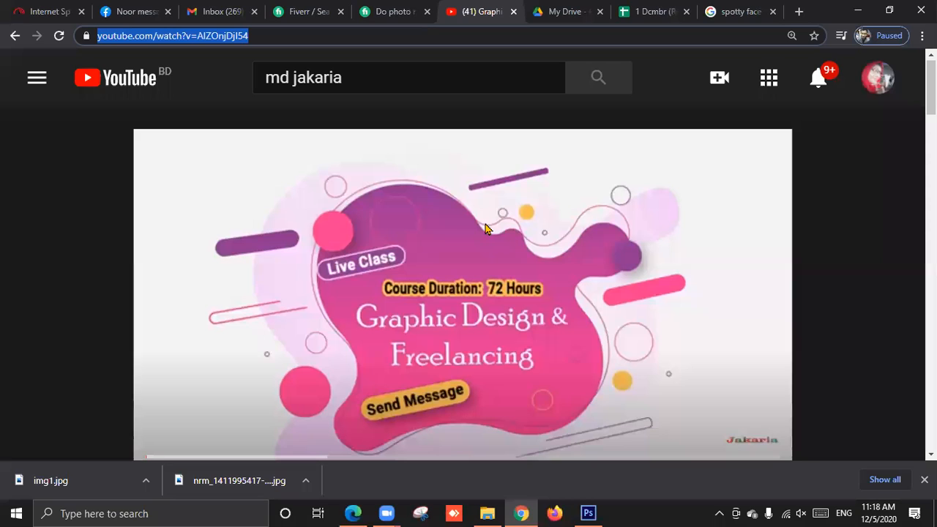
{"action": "left_click", "coordinate": [858, 8]}
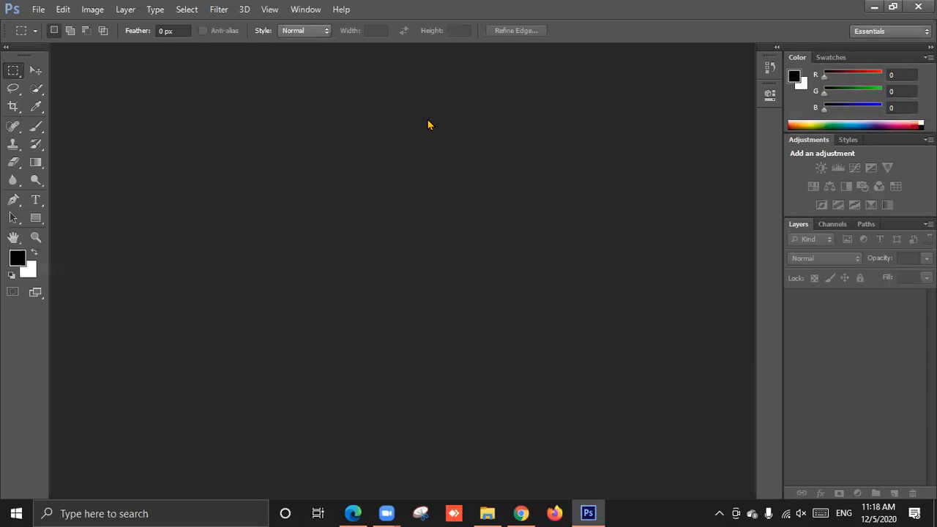
{"action": "left_click", "coordinate": [888, 511]}
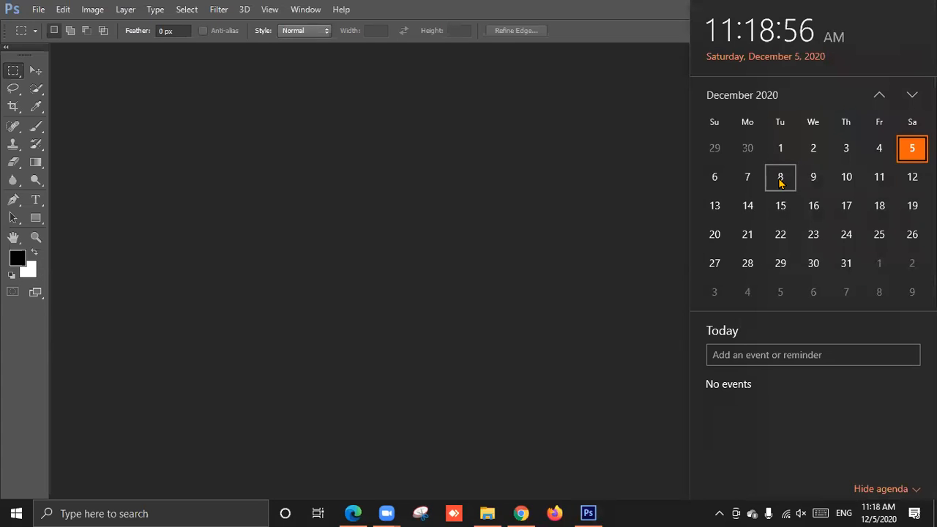
{"action": "left_click", "coordinate": [534, 271]}
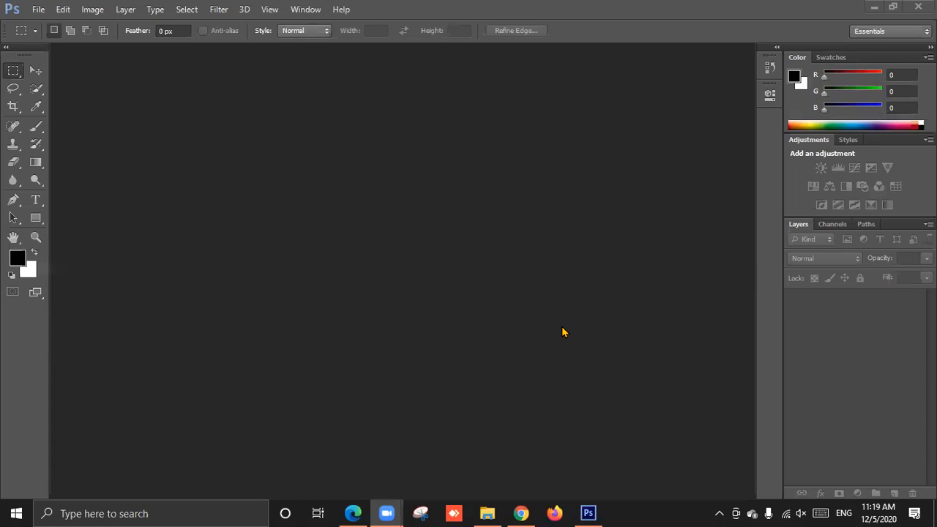
Step: Return to the "1 Dcmbr (Responses)" sheet in Chrome and examine the registration details and payment answer in row 64
{"action": "left_click", "coordinate": [522, 513]}
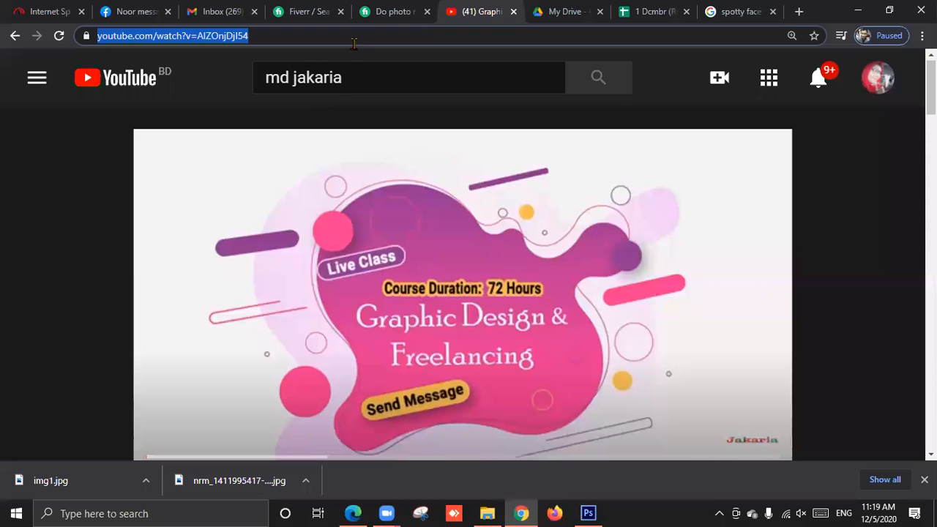
{"action": "left_click", "coordinate": [660, 12]}
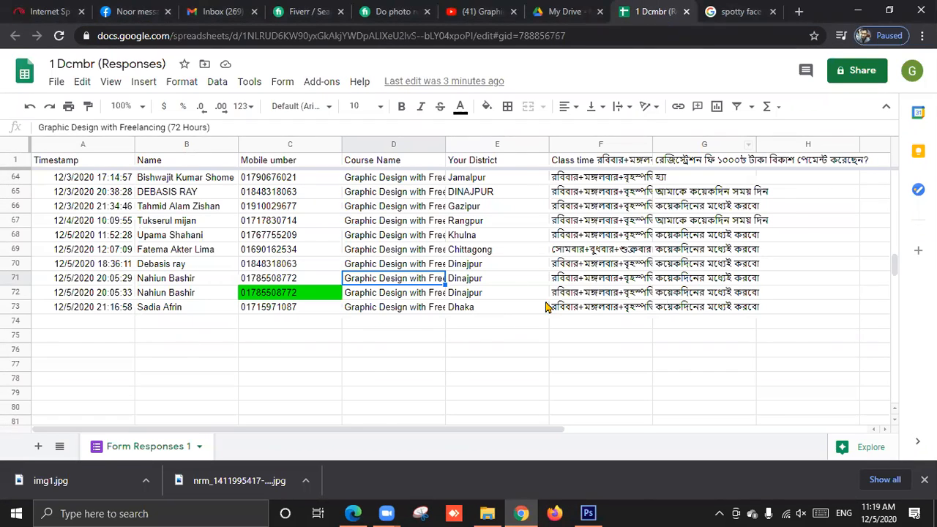
{"action": "left_click", "coordinate": [505, 322]}
{"action": "scroll", "coordinate": [681, 300], "scroll_direction": "up", "scroll_amount": 2}
{"action": "left_click", "coordinate": [663, 250]}
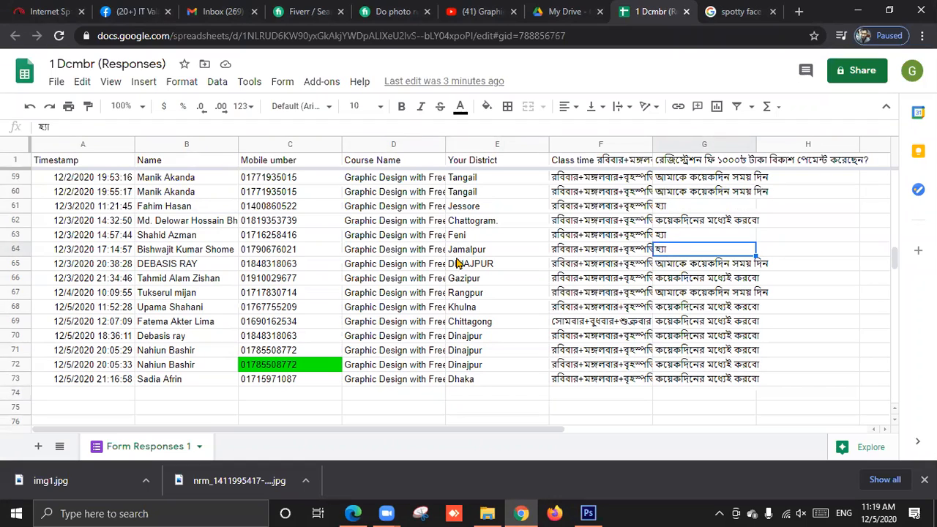
{"action": "left_click", "coordinate": [219, 249]}
{"action": "left_click_drag", "start_coordinate": [236, 242], "coordinate": [542, 265]}
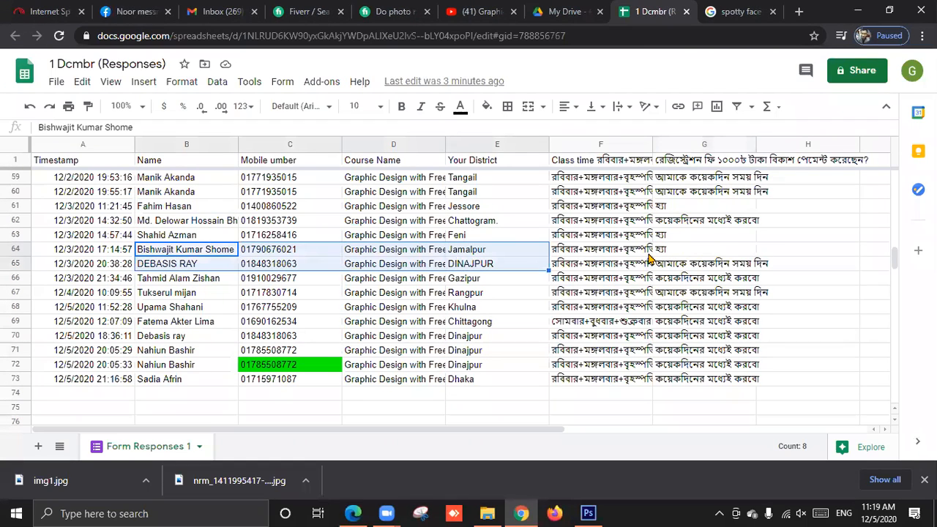
{"action": "left_click", "coordinate": [659, 250]}
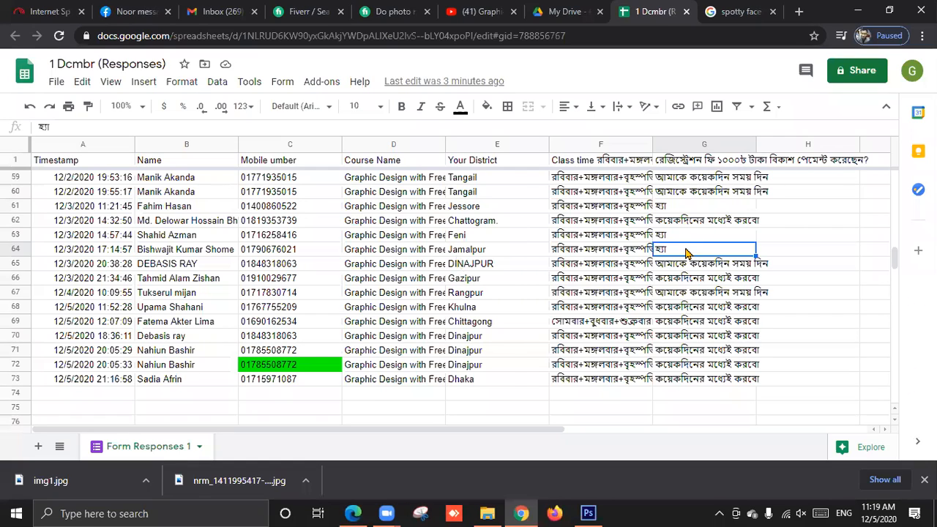
Step: Check the name and payment answer in row 63, and the district, mobile number, payment answer and class time in row 62
{"action": "left_click", "coordinate": [661, 238]}
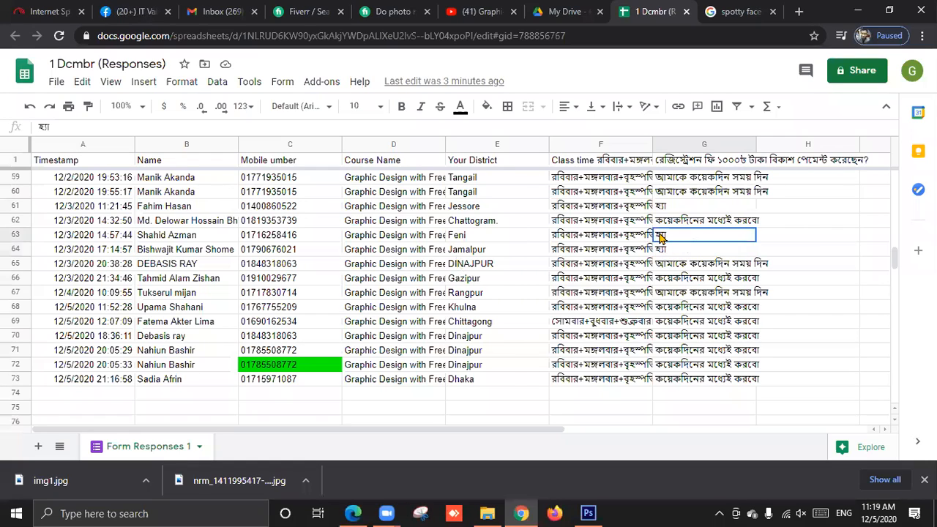
{"action": "left_click", "coordinate": [178, 242]}
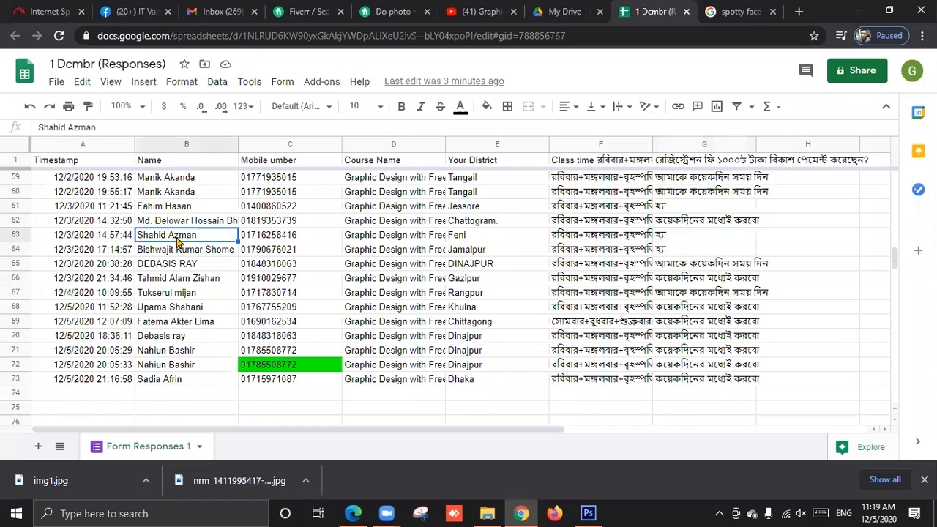
{"action": "left_click", "coordinate": [656, 236]}
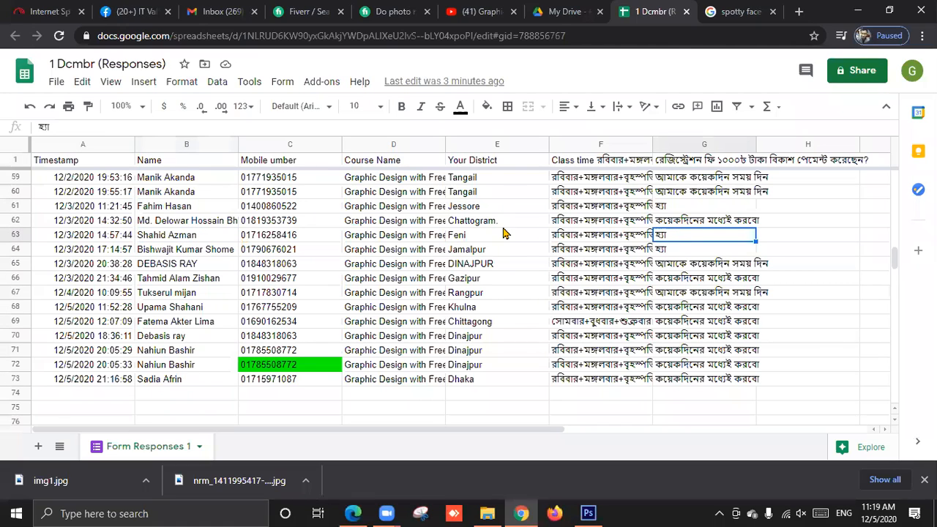
{"action": "left_click", "coordinate": [492, 221]}
{"action": "left_click", "coordinate": [256, 224]}
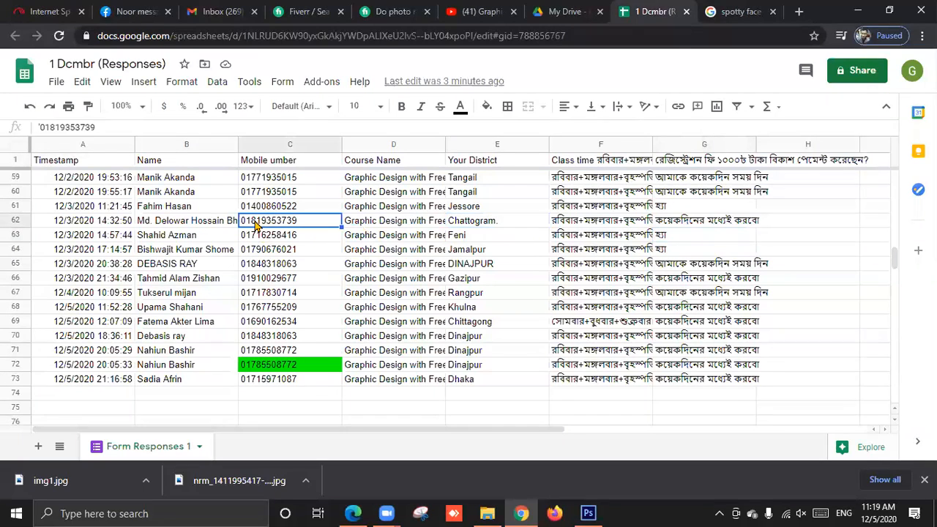
{"action": "left_click", "coordinate": [692, 225]}
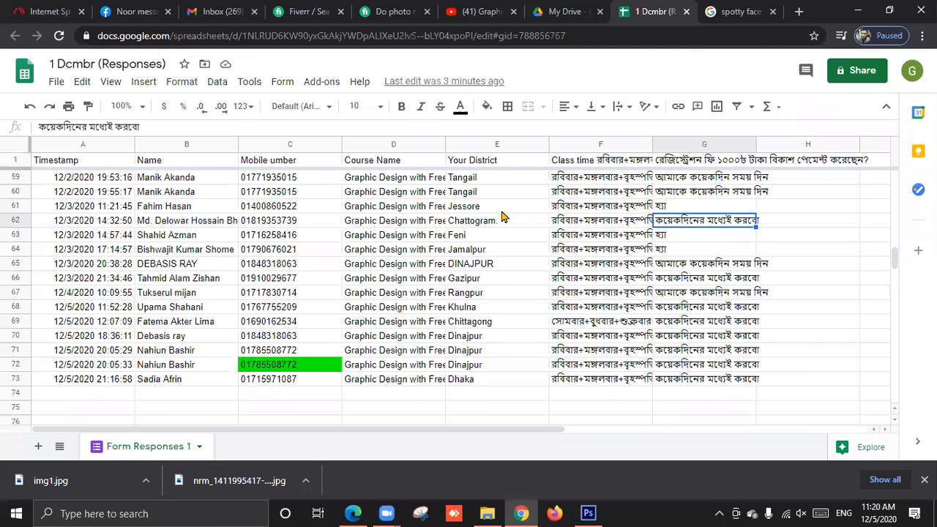
{"action": "left_click", "coordinate": [645, 226]}
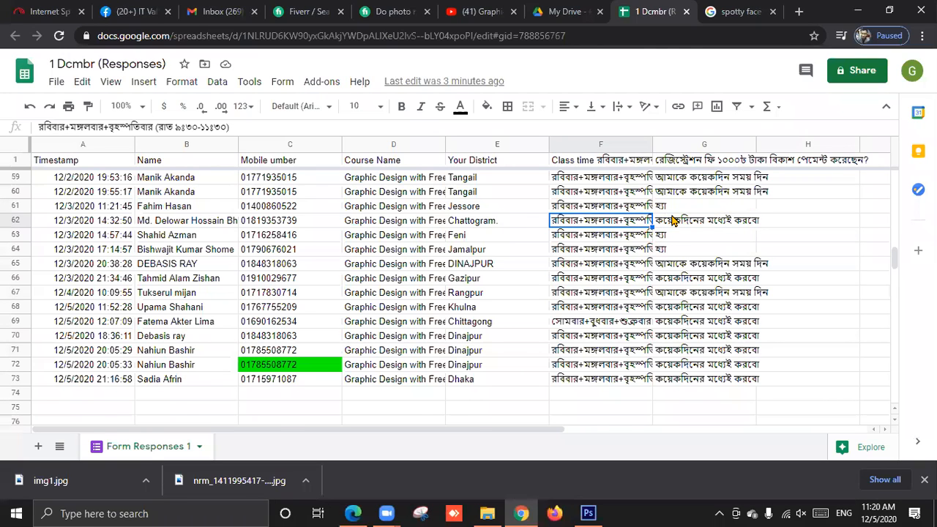
Step: Review the registration fee answers in rows 57, 59 and 60 and the district in row 60
{"action": "scroll", "coordinate": [670, 220], "scroll_direction": "up", "scroll_amount": 2}
{"action": "left_click", "coordinate": [699, 263]}
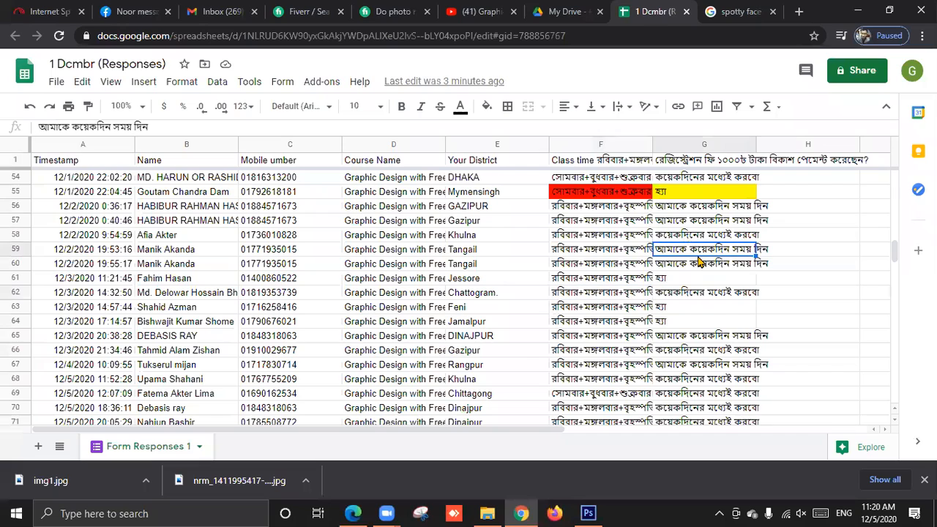
{"action": "left_click", "coordinate": [702, 249]}
{"action": "left_click", "coordinate": [703, 222]}
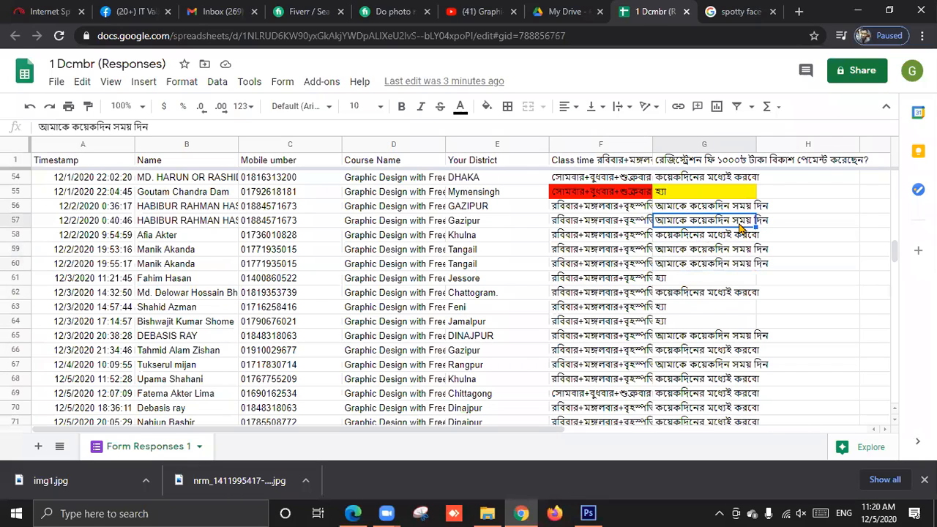
{"action": "left_click", "coordinate": [754, 265]}
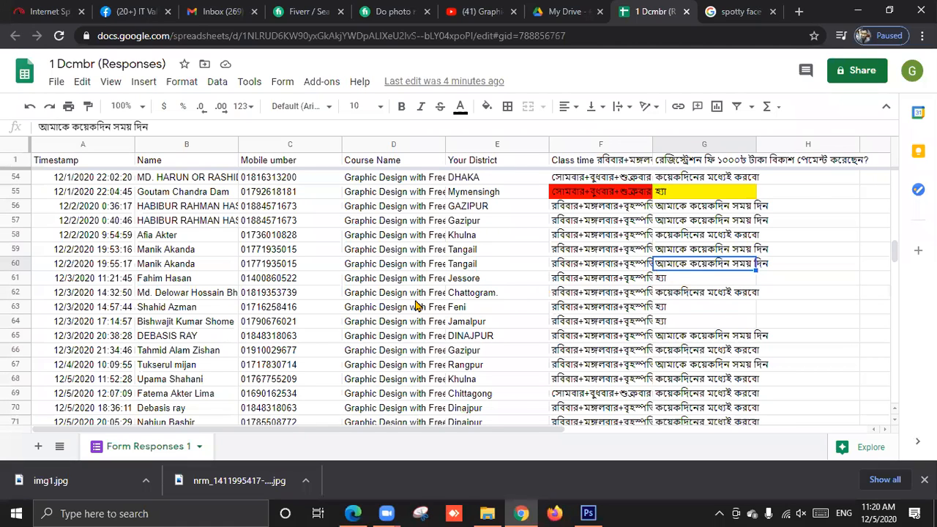
{"action": "scroll", "coordinate": [415, 306], "scroll_direction": "up", "scroll_amount": 1}
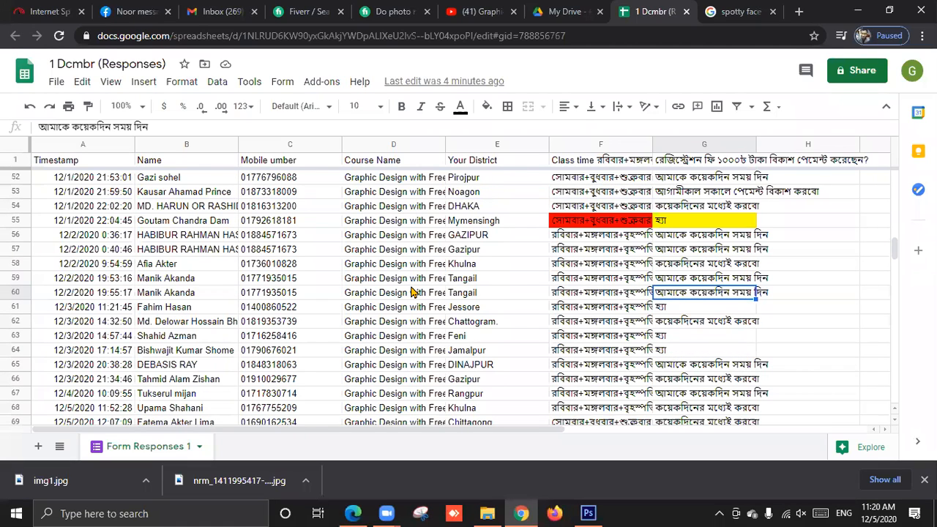
{"action": "left_click", "coordinate": [471, 296]}
{"action": "scroll", "coordinate": [434, 310], "scroll_direction": "up", "scroll_amount": 1}
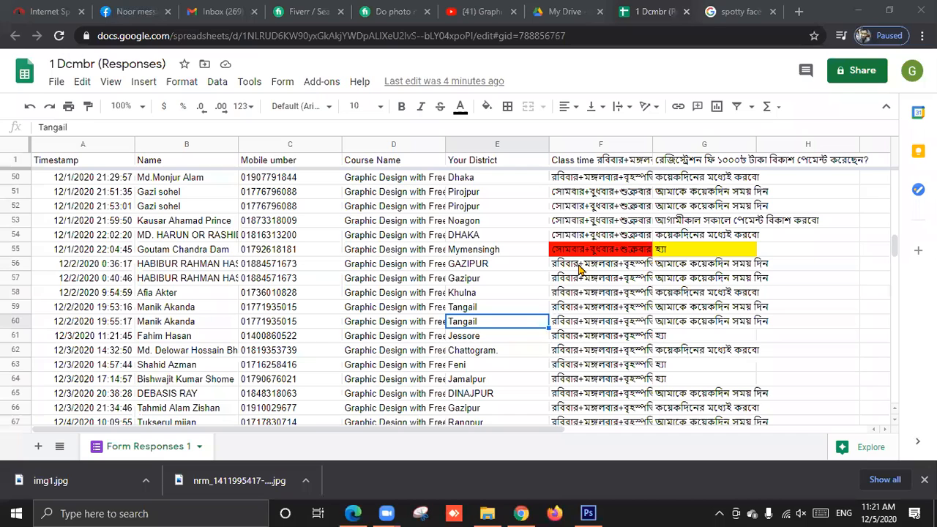
Step: Return to the latest registrations and examine the course in row 65 and the name and course in row 72
{"action": "left_click", "coordinate": [394, 393]}
{"action": "scroll", "coordinate": [394, 394], "scroll_direction": "down", "scroll_amount": 3}
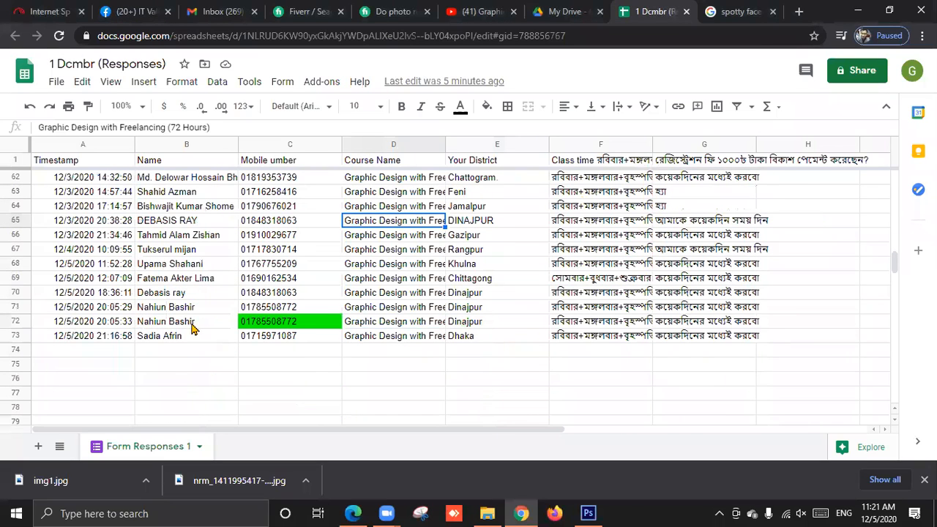
{"action": "left_click", "coordinate": [194, 327]}
{"action": "left_click", "coordinate": [386, 329]}
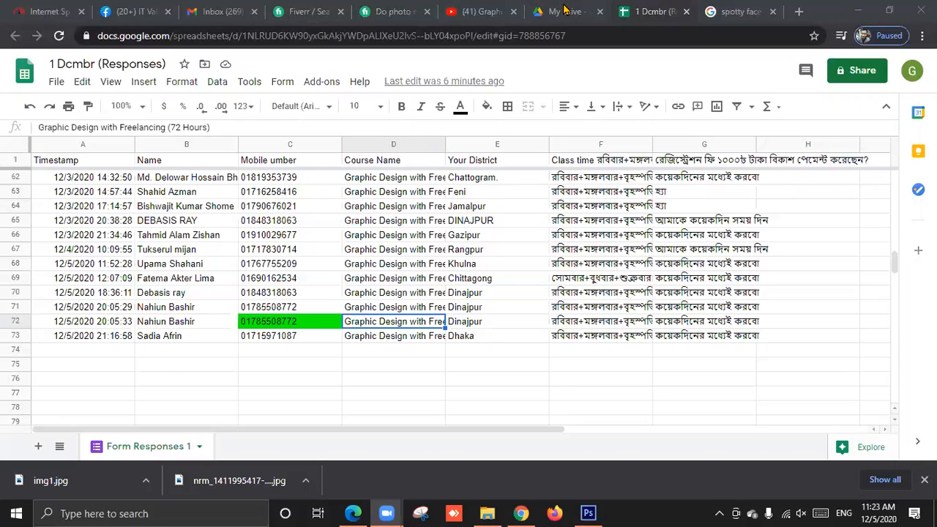
Step: Go back to the Graphic Design & Freelancing class video on YouTube and copy its web address
{"action": "left_click", "coordinate": [479, 11]}
{"action": "left_click", "coordinate": [329, 36]}
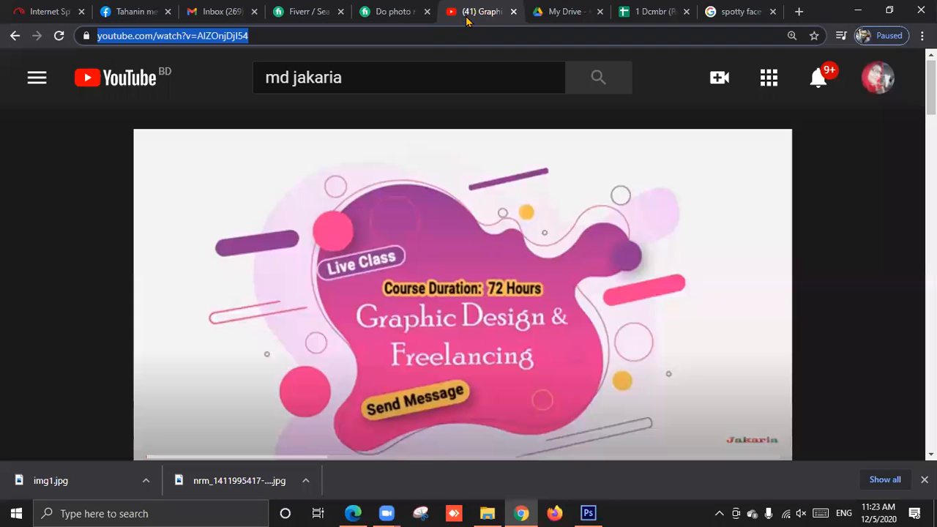
{"action": "right_click", "coordinate": [223, 39]}
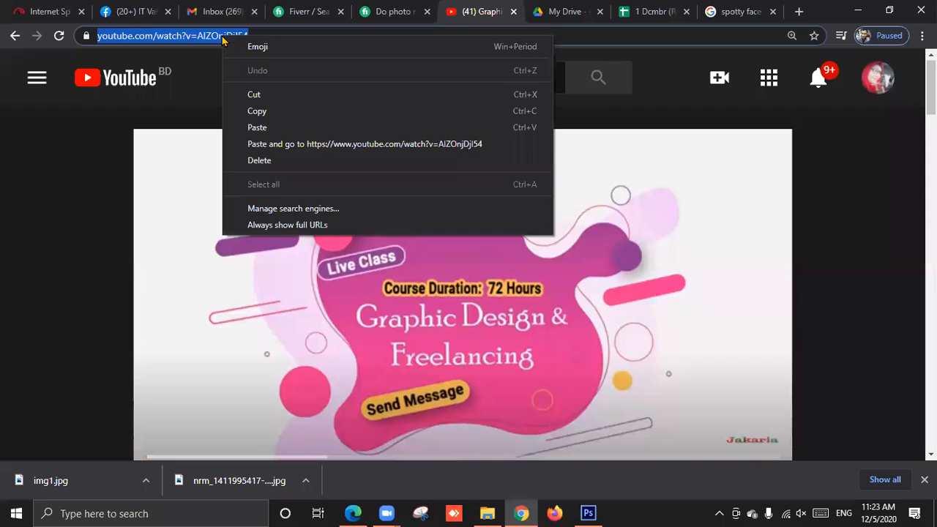
{"action": "left_click", "coordinate": [264, 112]}
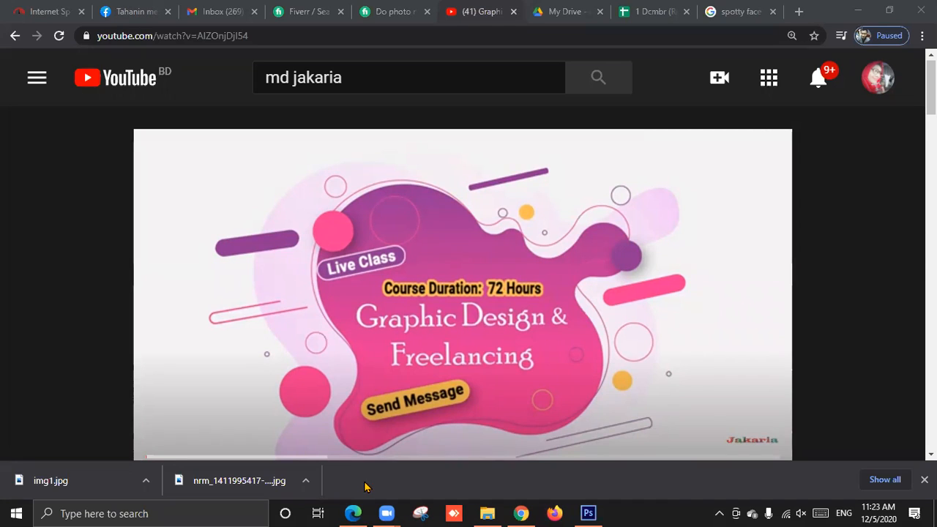
Step: Minimize the browser and save the received file DSCN2293 to the Desktop
{"action": "left_click", "coordinate": [858, 11]}
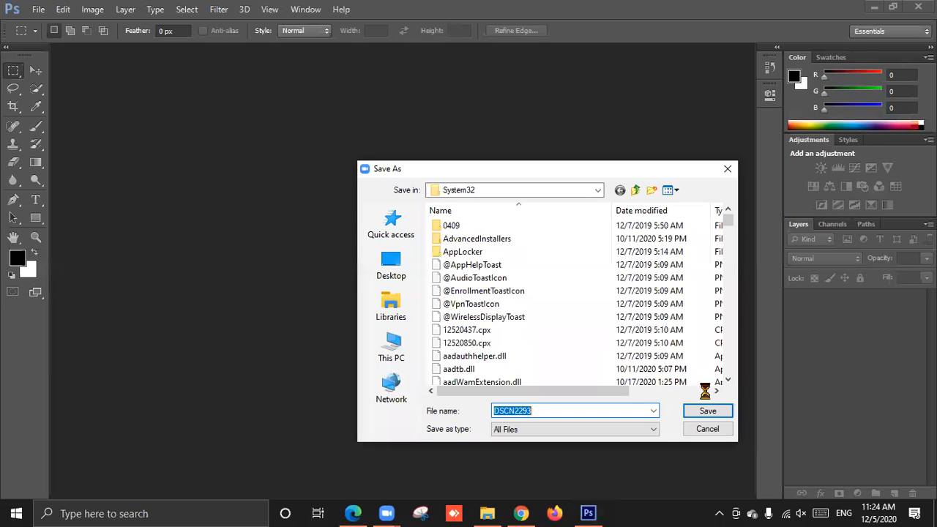
{"action": "left_click", "coordinate": [396, 266]}
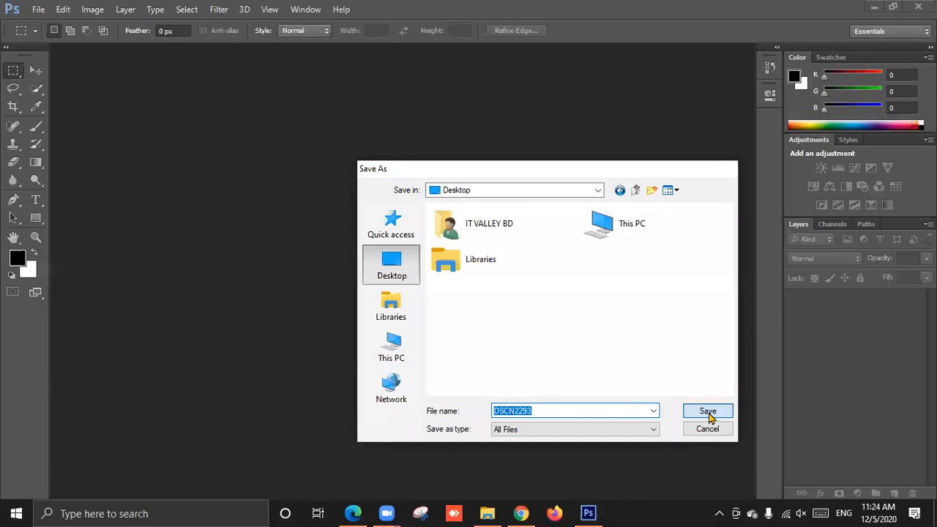
{"action": "left_click", "coordinate": [707, 411]}
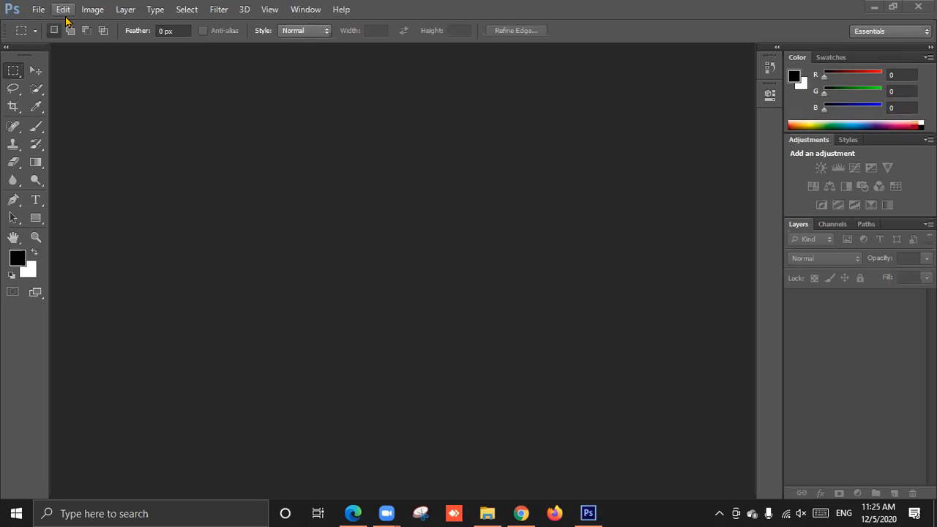
Step: Undock the Tools panel in Photoshop and park it as a floating panel beside the edge of the workspace
{"action": "left_click_drag", "start_coordinate": [29, 51], "coordinate": [109, 86]}
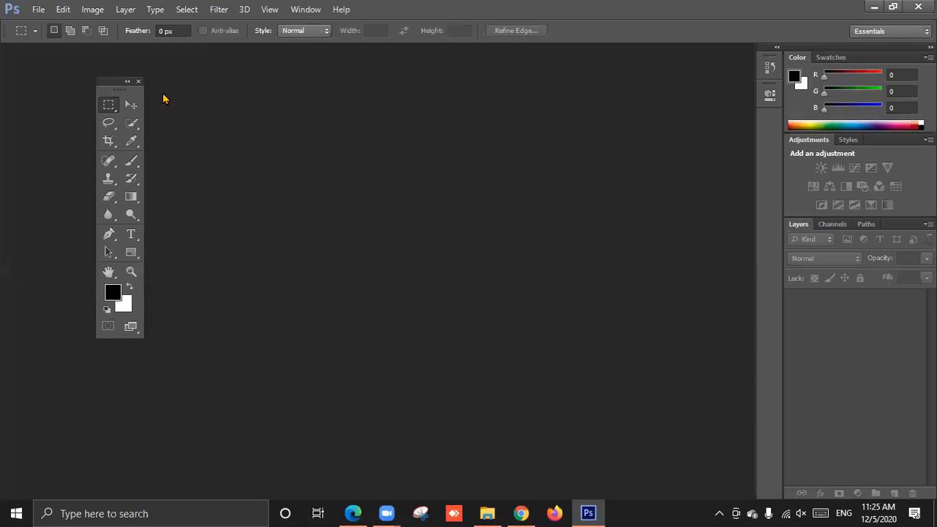
{"action": "left_click_drag", "start_coordinate": [117, 82], "coordinate": [114, 113]}
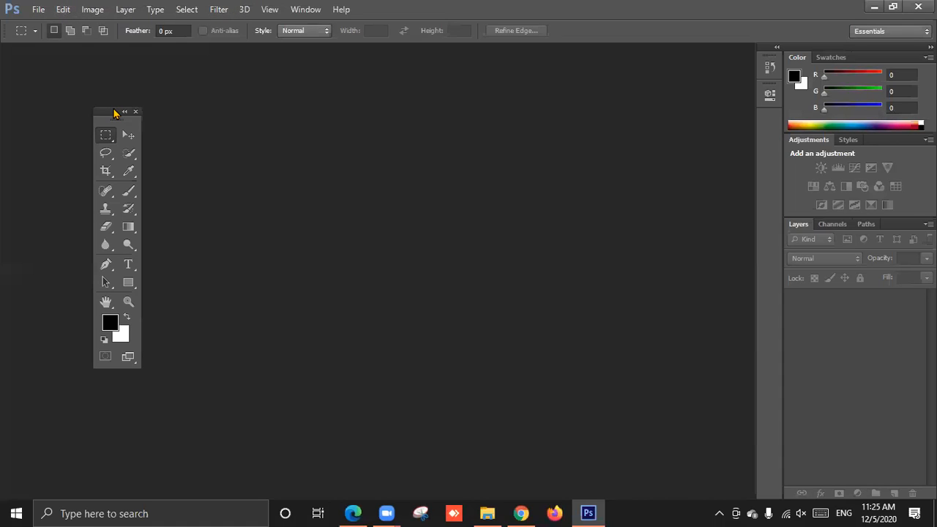
{"action": "left_click_drag", "start_coordinate": [114, 112], "coordinate": [16, 90]}
{"action": "left_click_drag", "start_coordinate": [28, 51], "coordinate": [4, 76]}
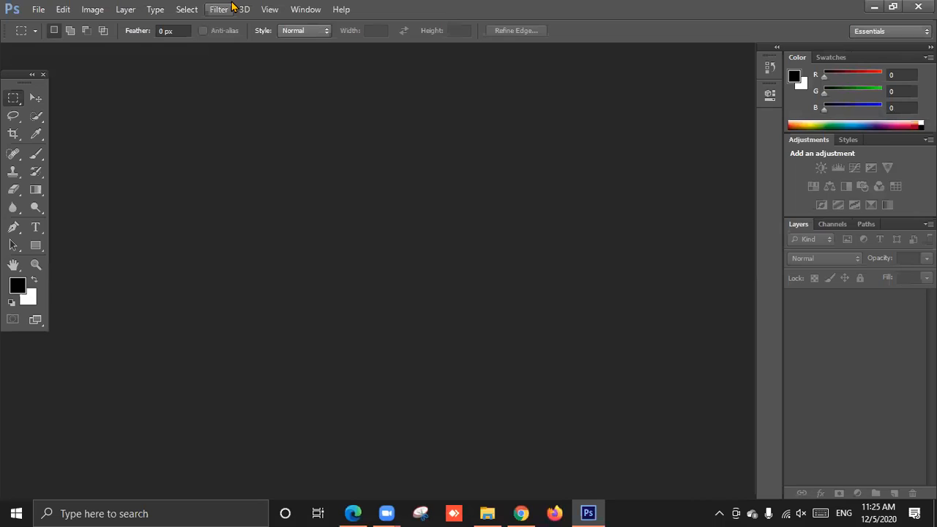
{"action": "mouse_move", "coordinate": [14, 75]}
{"action": "left_mouse_down"}
{"action": "mouse_move", "coordinate": [41, 79]}
{"action": "mouse_move", "coordinate": [14, 89]}
{"action": "left_mouse_up"}
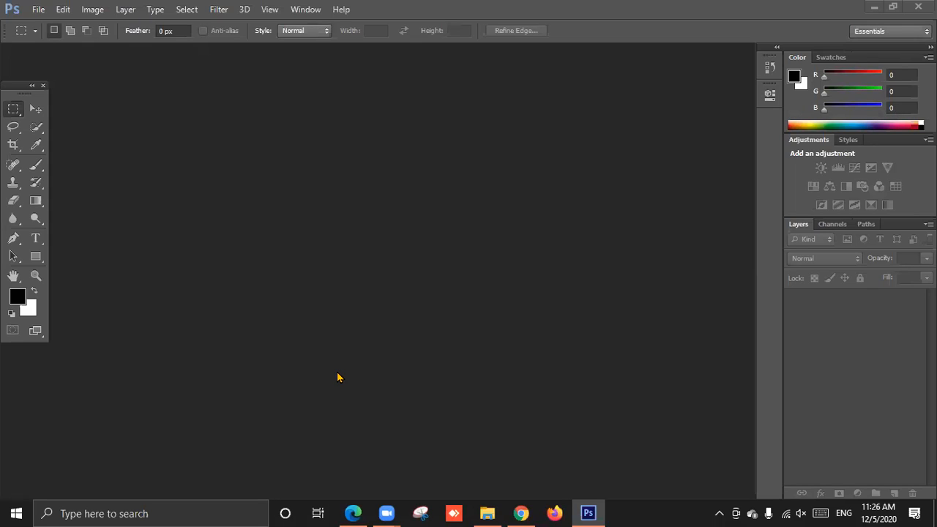
{"action": "left_click", "coordinate": [37, 9]}
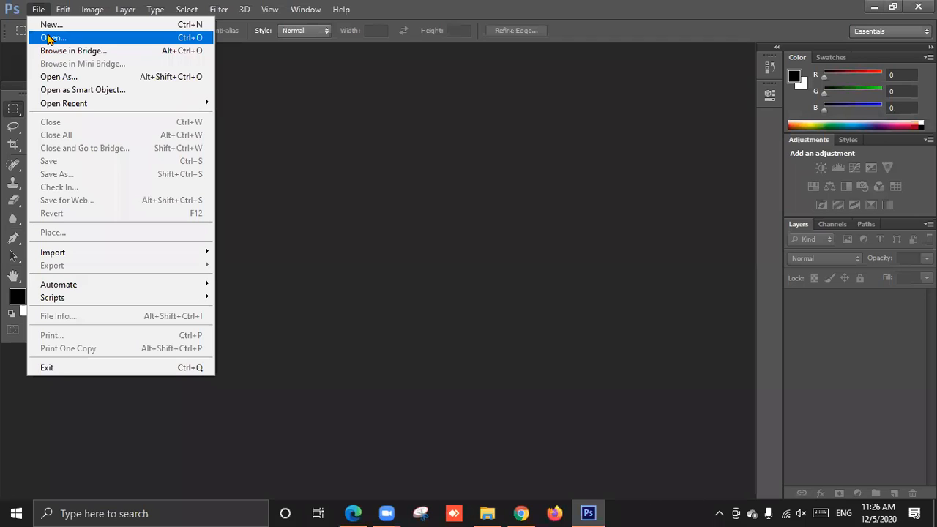
{"action": "left_click", "coordinate": [52, 38]}
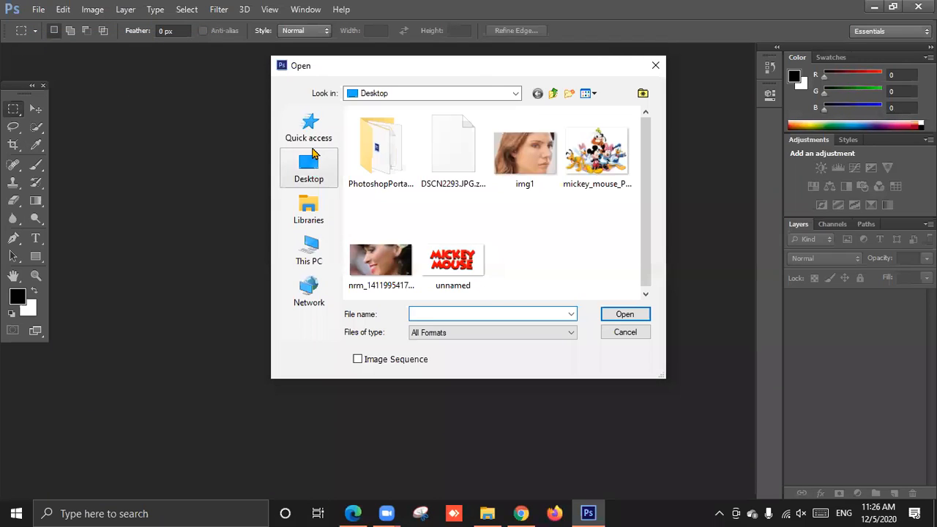
{"action": "left_click_drag", "start_coordinate": [468, 75], "coordinate": [442, 89]}
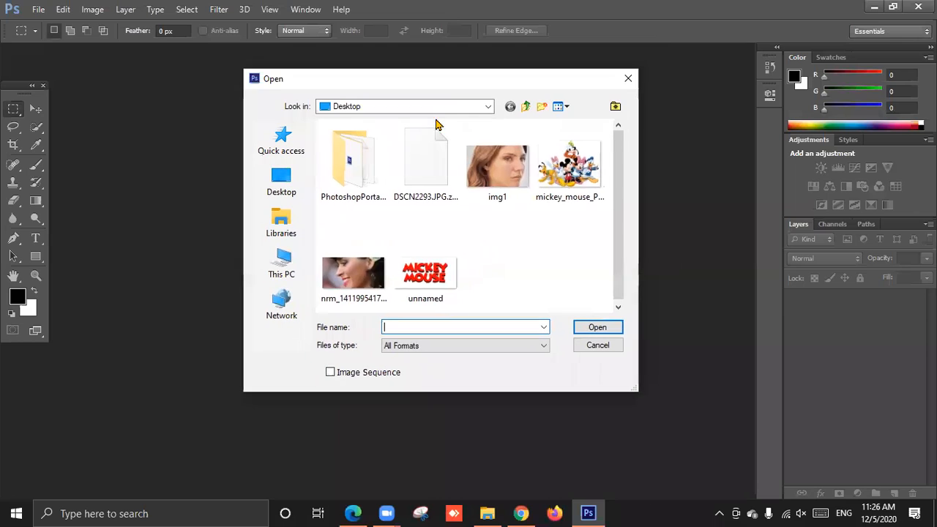
{"action": "left_click", "coordinate": [373, 276]}
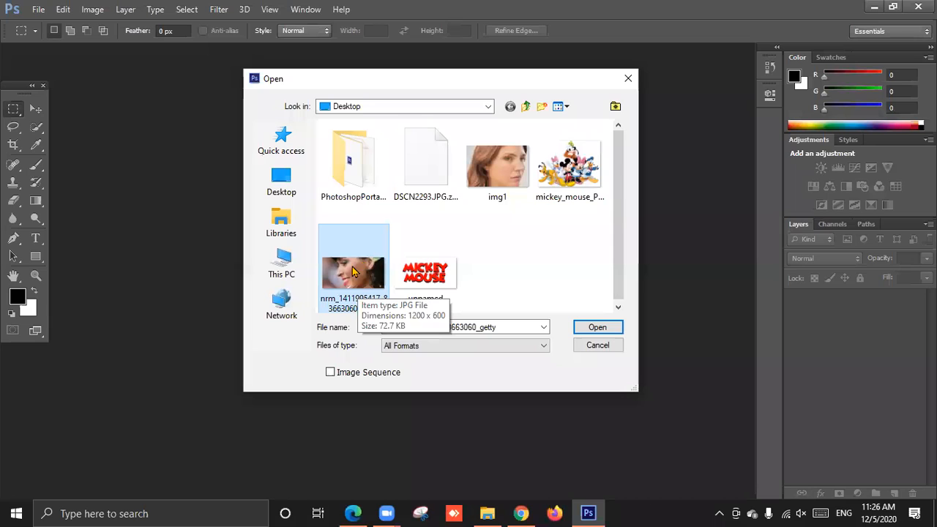
{"action": "left_click_drag", "start_coordinate": [412, 88], "coordinate": [344, 95]}
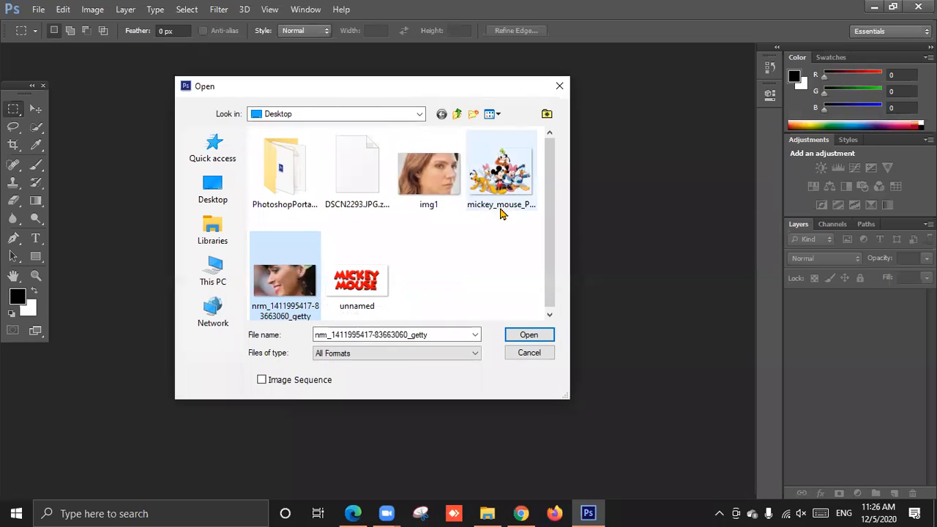
{"action": "left_click", "coordinate": [526, 335]}
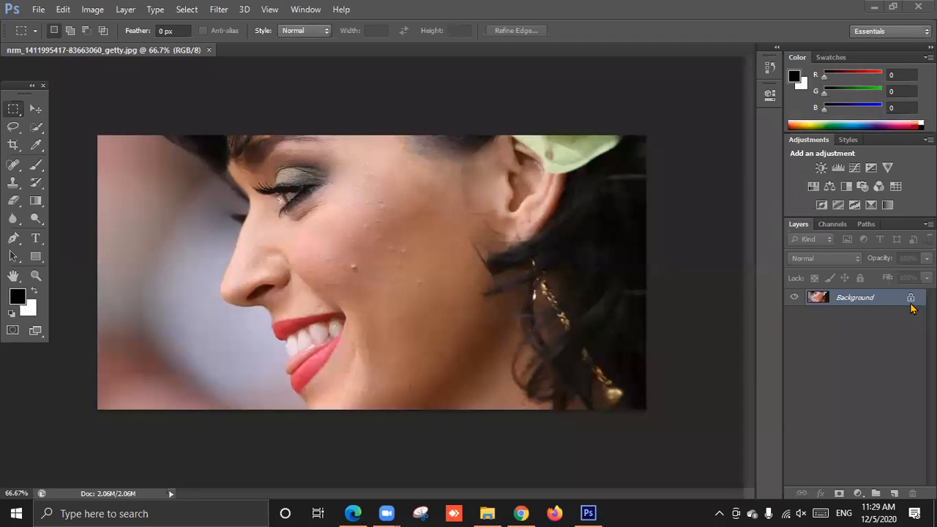
{"action": "left_click", "coordinate": [209, 51]}
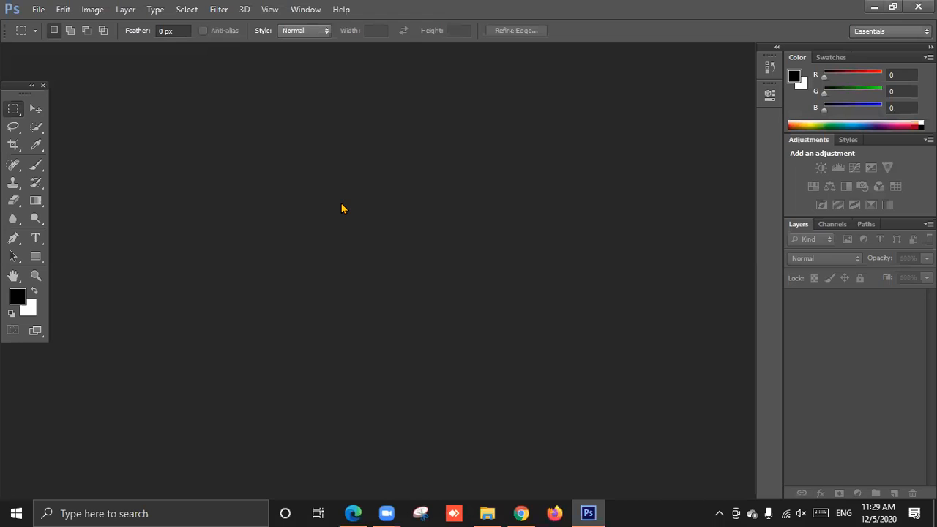
{"action": "left_click", "coordinate": [47, 14]}
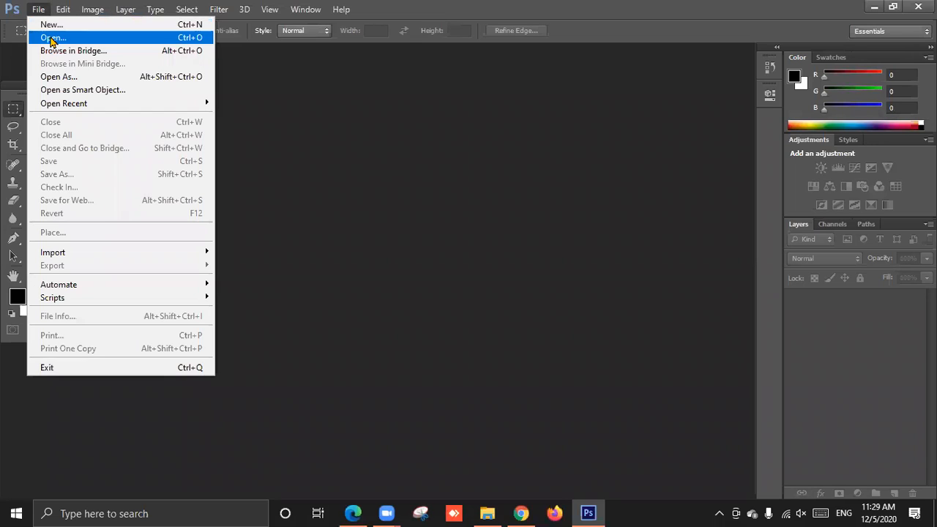
{"action": "left_click", "coordinate": [50, 38]}
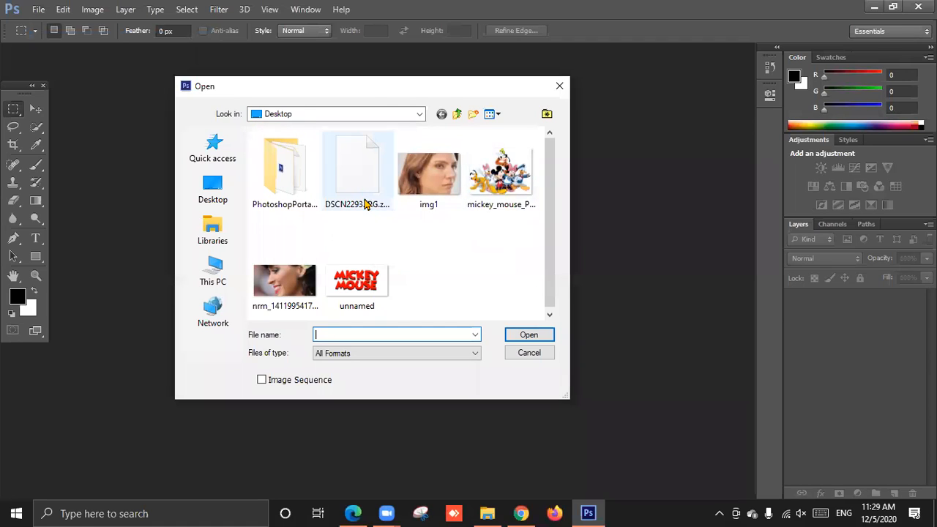
{"action": "left_click", "coordinate": [719, 514]}
{"action": "left_click", "coordinate": [419, 228]}
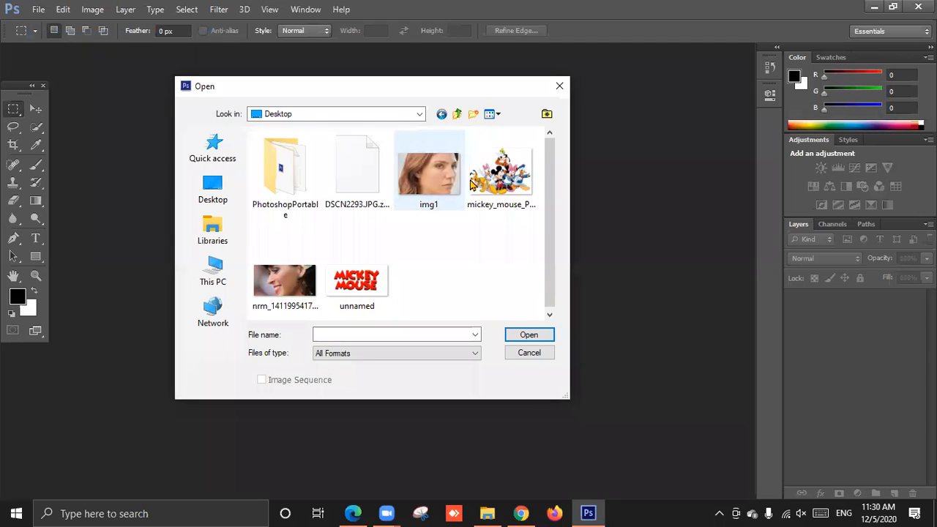
{"action": "left_click", "coordinate": [288, 291]}
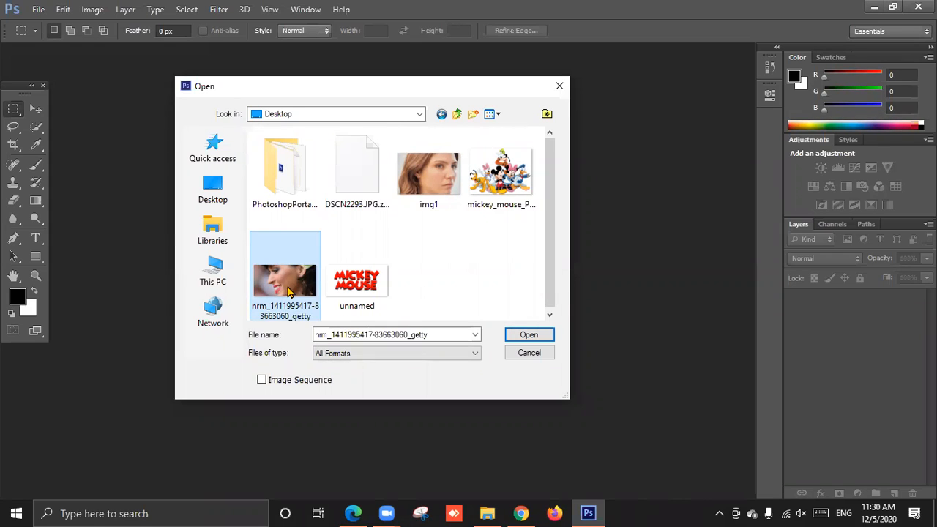
{"action": "left_click", "coordinate": [538, 339]}
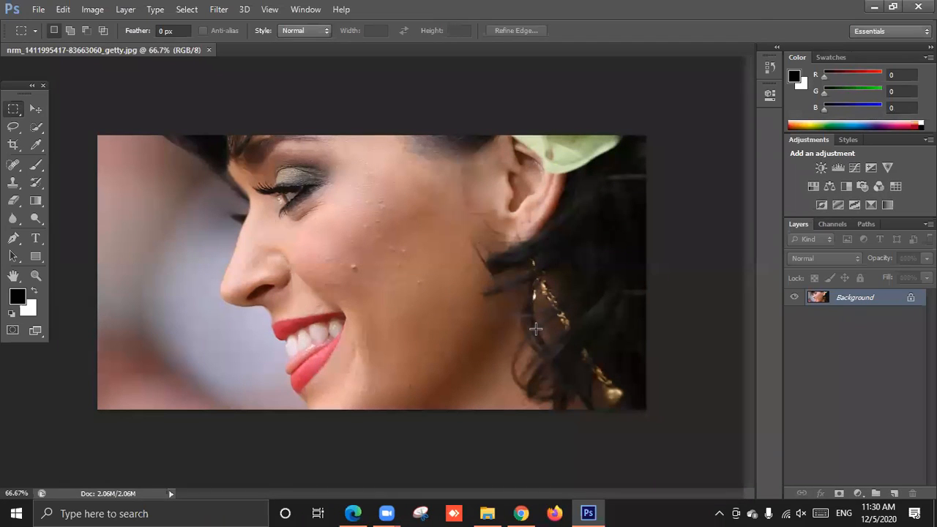
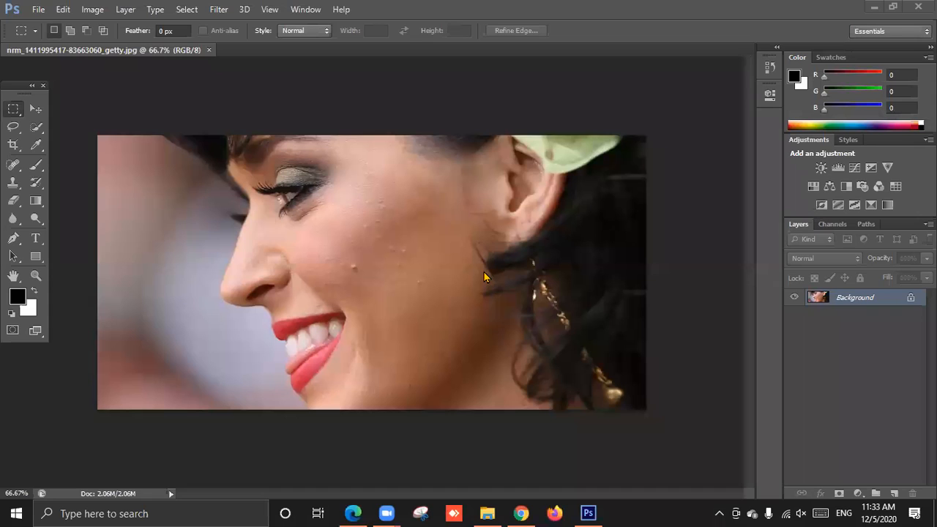
Step: Unlock the Background layer by discarding its lock into the layer trash
{"action": "left_click", "coordinate": [912, 315]}
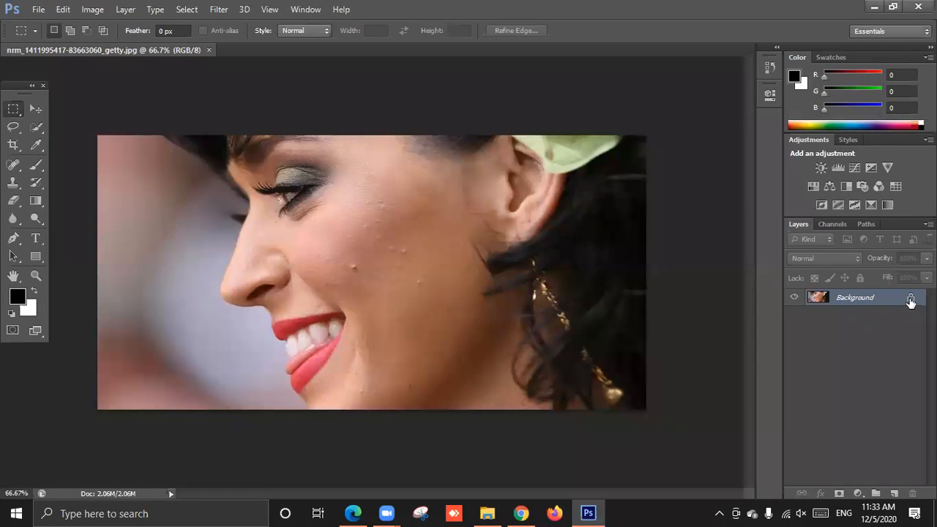
{"action": "left_click_drag", "start_coordinate": [911, 303], "coordinate": [910, 420]}
{"action": "left_click_drag", "start_coordinate": [910, 372], "coordinate": [914, 490]}
{"action": "left_click_drag", "start_coordinate": [915, 489], "coordinate": [912, 493]}
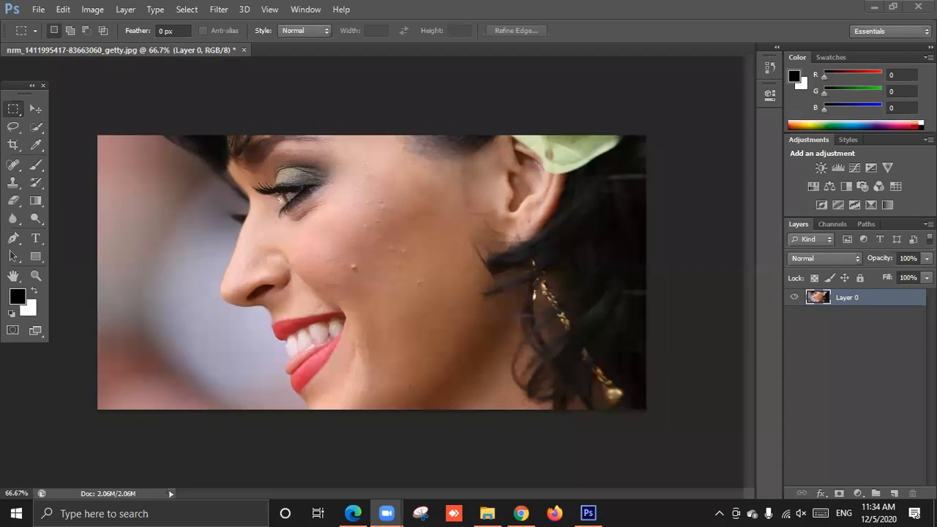
Step: Undo the unlocking of the layer and discard the Background layer's lock again
{"action": "left_click", "coordinate": [715, 378]}
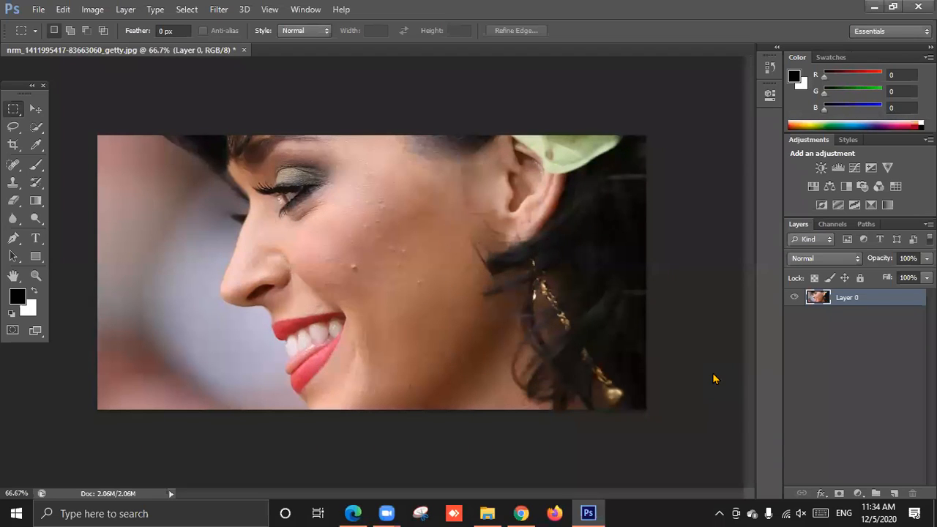
{"action": "key", "text": "ctrl+z"}
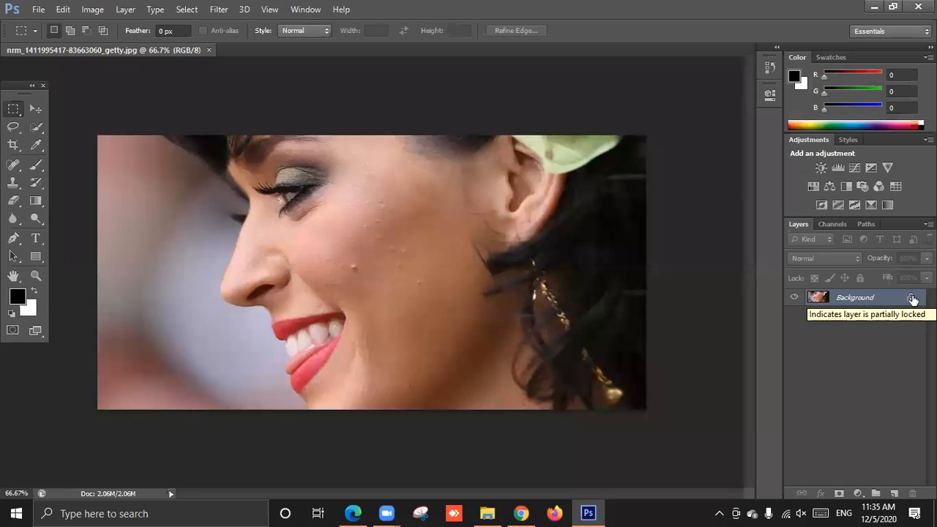
{"action": "left_click_drag", "start_coordinate": [913, 299], "coordinate": [913, 492]}
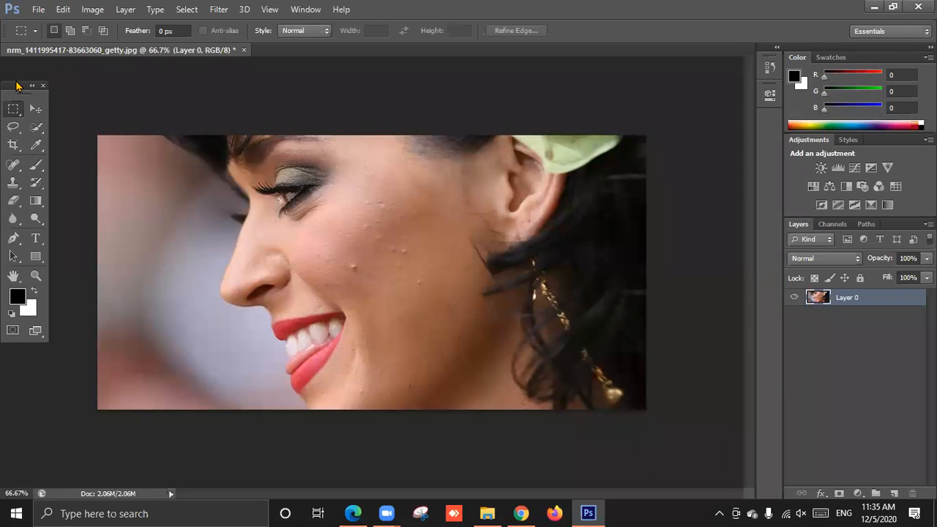
Step: Shift the floating Tools panel slightly and activate the Spot Healing Brush Tool from the healing tools group
{"action": "mouse_move", "coordinate": [15, 92]}
{"action": "left_mouse_down"}
{"action": "mouse_move", "coordinate": [54, 101]}
{"action": "mouse_move", "coordinate": [16, 98]}
{"action": "left_mouse_up"}
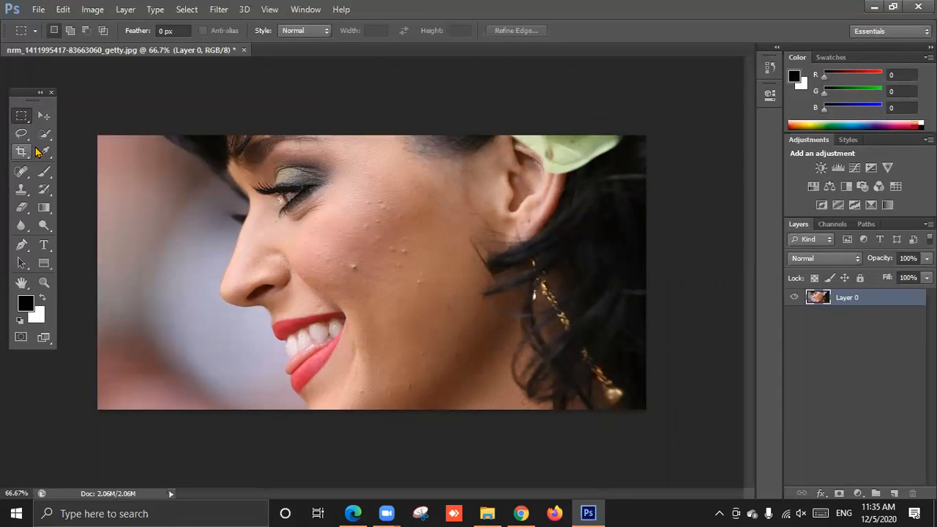
{"action": "left_click", "coordinate": [20, 174]}
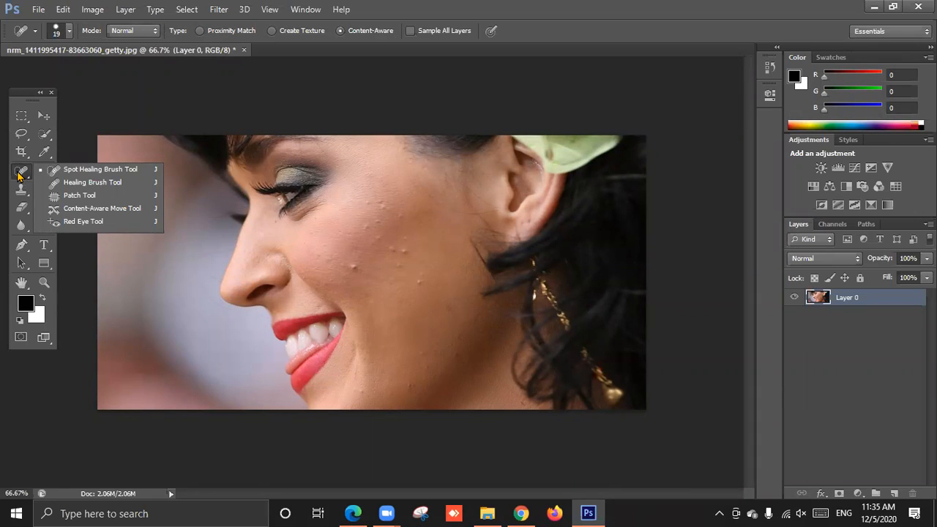
{"action": "left_click", "coordinate": [87, 174]}
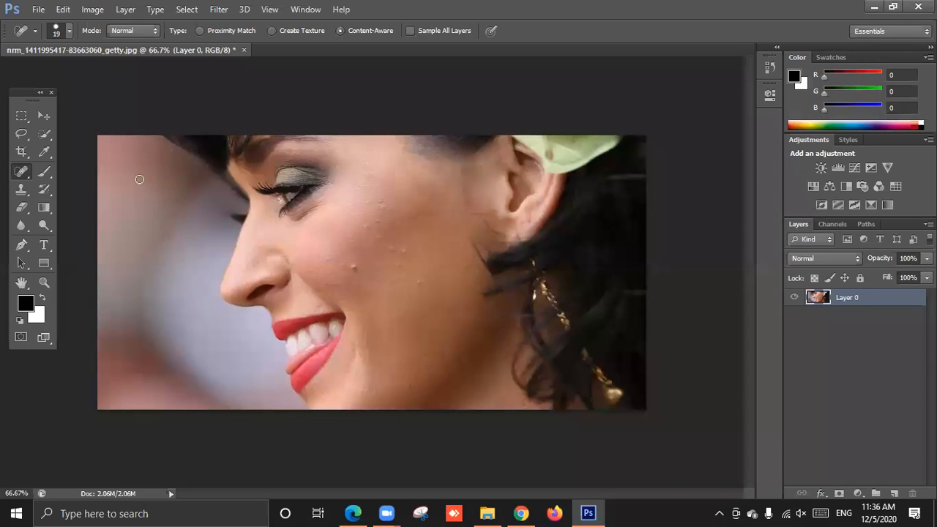
{"action": "right_click", "coordinate": [23, 173]}
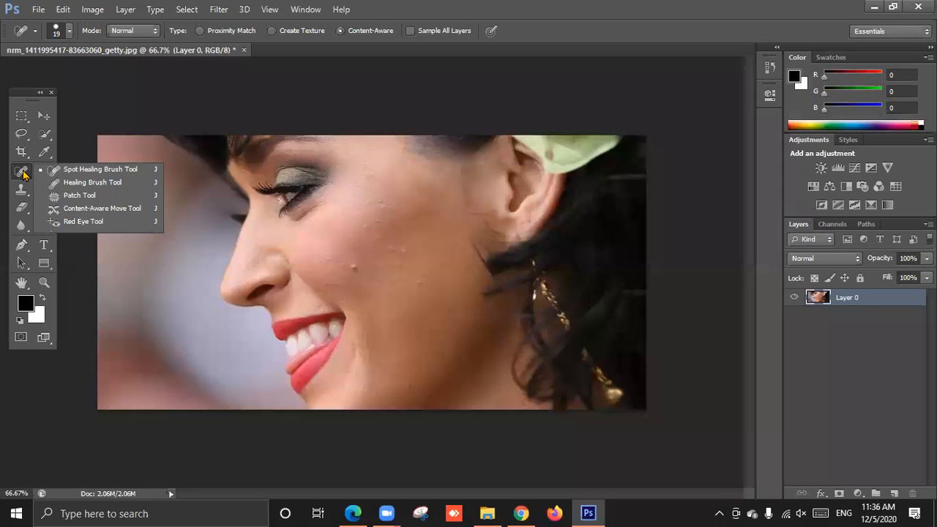
{"action": "left_click", "coordinate": [23, 173]}
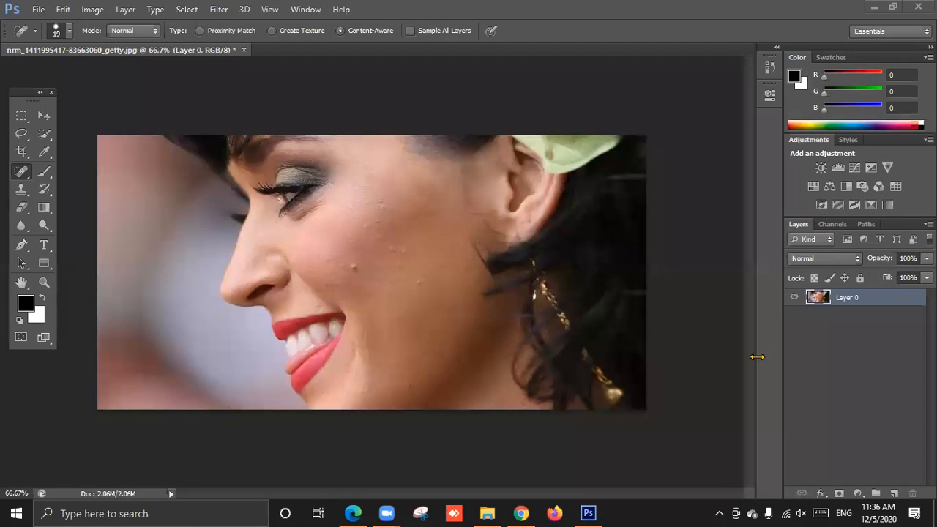
Step: Set the Spot Healing Brush size to 29 px
{"action": "left_click", "coordinate": [356, 268]}
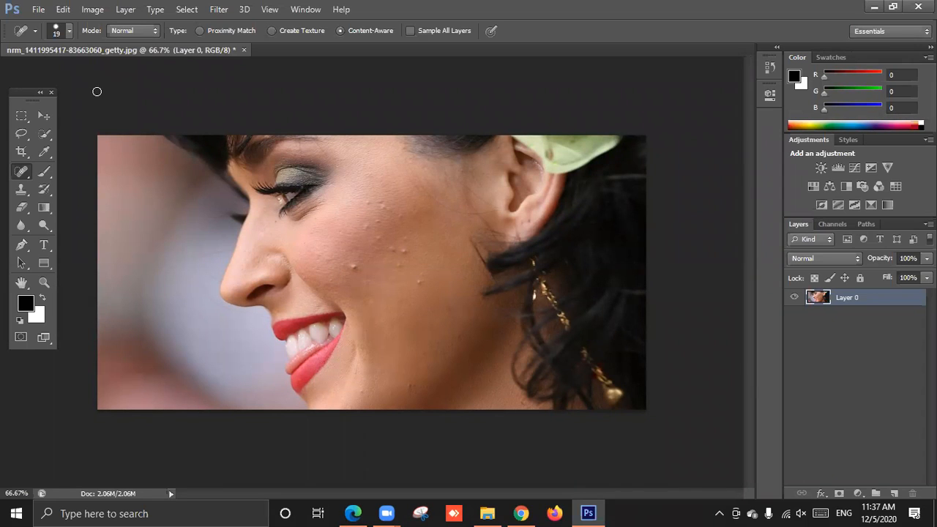
{"action": "left_click", "coordinate": [60, 35]}
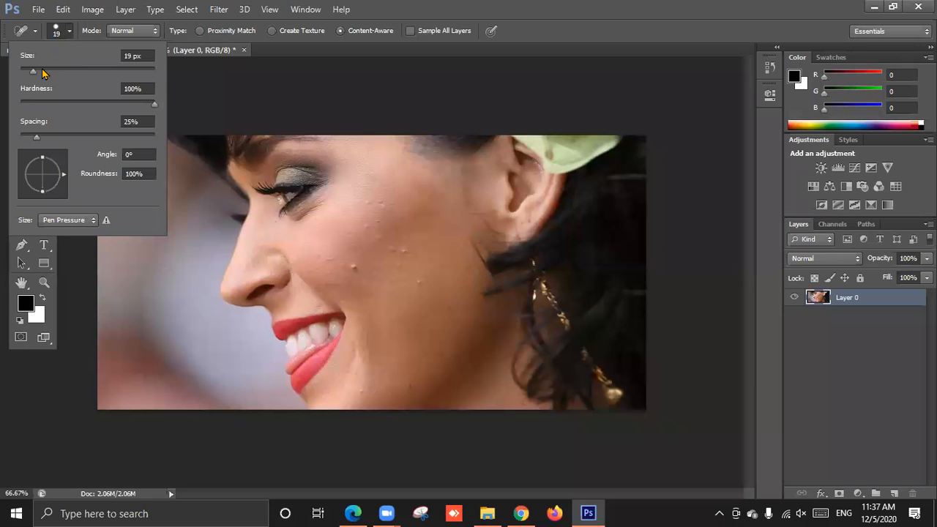
{"action": "left_click_drag", "start_coordinate": [32, 74], "coordinate": [40, 74]}
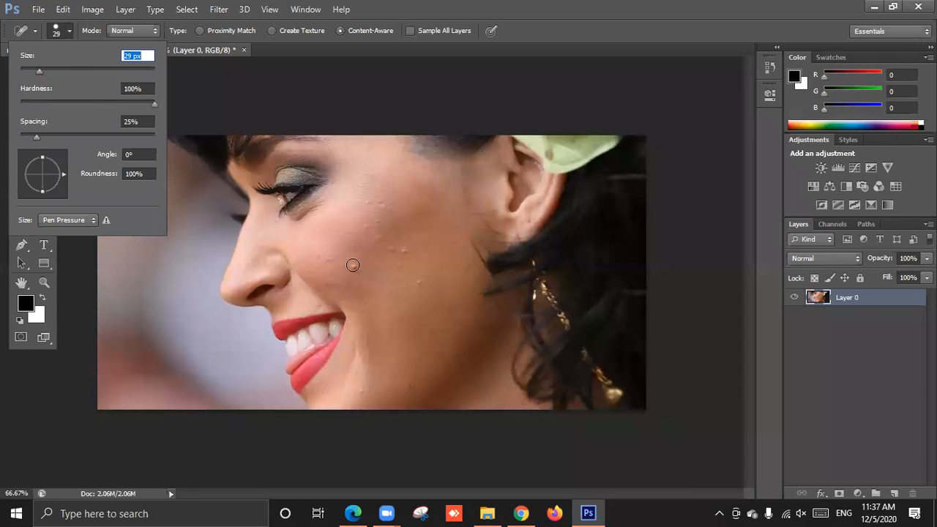
{"action": "left_click", "coordinate": [769, 211]}
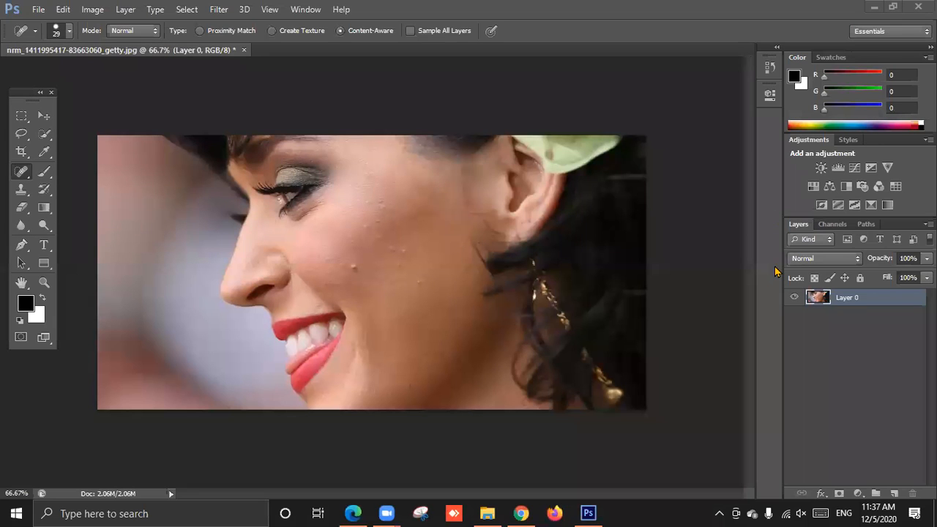
Step: Heal the spots scattered over the woman's cheek and jaw with the Spot Healing Brush
{"action": "left_click", "coordinate": [388, 268]}
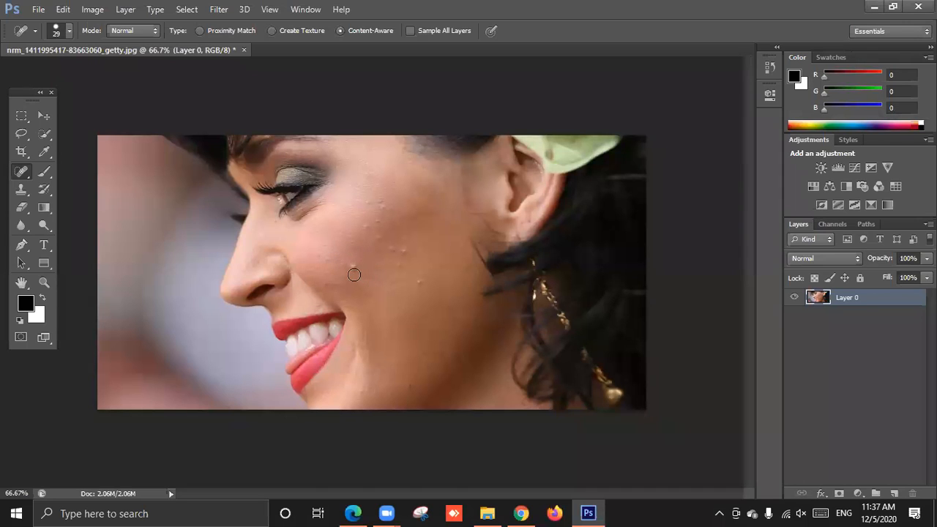
{"action": "left_click", "coordinate": [353, 267]}
{"action": "left_click", "coordinate": [403, 253]}
{"action": "left_click", "coordinate": [419, 282]}
{"action": "left_click", "coordinate": [419, 276]}
{"action": "left_click", "coordinate": [402, 243]}
{"action": "left_click", "coordinate": [397, 213]}
{"action": "left_click", "coordinate": [369, 204]}
{"action": "left_click", "coordinate": [369, 226]}
{"action": "left_click", "coordinate": [374, 238]}
{"action": "left_click", "coordinate": [399, 266]}
{"action": "left_click", "coordinate": [390, 262]}
{"action": "left_click", "coordinate": [379, 205]}
{"action": "left_click", "coordinate": [387, 263]}
{"action": "left_click", "coordinate": [410, 387]}
{"action": "left_click", "coordinate": [458, 356]}
{"action": "left_click", "coordinate": [417, 354]}
Step: Reduce the Spot Healing Brush size to 14 px for close-up retouching of the cheek
{"action": "scroll", "coordinate": [339, 255], "scroll_direction": "up", "scroll_amount": 2}
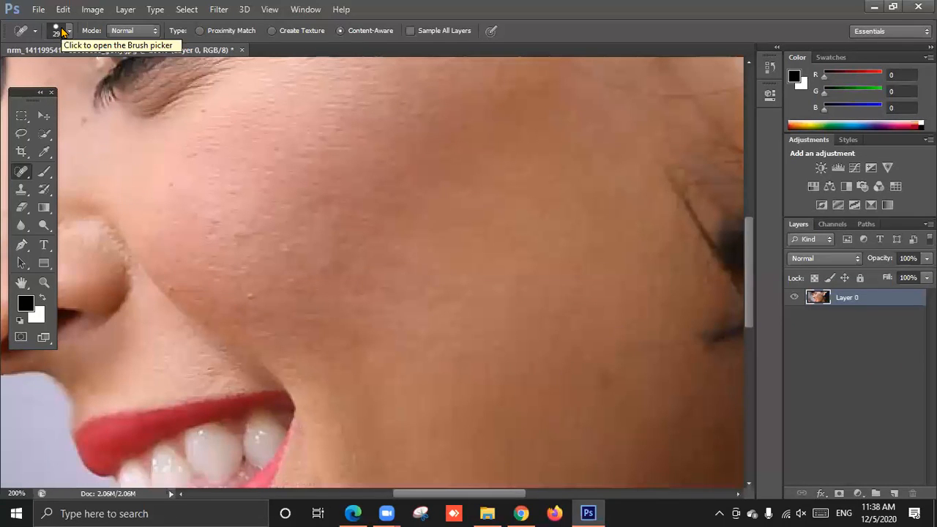
{"action": "left_click", "coordinate": [62, 29]}
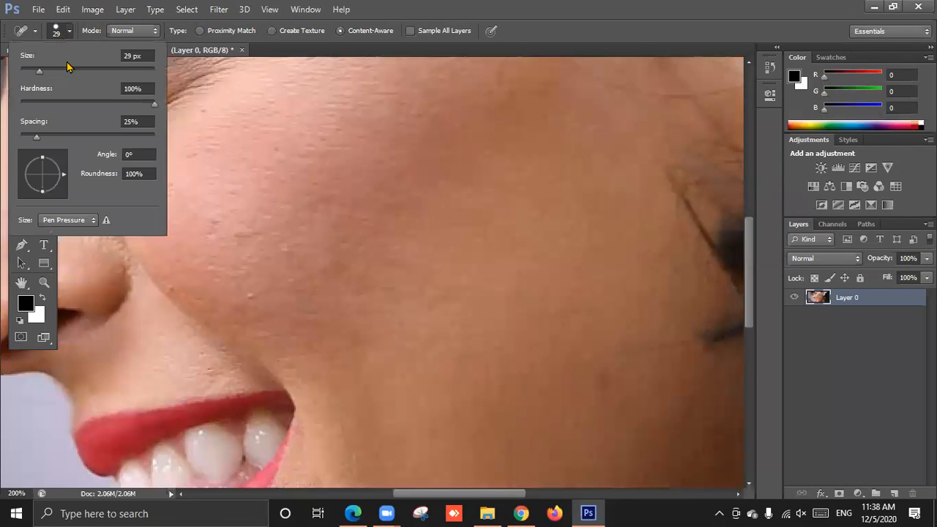
{"action": "left_click_drag", "start_coordinate": [39, 76], "coordinate": [29, 74]}
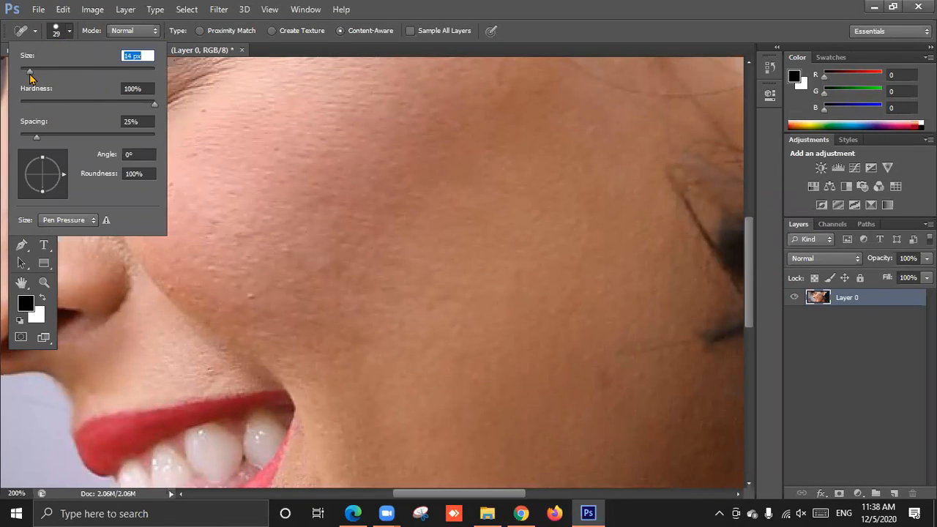
{"action": "key", "text": "Return"}
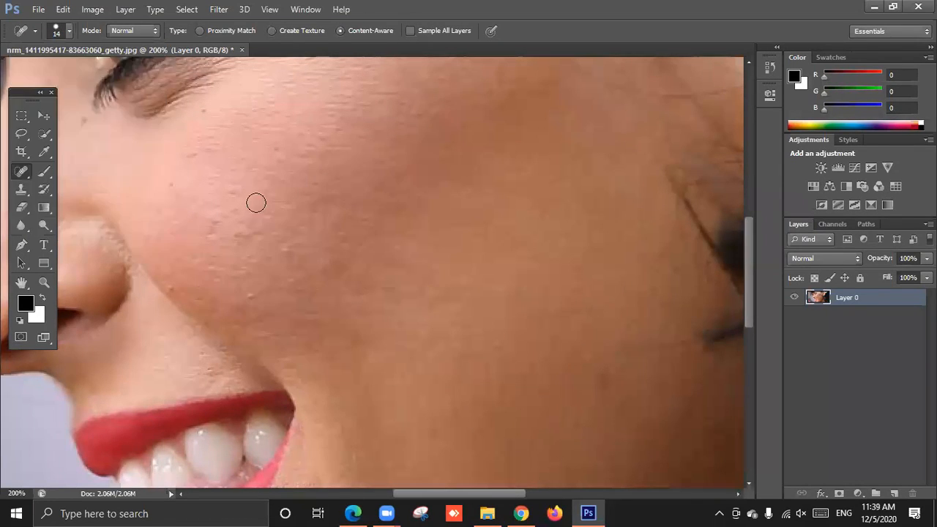
Step: Heal the small remaining spots on the cheek, beside the nose and under the eye
{"action": "left_click", "coordinate": [251, 297]}
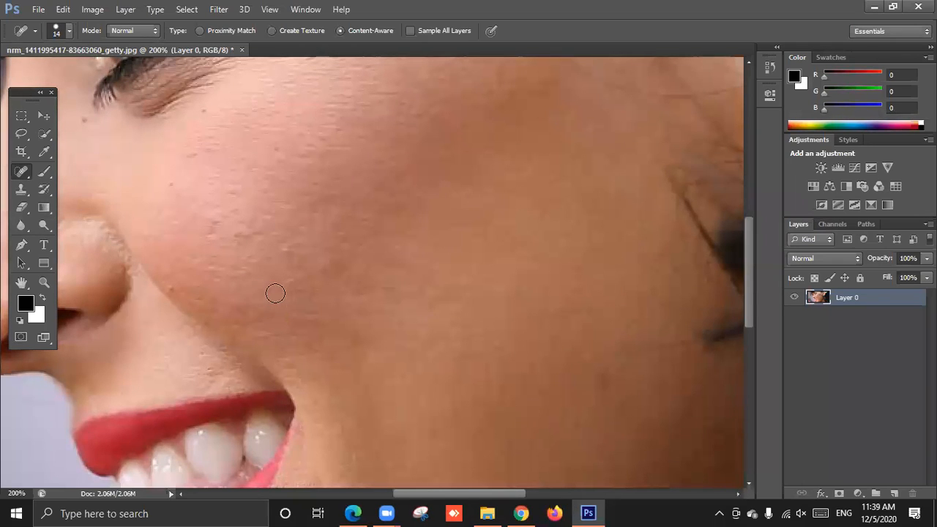
{"action": "left_click", "coordinate": [172, 288]}
{"action": "left_click", "coordinate": [204, 117]}
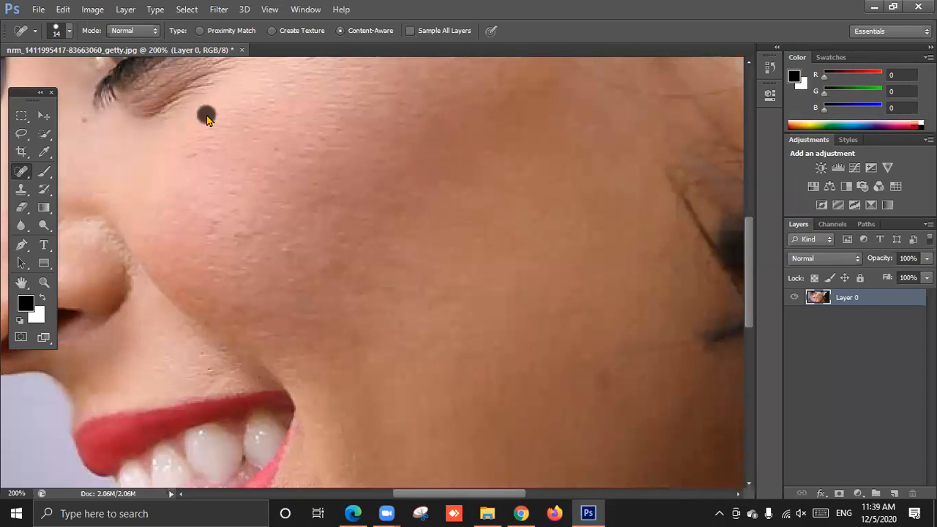
{"action": "left_click", "coordinate": [84, 120]}
{"action": "left_click", "coordinate": [274, 144]}
{"action": "left_click", "coordinate": [279, 163]}
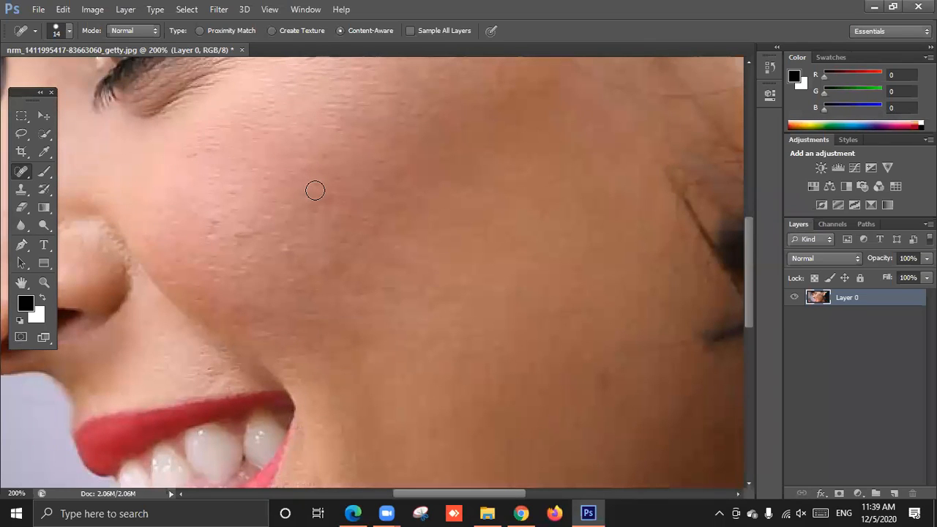
Step: Examine the cheek, mouth and jaw at 200% zoom for remaining blemishes
{"action": "scroll", "coordinate": [268, 257], "scroll_direction": "down", "scroll_amount": 3}
{"action": "scroll", "coordinate": [274, 283], "scroll_direction": "down", "scroll_amount": 6}
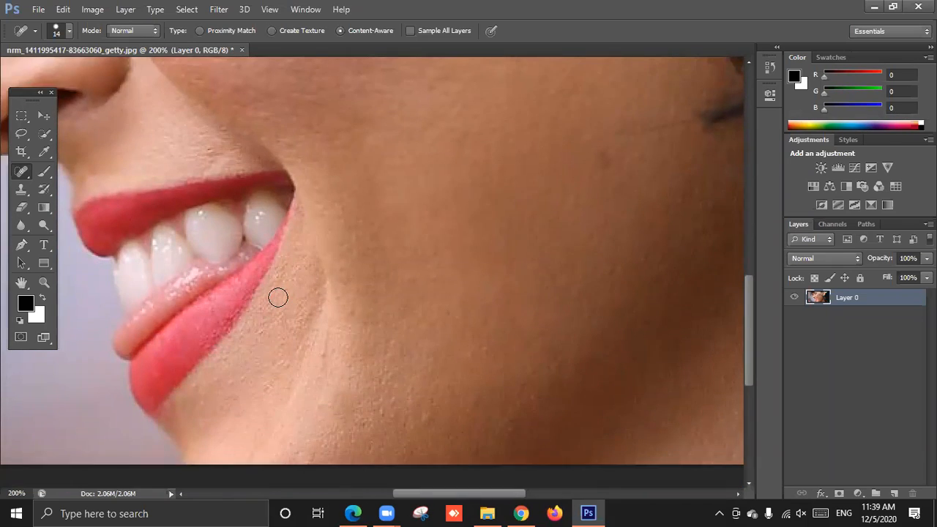
{"action": "scroll", "coordinate": [278, 297], "scroll_direction": "up", "scroll_amount": 5}
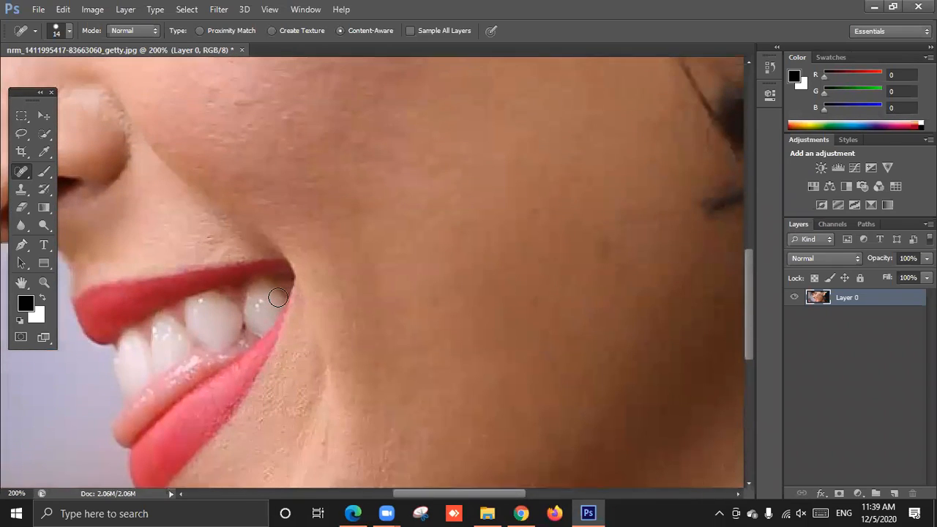
{"action": "left_click", "coordinate": [216, 286]}
{"action": "scroll", "coordinate": [304, 293], "scroll_direction": "up", "scroll_amount": 1}
{"action": "scroll", "coordinate": [303, 293], "scroll_direction": "down", "scroll_amount": 2}
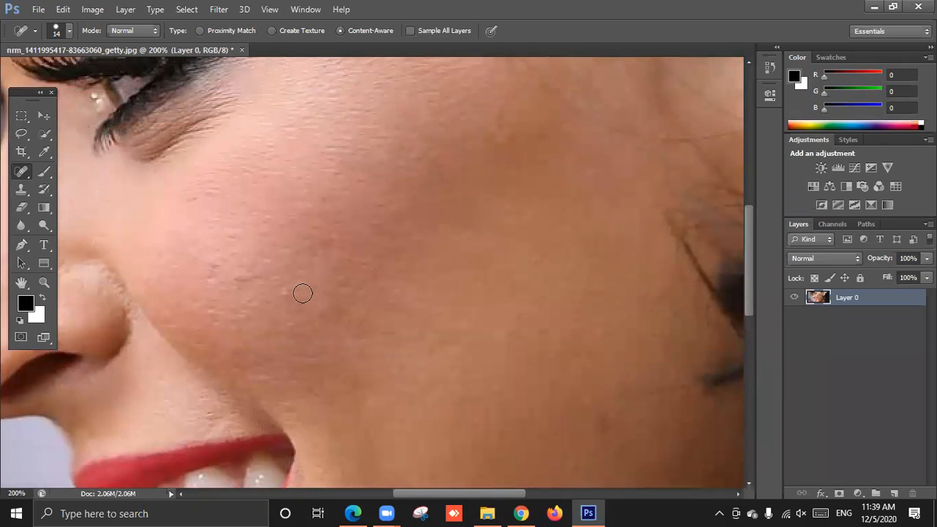
{"action": "scroll", "coordinate": [142, 213], "scroll_direction": "up", "scroll_amount": 2}
{"action": "scroll", "coordinate": [143, 213], "scroll_direction": "down", "scroll_amount": 8}
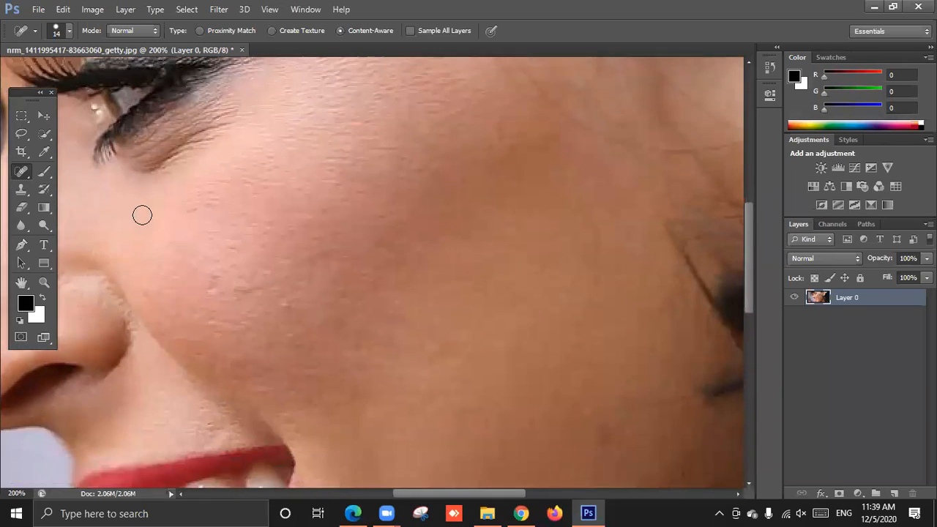
{"action": "scroll", "coordinate": [262, 395], "scroll_direction": "down", "scroll_amount": 3}
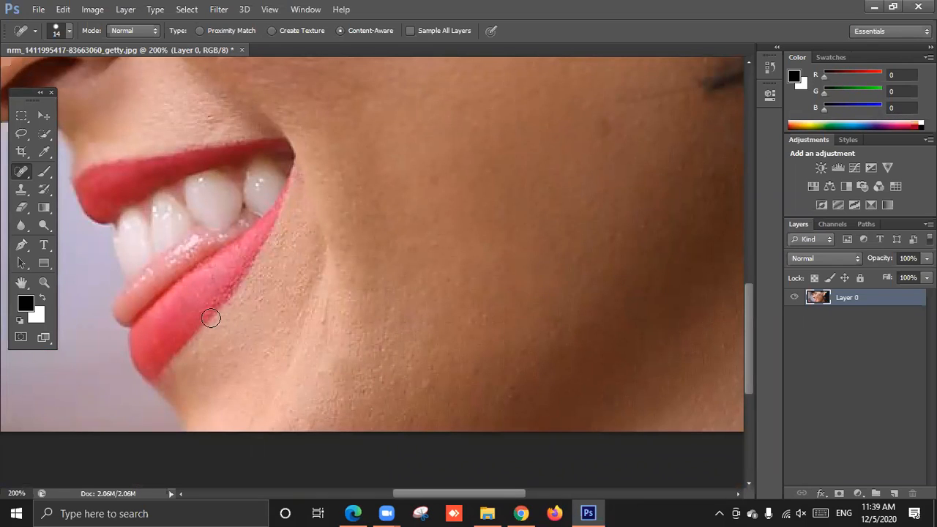
Step: Enlarge the Spot Healing Brush to 35 px
{"action": "key", "text": "bracketright"}
{"action": "key", "text": "bracketright"}
{"action": "key", "text": "bracketright"}
{"action": "key", "text": "bracketright"}
{"action": "key", "text": "bracketright"}
Step: Try healing strokes over the skin below the lower lip and across the corner of the mouth
{"action": "left_click_drag", "start_coordinate": [212, 292], "coordinate": [258, 282]}
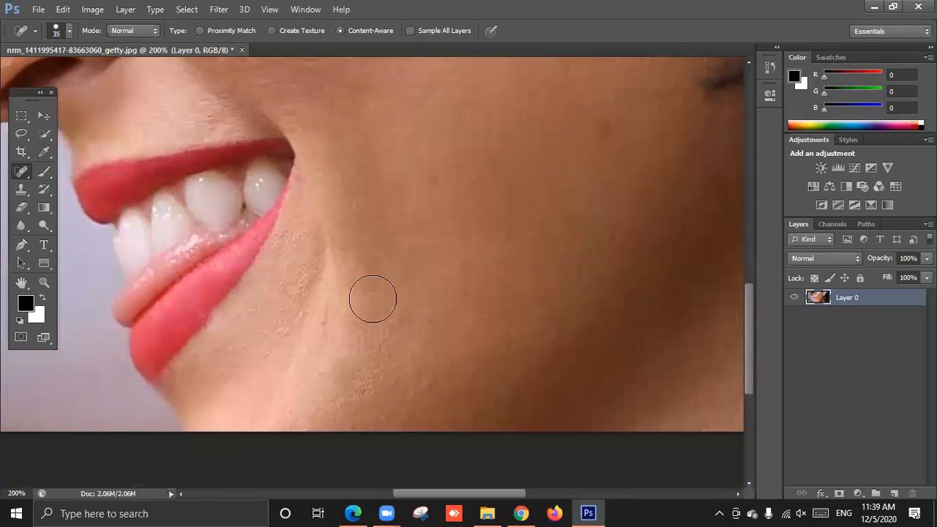
{"action": "left_click_drag", "start_coordinate": [253, 195], "coordinate": [300, 213]}
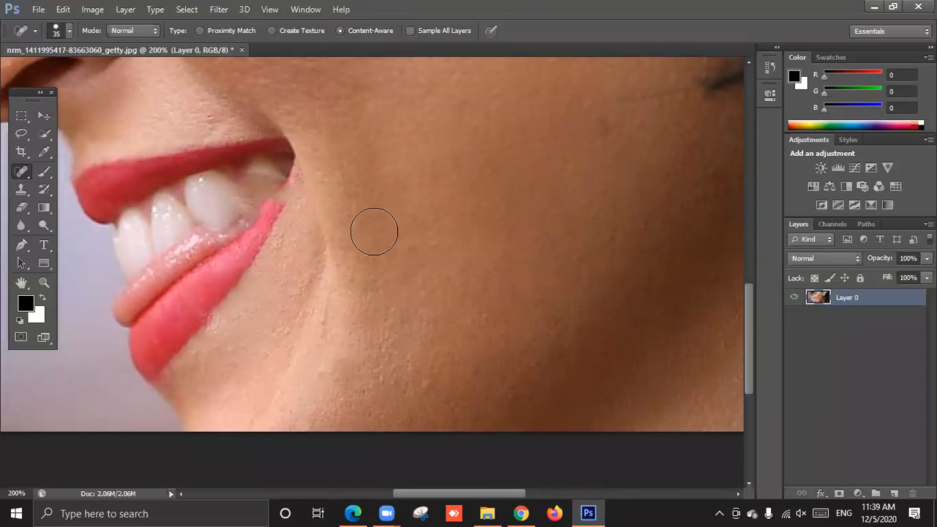
{"action": "left_click", "coordinate": [326, 327]}
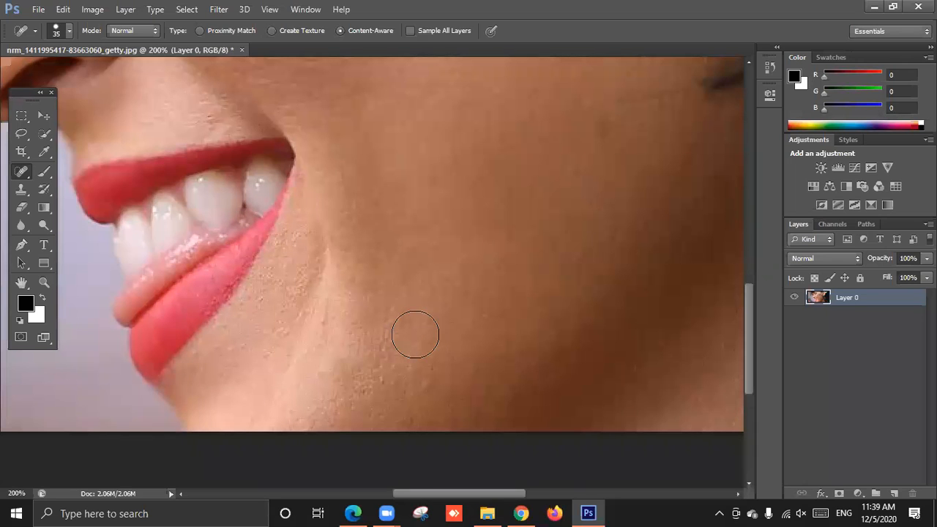
{"action": "scroll", "coordinate": [415, 334], "scroll_direction": "up", "scroll_amount": 5}
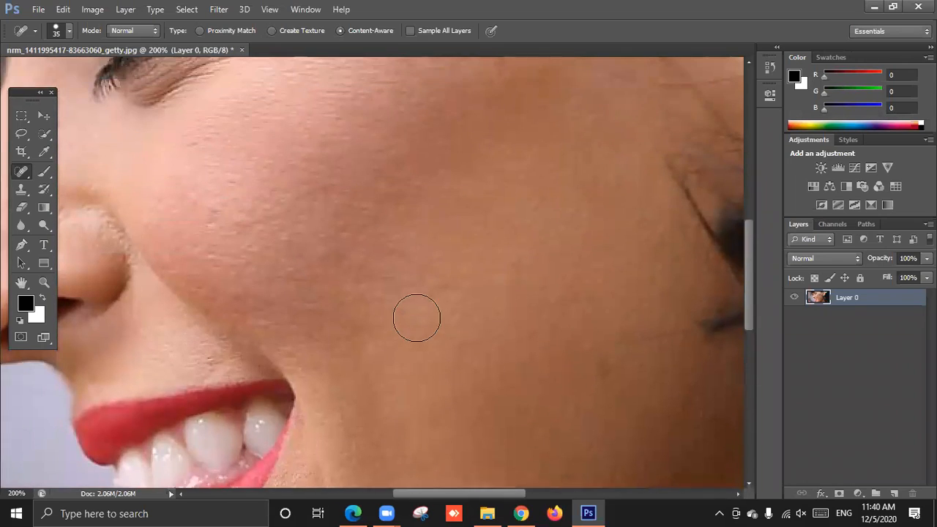
{"action": "scroll", "coordinate": [410, 315], "scroll_direction": "up", "scroll_amount": 5}
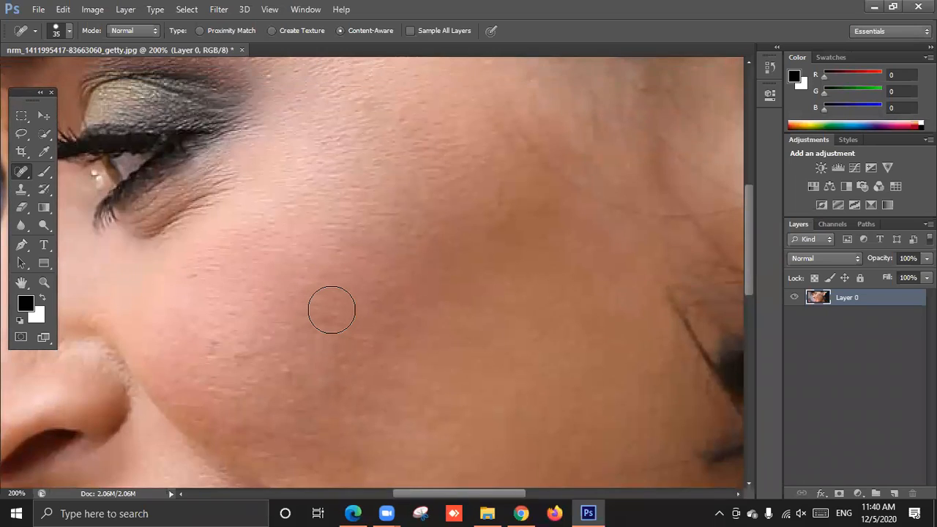
{"action": "scroll", "coordinate": [331, 310], "scroll_direction": "up", "scroll_amount": 2}
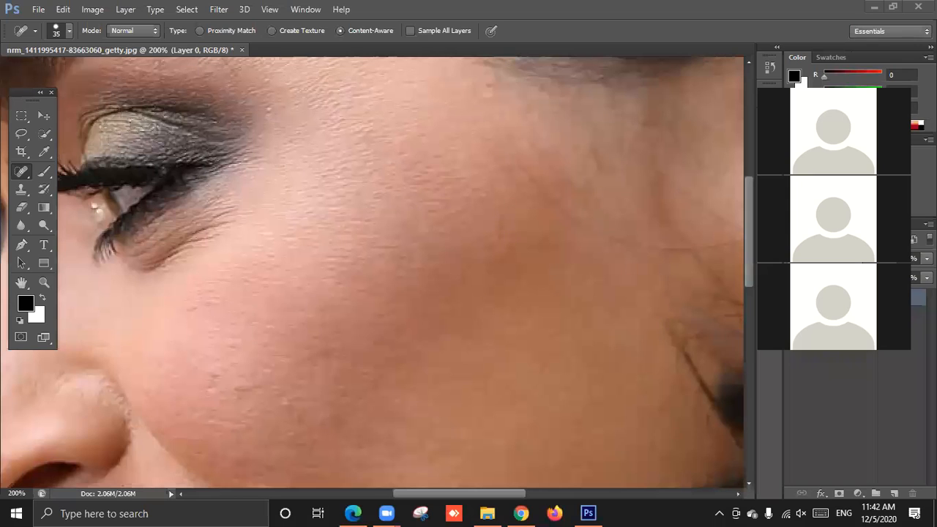
Step: Close the retouched photo without saving it and open img1 from the Desktop
{"action": "left_click", "coordinate": [241, 49]}
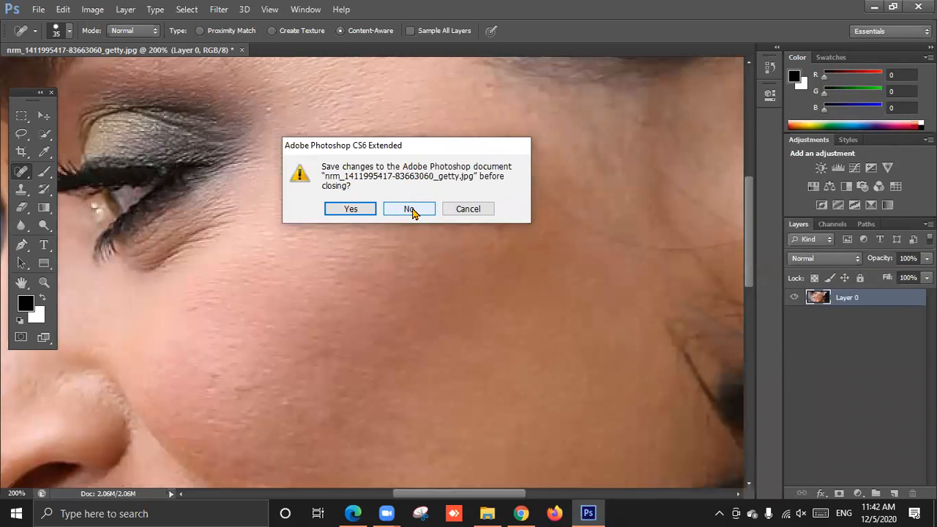
{"action": "left_click", "coordinate": [410, 210]}
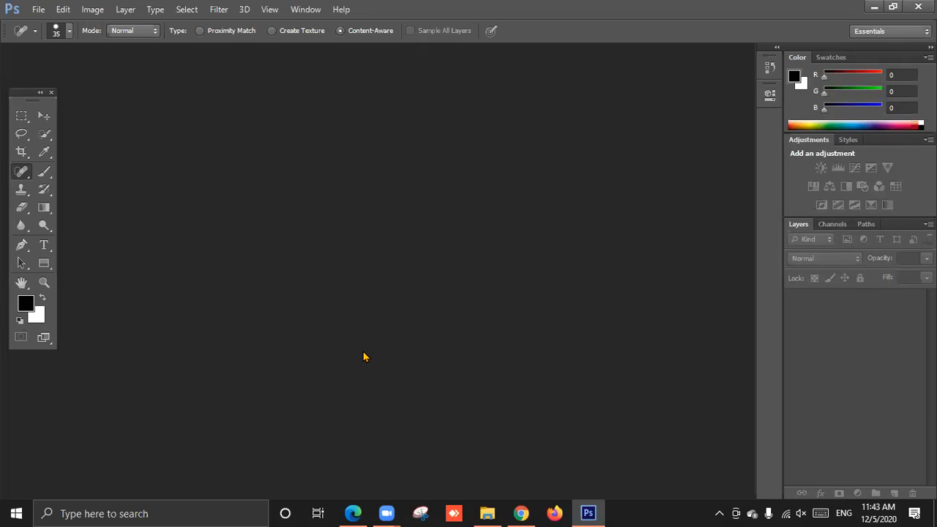
{"action": "double_click", "coordinate": [309, 353]}
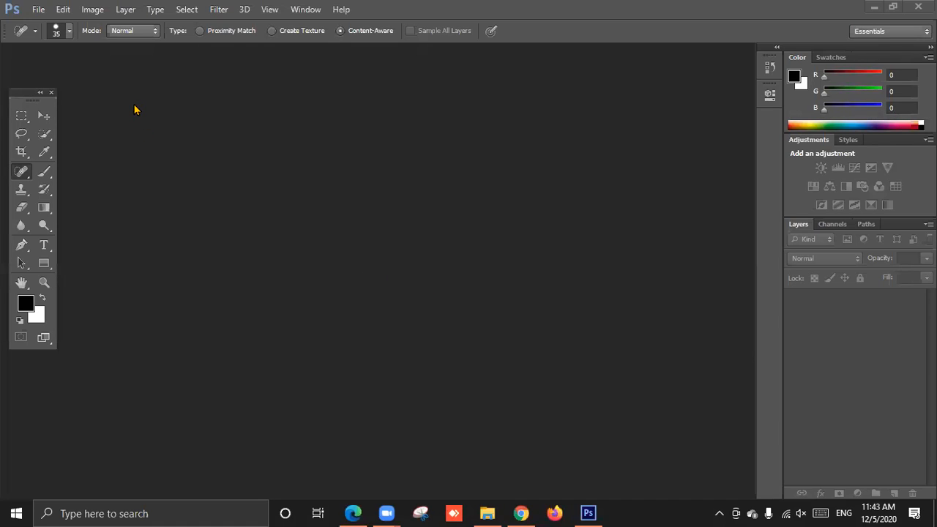
{"action": "left_click", "coordinate": [35, 10]}
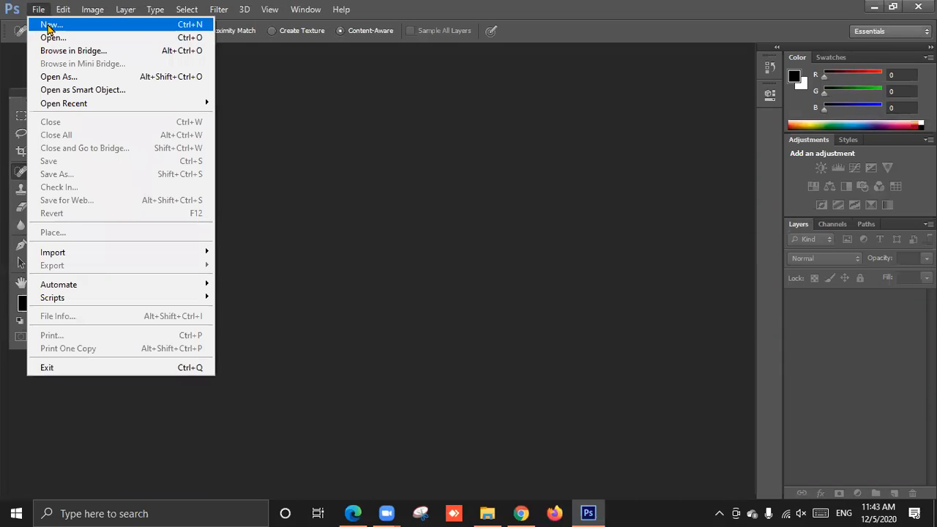
{"action": "left_click", "coordinate": [50, 38]}
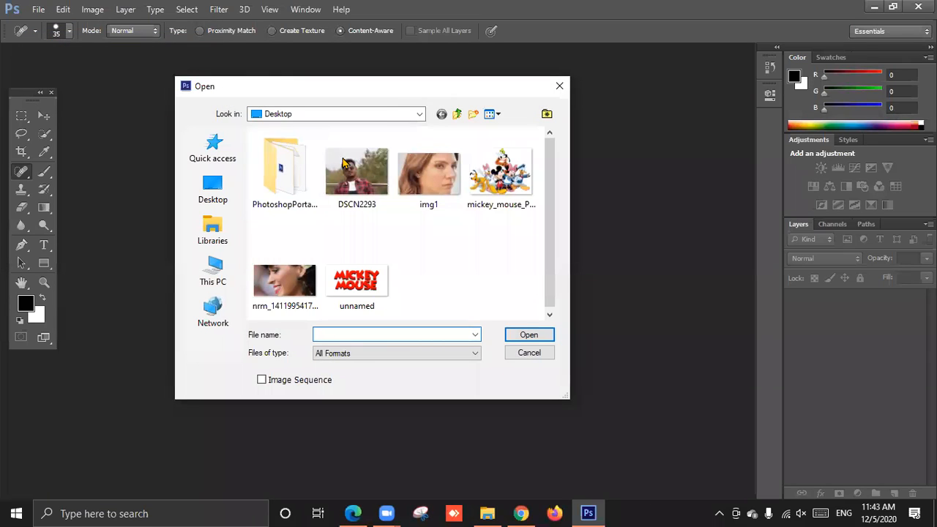
{"action": "left_click_drag", "start_coordinate": [431, 88], "coordinate": [504, 81]}
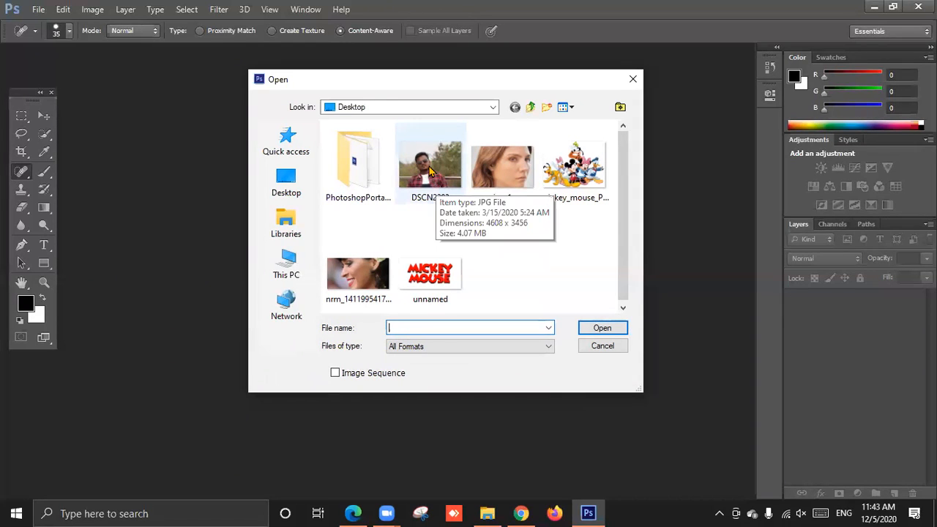
{"action": "double_click", "coordinate": [489, 176]}
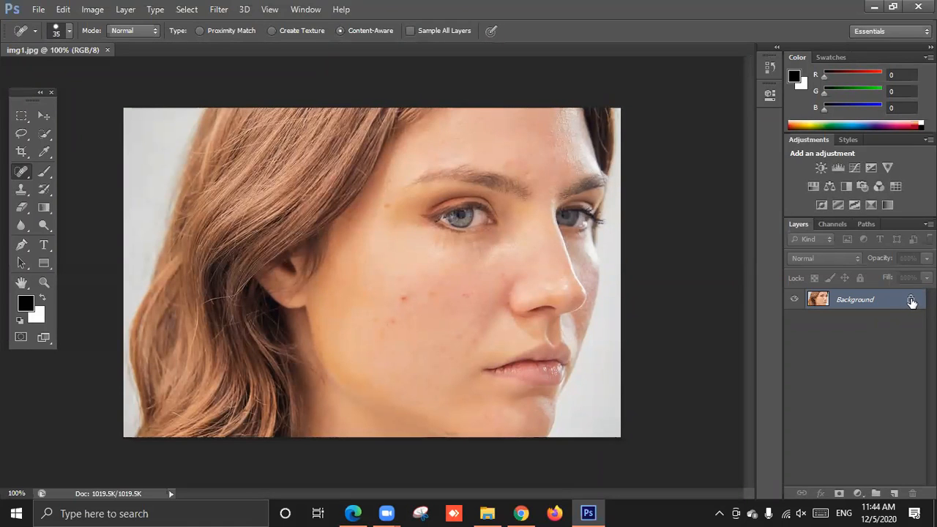
Step: Unlock the Background layer by discarding its lock into the layer trash, and activate the Spot Healing Brush Tool
{"action": "left_click_drag", "start_coordinate": [911, 301], "coordinate": [913, 489]}
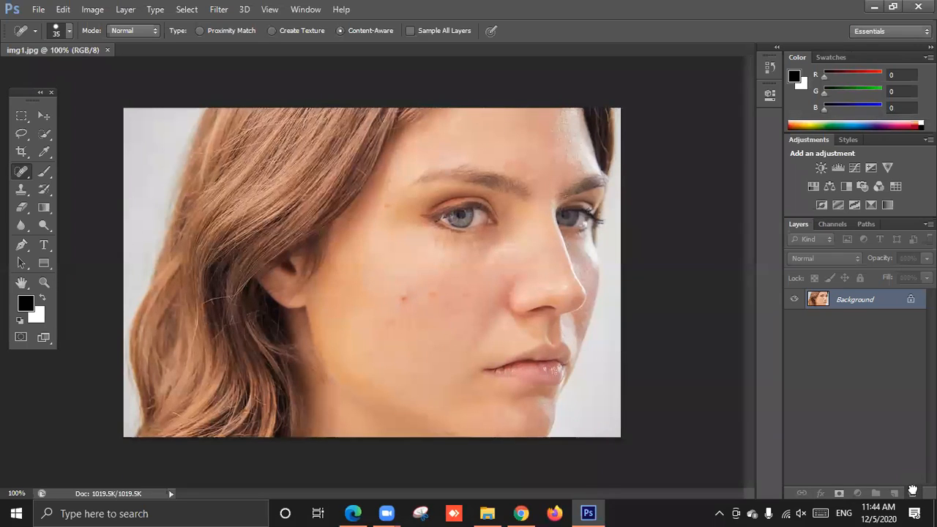
{"action": "left_click_drag", "start_coordinate": [912, 490], "coordinate": [912, 490]}
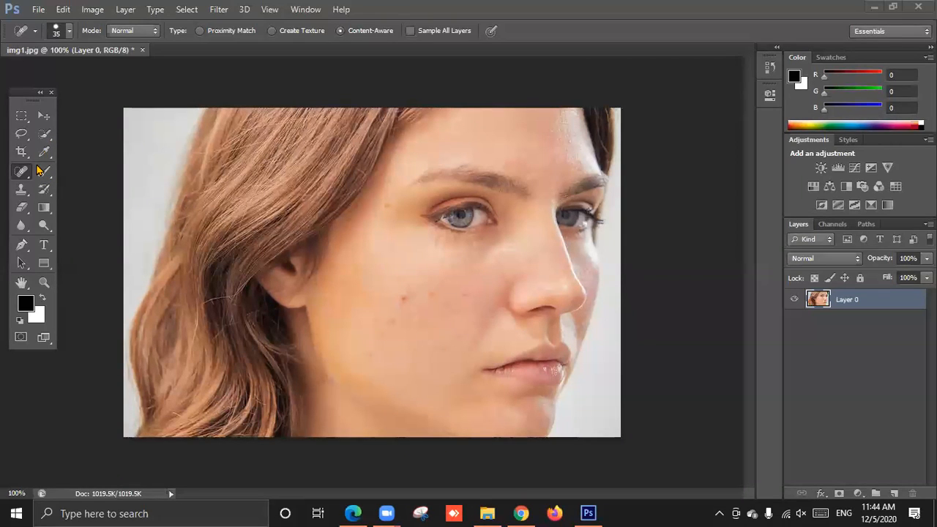
{"action": "left_click", "coordinate": [21, 173]}
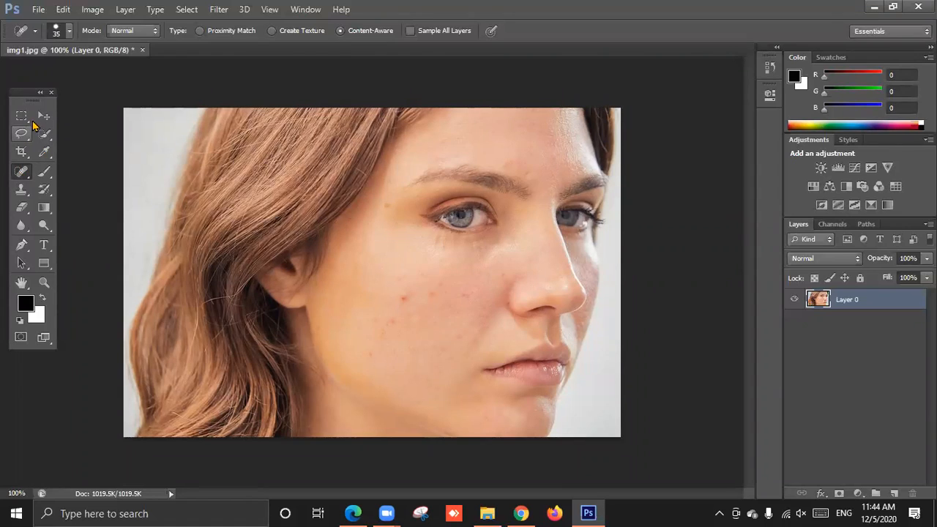
{"action": "right_click", "coordinate": [24, 172]}
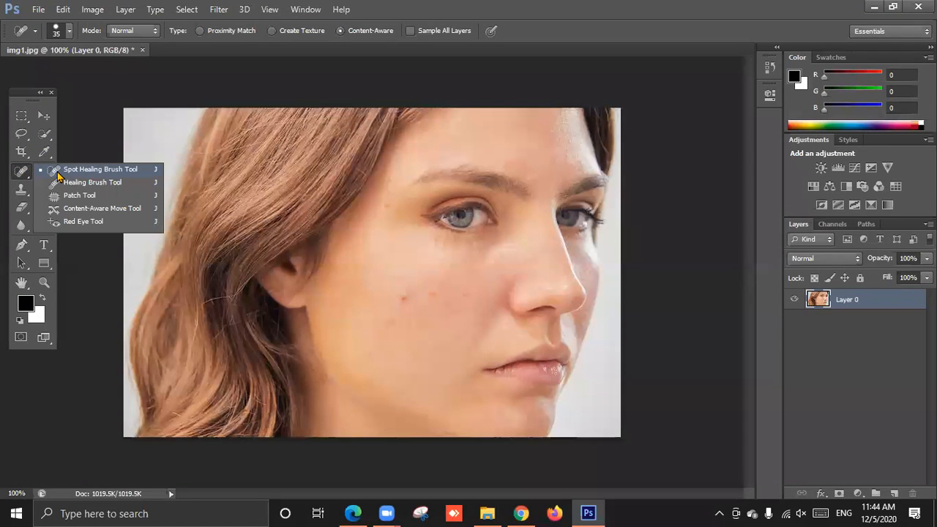
{"action": "left_click", "coordinate": [58, 171]}
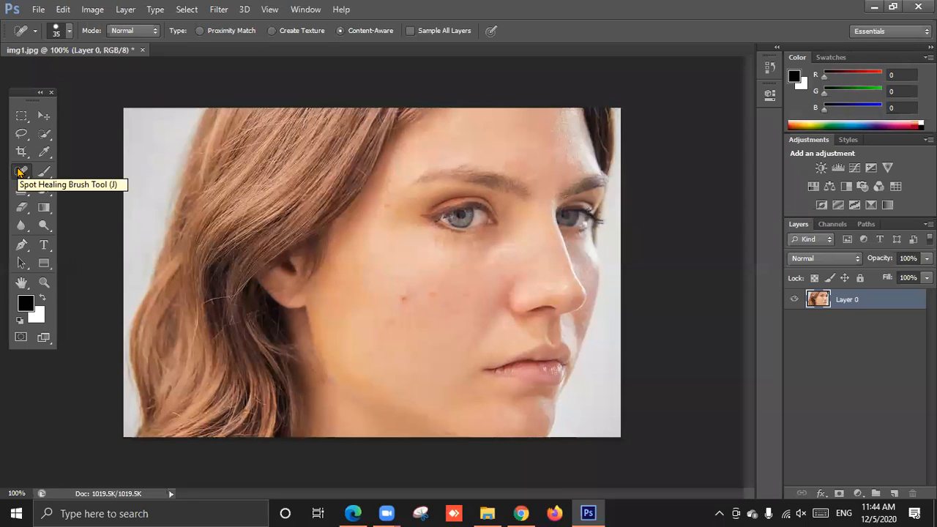
Step: Reduce the Spot Healing Brush to 22 px and heal the red and brown spots in the middle of the cheek
{"action": "left_click", "coordinate": [20, 172]}
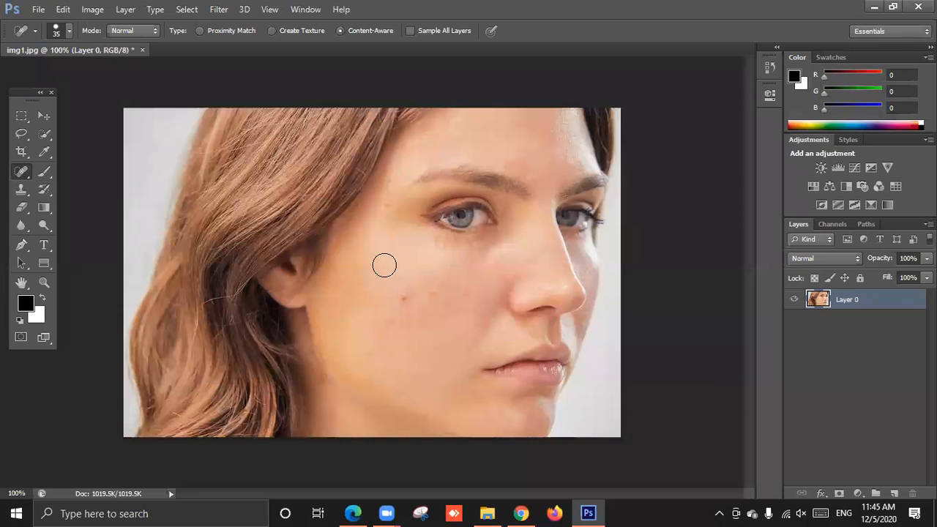
{"action": "left_click", "coordinate": [69, 32]}
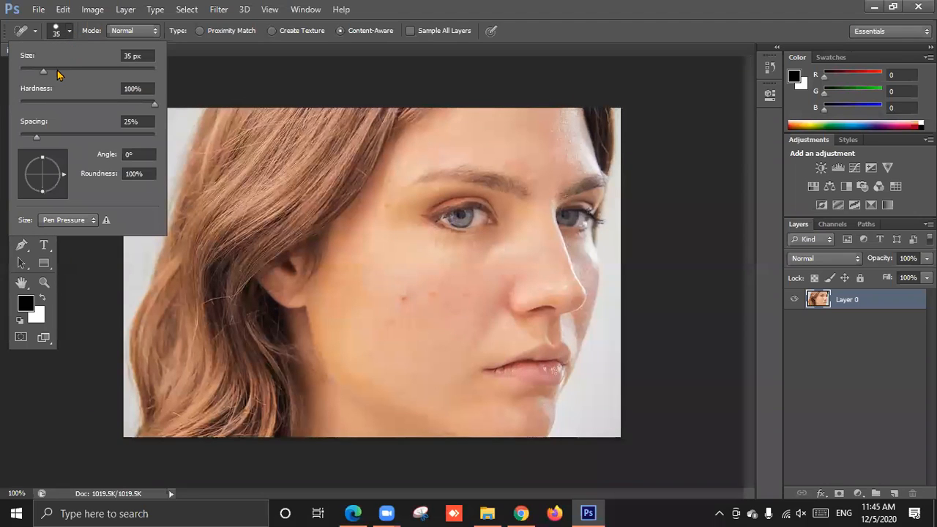
{"action": "left_click_drag", "start_coordinate": [44, 76], "coordinate": [34, 76]}
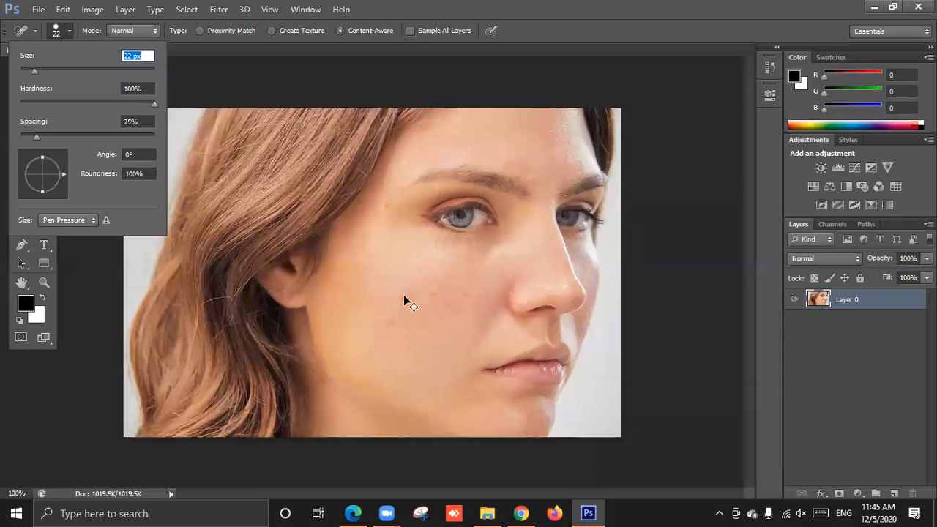
{"action": "key", "text": "Return"}
{"action": "key", "text": "ctrl+plus"}
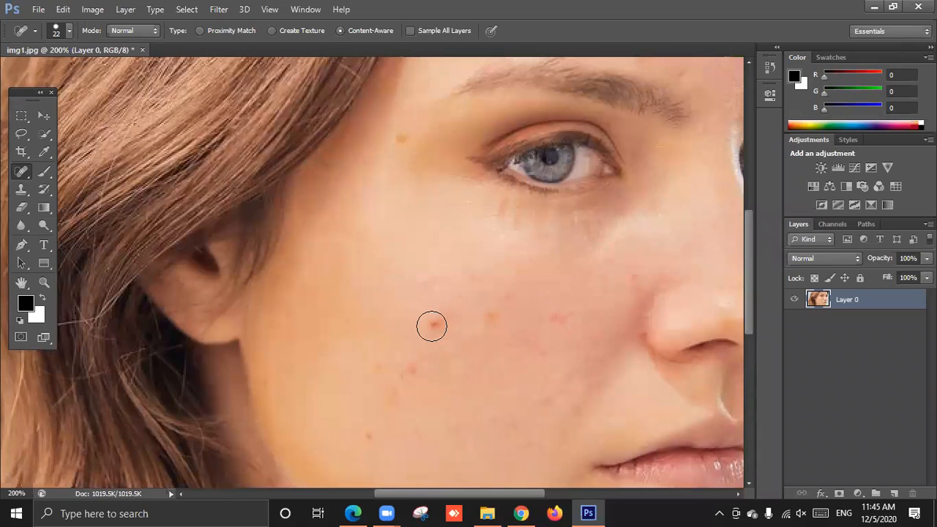
{"action": "left_click", "coordinate": [437, 324]}
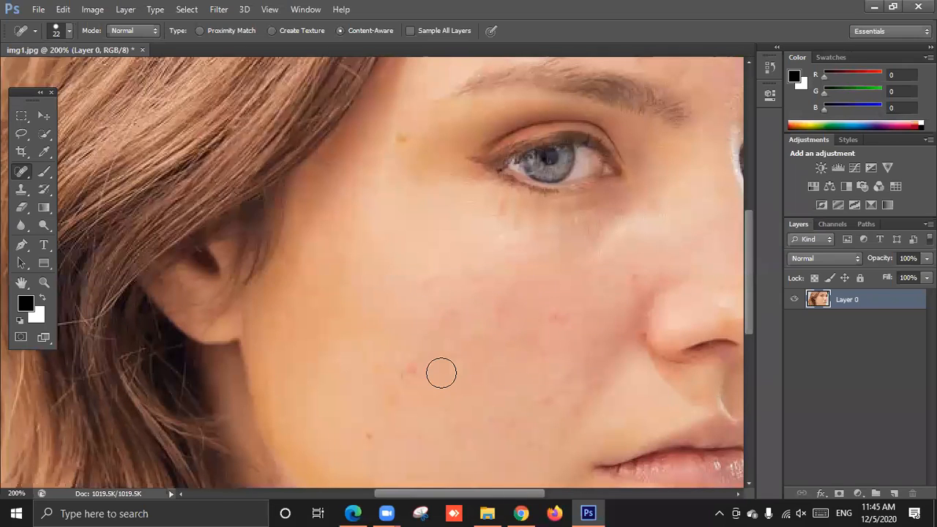
{"action": "left_click", "coordinate": [418, 372]}
Step: Reduce the brush to 15 px and heal the brown spot on the temple beside the eye
{"action": "scroll", "coordinate": [415, 212], "scroll_direction": "up", "scroll_amount": 2}
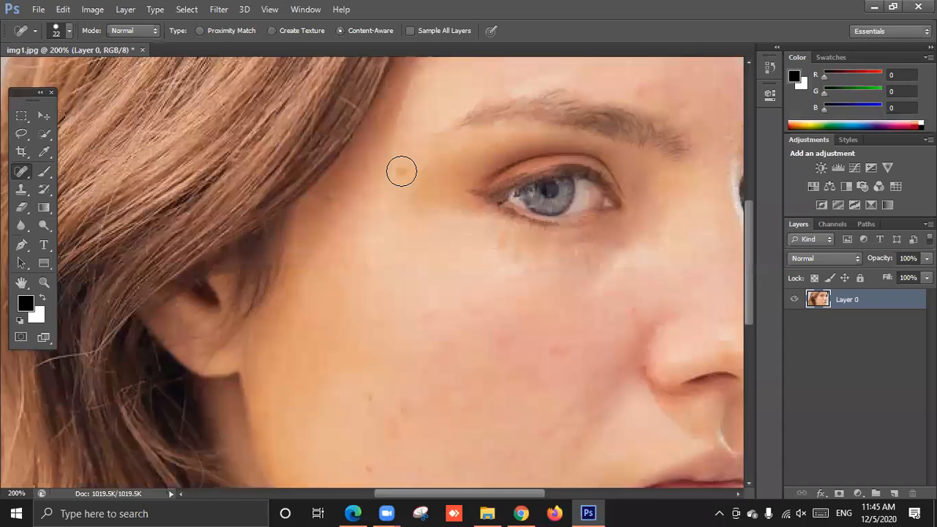
{"action": "key", "text": "bracketleft"}
{"action": "key", "text": "bracketleft"}
{"action": "left_click", "coordinate": [401, 171]}
Step: Enlarge the brush to 20 px and heal a spot on the lower cheek
{"action": "scroll", "coordinate": [408, 178], "scroll_direction": "down", "scroll_amount": 5}
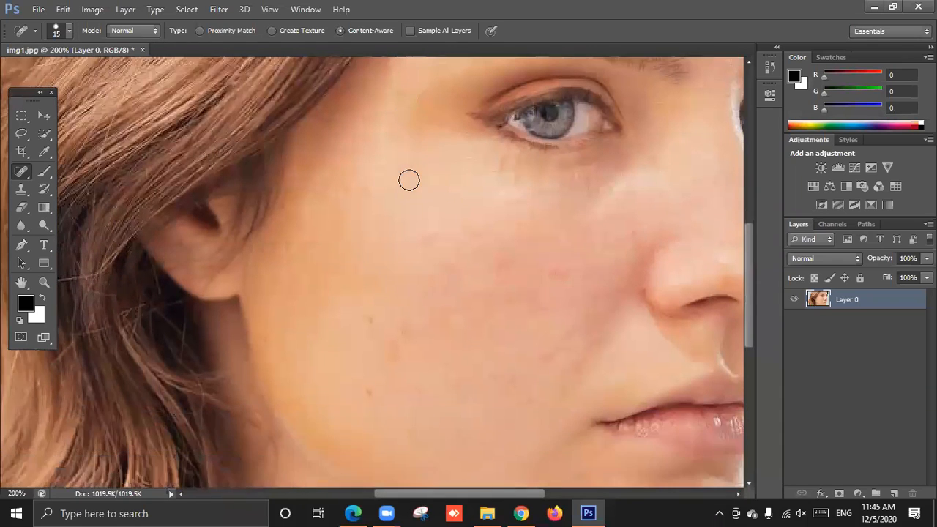
{"action": "key", "text": "bracketright"}
{"action": "scroll", "coordinate": [423, 136], "scroll_direction": "down", "scroll_amount": 3}
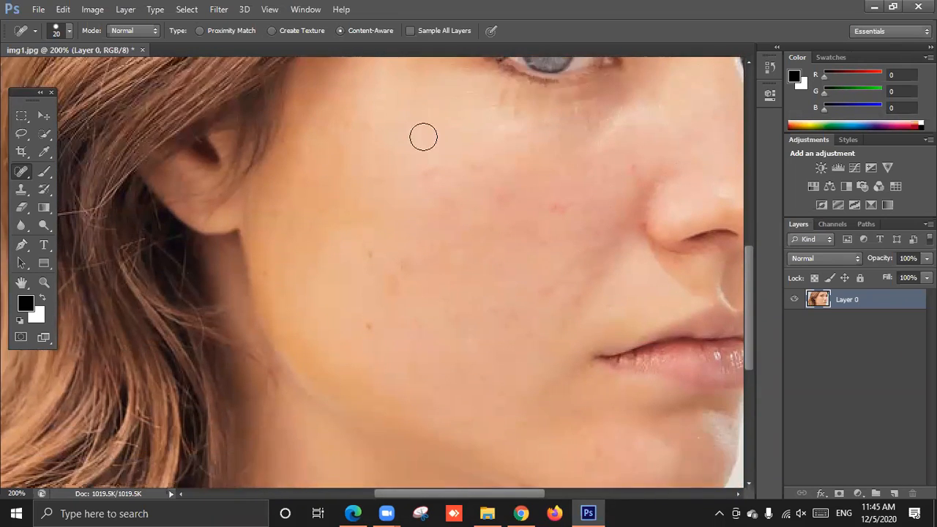
{"action": "scroll", "coordinate": [443, 159], "scroll_direction": "up", "scroll_amount": 3}
{"action": "scroll", "coordinate": [450, 177], "scroll_direction": "down", "scroll_amount": 2}
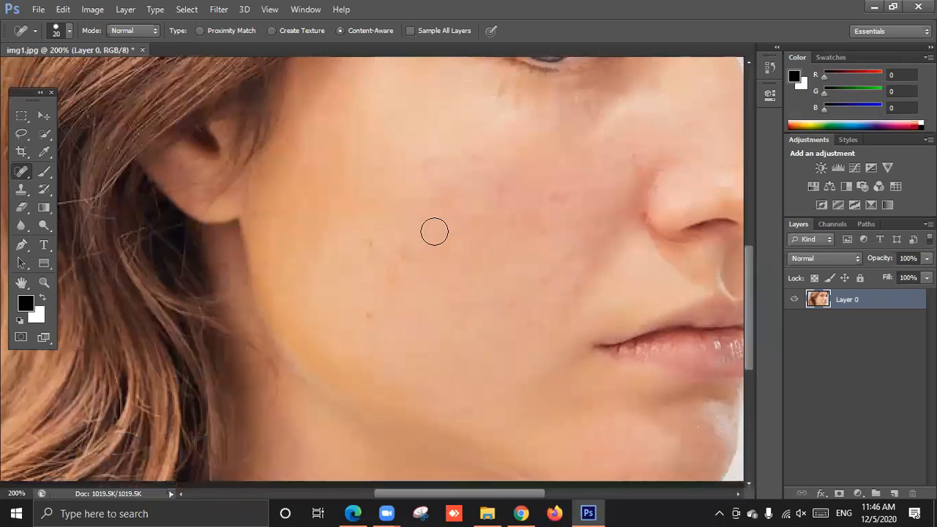
{"action": "scroll", "coordinate": [516, 222], "scroll_direction": "down", "scroll_amount": 1}
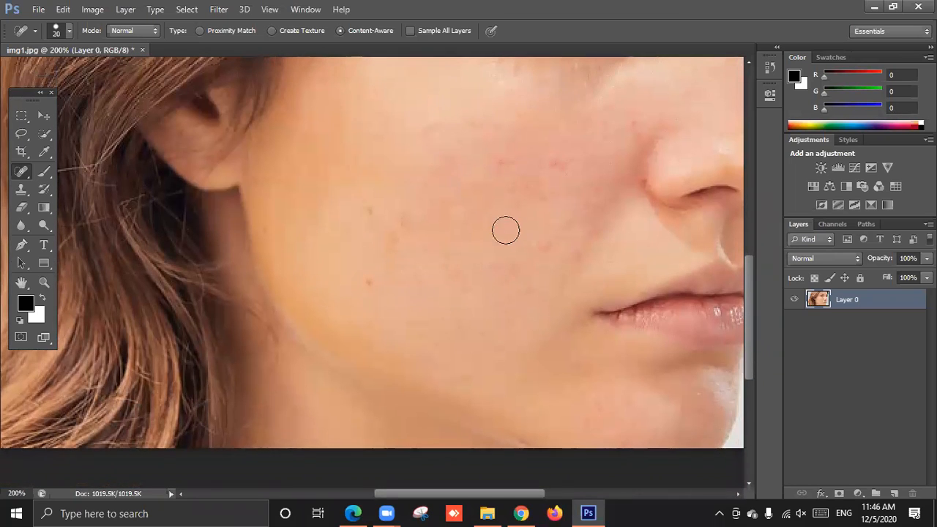
{"action": "scroll", "coordinate": [421, 222], "scroll_direction": "down", "scroll_amount": 2}
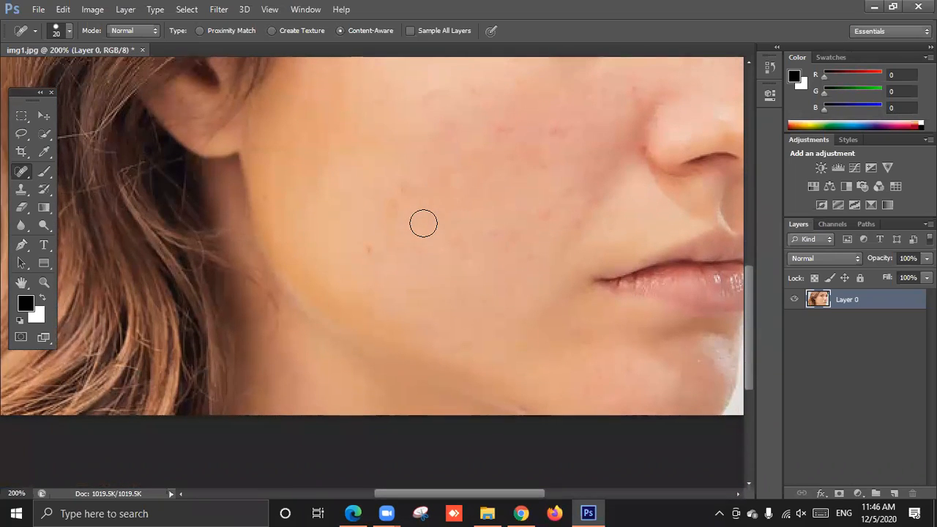
{"action": "left_click", "coordinate": [409, 148]}
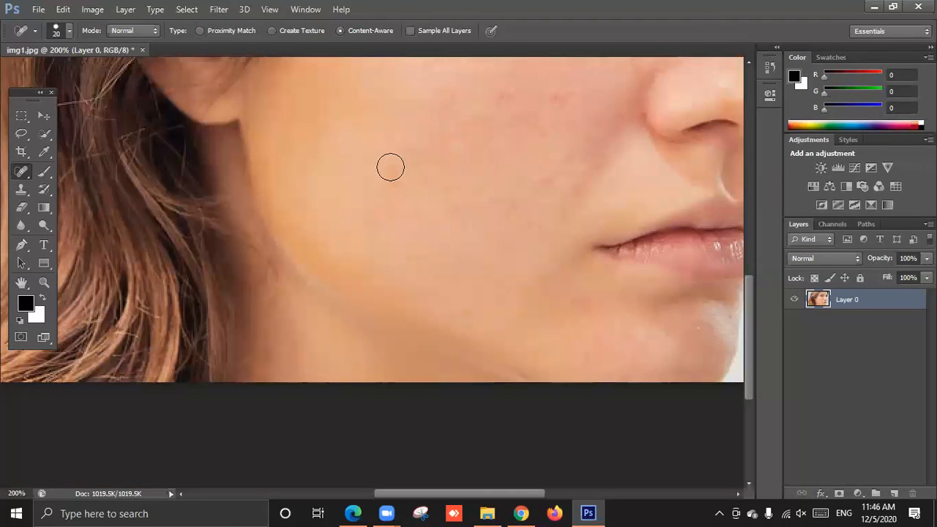
Step: Heal the remaining marks on the lower cheek near the jaw, using brush sizes of 25 px and 20 px
{"action": "key", "text": "bracketright"}
{"action": "left_click", "coordinate": [393, 179]}
{"action": "scroll", "coordinate": [378, 216], "scroll_direction": "down", "scroll_amount": 1}
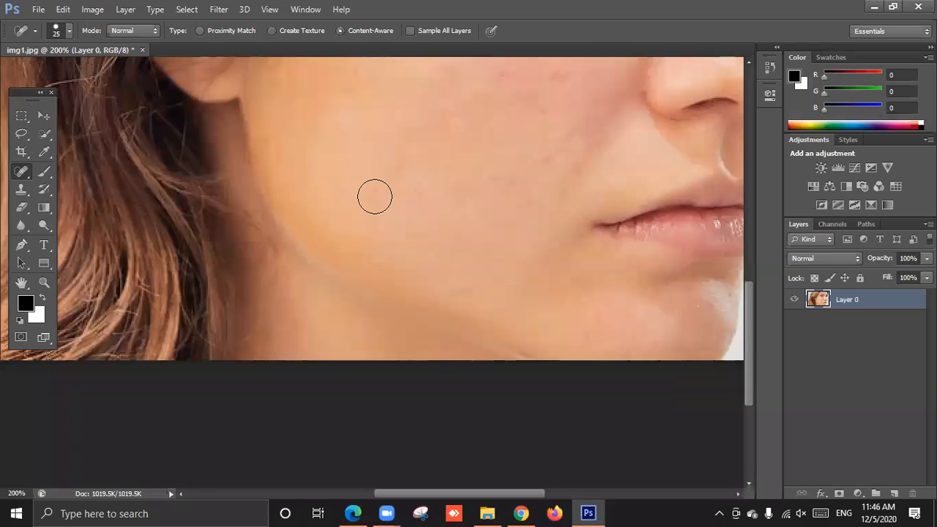
{"action": "key", "text": "bracketleft"}
{"action": "left_click", "coordinate": [369, 188]}
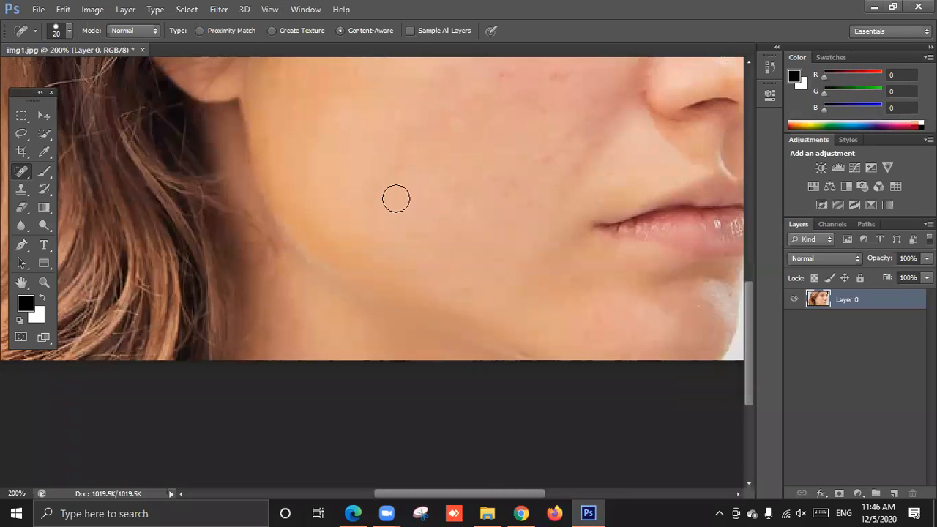
Step: Heal the two red spots on the cheek beside the nose, enlarging the brush to 30 px
{"action": "scroll", "coordinate": [396, 199], "scroll_direction": "up", "scroll_amount": 5}
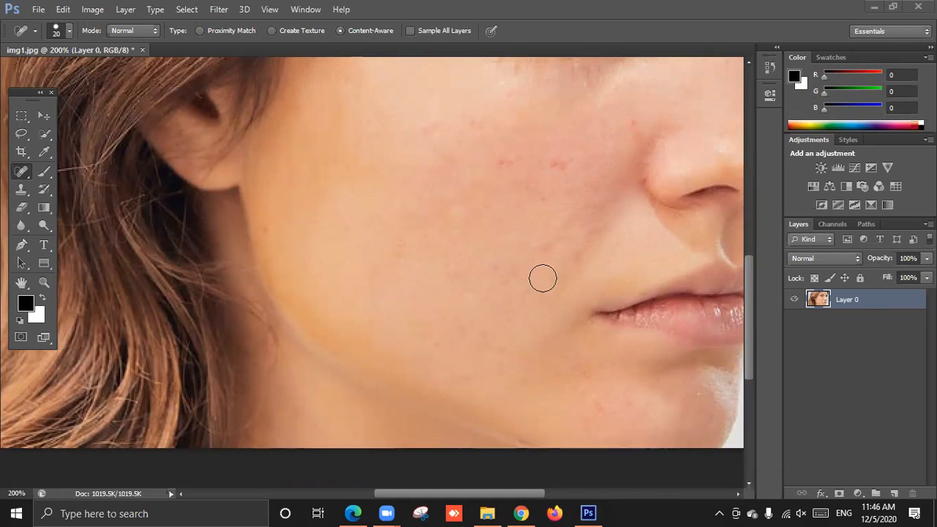
{"action": "scroll", "coordinate": [542, 279], "scroll_direction": "up", "scroll_amount": 5}
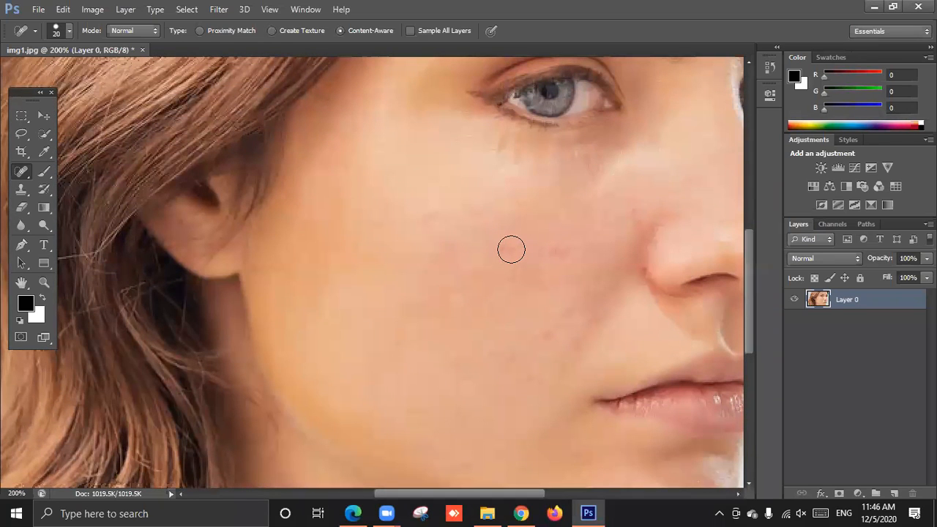
{"action": "left_click", "coordinate": [513, 248]}
{"action": "left_click", "coordinate": [506, 245]}
{"action": "key", "text": "bracketright"}
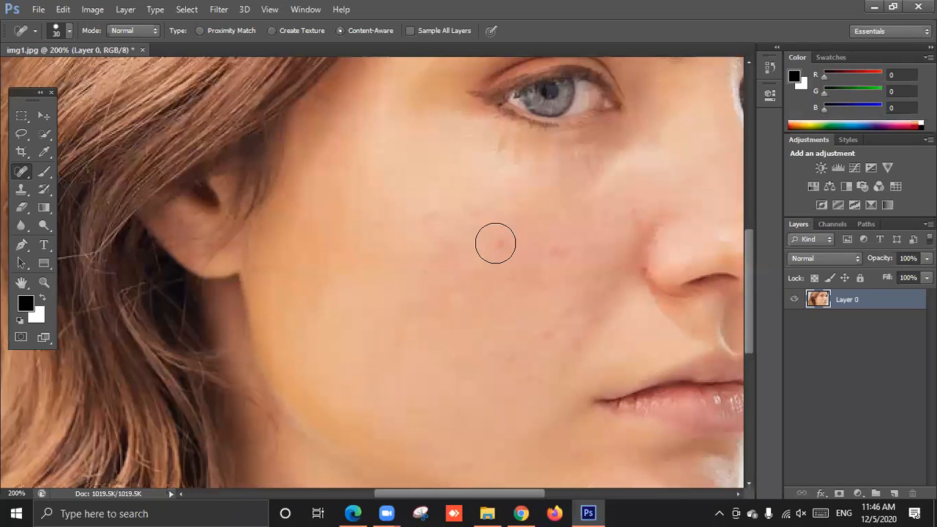
{"action": "left_click", "coordinate": [509, 245]}
{"action": "left_click", "coordinate": [561, 258]}
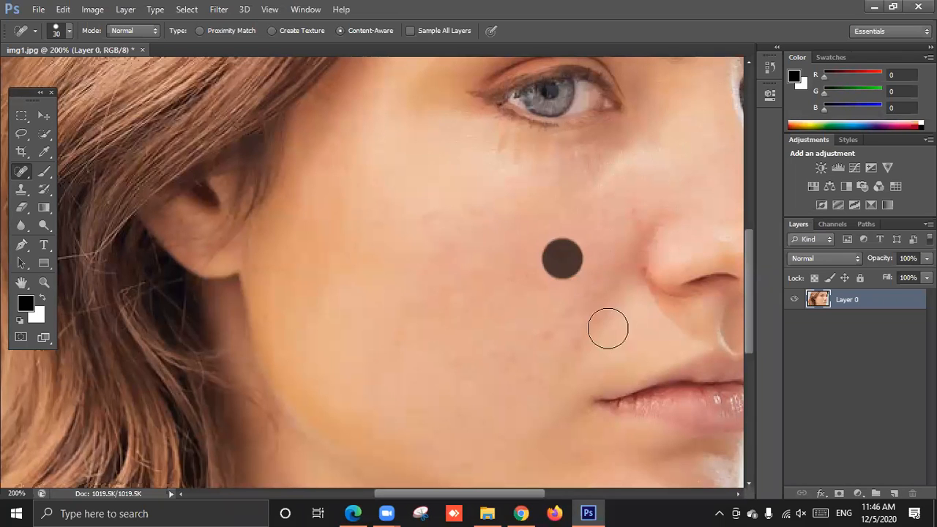
{"action": "scroll", "coordinate": [608, 328], "scroll_direction": "right", "scroll_amount": 5}
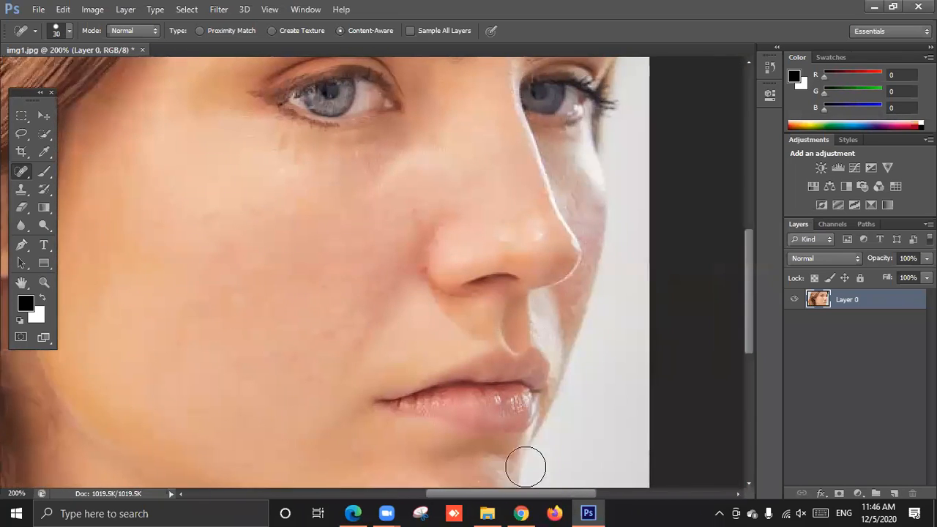
{"action": "scroll", "coordinate": [464, 362], "scroll_direction": "up", "scroll_amount": 5}
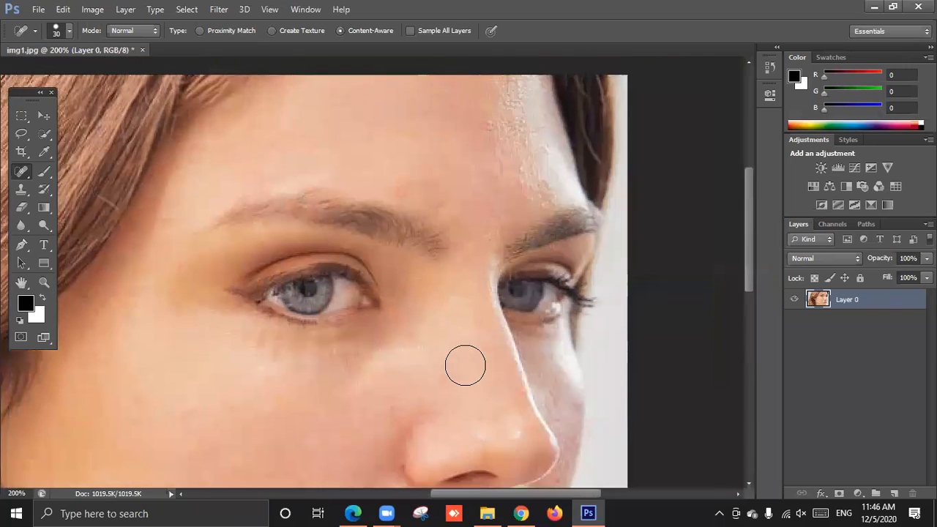
{"action": "scroll", "coordinate": [465, 364], "scroll_direction": "up", "scroll_amount": 2}
{"action": "scroll", "coordinate": [465, 365], "scroll_direction": "down", "scroll_amount": 2}
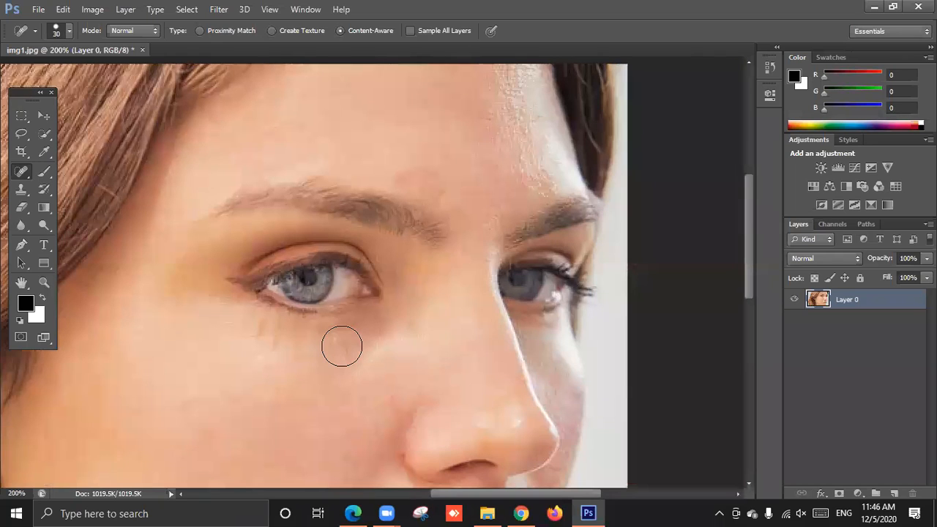
Step: Prepare to save the retouched photo to the Desktop in JPEG format, declining to replace the existing img1.jpg
{"action": "left_click", "coordinate": [38, 10]}
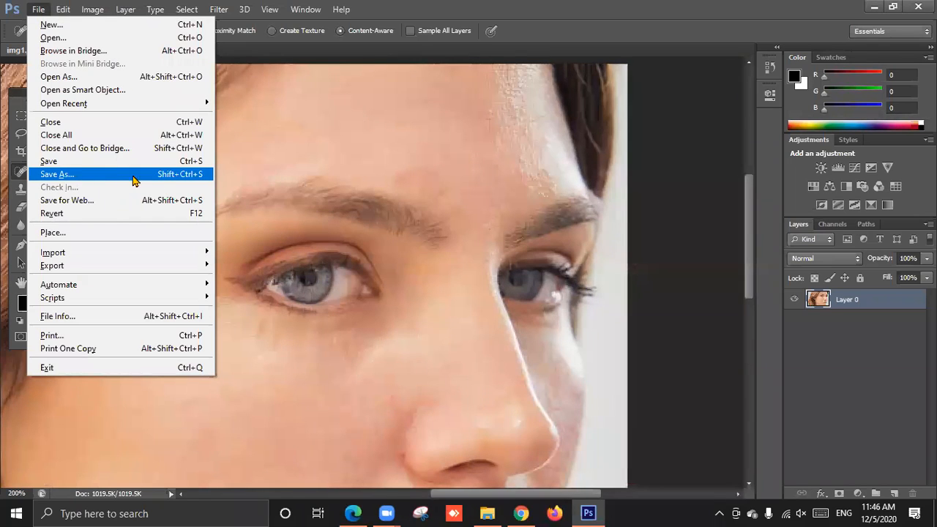
{"action": "left_click", "coordinate": [166, 177]}
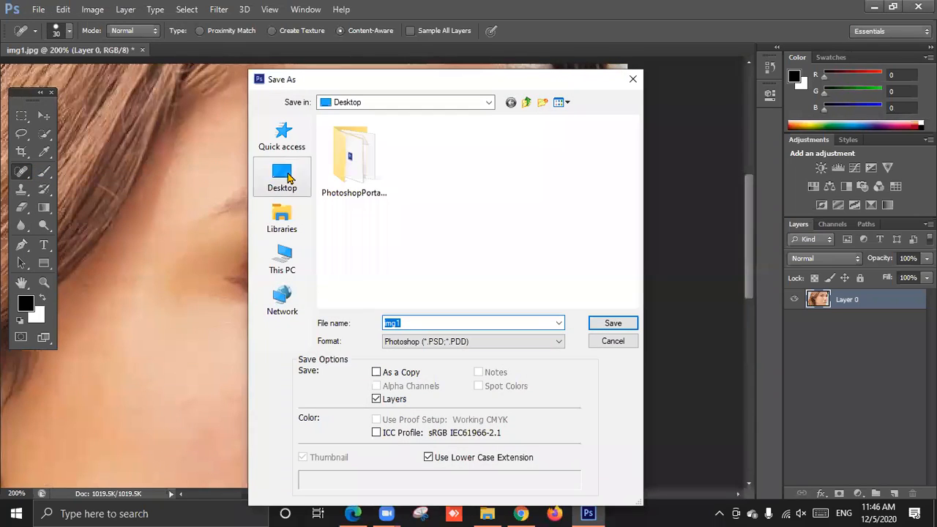
{"action": "left_click", "coordinate": [438, 342]}
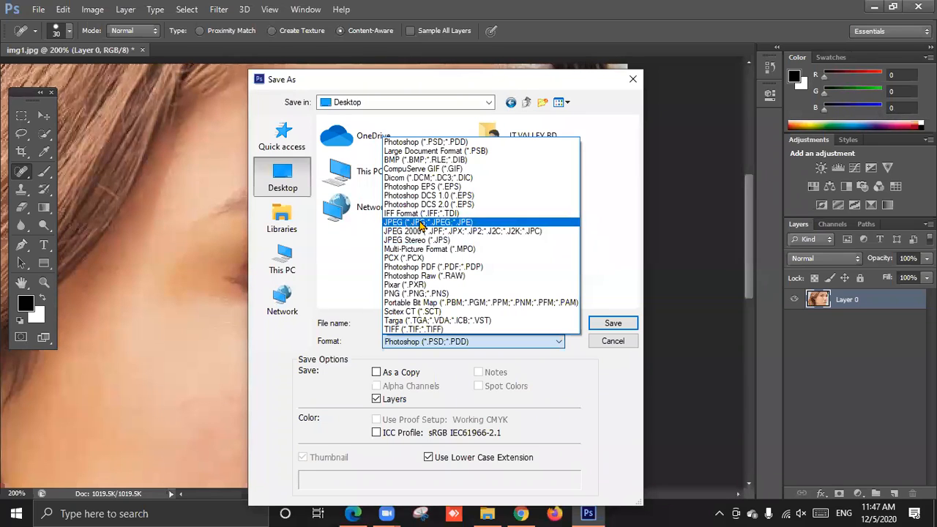
{"action": "left_click", "coordinate": [430, 223]}
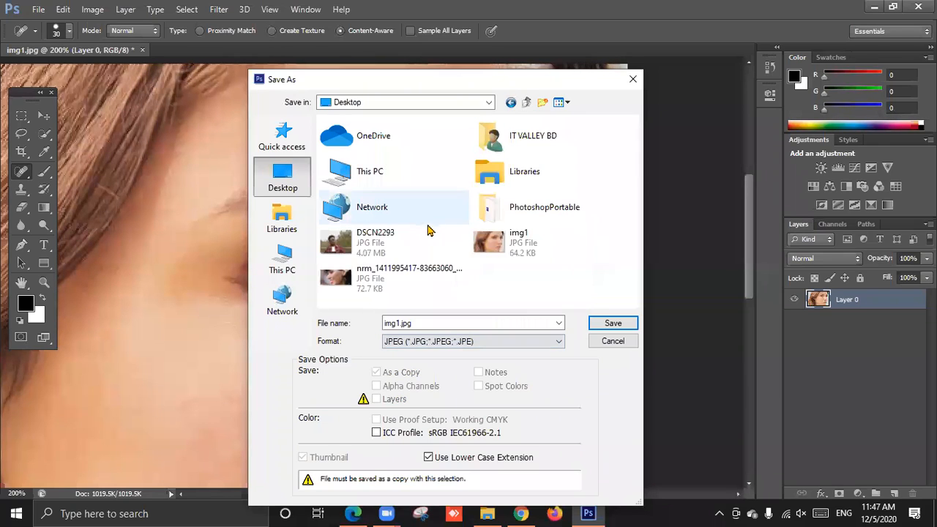
{"action": "left_click", "coordinate": [613, 324]}
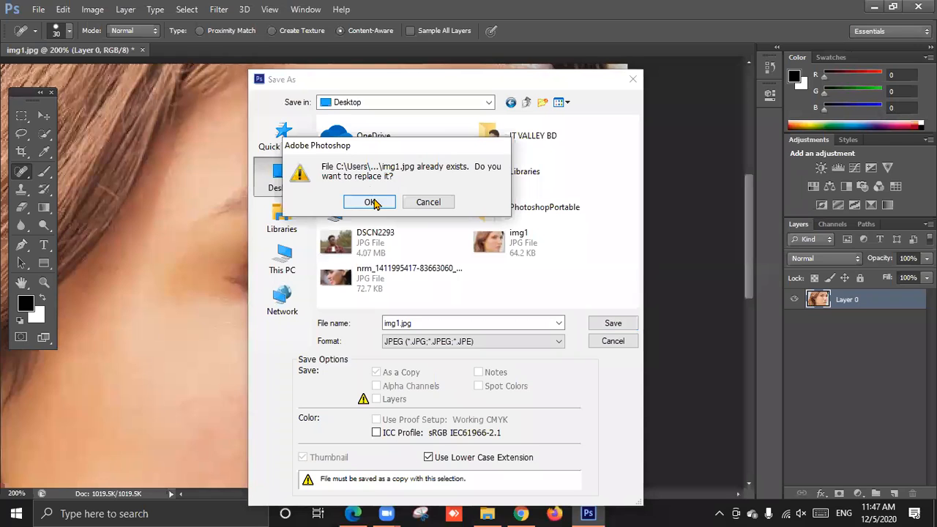
{"action": "left_click", "coordinate": [440, 203]}
Step: Name the JPEG copy mmm and save it at quality 12 (Maximum)
{"action": "double_click", "coordinate": [397, 323]}
{"action": "type", "text": "mmm"}
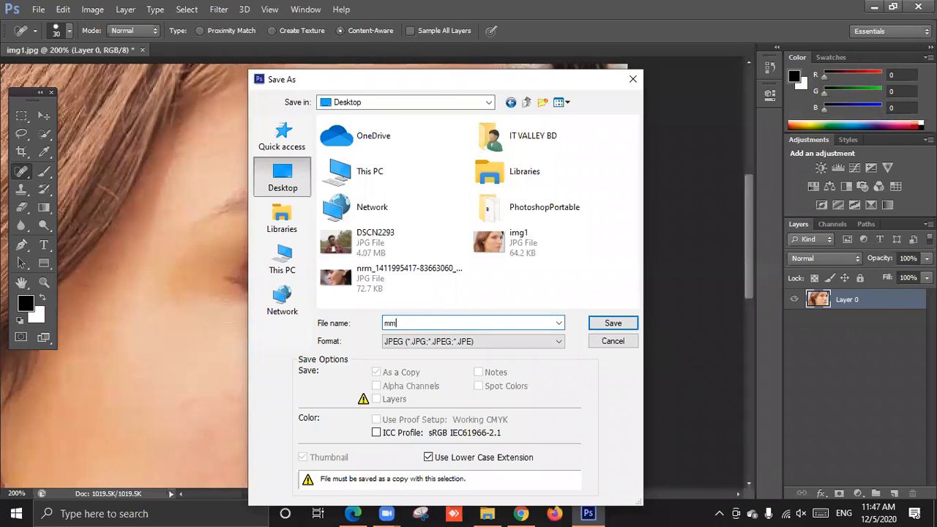
{"action": "left_click", "coordinate": [593, 323]}
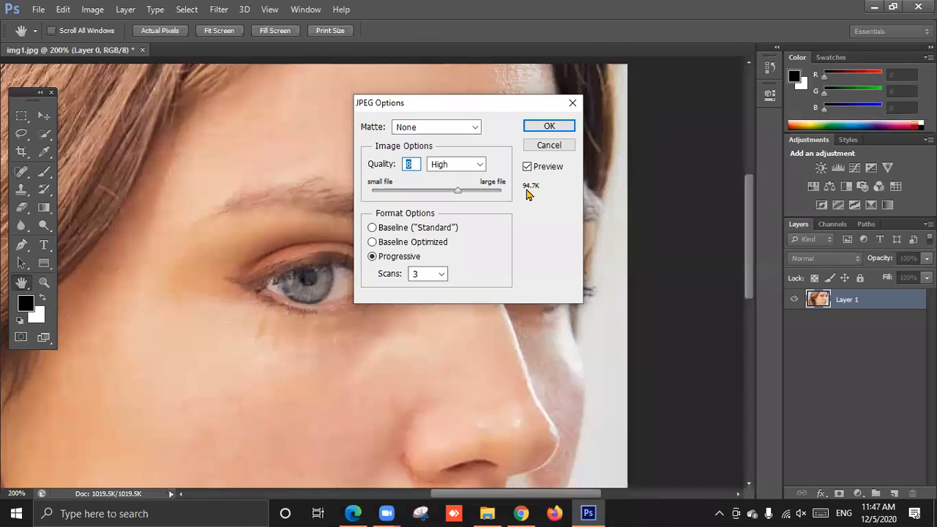
{"action": "left_click_drag", "start_coordinate": [458, 191], "coordinate": [544, 182]}
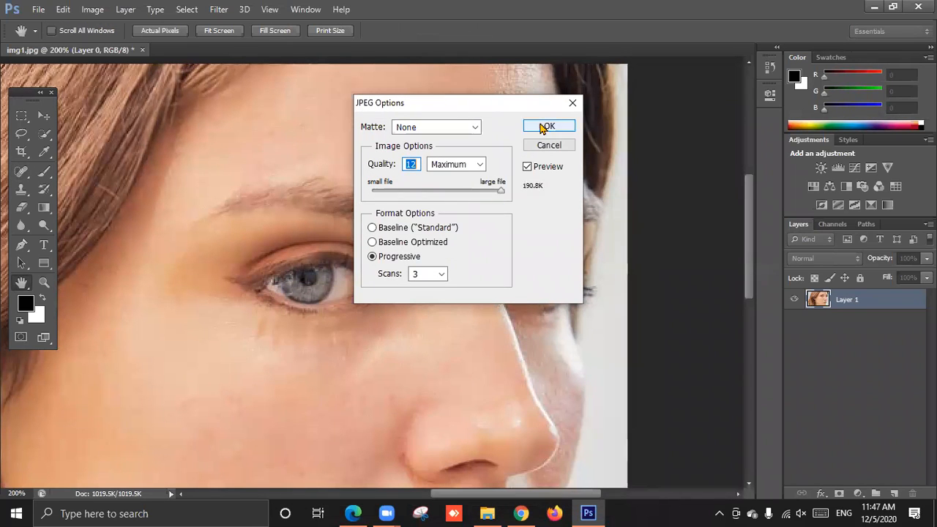
{"action": "left_click", "coordinate": [549, 126]}
Step: Close the img1 document without saving it and open the DSCN2293 photo from the Desktop
{"action": "key", "text": "j"}
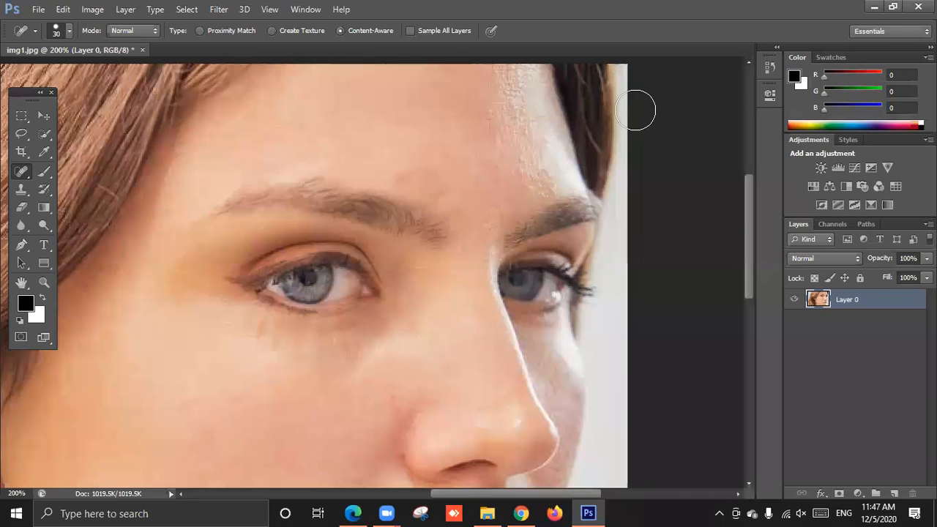
{"action": "left_click", "coordinate": [142, 50]}
{"action": "left_click", "coordinate": [410, 203]}
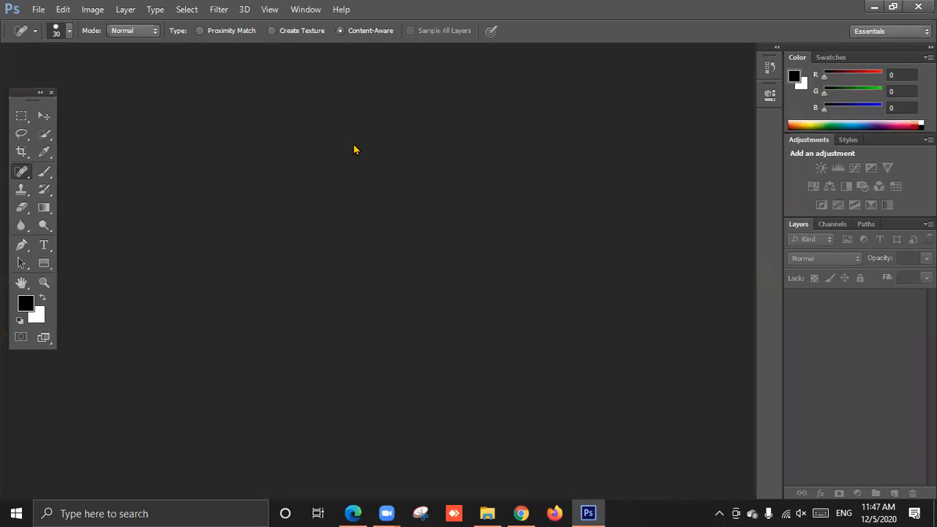
{"action": "left_click", "coordinate": [38, 8]}
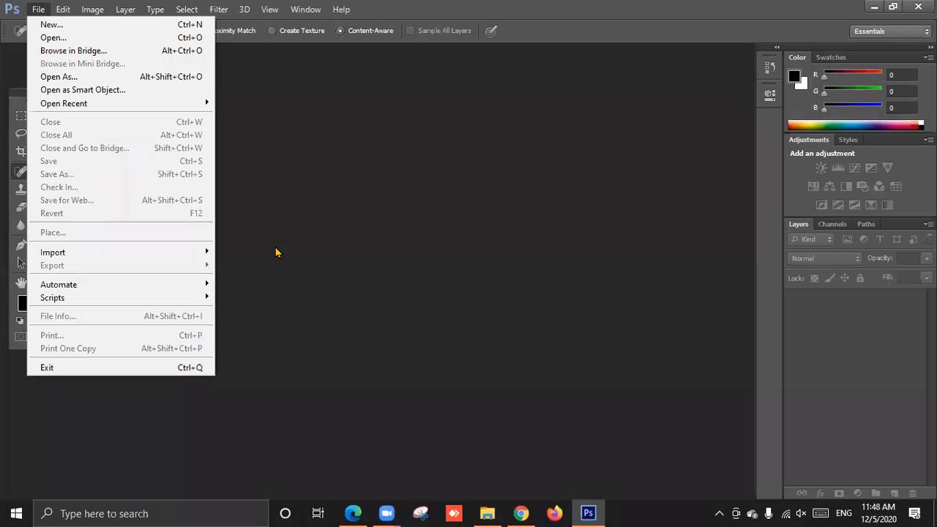
{"action": "left_click", "coordinate": [38, 11]}
{"action": "left_click", "coordinate": [38, 12]}
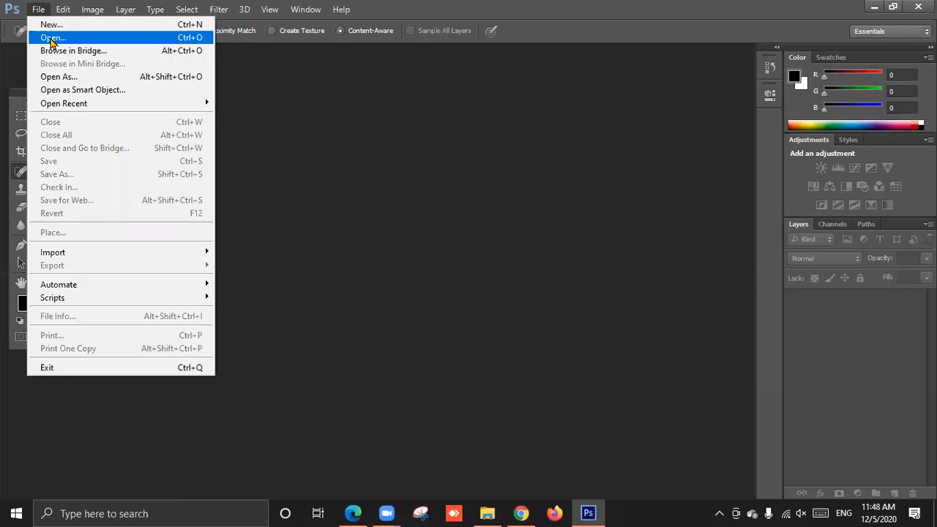
{"action": "left_click", "coordinate": [51, 38]}
{"action": "double_click", "coordinate": [414, 187]}
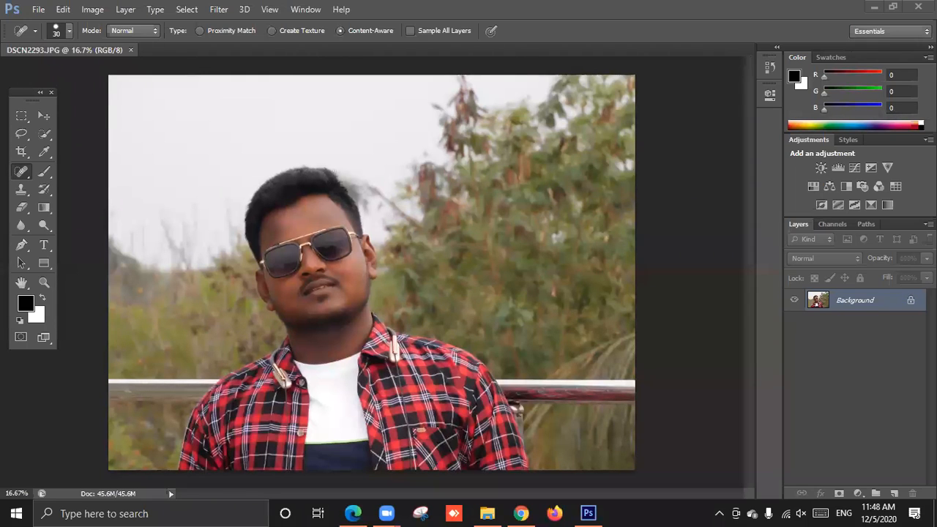
Step: Convert the locked Background of DSCN2293 into an editable layer and activate the Move tool
{"action": "left_click", "coordinate": [910, 302]}
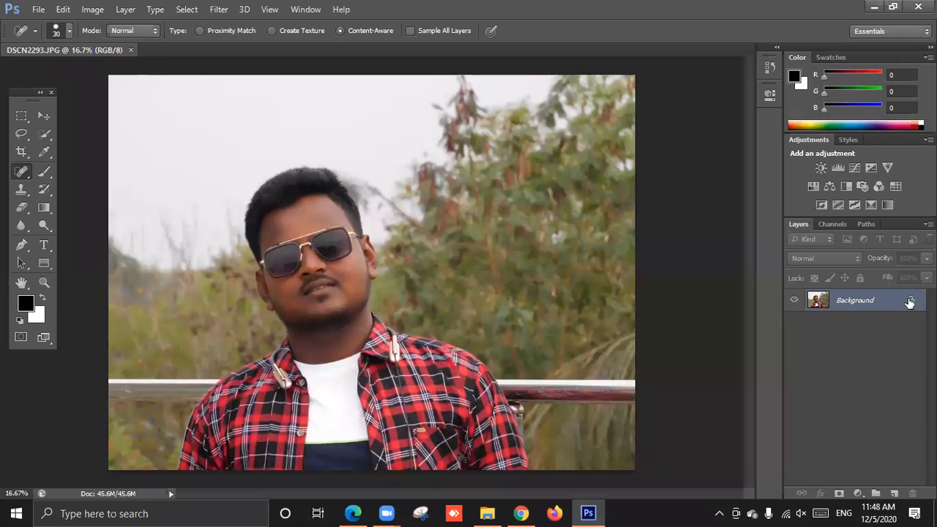
{"action": "left_click_drag", "start_coordinate": [910, 302], "coordinate": [912, 489]}
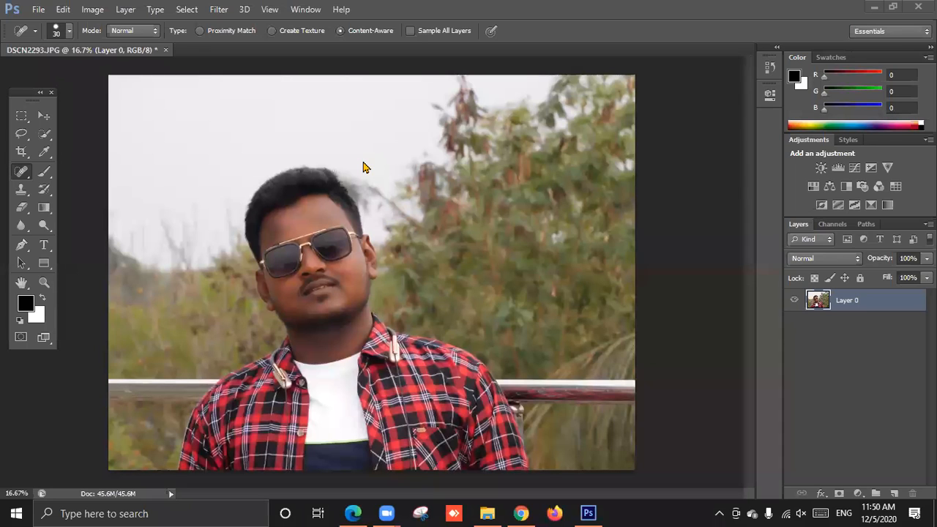
{"action": "left_click", "coordinate": [38, 116]}
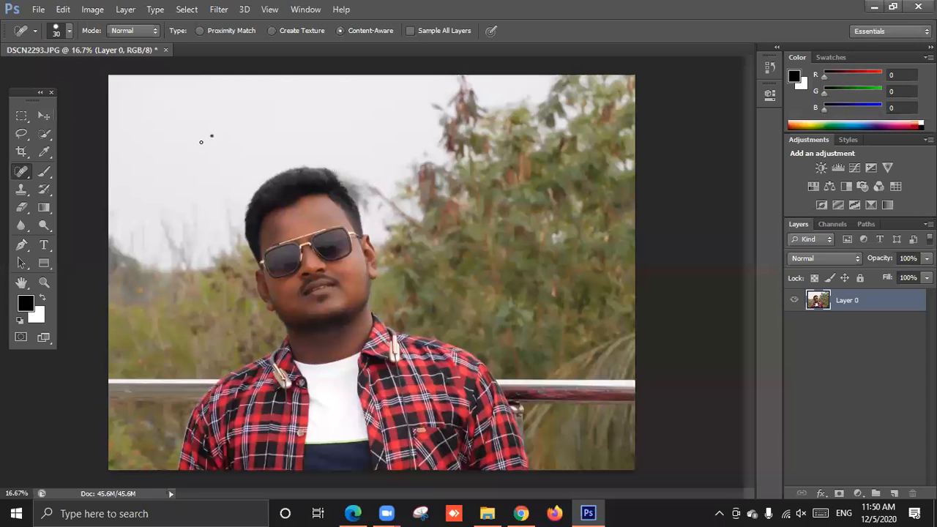
{"action": "left_click", "coordinate": [45, 115]}
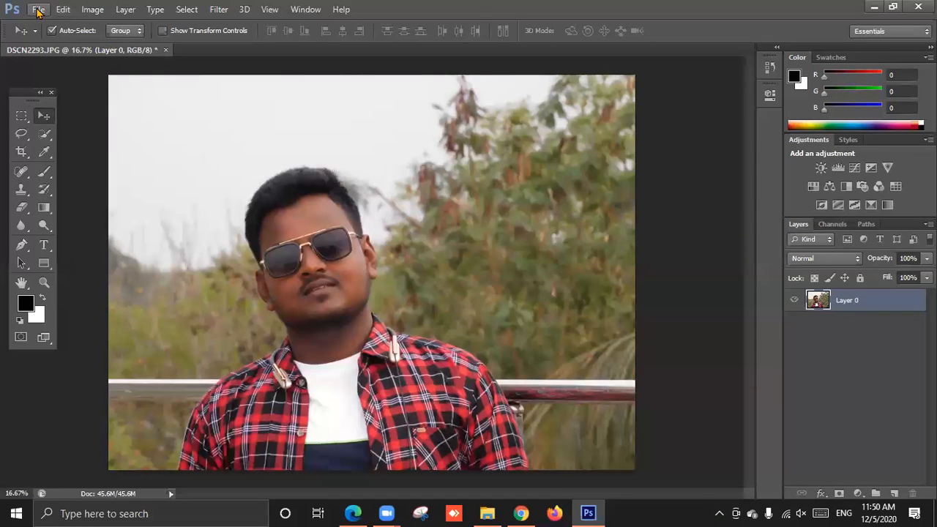
Step: Apply Auto Contrast to Layer 0 and duplicate the layer
{"action": "left_click", "coordinate": [92, 9]}
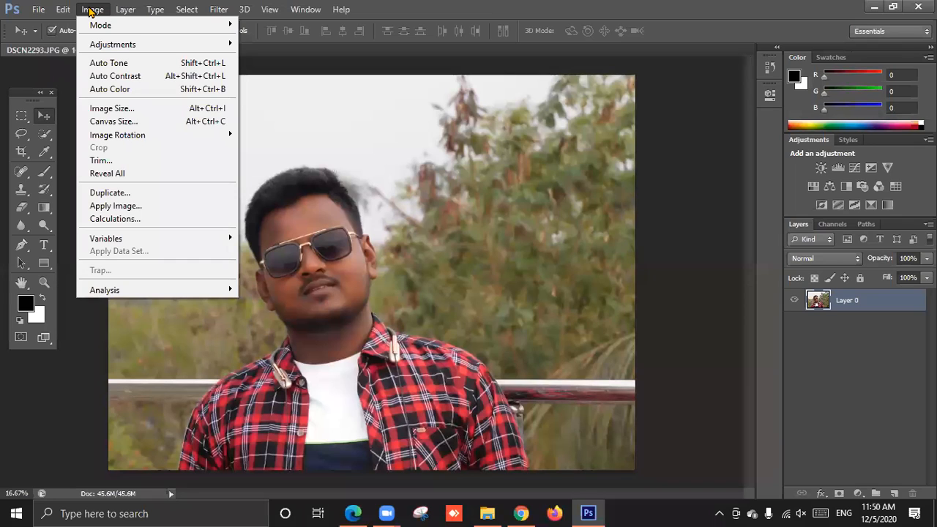
{"action": "left_click", "coordinate": [119, 77]}
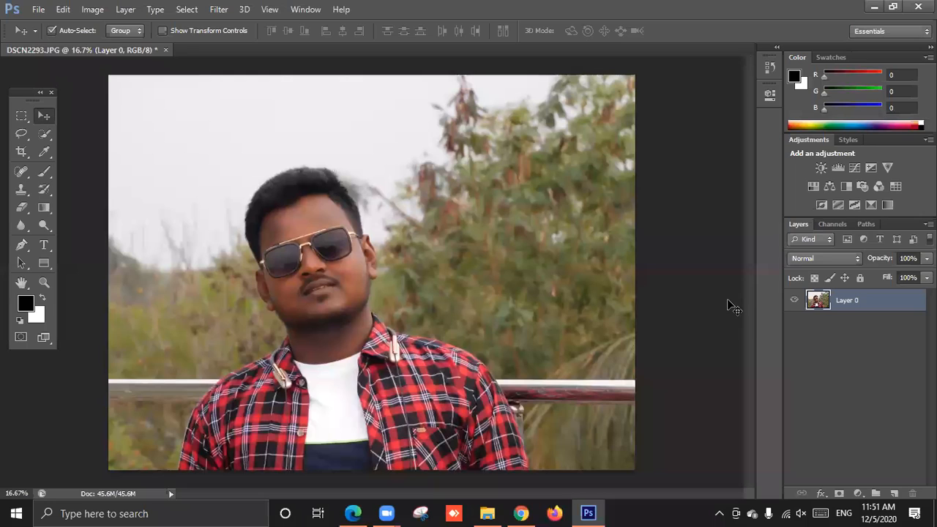
{"action": "key", "text": "ctrl+j"}
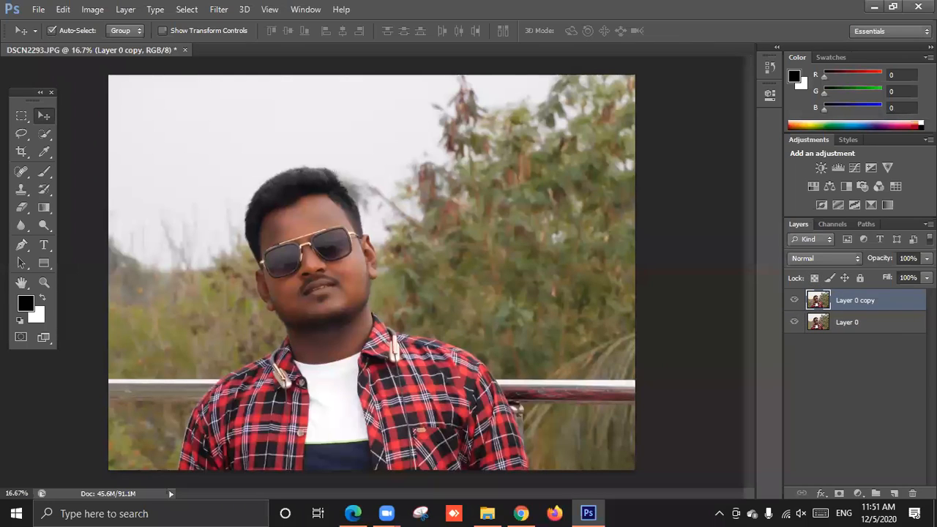
Step: Apply Auto Contrast to the duplicated layer of the photo
{"action": "left_click", "coordinate": [688, 360]}
{"action": "left_click", "coordinate": [296, 321]}
{"action": "left_click", "coordinate": [93, 10]}
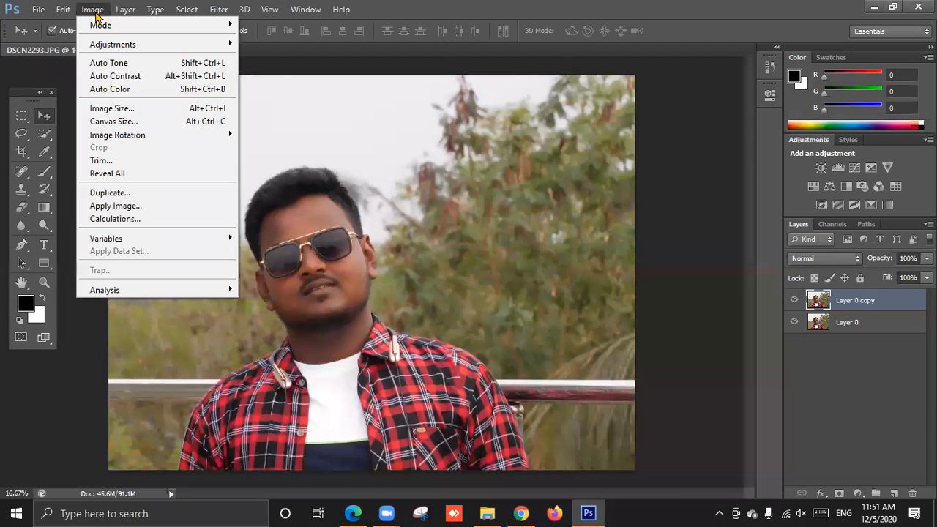
{"action": "left_click", "coordinate": [121, 78]}
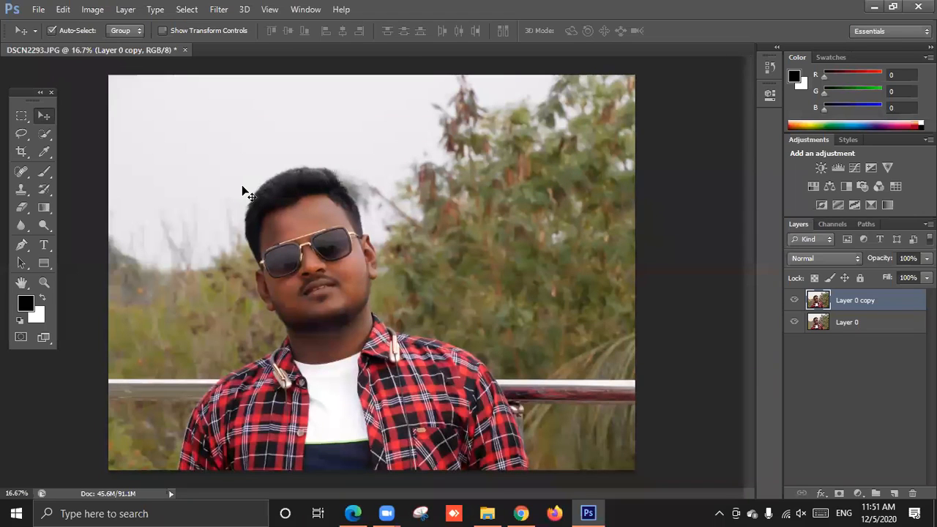
Step: Apply a Brightness/Contrast adjustment to Layer 0 copy with brightness 52 and contrast 29
{"action": "left_click", "coordinate": [93, 10]}
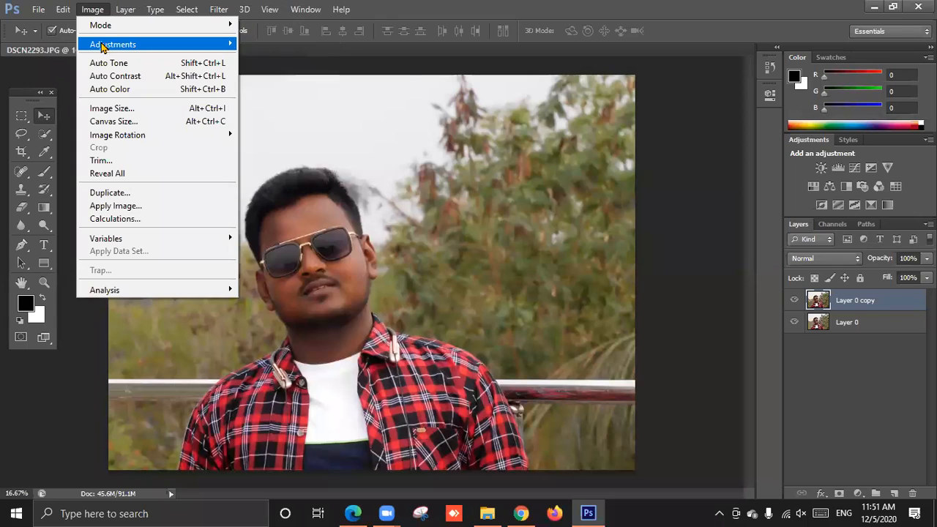
{"action": "mouse_move", "coordinate": [103, 44]}
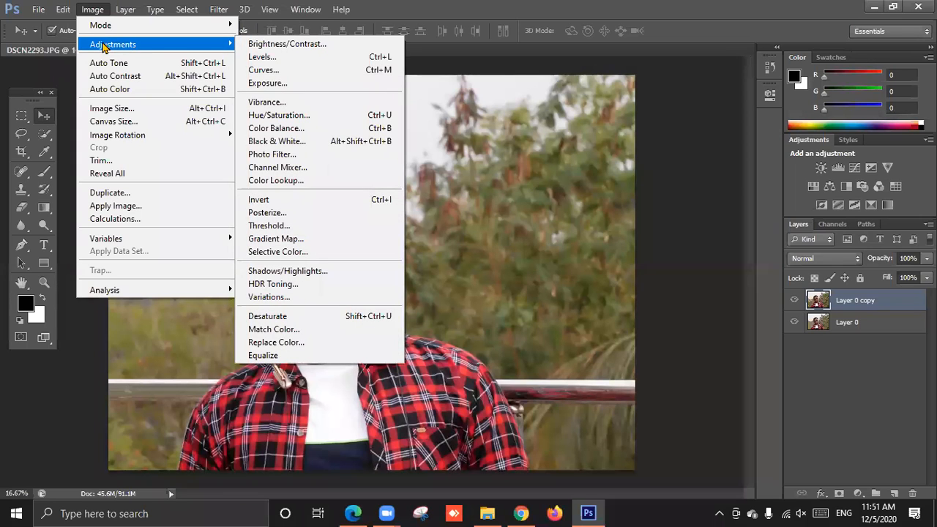
{"action": "left_click", "coordinate": [263, 46]}
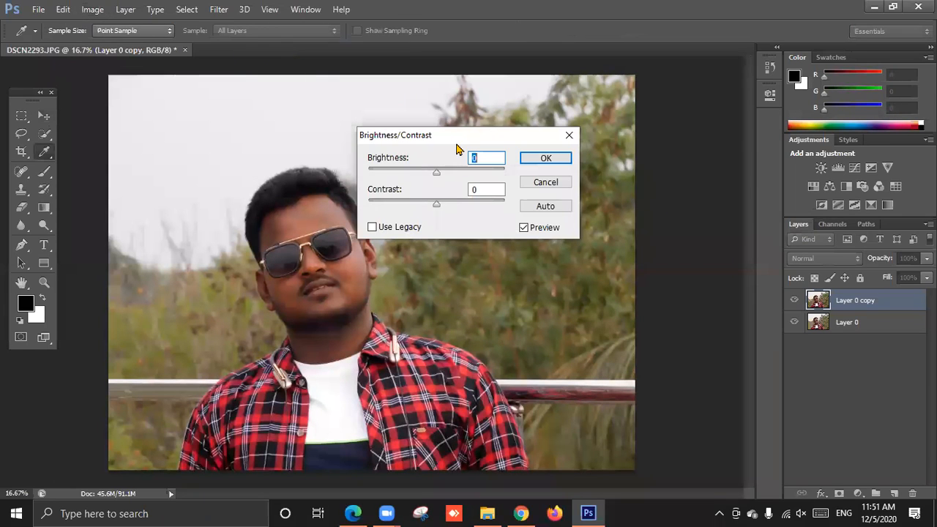
{"action": "left_click_drag", "start_coordinate": [463, 139], "coordinate": [471, 121]}
{"action": "left_click_drag", "start_coordinate": [446, 154], "coordinate": [531, 173]}
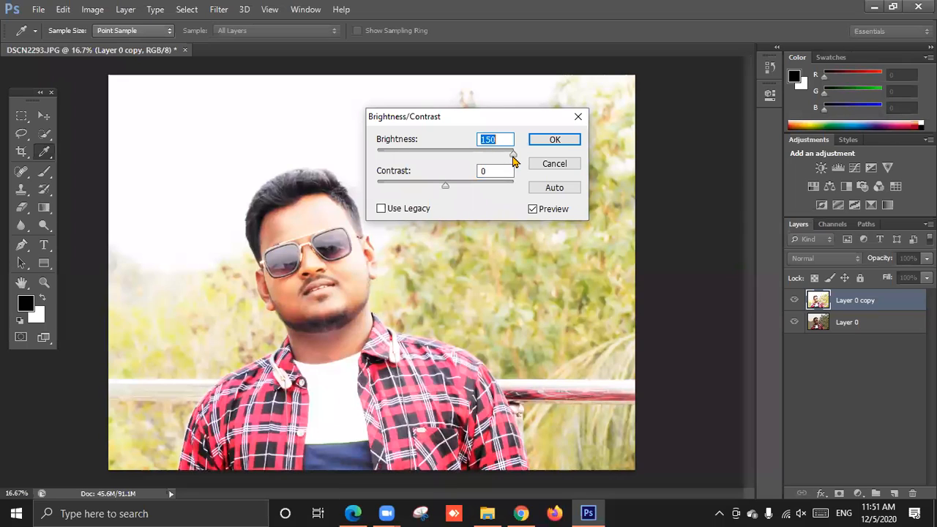
{"action": "left_click_drag", "start_coordinate": [513, 159], "coordinate": [462, 157]}
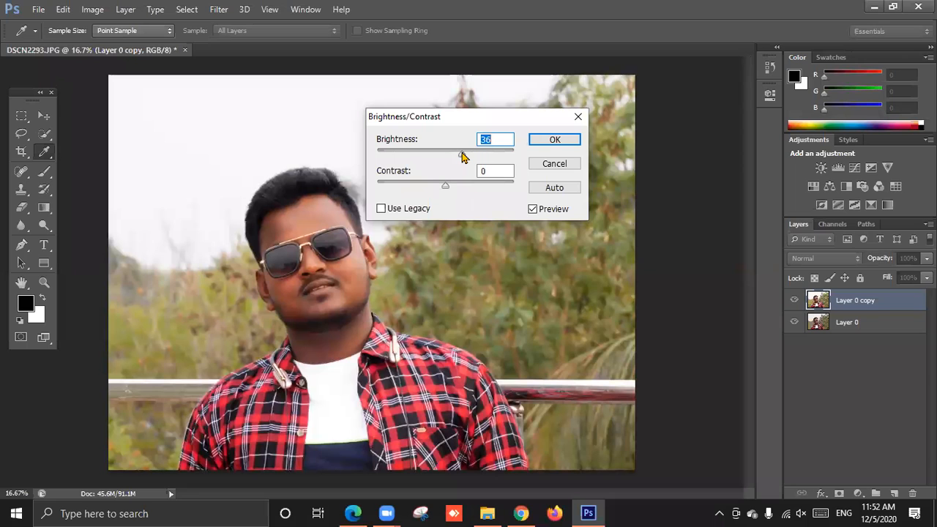
{"action": "left_click_drag", "start_coordinate": [462, 157], "coordinate": [460, 157]}
{"action": "mouse_move", "coordinate": [471, 192]}
{"action": "left_mouse_down"}
{"action": "mouse_move", "coordinate": [483, 192]}
{"action": "mouse_move", "coordinate": [466, 192]}
{"action": "left_mouse_up"}
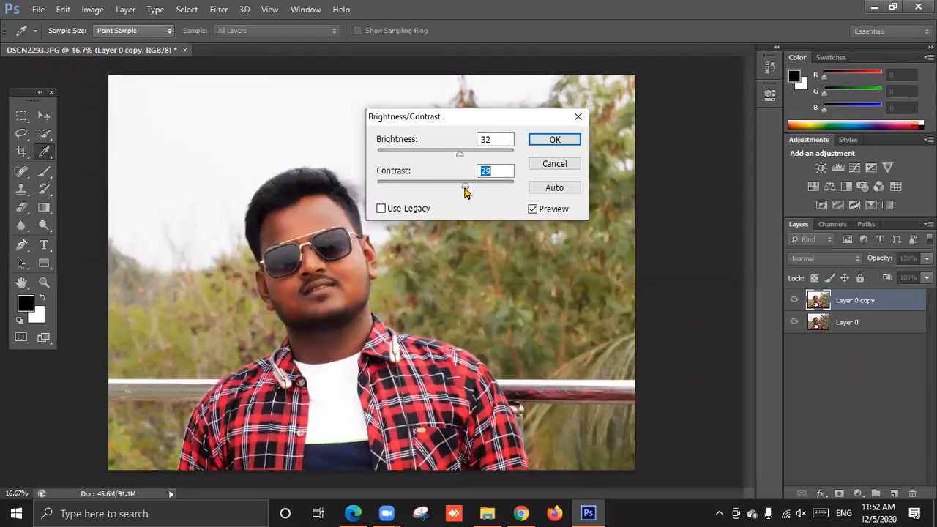
{"action": "left_click_drag", "start_coordinate": [462, 156], "coordinate": [469, 192]}
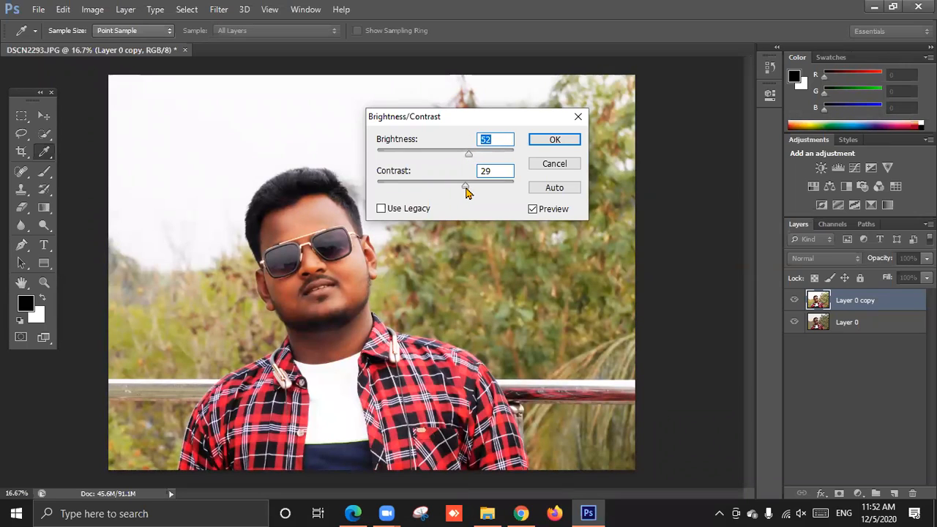
{"action": "left_click", "coordinate": [553, 141]}
{"action": "key", "text": "v"}
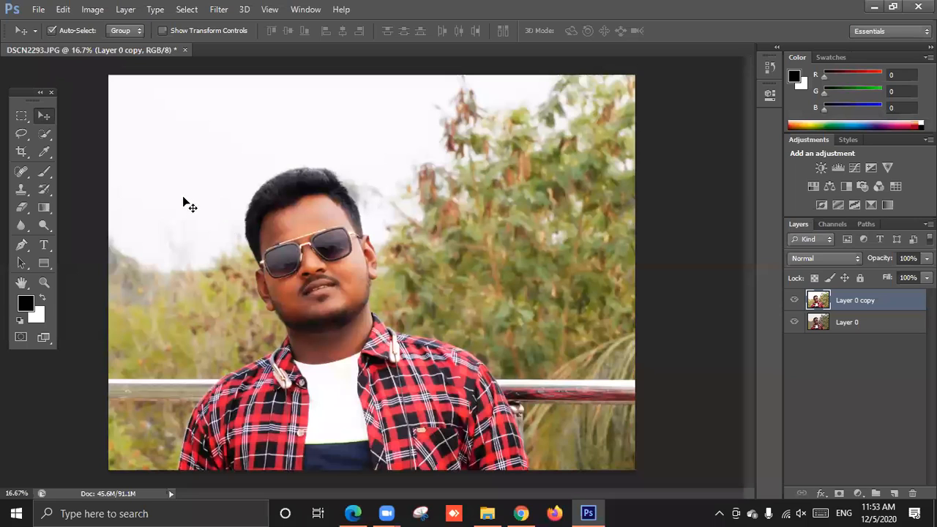
Step: Apply Levels to Layer 0 copy with RGB input levels 6, 1.02 and 227 and the output black level at 8
{"action": "left_click", "coordinate": [93, 9]}
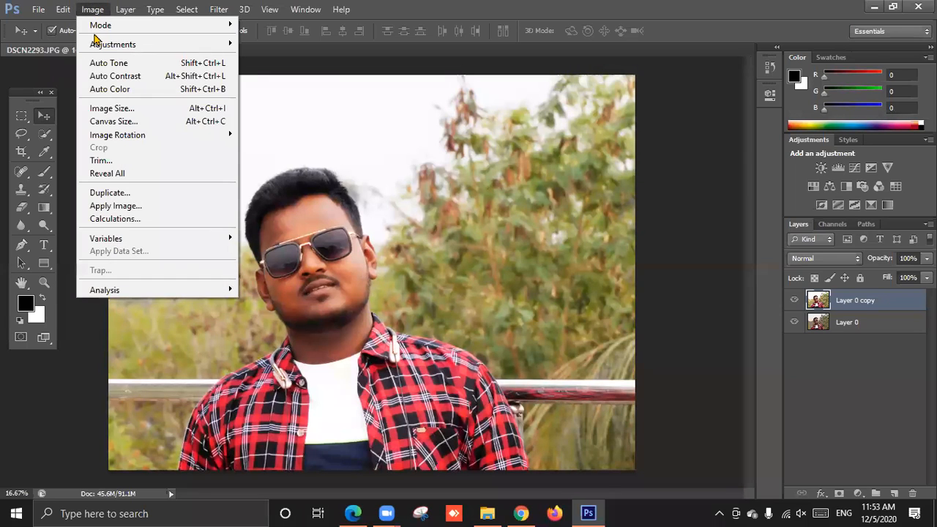
{"action": "mouse_move", "coordinate": [97, 45]}
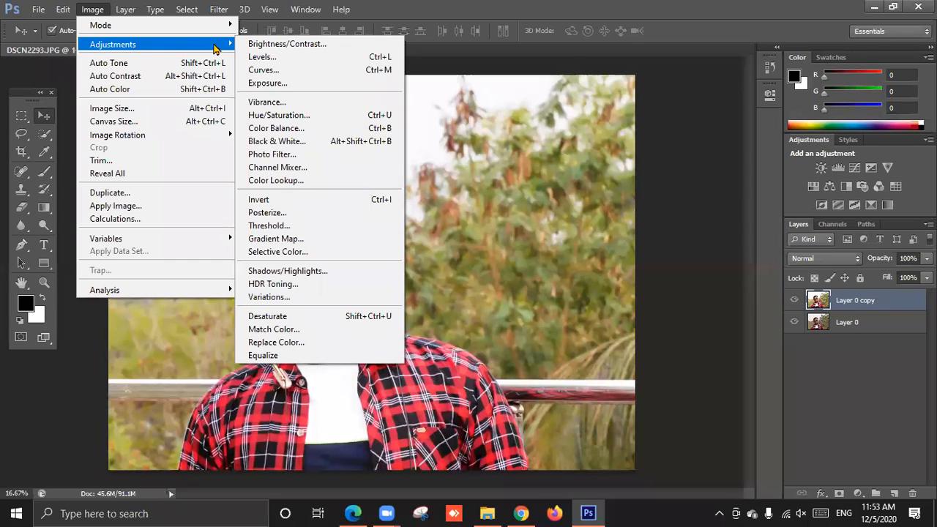
{"action": "left_click", "coordinate": [304, 59]}
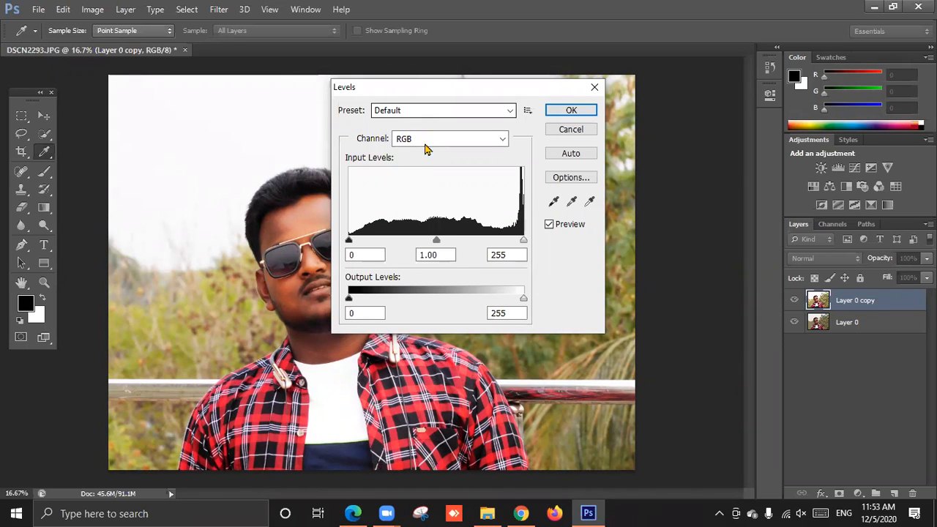
{"action": "mouse_move", "coordinate": [438, 242]}
{"action": "left_mouse_down"}
{"action": "mouse_move", "coordinate": [499, 249]}
{"action": "mouse_move", "coordinate": [397, 246]}
{"action": "mouse_move", "coordinate": [503, 262]}
{"action": "mouse_move", "coordinate": [442, 253]}
{"action": "left_mouse_up"}
{"action": "mouse_move", "coordinate": [349, 241]}
{"action": "left_mouse_down"}
{"action": "mouse_move", "coordinate": [365, 243]}
{"action": "mouse_move", "coordinate": [353, 250]}
{"action": "left_mouse_up"}
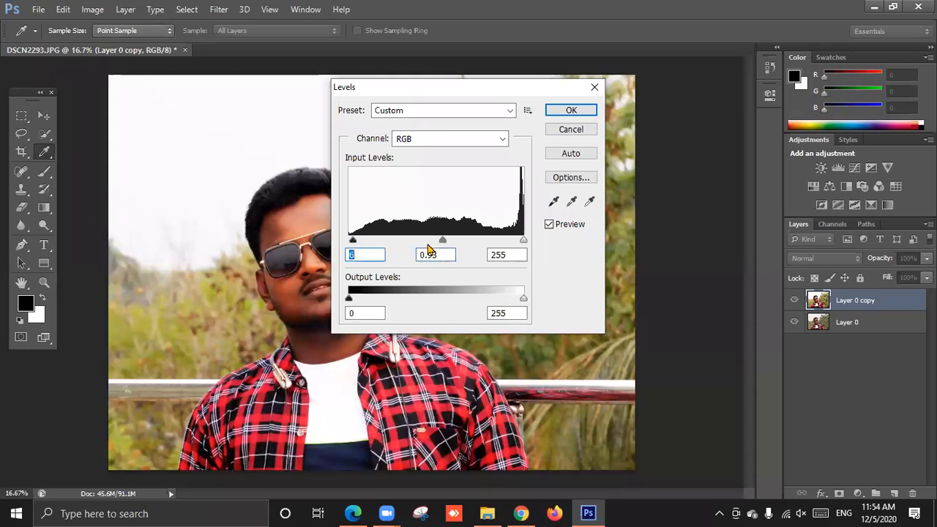
{"action": "left_click_drag", "start_coordinate": [441, 244], "coordinate": [438, 247]}
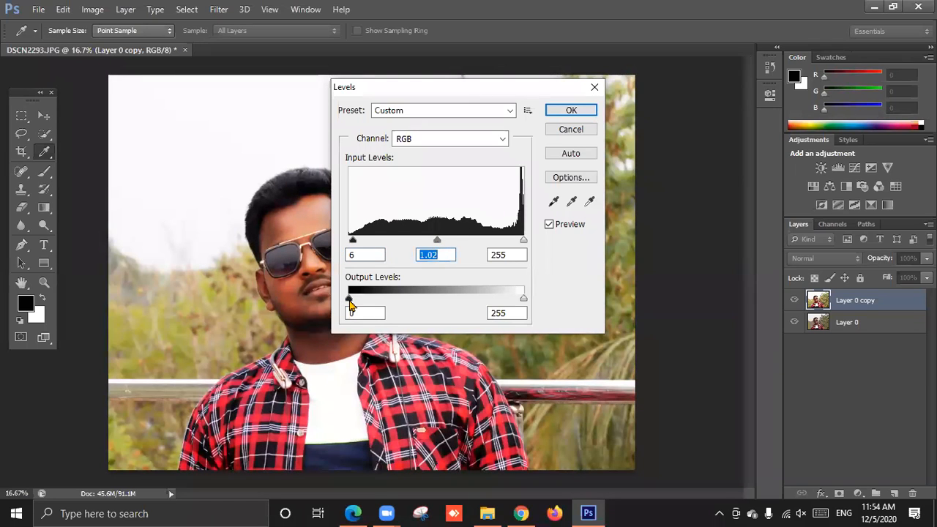
{"action": "mouse_move", "coordinate": [350, 300]}
{"action": "left_mouse_down"}
{"action": "mouse_move", "coordinate": [367, 304]}
{"action": "mouse_move", "coordinate": [354, 301]}
{"action": "left_mouse_up"}
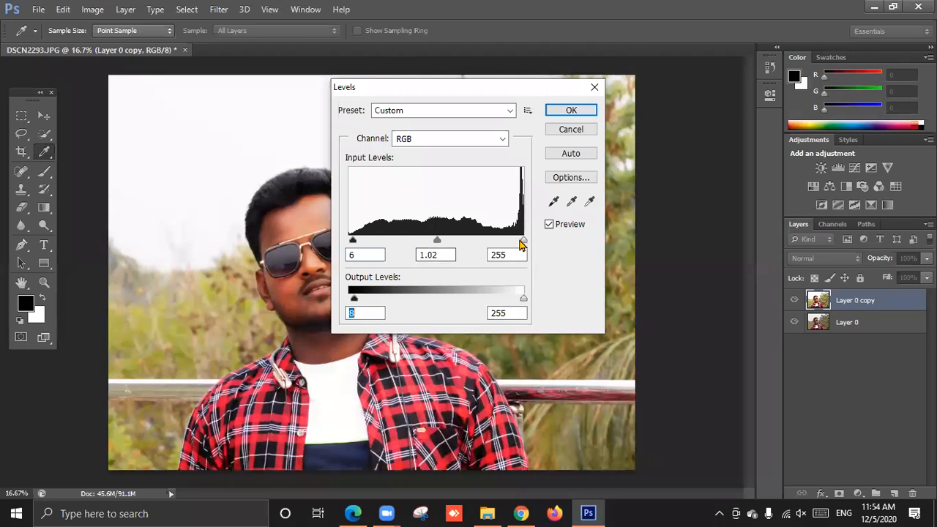
{"action": "left_click_drag", "start_coordinate": [524, 243], "coordinate": [504, 244]}
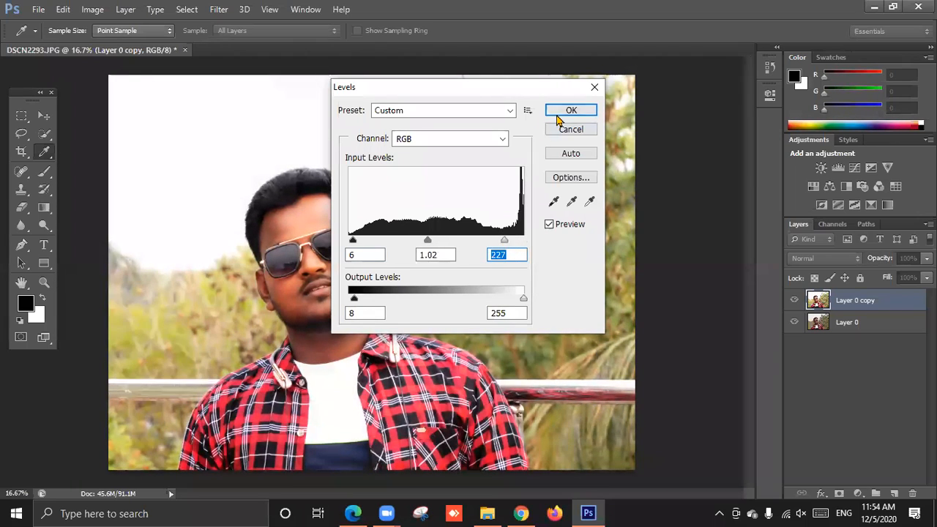
{"action": "left_click", "coordinate": [565, 110]}
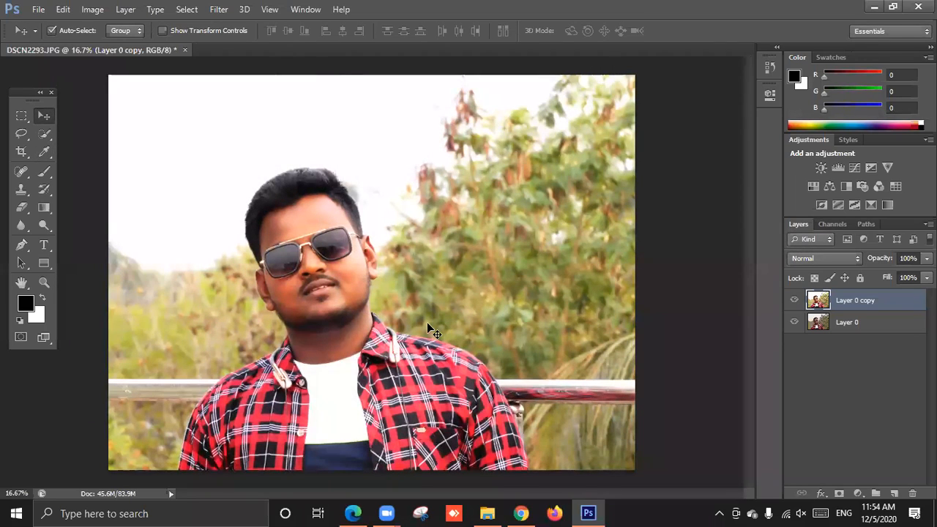
Step: Brighten Layer 0 copy with Curves, slightly raising a midtone point and placing a second RGB point at input 148, output 156
{"action": "left_click", "coordinate": [88, 9]}
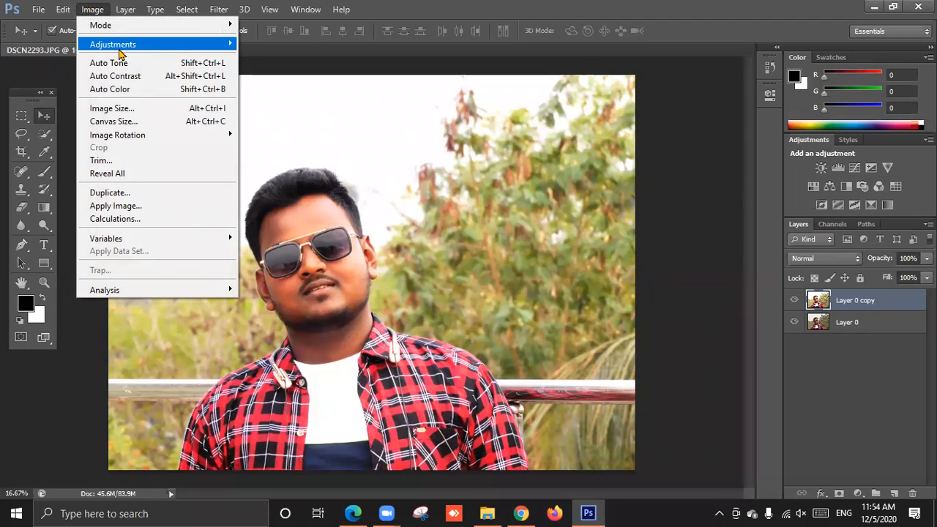
{"action": "mouse_move", "coordinate": [121, 46]}
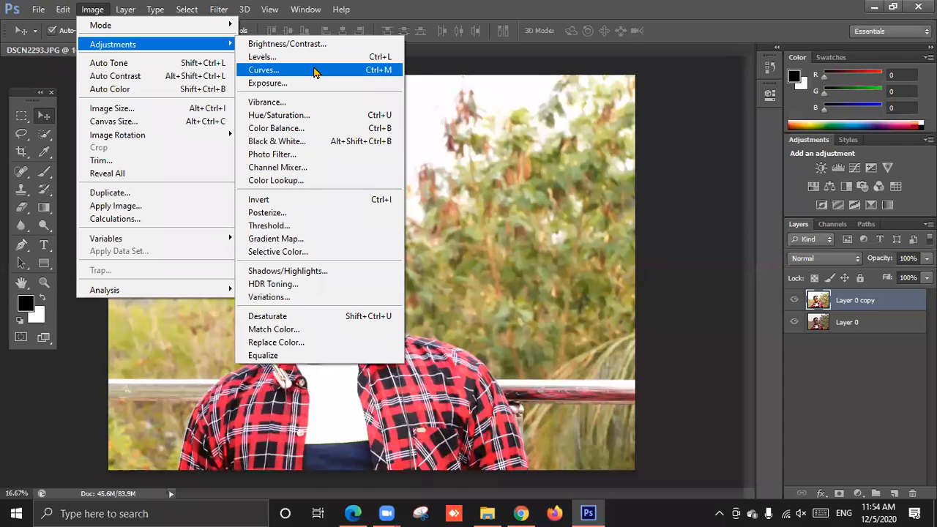
{"action": "left_click", "coordinate": [315, 71]}
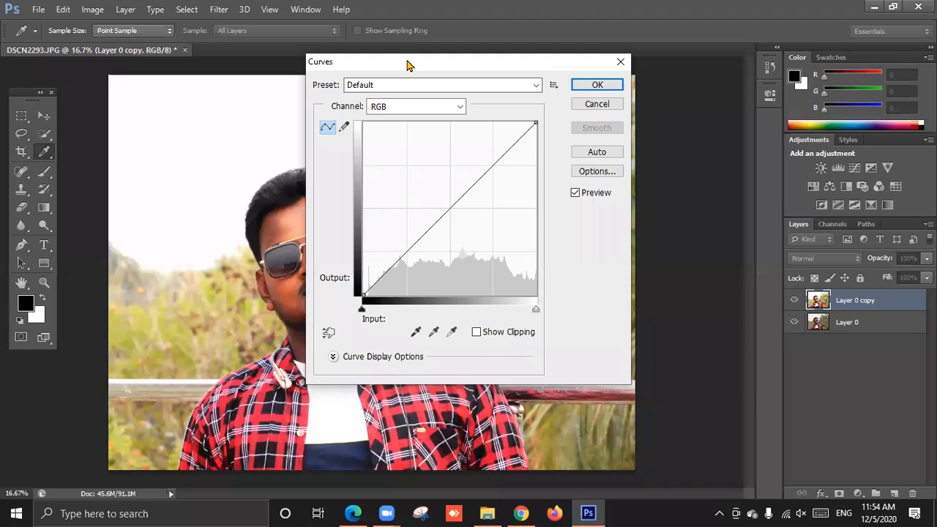
{"action": "left_click_drag", "start_coordinate": [407, 65], "coordinate": [560, 78]}
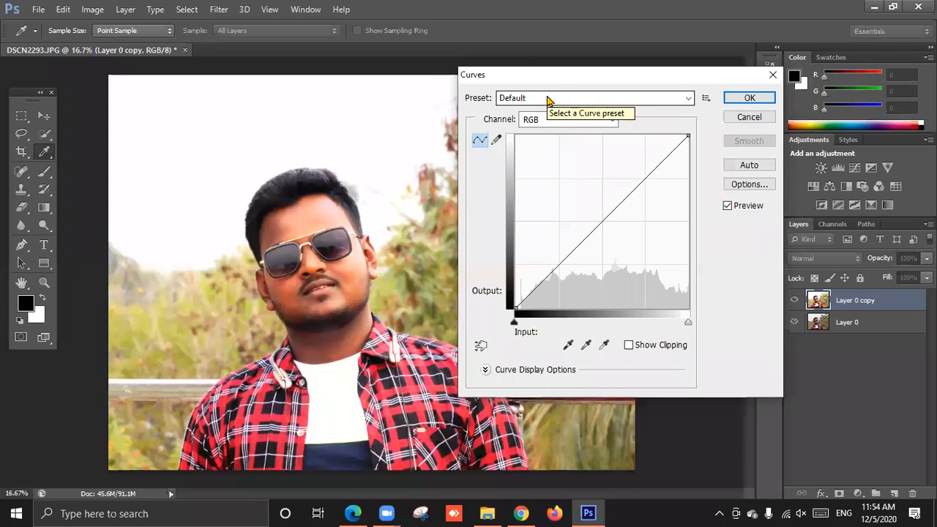
{"action": "left_click_drag", "start_coordinate": [578, 79], "coordinate": [603, 80]}
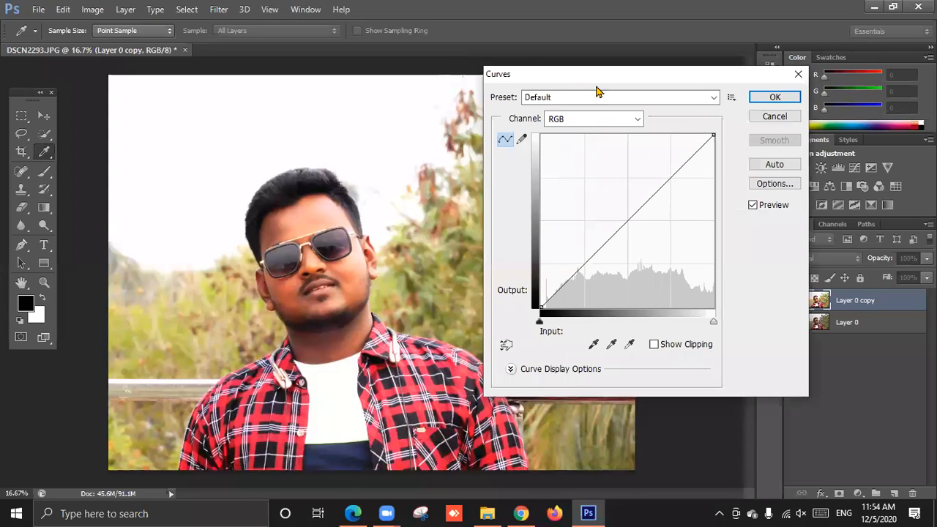
{"action": "left_click", "coordinate": [632, 216]}
{"action": "left_click_drag", "start_coordinate": [632, 216], "coordinate": [628, 213]}
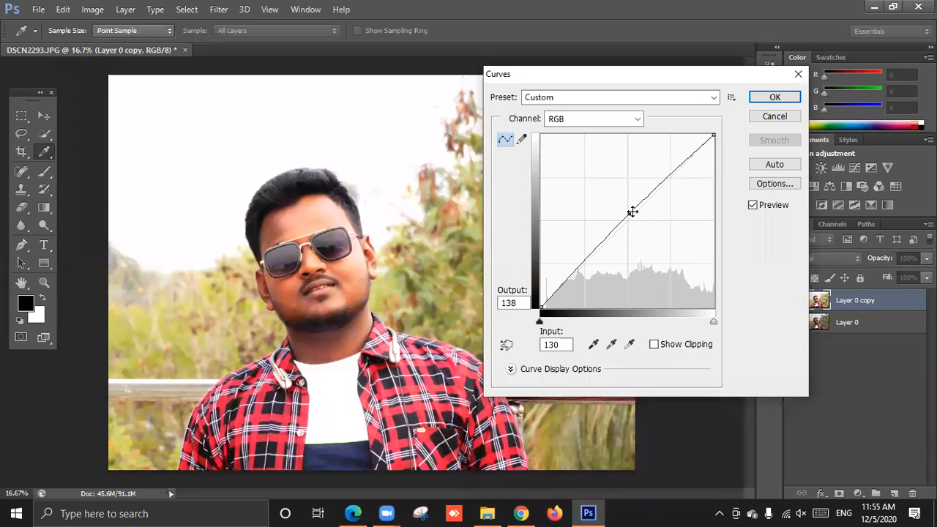
{"action": "left_click_drag", "start_coordinate": [634, 205], "coordinate": [639, 201]}
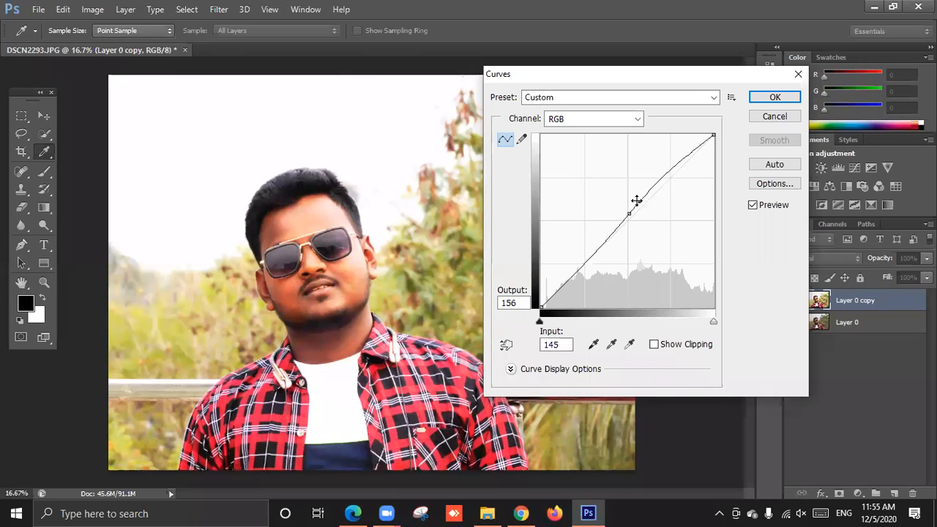
{"action": "left_click_drag", "start_coordinate": [636, 200], "coordinate": [638, 201]}
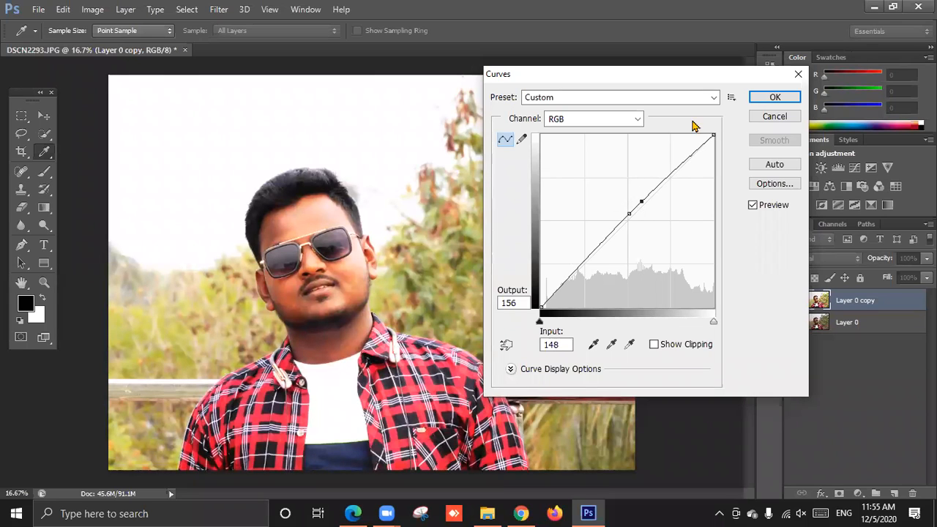
{"action": "left_click", "coordinate": [761, 97]}
{"action": "key", "text": "v"}
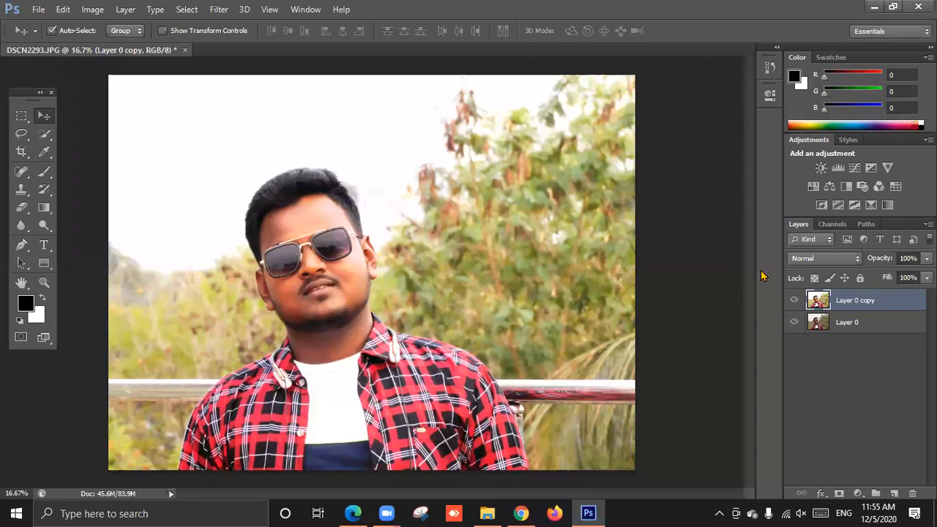
Step: Shift the original Layer 0 to the left and Layer 0 copy to the right so both portraits show side by side
{"action": "left_click", "coordinate": [796, 300]}
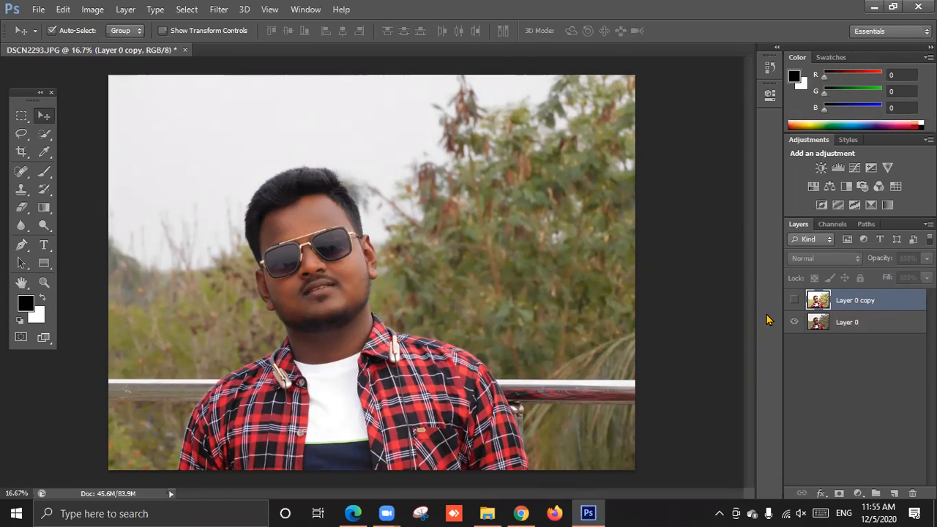
{"action": "left_click_drag", "start_coordinate": [397, 212], "coordinate": [262, 208]}
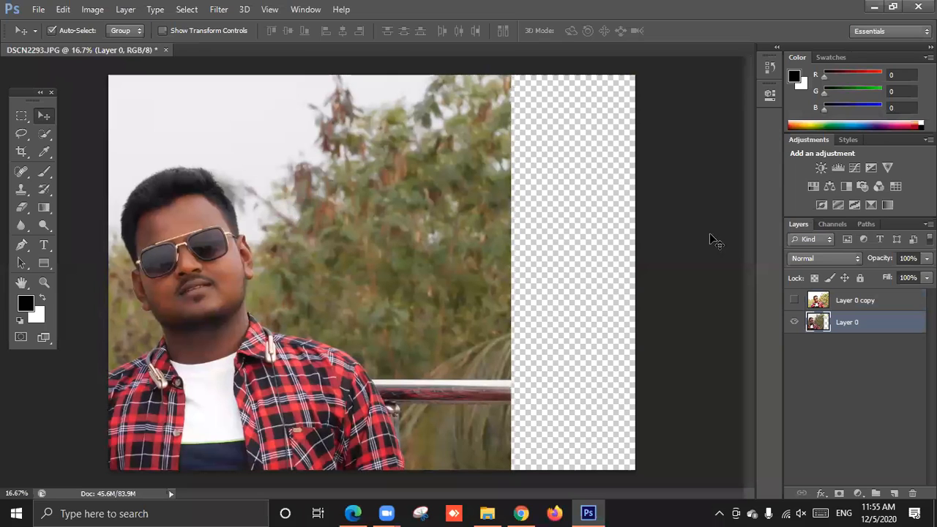
{"action": "left_click", "coordinate": [796, 302]}
{"action": "left_click_drag", "start_coordinate": [543, 221], "coordinate": [508, 199]}
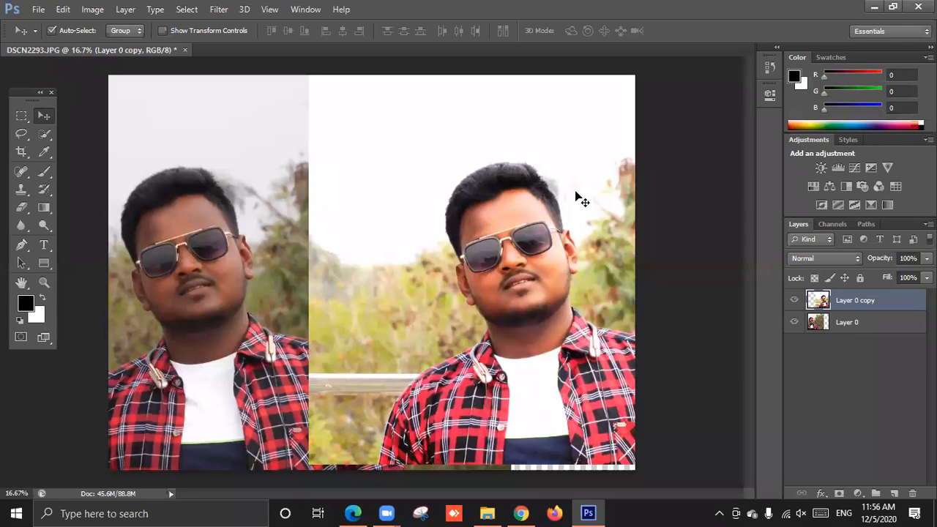
Step: Darken Layer 0 copy with Curves, pulling a single RGB curve point down to input 93, output 45
{"action": "left_click", "coordinate": [92, 8]}
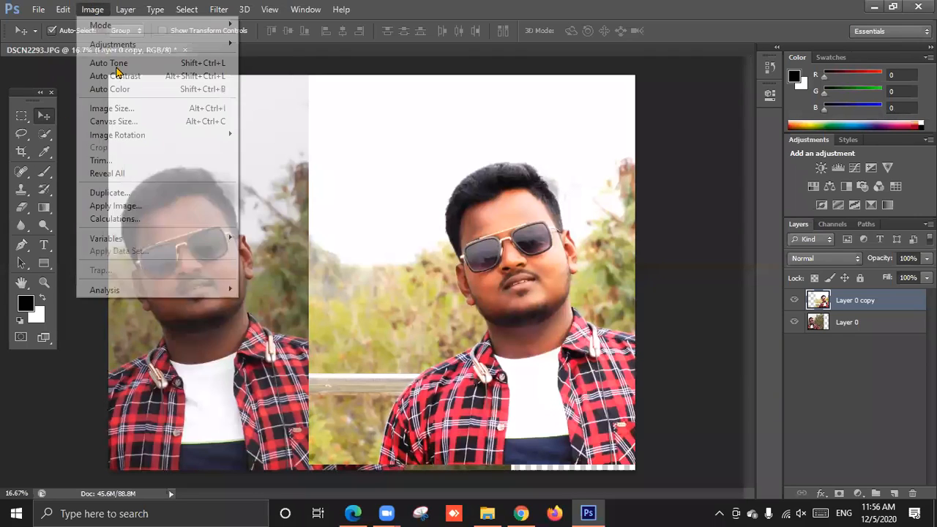
{"action": "mouse_move", "coordinate": [140, 48]}
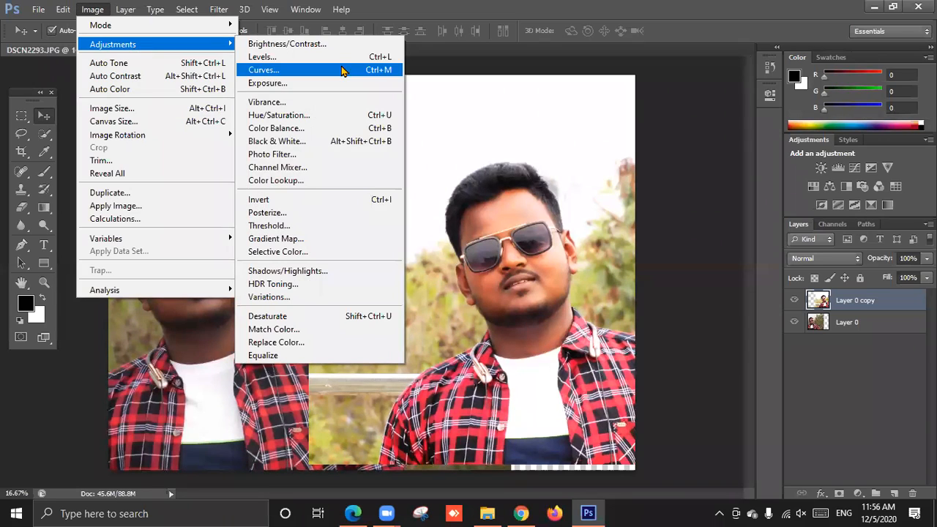
{"action": "left_click", "coordinate": [342, 71]}
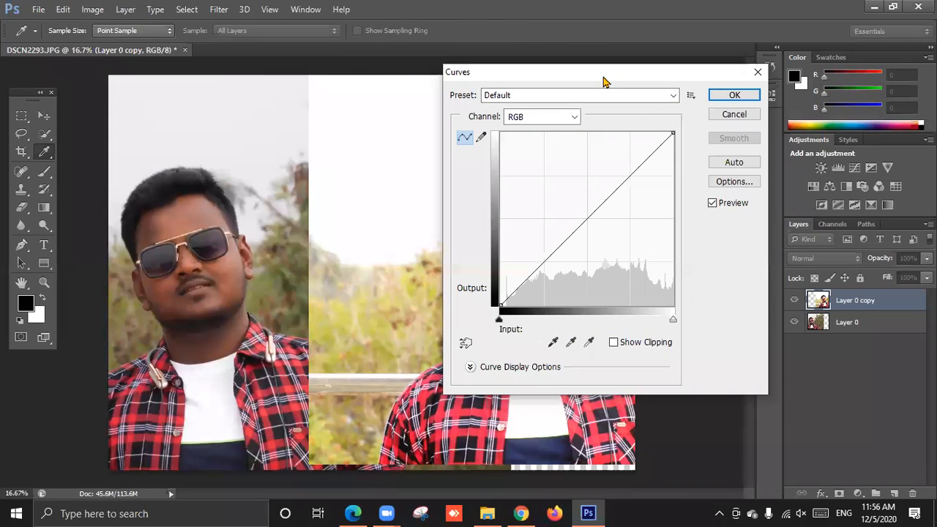
{"action": "left_click_drag", "start_coordinate": [597, 76], "coordinate": [727, 88]}
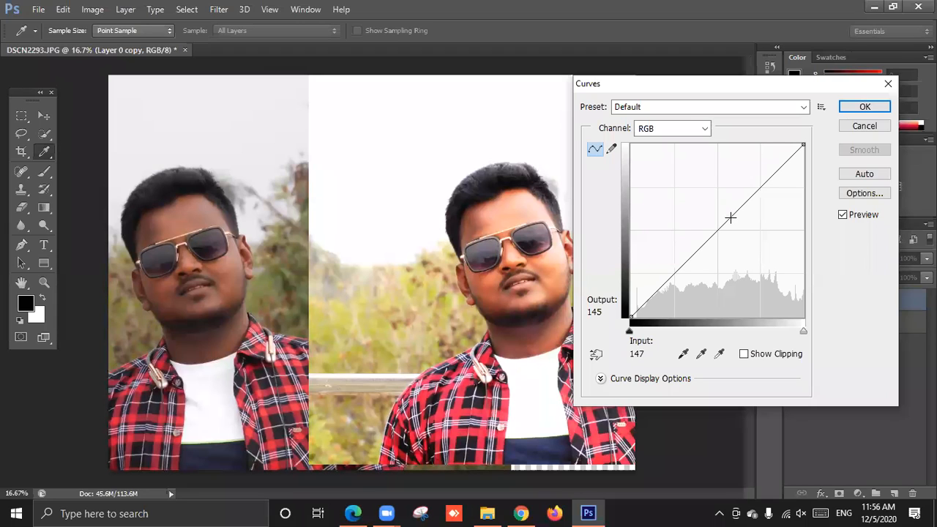
{"action": "left_click_drag", "start_coordinate": [730, 218], "coordinate": [752, 236]}
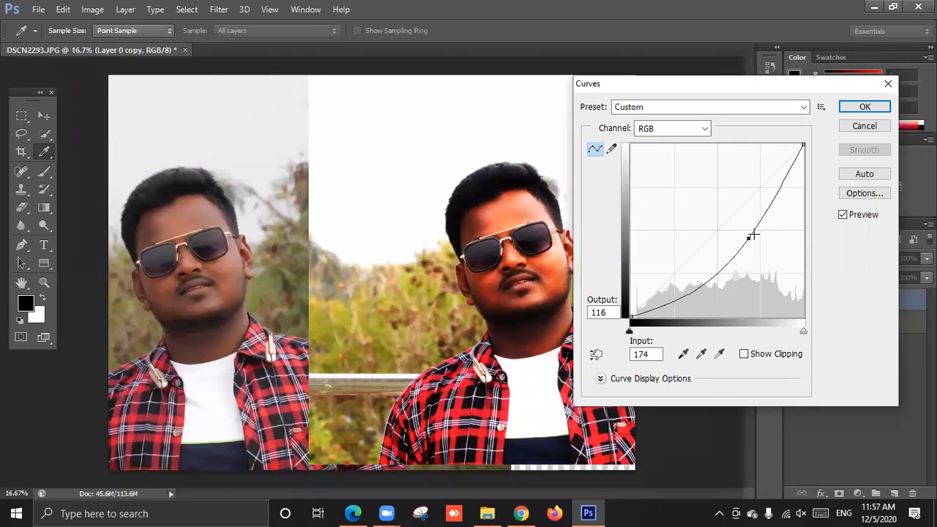
{"action": "left_click_drag", "start_coordinate": [749, 235], "coordinate": [698, 287]}
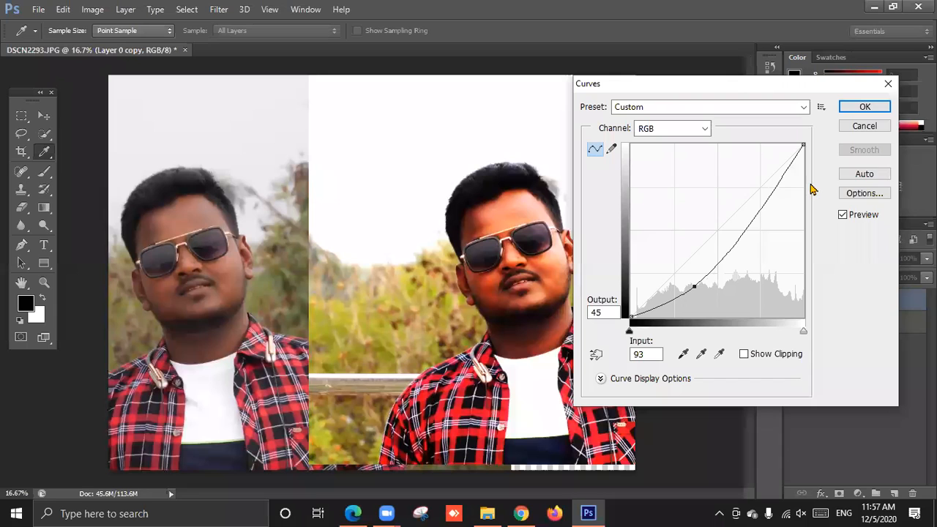
Step: Apply an automatic Curves correction to Layer 0 copy
{"action": "left_click", "coordinate": [866, 173]}
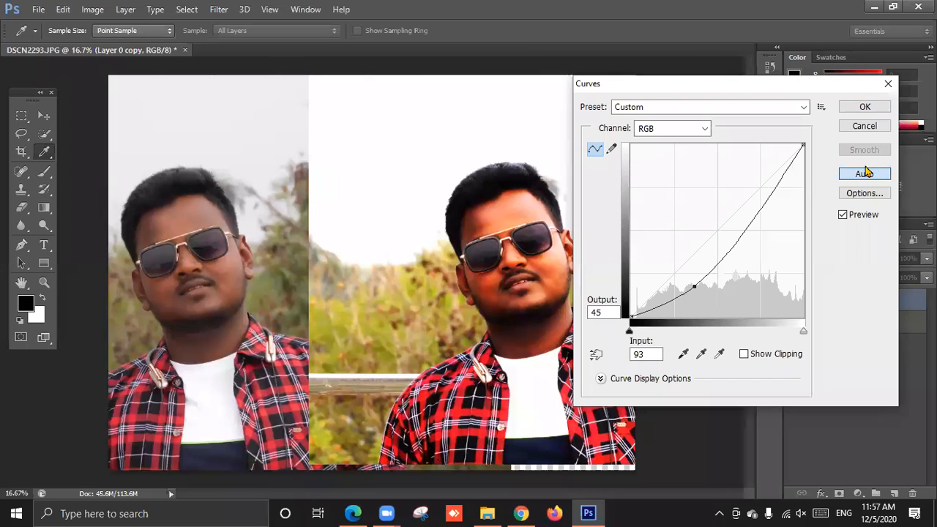
{"action": "left_click", "coordinate": [862, 175]}
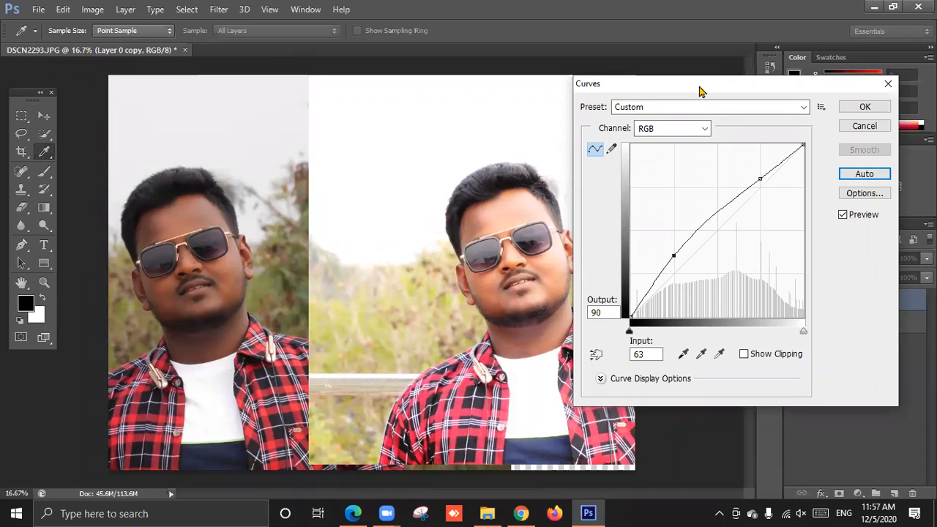
{"action": "left_click_drag", "start_coordinate": [700, 91], "coordinate": [615, 136]}
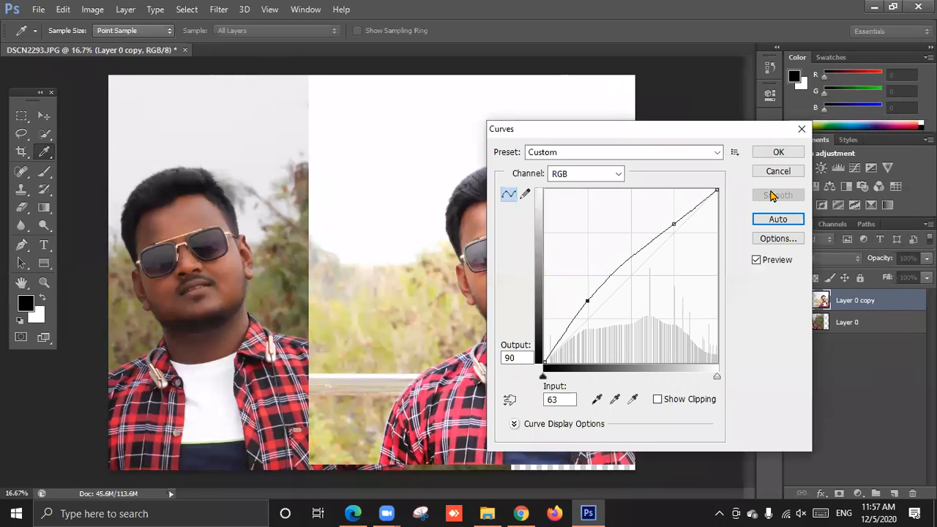
{"action": "left_click", "coordinate": [784, 153]}
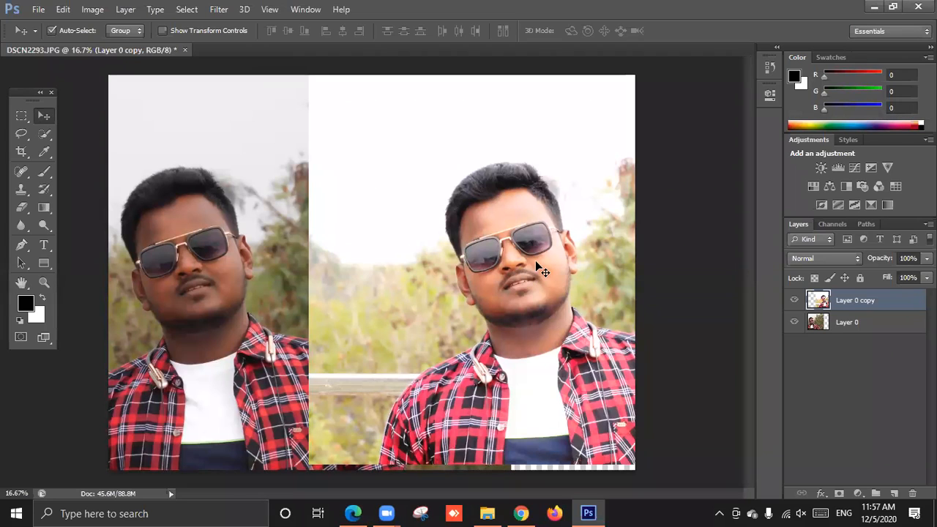
Step: Hide Layer 0 and move Layer 0 copy so its photo fills the canvas
{"action": "left_click", "coordinate": [229, 321]}
{"action": "left_click", "coordinate": [795, 324]}
{"action": "left_click_drag", "start_coordinate": [489, 278], "coordinate": [297, 290]}
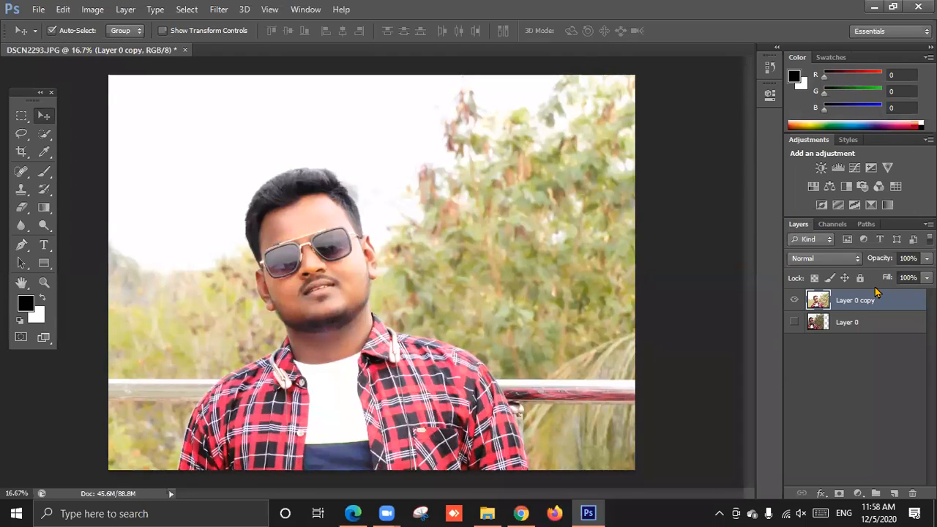
Step: Activate the Quick Selection Tool and enlarge its brush to 250
{"action": "left_click", "coordinate": [44, 136]}
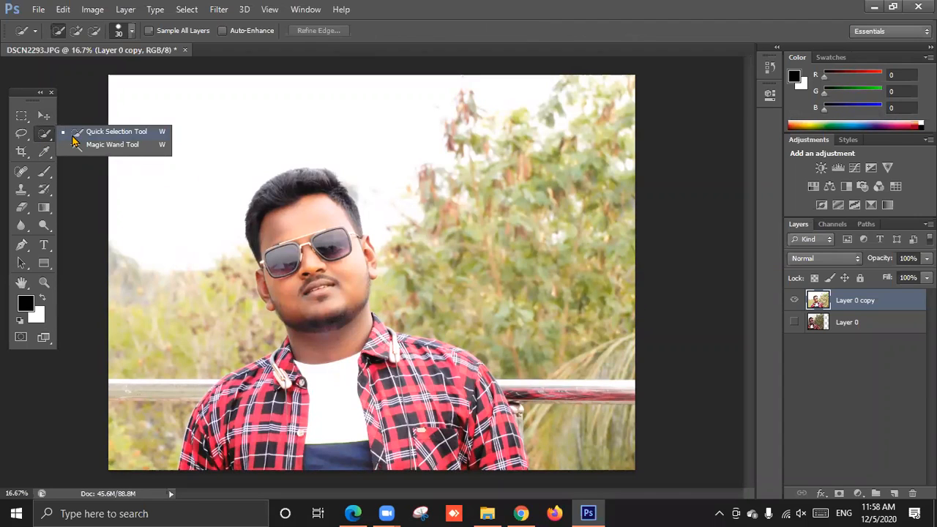
{"action": "left_click", "coordinate": [73, 133]}
{"action": "key", "text": "bracketright"}
{"action": "key", "text": "bracketright"}
{"action": "key", "text": "bracketright"}
{"action": "key", "text": "bracketright"}
{"action": "key", "text": "bracketright"}
{"action": "key", "text": "bracketright"}
{"action": "key", "text": "bracketright"}
{"action": "key", "text": "bracketright"}
{"action": "key", "text": "bracketright"}
{"action": "key", "text": "bracketright"}
{"action": "key", "text": "bracketright"}
{"action": "key", "text": "bracketright"}
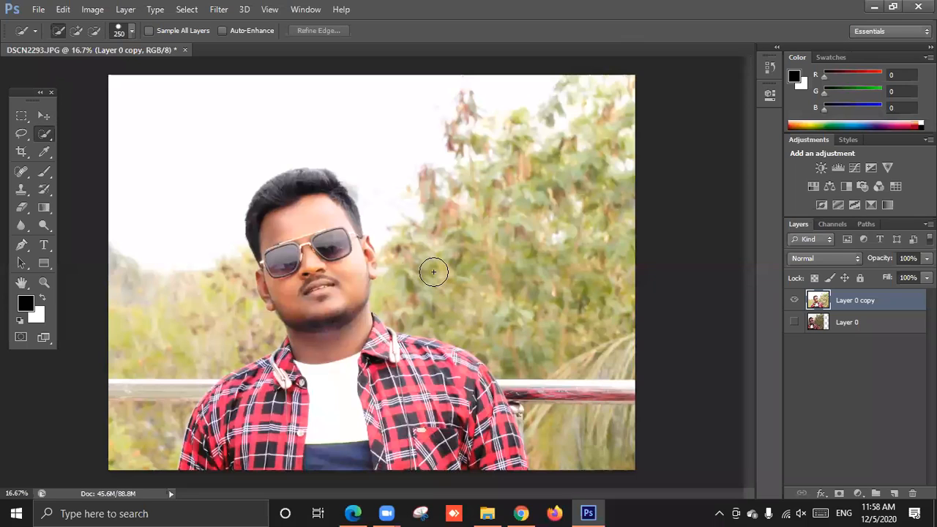
Step: Select the whole background around the man on Layer 0 copy with the Quick Selection Tool, including the areas below the railing
{"action": "left_click", "coordinate": [489, 274]}
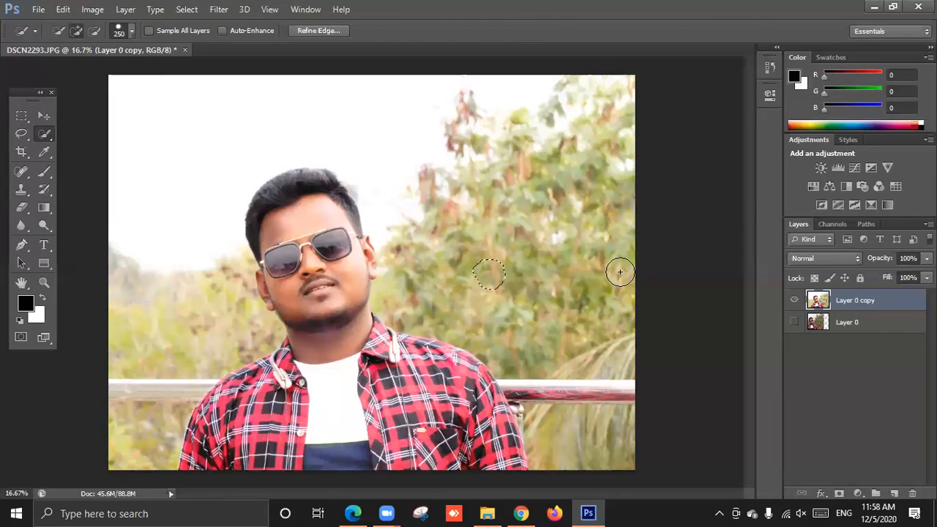
{"action": "key", "text": "ctrl+d"}
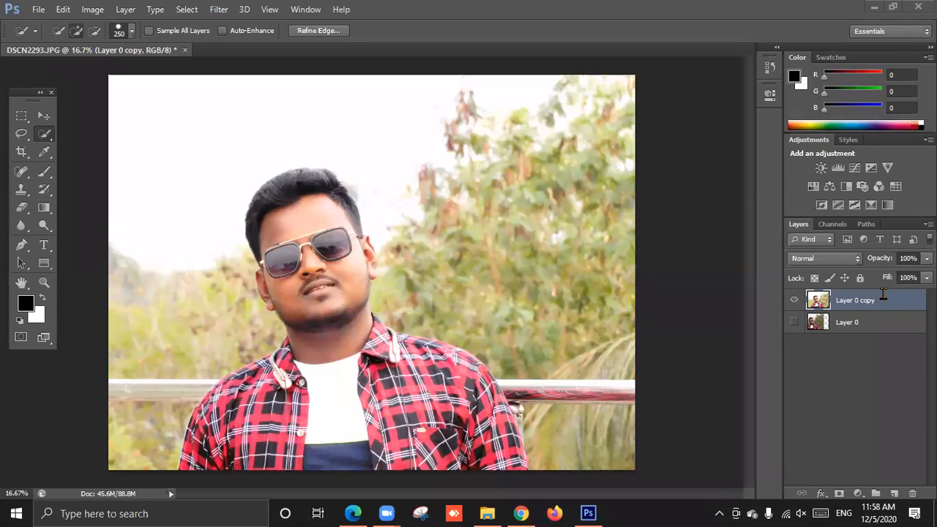
{"action": "left_click", "coordinate": [489, 275]}
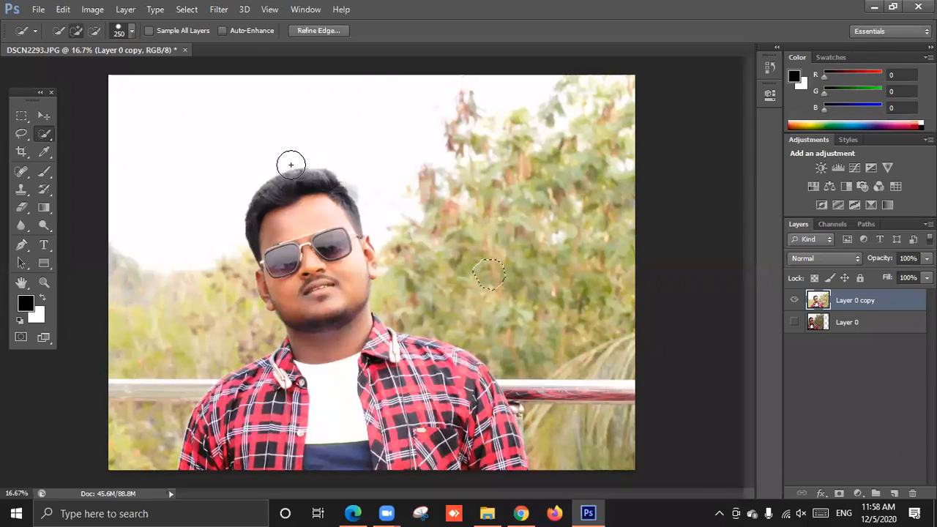
{"action": "left_click", "coordinate": [43, 138]}
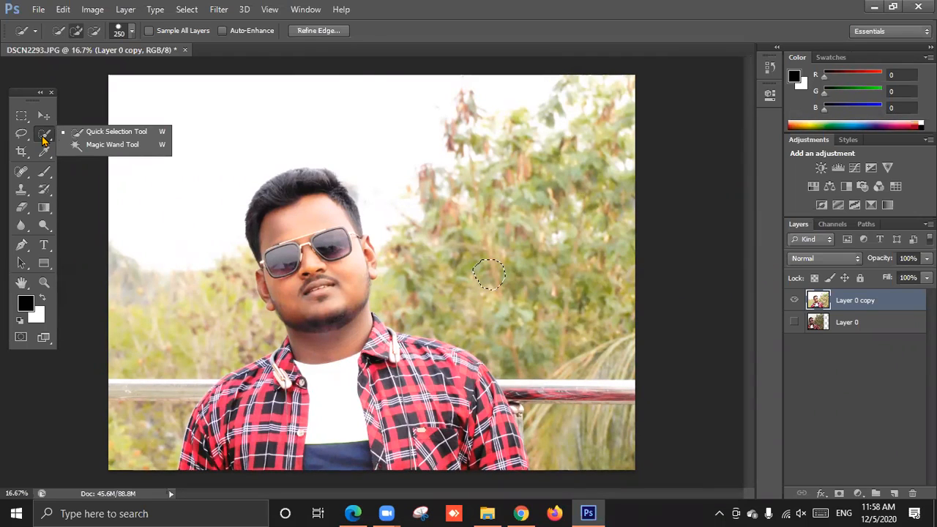
{"action": "left_click", "coordinate": [119, 135]}
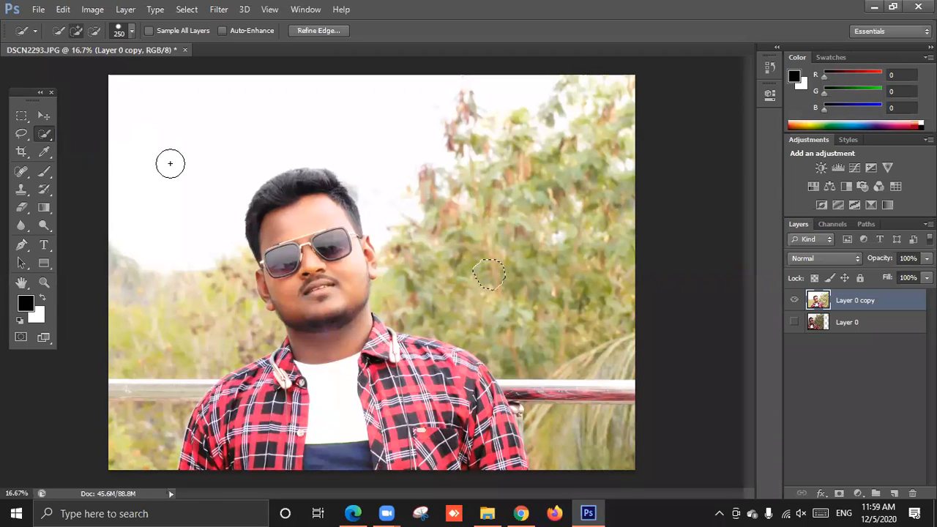
{"action": "left_click_drag", "start_coordinate": [464, 279], "coordinate": [516, 314]}
{"action": "mouse_move", "coordinate": [587, 356]}
{"action": "left_mouse_down"}
{"action": "mouse_move", "coordinate": [578, 251]}
{"action": "mouse_move", "coordinate": [580, 344]}
{"action": "mouse_move", "coordinate": [456, 109]}
{"action": "mouse_move", "coordinate": [424, 96]}
{"action": "mouse_move", "coordinate": [424, 167]}
{"action": "mouse_move", "coordinate": [330, 105]}
{"action": "mouse_move", "coordinate": [269, 103]}
{"action": "mouse_move", "coordinate": [182, 126]}
{"action": "left_mouse_up"}
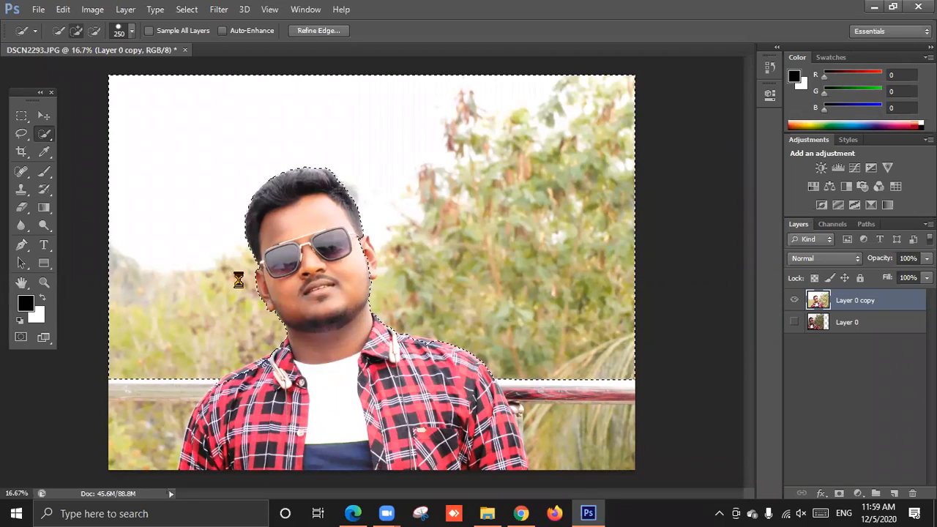
{"action": "left_click", "coordinate": [126, 408]}
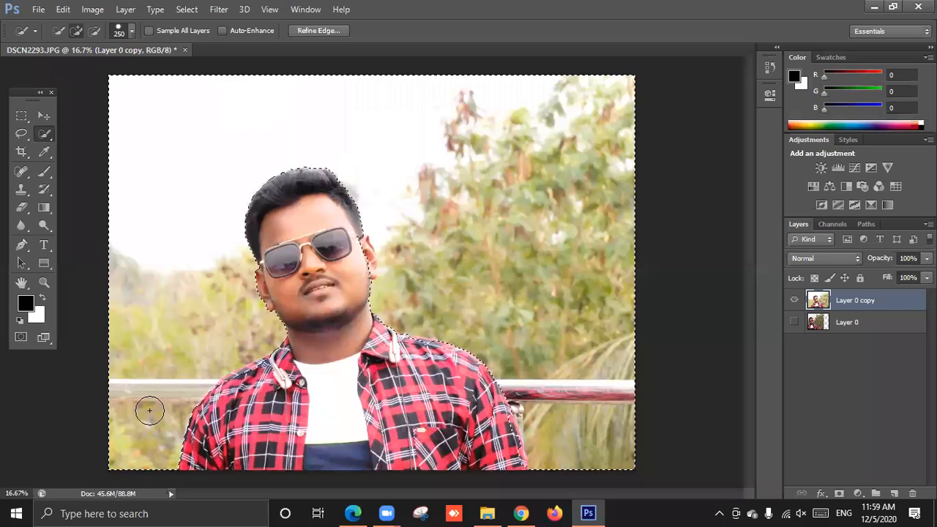
Step: Try deleting the selected background from Layer 0 copy, and undo the deletion
{"action": "key", "text": "Delete"}
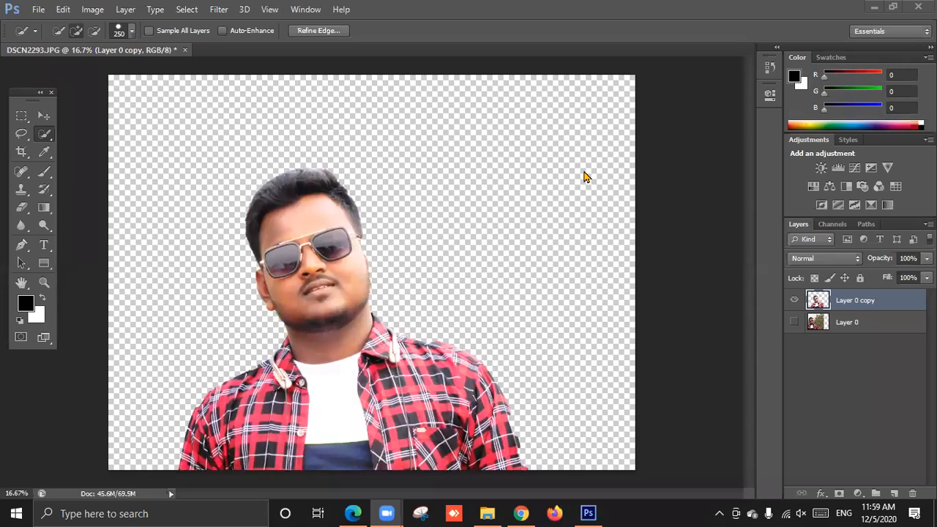
{"action": "left_click", "coordinate": [503, 219]}
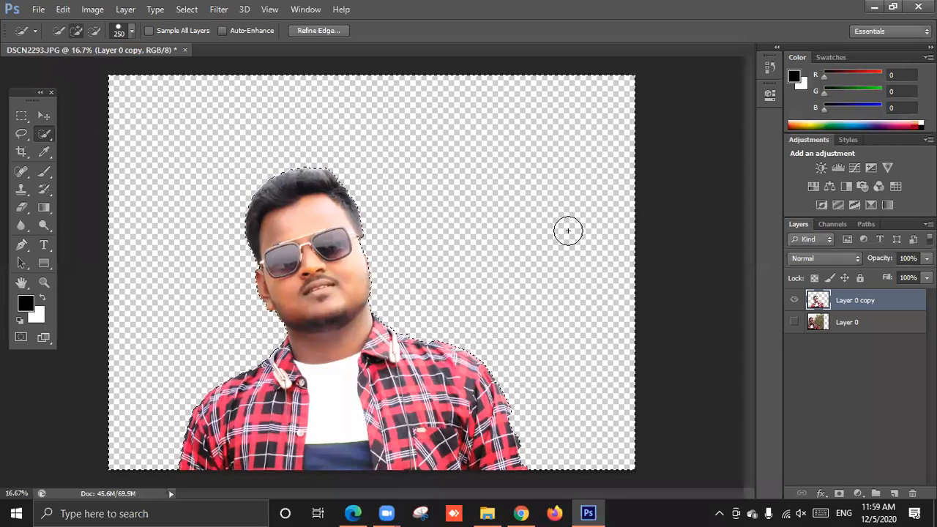
{"action": "left_click", "coordinate": [493, 222]}
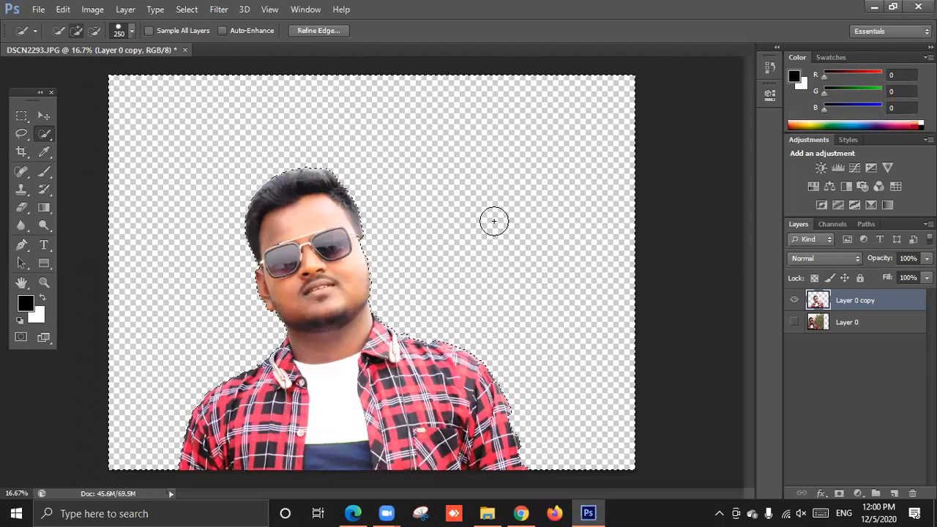
{"action": "key", "text": "ctrl+z"}
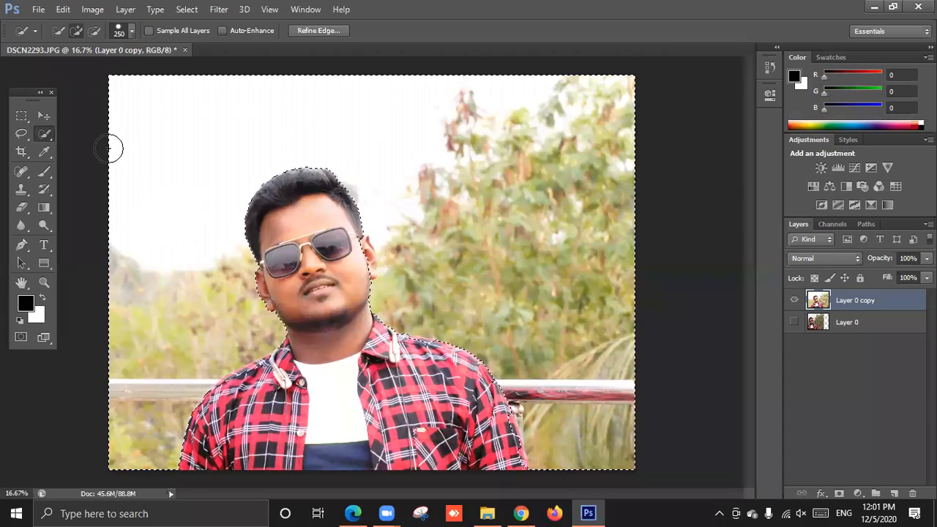
Step: Set the Quick Selection Tool to subtract and remove the ear on the image's right side from the background selection
{"action": "left_click", "coordinate": [93, 31]}
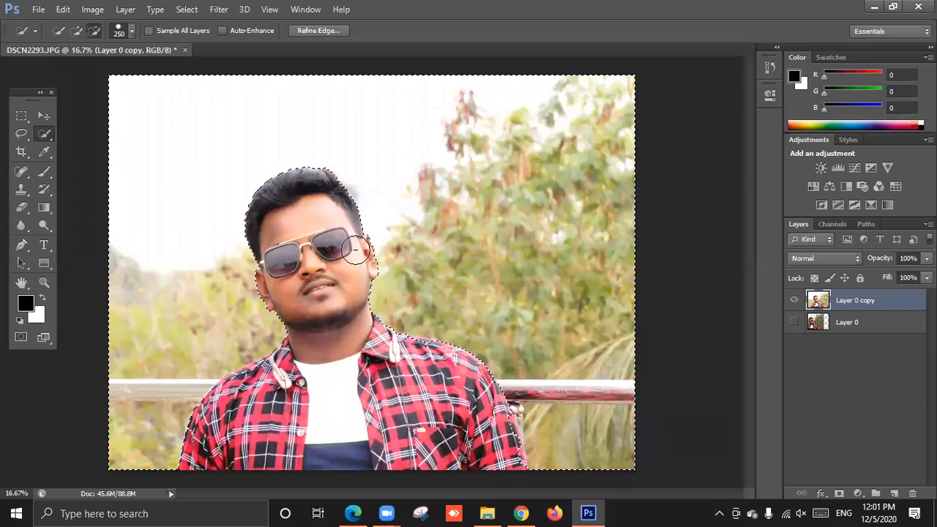
{"action": "scroll", "coordinate": [357, 251], "scroll_direction": "up", "scroll_amount": 3}
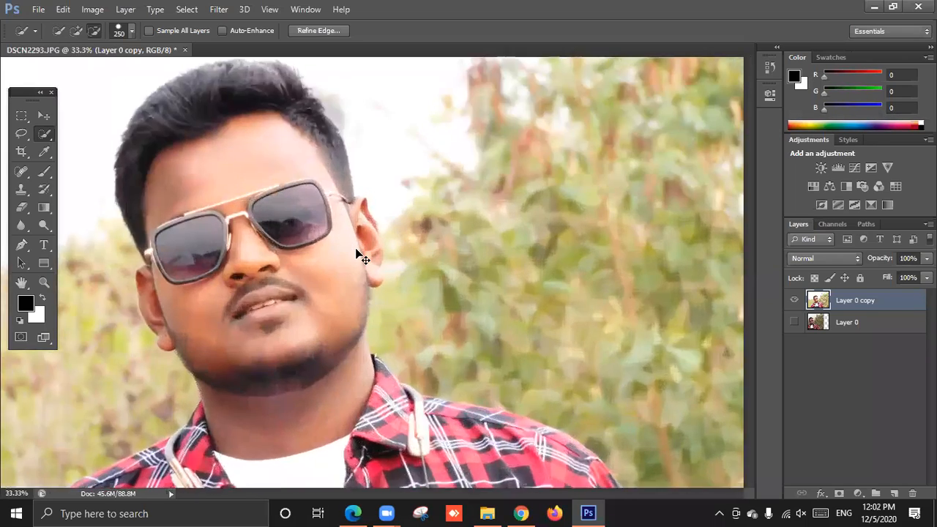
{"action": "left_click_drag", "start_coordinate": [344, 234], "coordinate": [339, 218]}
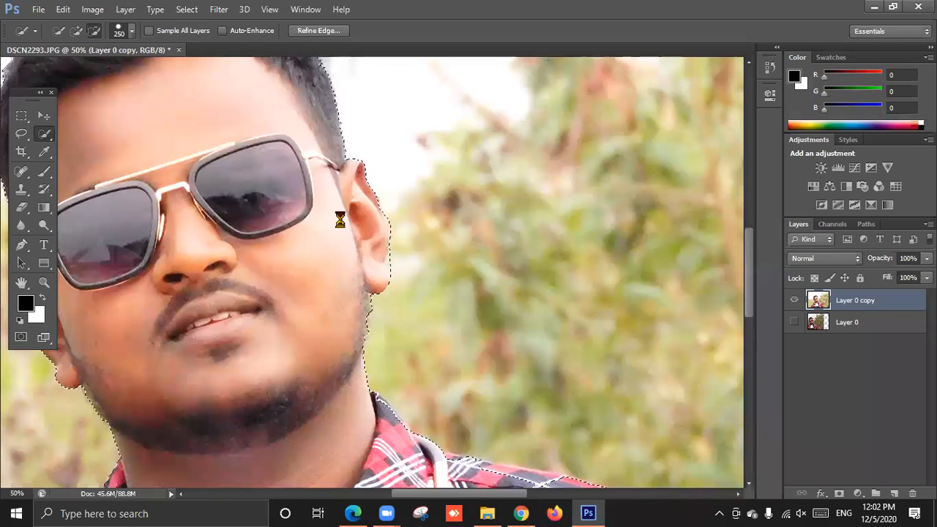
Step: Subtract the neck, collar and shoulder edges on the image's right side, plus the shirt front, from the background selection
{"action": "scroll", "coordinate": [339, 244], "scroll_direction": "down", "scroll_amount": 1}
{"action": "scroll", "coordinate": [339, 243], "scroll_direction": "down", "scroll_amount": 5}
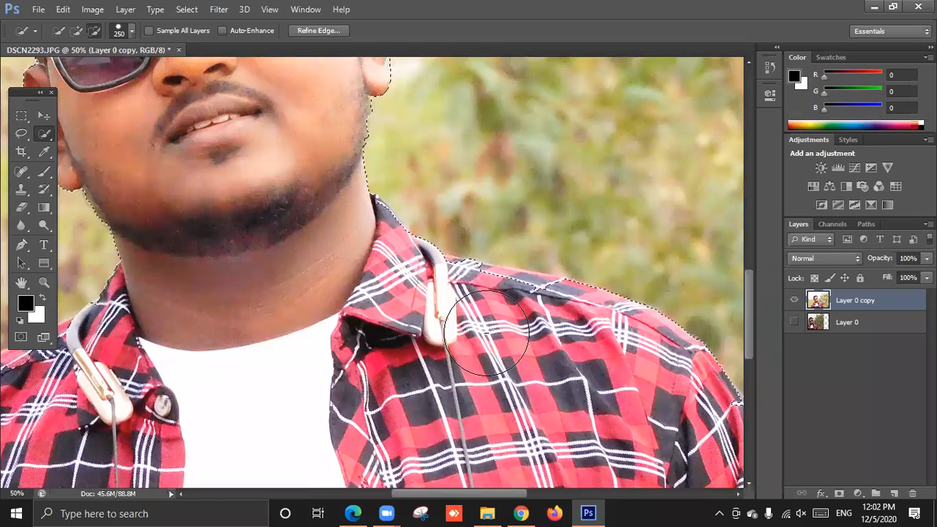
{"action": "left_click", "coordinate": [524, 316]}
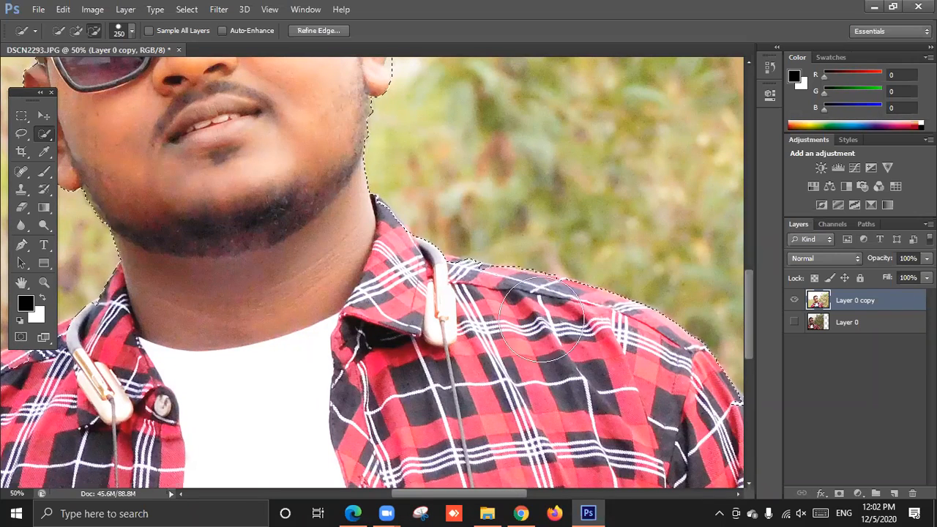
{"action": "left_click", "coordinate": [467, 312]}
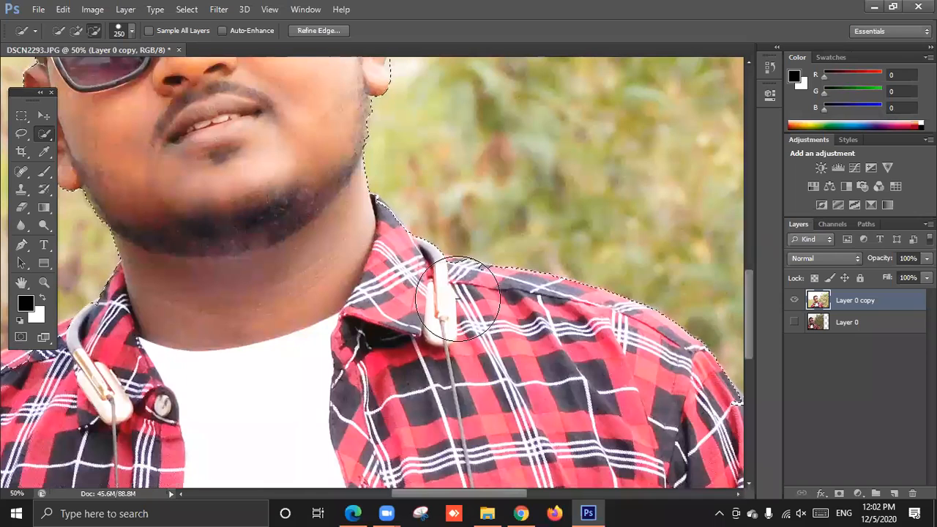
{"action": "scroll", "coordinate": [339, 335], "scroll_direction": "up", "scroll_amount": 1}
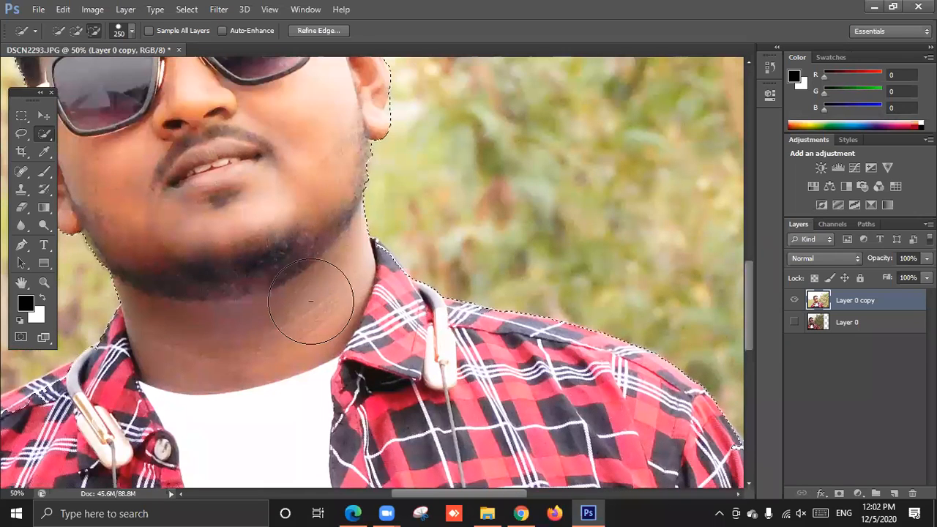
{"action": "left_click", "coordinate": [350, 284]}
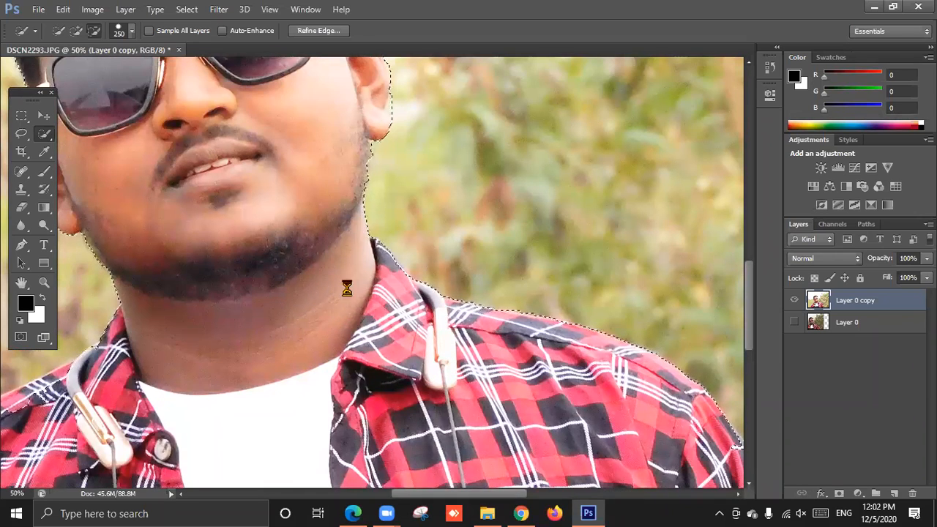
{"action": "scroll", "coordinate": [344, 289], "scroll_direction": "down", "scroll_amount": 1}
{"action": "scroll", "coordinate": [344, 287], "scroll_direction": "down", "scroll_amount": 4}
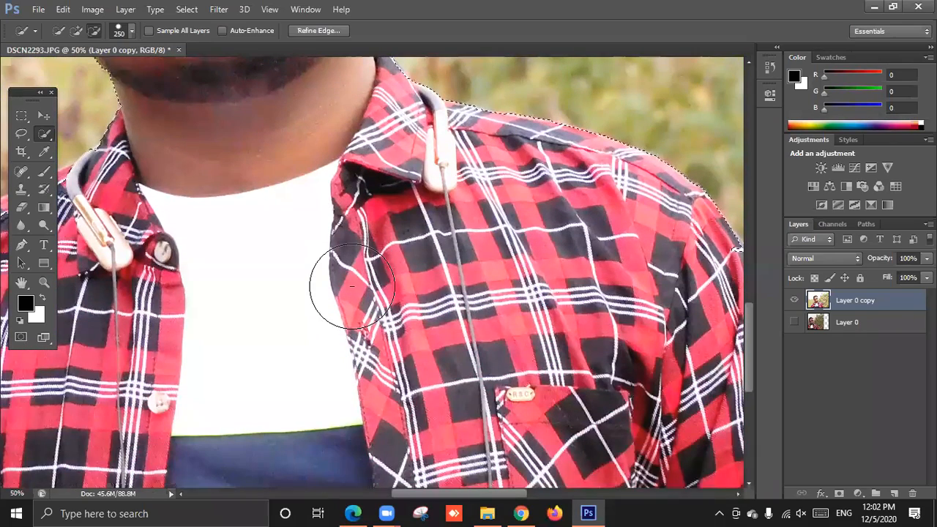
{"action": "left_click_drag", "start_coordinate": [335, 282], "coordinate": [290, 296]}
Step: Subtract the shirt sleeve beside the railing post from the background selection so its outline follows the arm
{"action": "scroll", "coordinate": [366, 282], "scroll_direction": "right", "scroll_amount": 2}
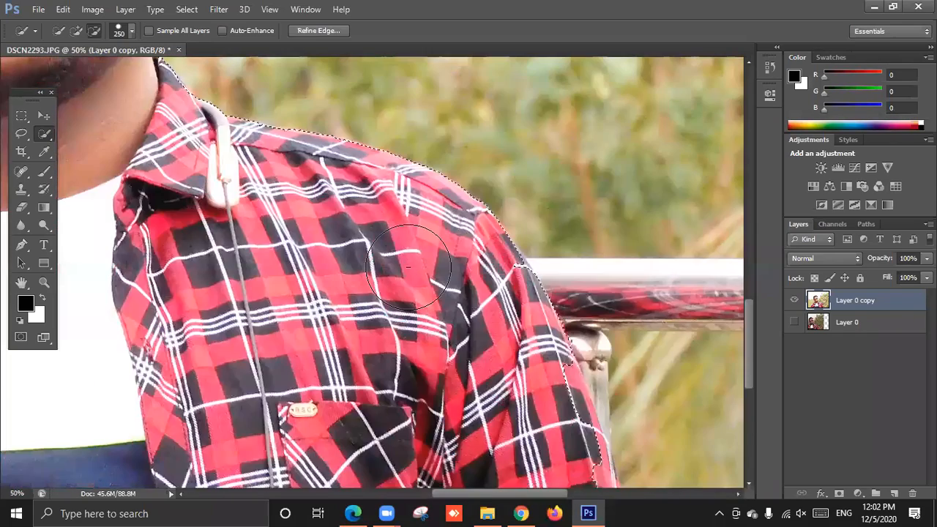
{"action": "scroll", "coordinate": [373, 219], "scroll_direction": "down", "scroll_amount": 4}
{"action": "scroll", "coordinate": [373, 218], "scroll_direction": "right", "scroll_amount": 2}
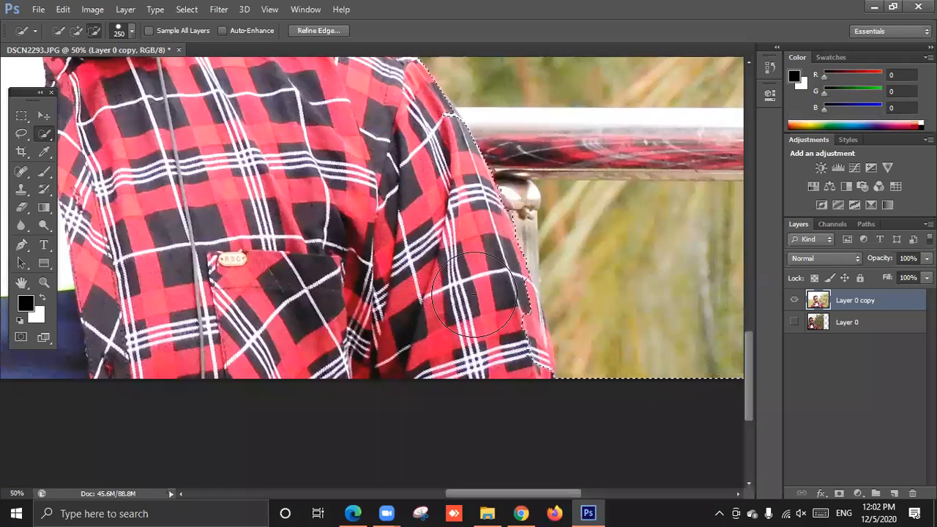
{"action": "scroll", "coordinate": [476, 297], "scroll_direction": "down", "scroll_amount": 1}
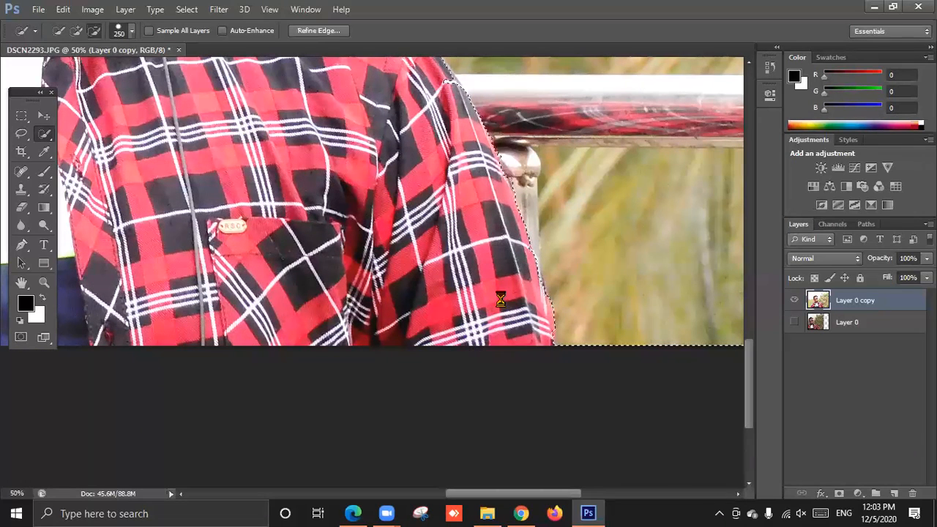
{"action": "scroll", "coordinate": [500, 299], "scroll_direction": "up", "scroll_amount": 1}
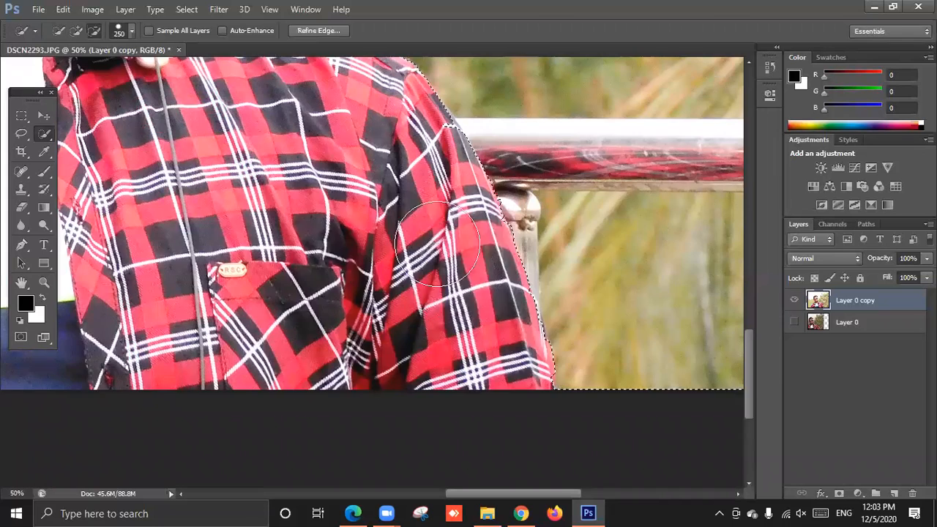
Step: Subtract the collar and shoulder edge on the image's left side from the background selection
{"action": "scroll", "coordinate": [422, 220], "scroll_direction": "up", "scroll_amount": 2}
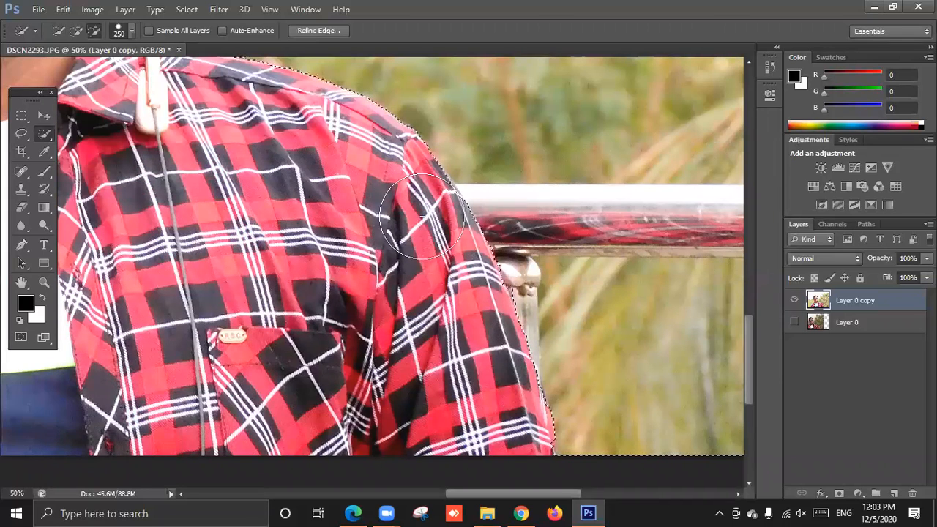
{"action": "scroll", "coordinate": [410, 213], "scroll_direction": "up", "scroll_amount": 2}
{"action": "scroll", "coordinate": [342, 355], "scroll_direction": "up", "scroll_amount": 1}
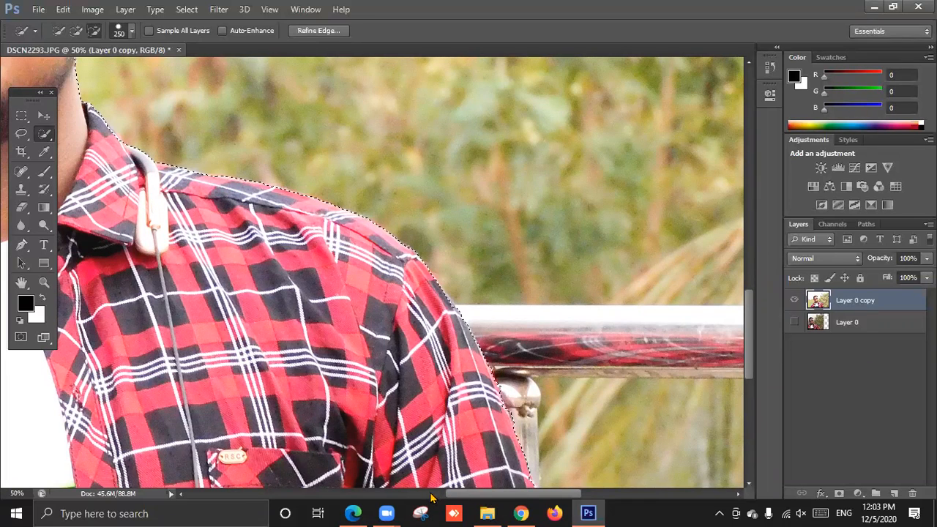
{"action": "left_click", "coordinate": [397, 494]}
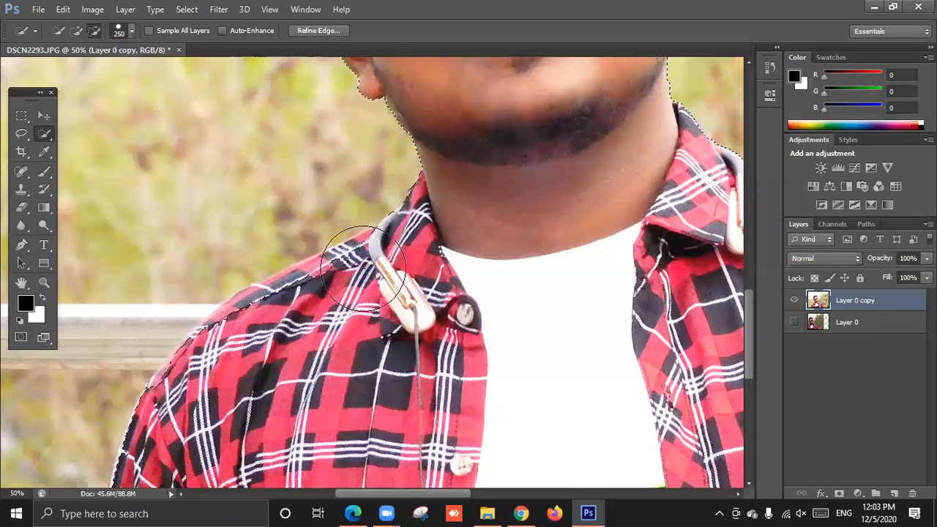
{"action": "left_click_drag", "start_coordinate": [356, 274], "coordinate": [366, 284]}
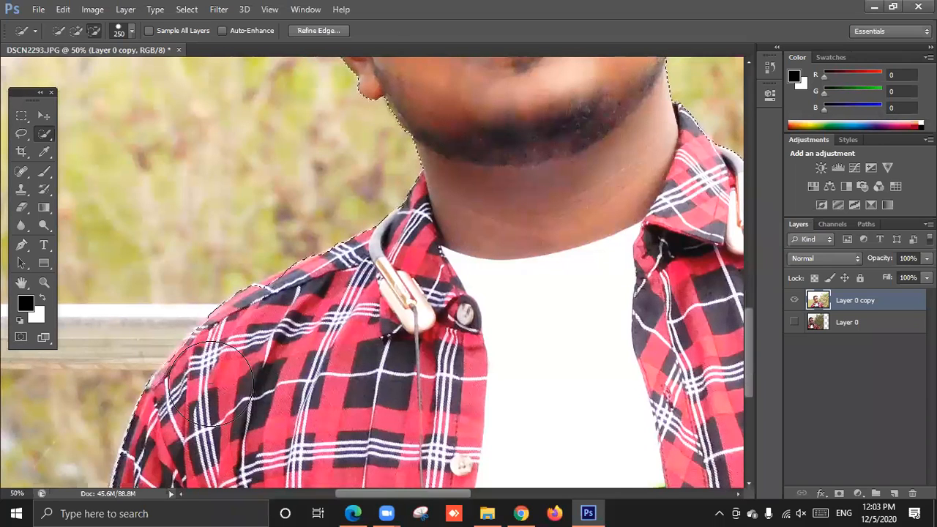
Step: Check the selection outline around the whole man, delete the selected background from Layer 0 copy, and deselect
{"action": "scroll", "coordinate": [205, 380], "scroll_direction": "down", "scroll_amount": 3}
{"action": "scroll", "coordinate": [216, 364], "scroll_direction": "down", "scroll_amount": 1}
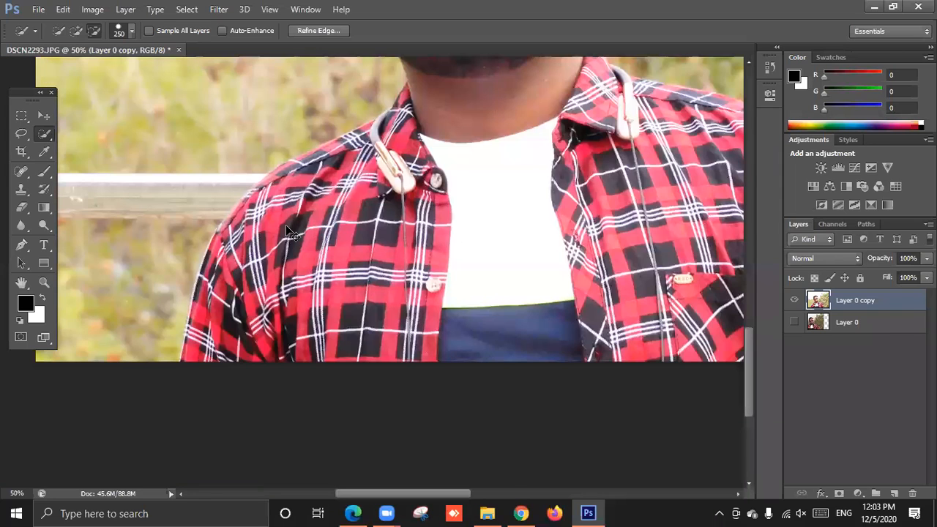
{"action": "key", "text": "ctrl+minus"}
{"action": "key", "text": "ctrl+minus"}
{"action": "key", "text": "ctrl+minus"}
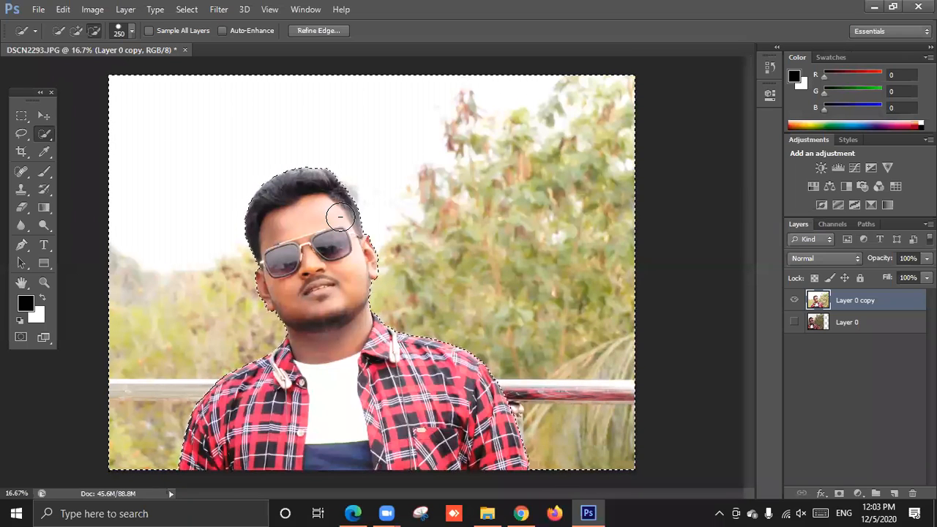
{"action": "key", "text": "Delete"}
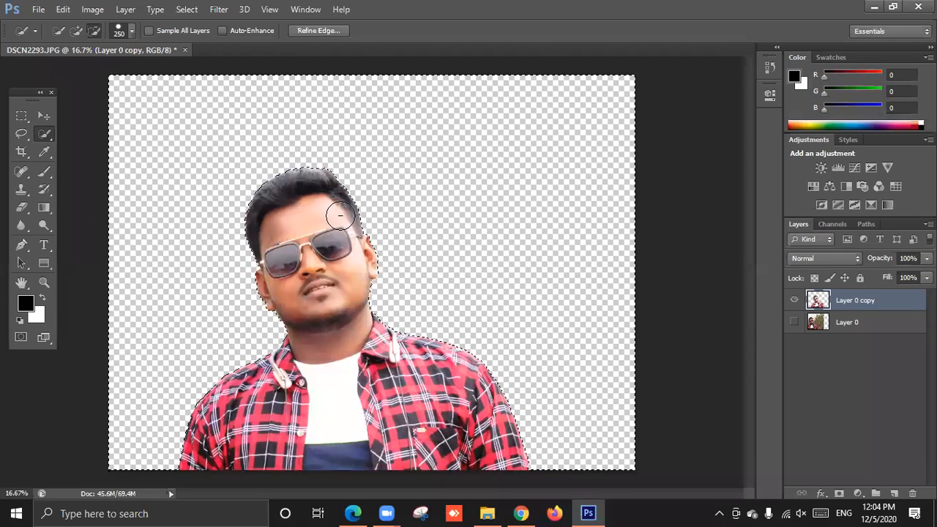
{"action": "key", "text": "ctrl+d"}
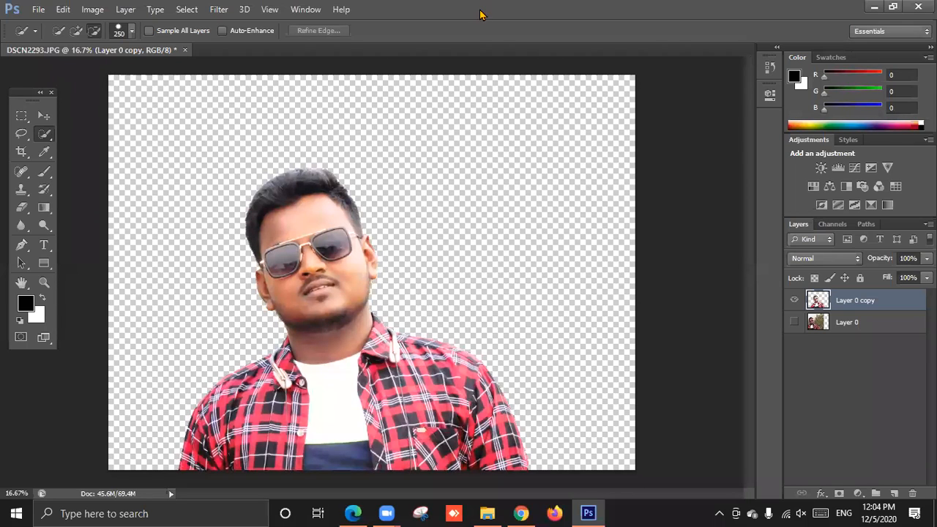
Step: Switch to Chrome and search Google Images for "snow background images" in a new tab
{"action": "left_click", "coordinate": [522, 514]}
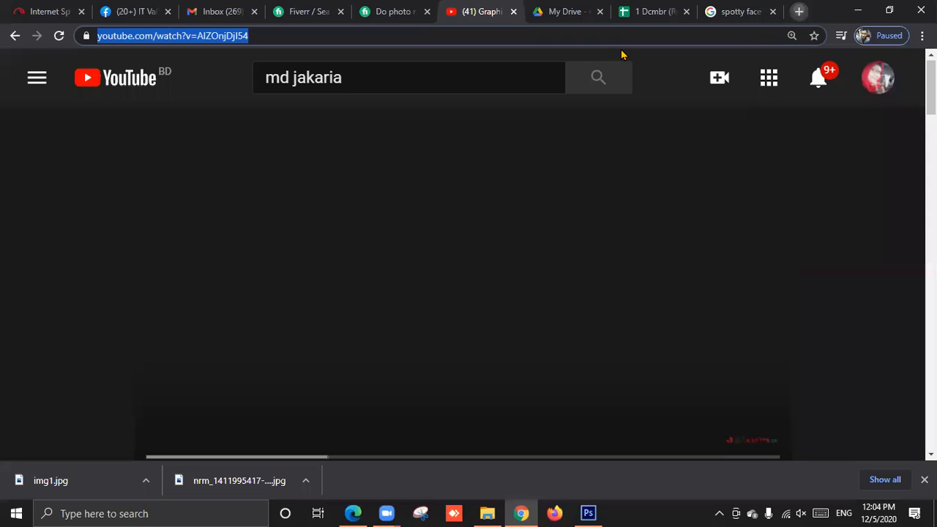
{"action": "key", "text": "ctrl+t"}
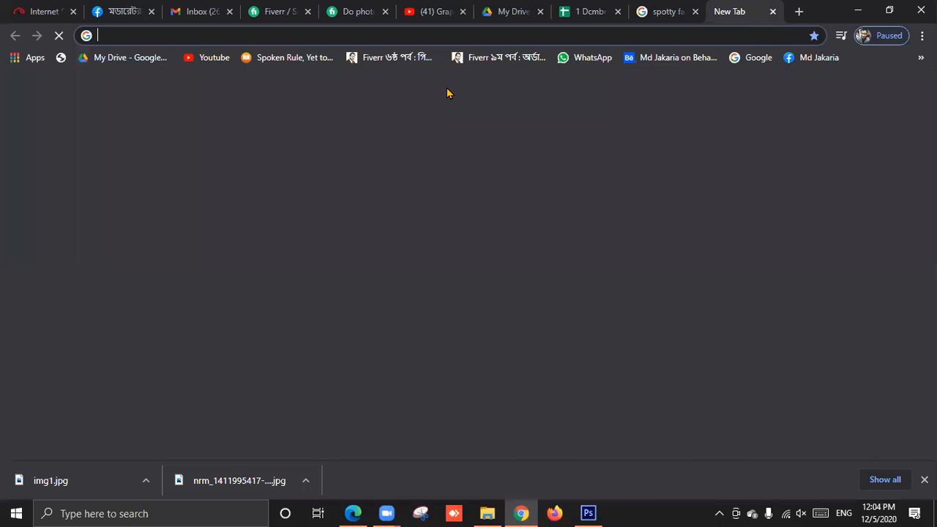
{"action": "type", "text": "snow"}
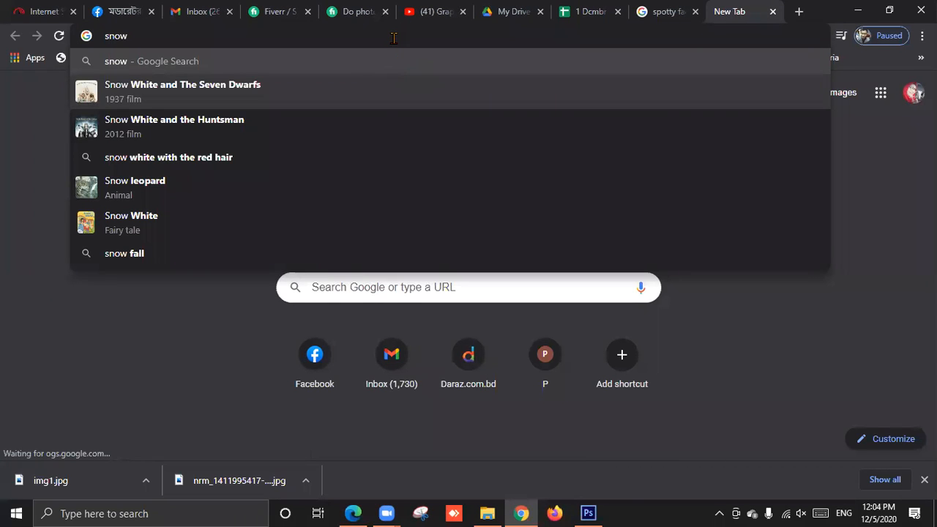
{"action": "type", "text": "back"}
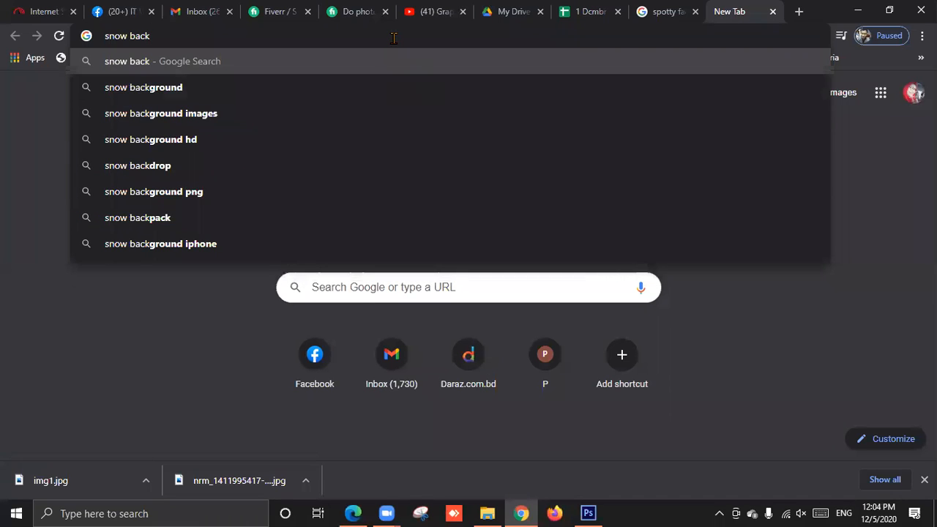
{"action": "left_click", "coordinate": [242, 112]}
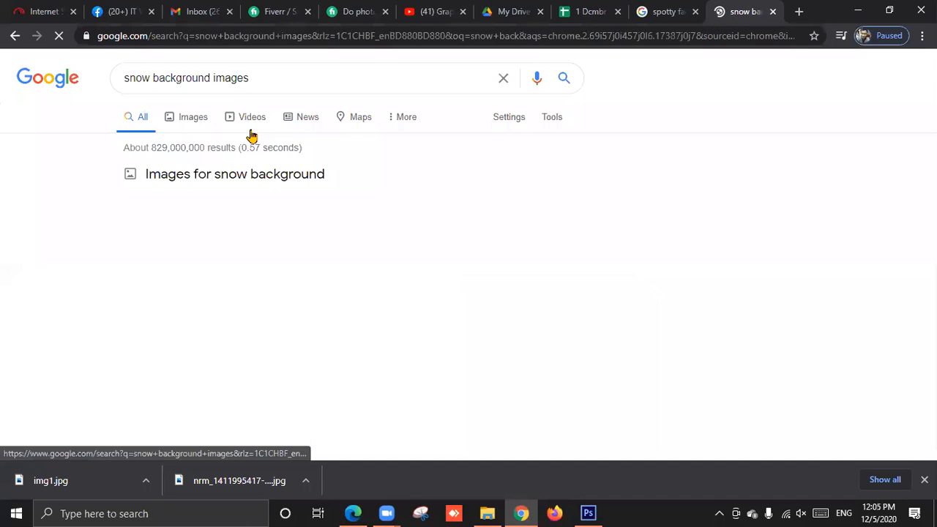
{"action": "left_click", "coordinate": [194, 120]}
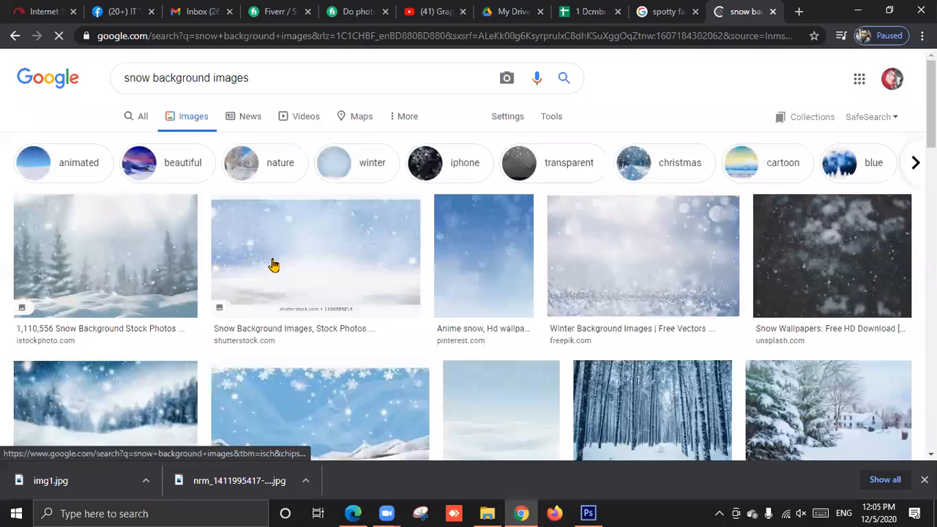
Step: Browse the snow results, preview the Pexels snow photo, and open its related image "Snowy Neighborhood Trees"
{"action": "scroll", "coordinate": [273, 265], "scroll_direction": "down", "scroll_amount": 2}
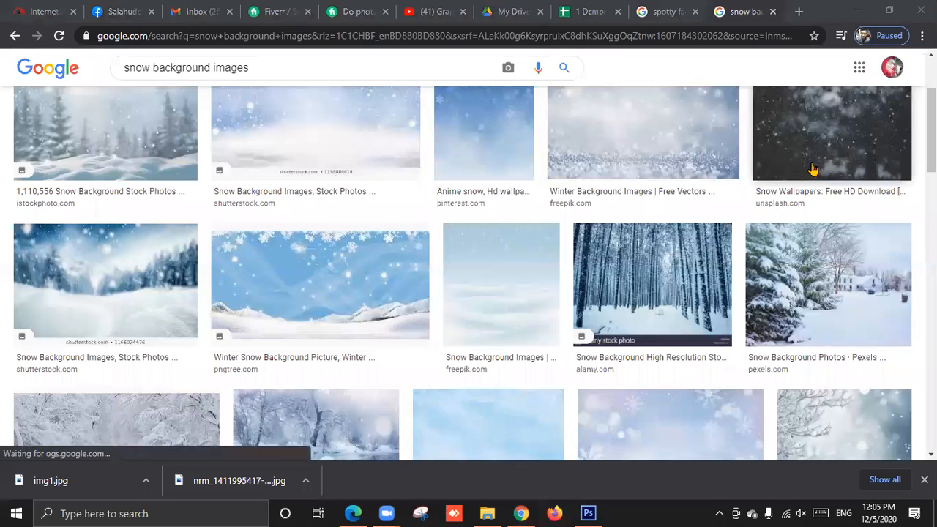
{"action": "scroll", "coordinate": [741, 325], "scroll_direction": "up", "scroll_amount": 2}
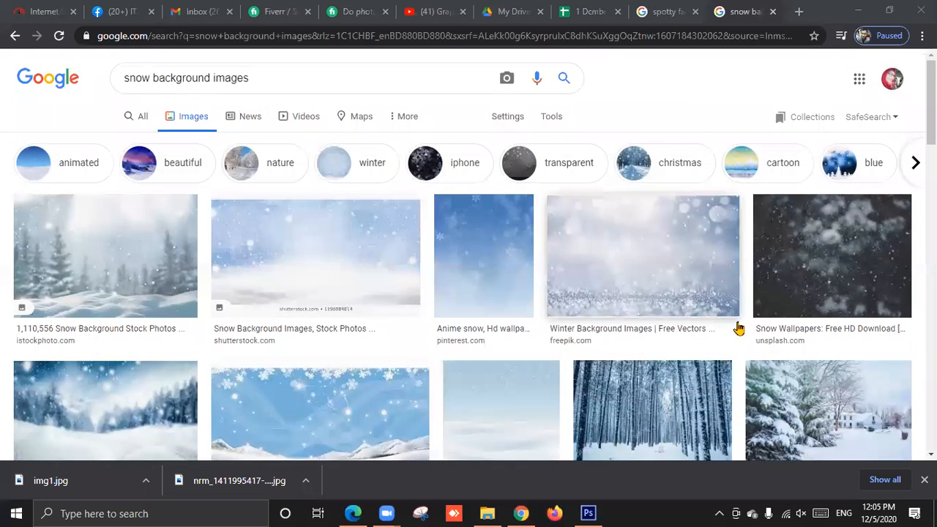
{"action": "scroll", "coordinate": [738, 328], "scroll_direction": "down", "scroll_amount": 3}
{"action": "left_click", "coordinate": [789, 230]}
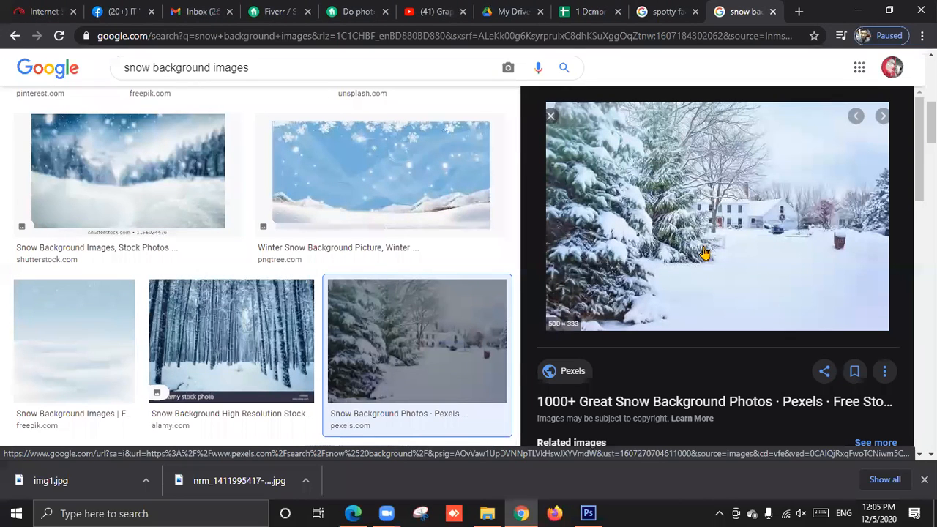
{"action": "scroll", "coordinate": [703, 256], "scroll_direction": "down", "scroll_amount": 3}
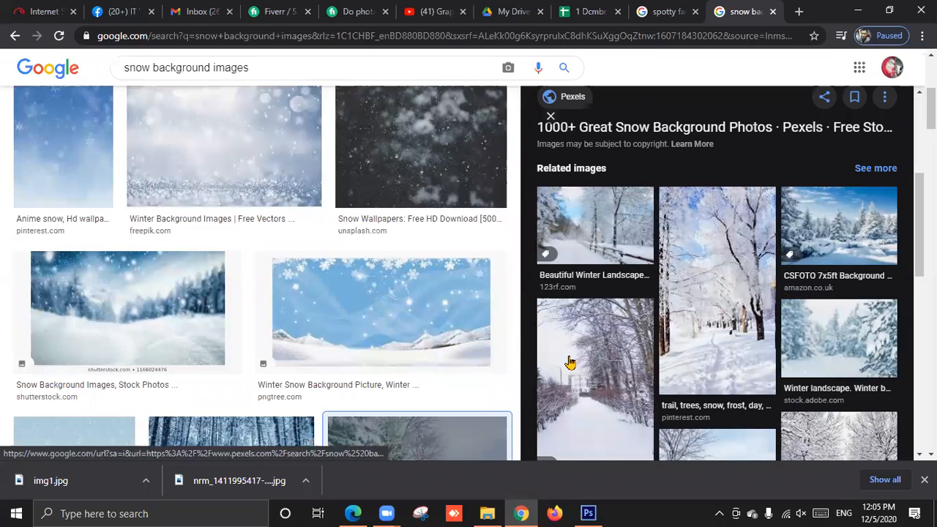
{"action": "scroll", "coordinate": [640, 353], "scroll_direction": "down", "scroll_amount": 4}
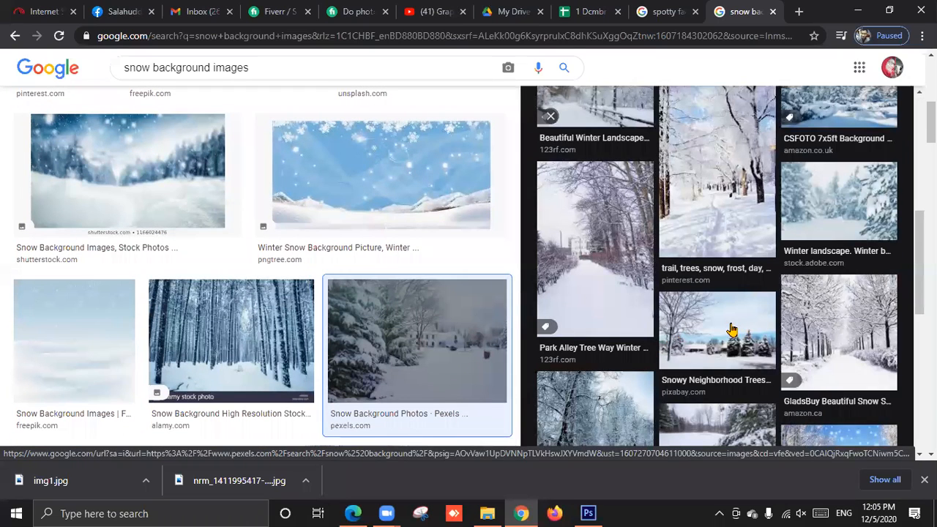
{"action": "left_click", "coordinate": [738, 328]}
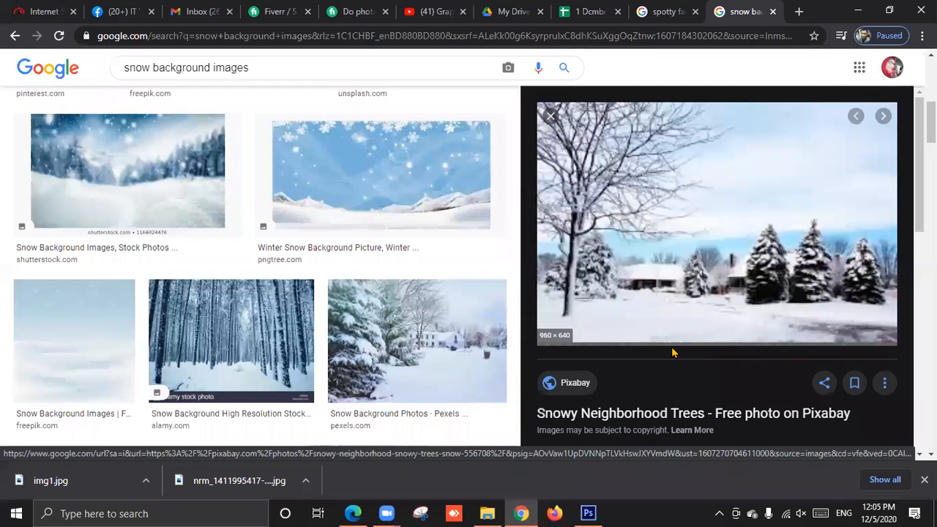
{"action": "right_click", "coordinate": [652, 193]}
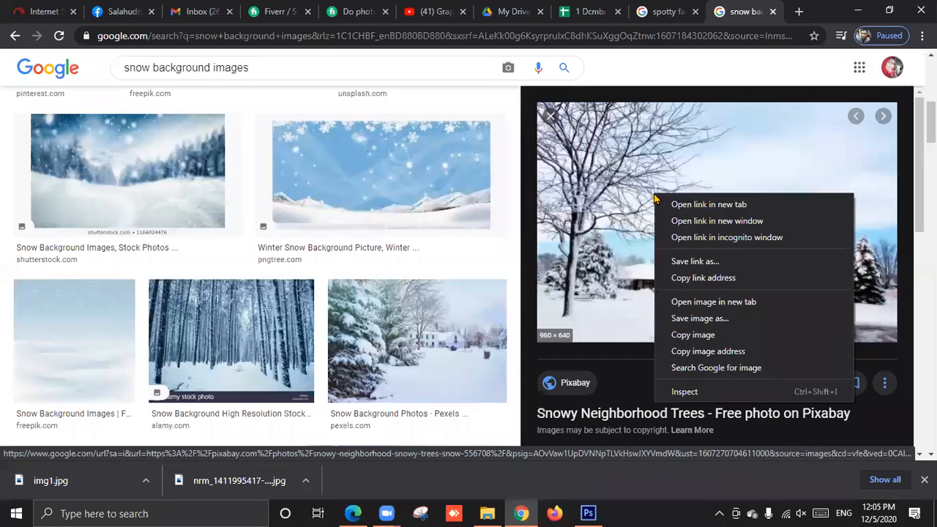
{"action": "left_click", "coordinate": [694, 323]}
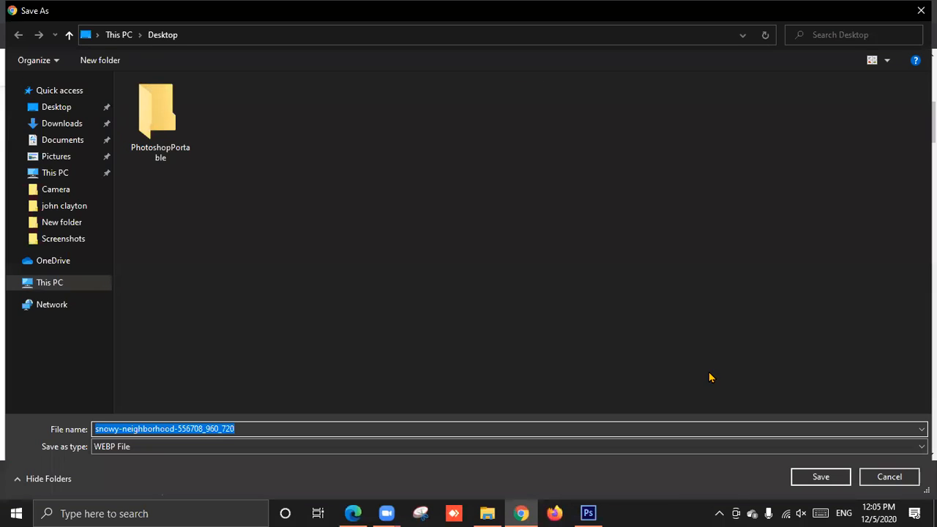
{"action": "left_click", "coordinate": [882, 477]}
Step: Open the related Depositphotos image "Snowy trees in winter" and save it to the Desktop as a JPEG under its suggested name
{"action": "scroll", "coordinate": [765, 391], "scroll_direction": "down", "scroll_amount": 3}
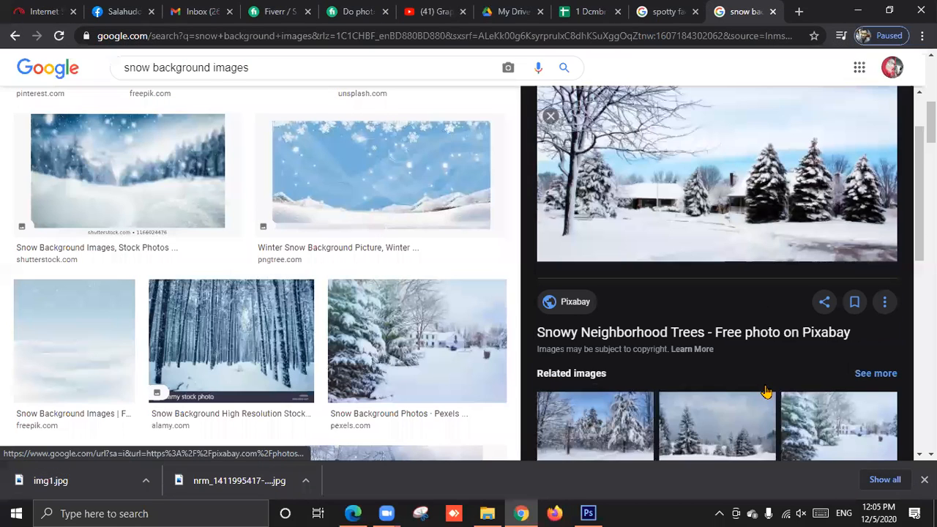
{"action": "scroll", "coordinate": [736, 317], "scroll_direction": "down", "scroll_amount": 3}
{"action": "left_click", "coordinate": [600, 235]}
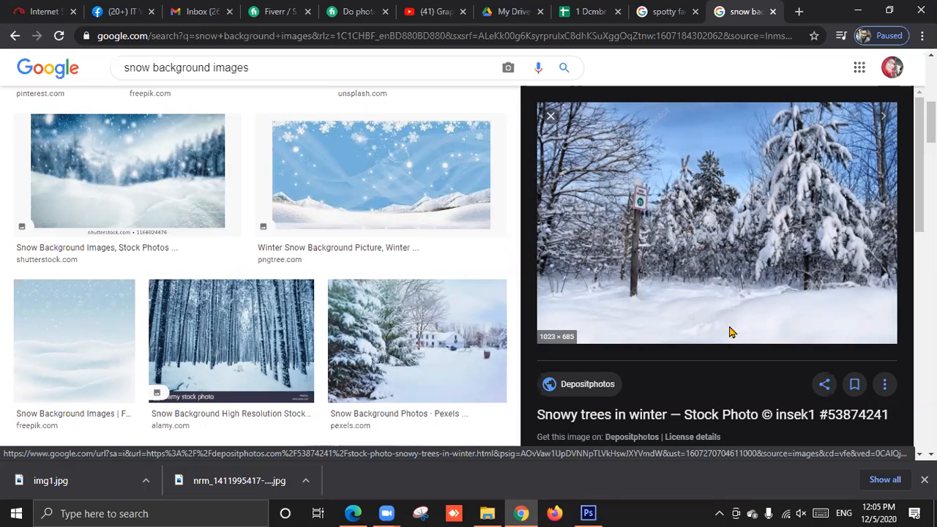
{"action": "right_click", "coordinate": [682, 212]}
{"action": "left_click", "coordinate": [723, 341]}
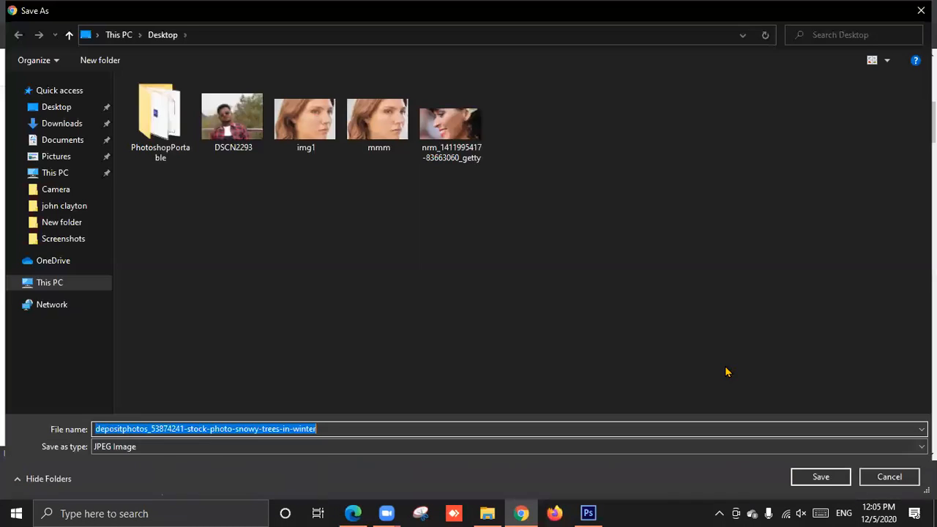
{"action": "left_click", "coordinate": [822, 476]}
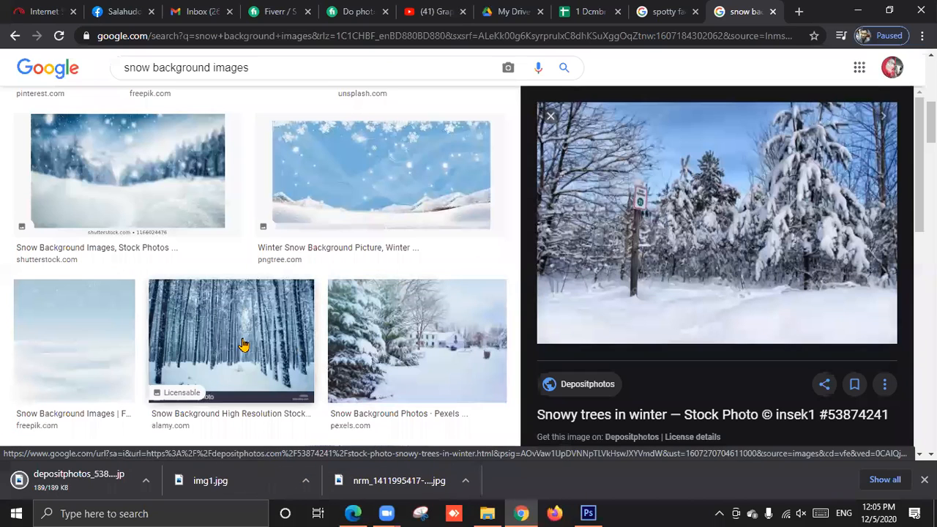
Step: Switch back to Photoshop and place the downloaded depositphotos snowy trees image from the Desktop into the portrait document
{"action": "left_click", "coordinate": [586, 511]}
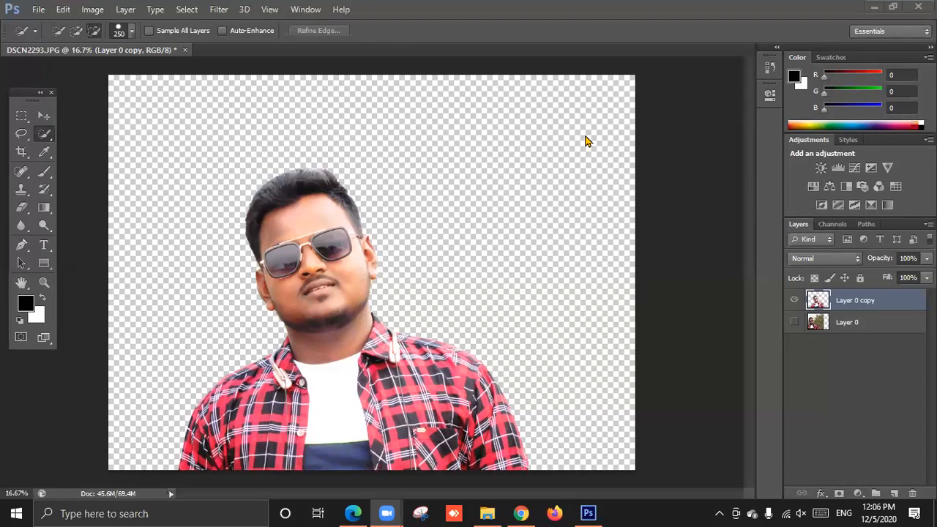
{"action": "left_click", "coordinate": [525, 242]}
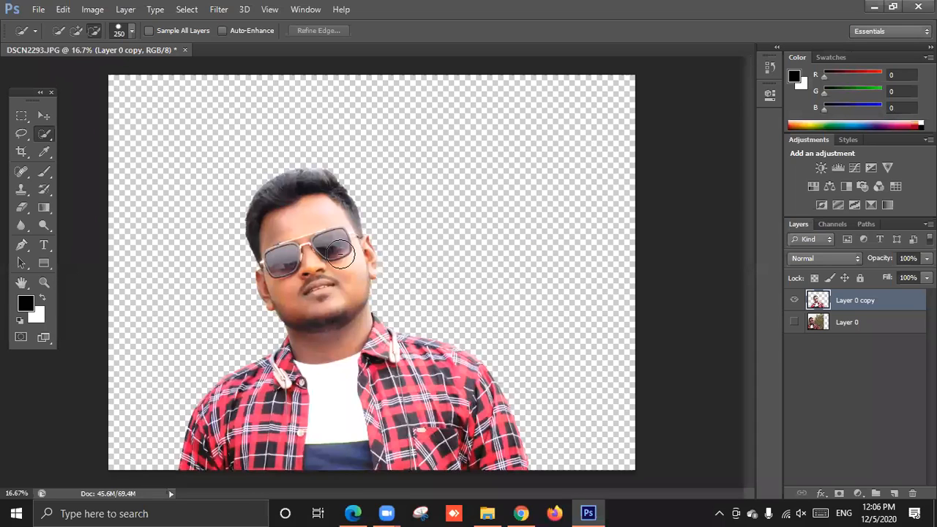
{"action": "left_click", "coordinate": [36, 14]}
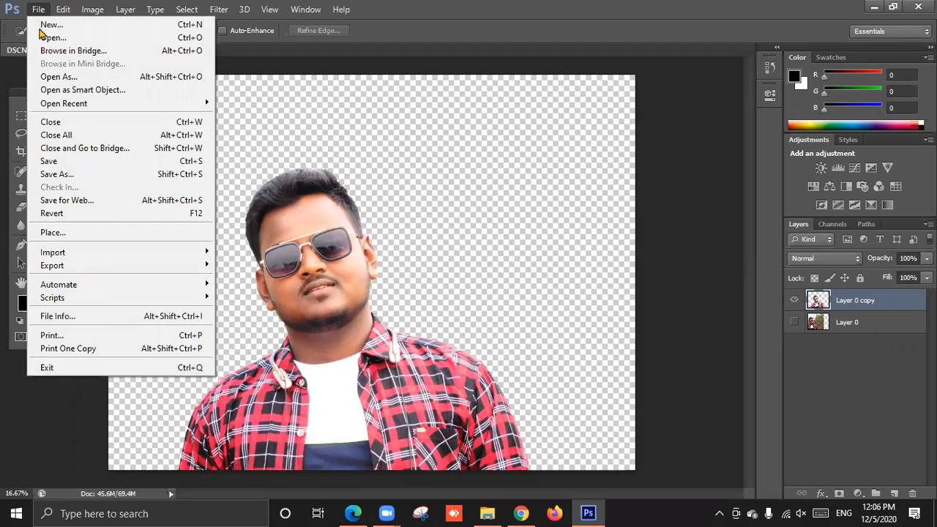
{"action": "left_click", "coordinate": [81, 239]}
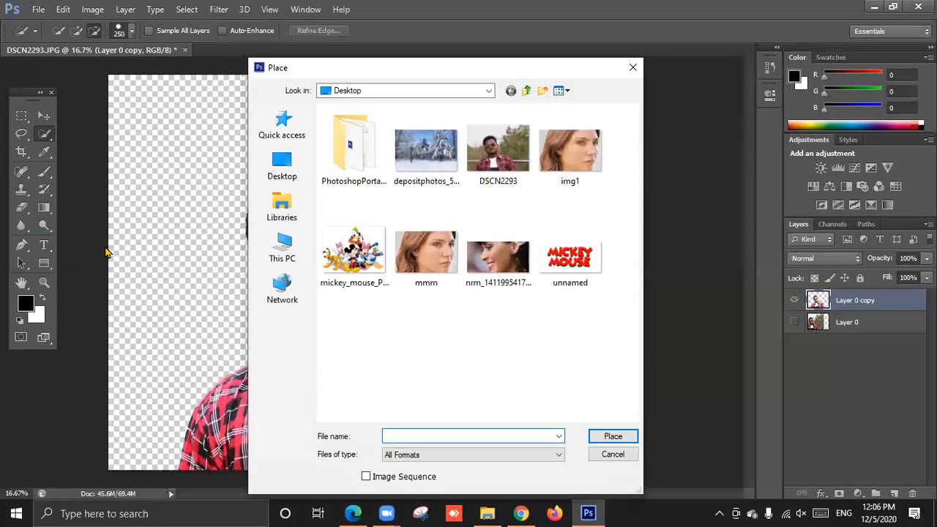
{"action": "double_click", "coordinate": [426, 172]}
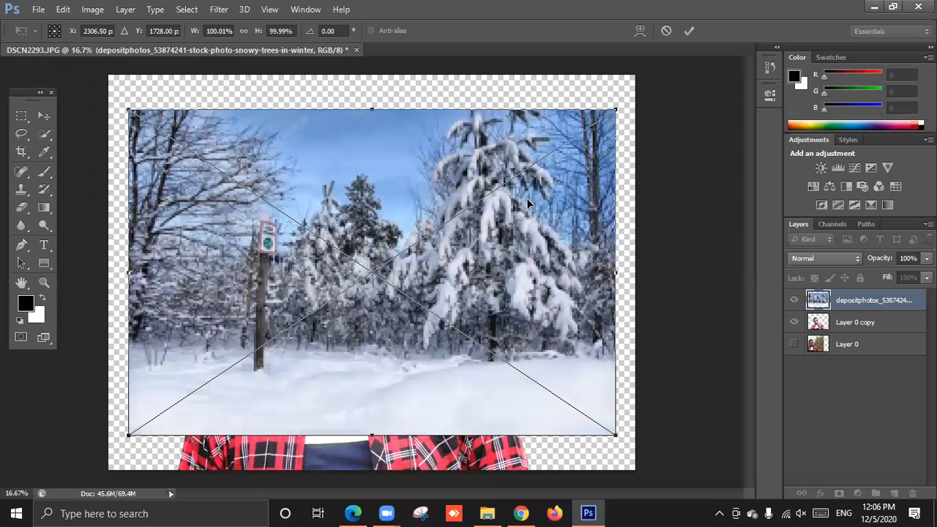
Step: Align the placed snow image with the canvas's lower-left corner, scale it to about 121% so it covers the canvas, and commit it
{"action": "left_click_drag", "start_coordinate": [494, 271], "coordinate": [475, 303]}
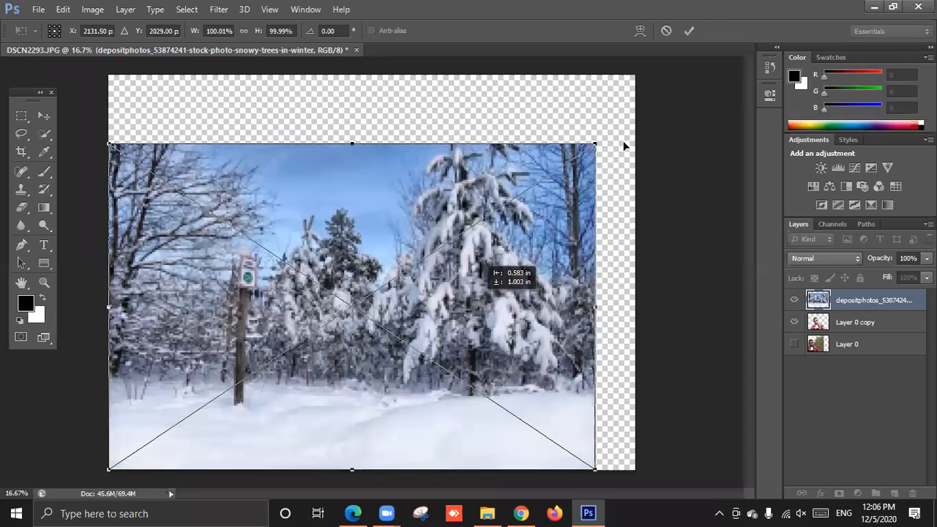
{"action": "left_click_drag", "start_coordinate": [602, 145], "coordinate": [691, 51]}
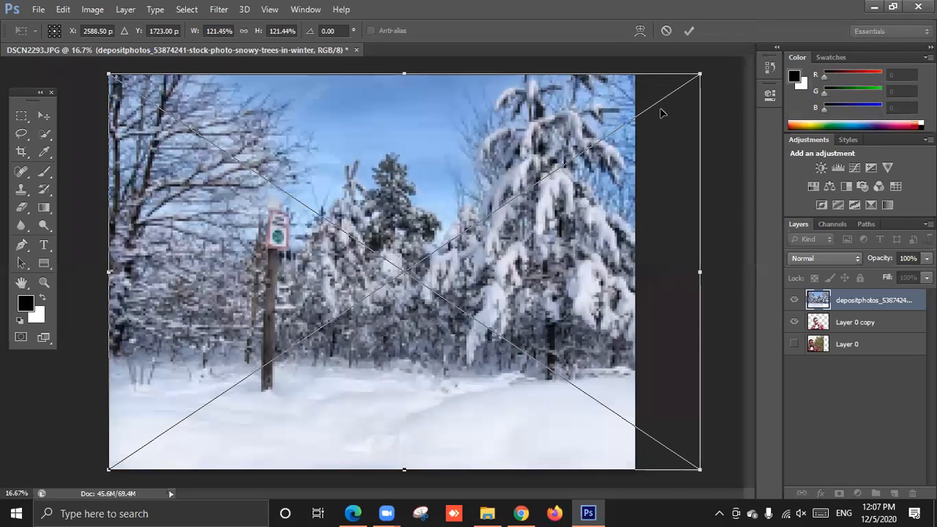
{"action": "left_click", "coordinate": [690, 31]}
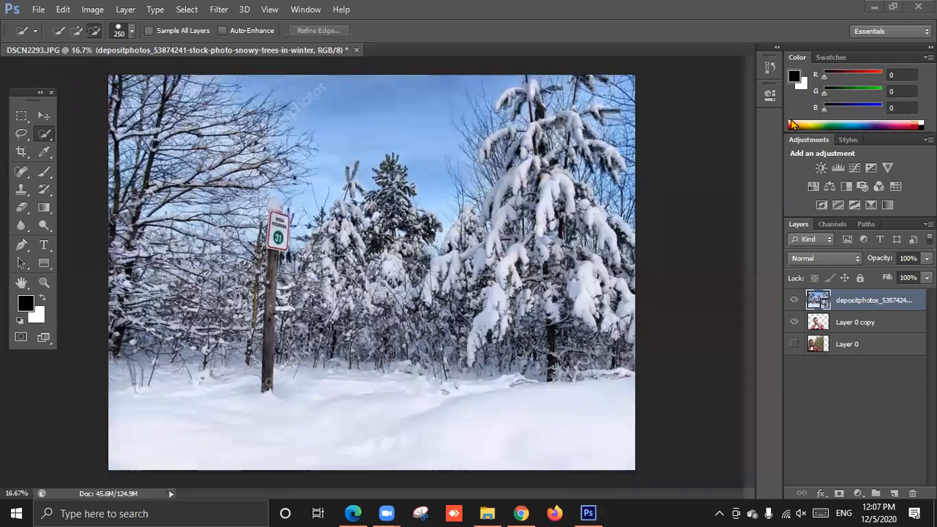
Step: Put the snow image layer beneath Layer 0 copy and shift it with the Move tool to fit behind the man
{"action": "left_click", "coordinate": [45, 117]}
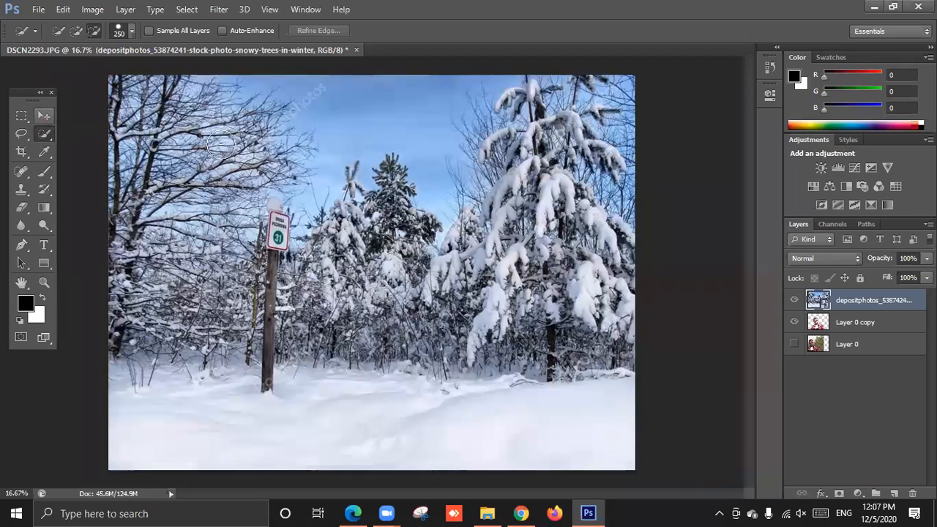
{"action": "left_click", "coordinate": [45, 115]}
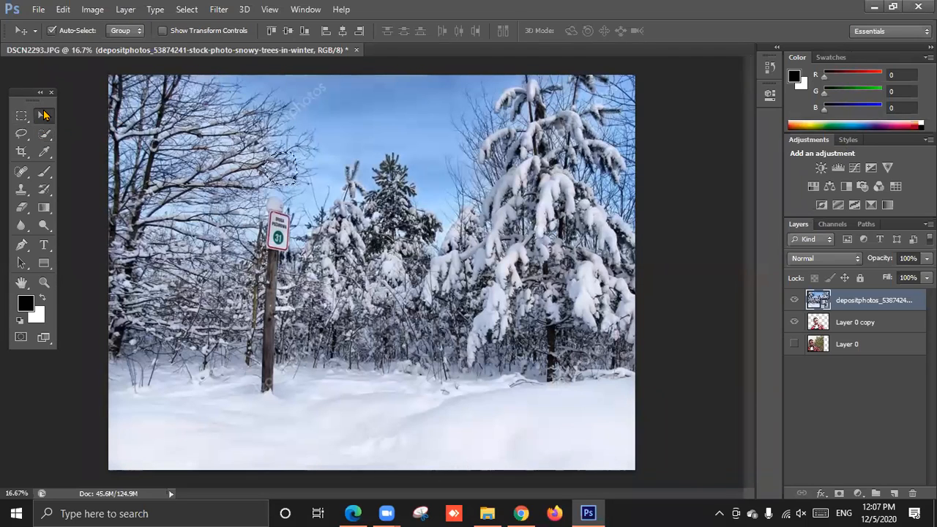
{"action": "key", "text": "ctrl+d"}
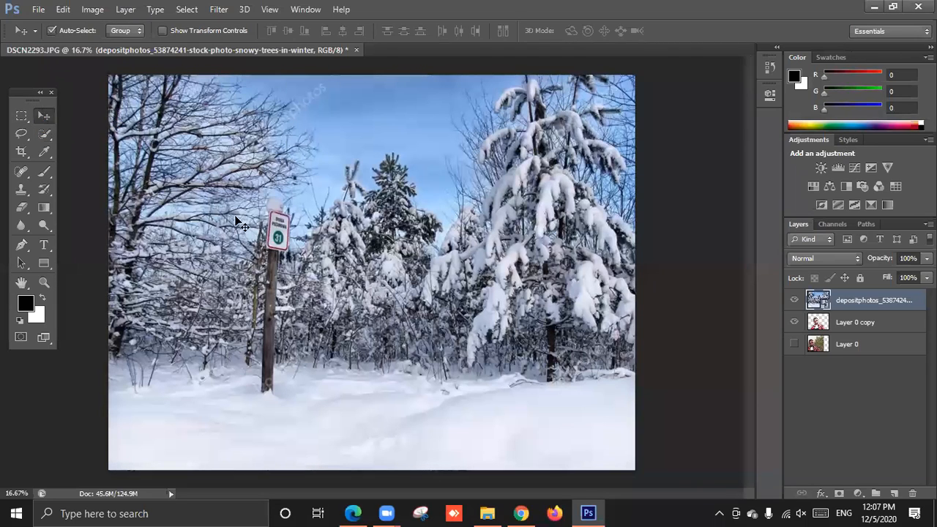
{"action": "left_click_drag", "start_coordinate": [249, 203], "coordinate": [375, 268]}
{"action": "left_click_drag", "start_coordinate": [435, 363], "coordinate": [199, 272]}
{"action": "left_click_drag", "start_coordinate": [859, 308], "coordinate": [864, 326]}
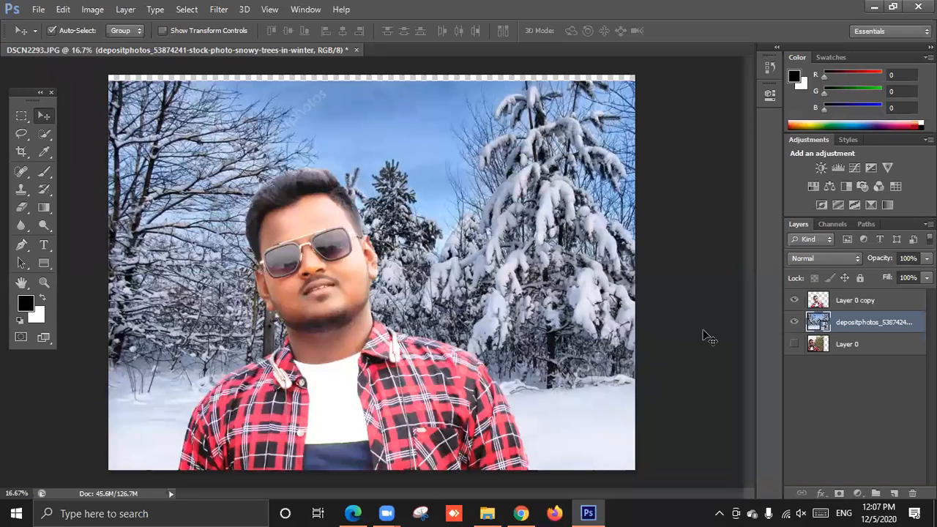
{"action": "left_click_drag", "start_coordinate": [600, 307], "coordinate": [594, 293]}
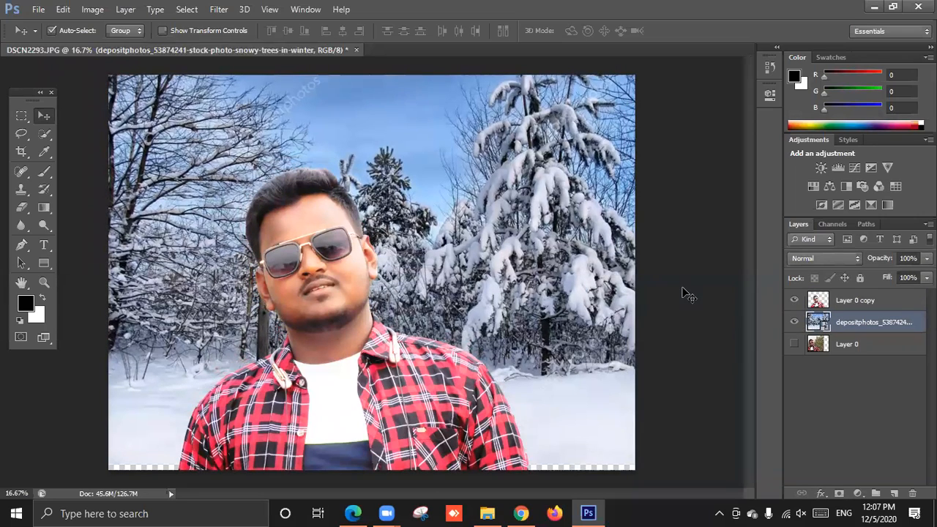
Step: Shift the snow image down to cover the canvas's lower edge, then try Layer 0 copy beneath it and restore it on top
{"action": "left_click_drag", "start_coordinate": [527, 256], "coordinate": [527, 263]}
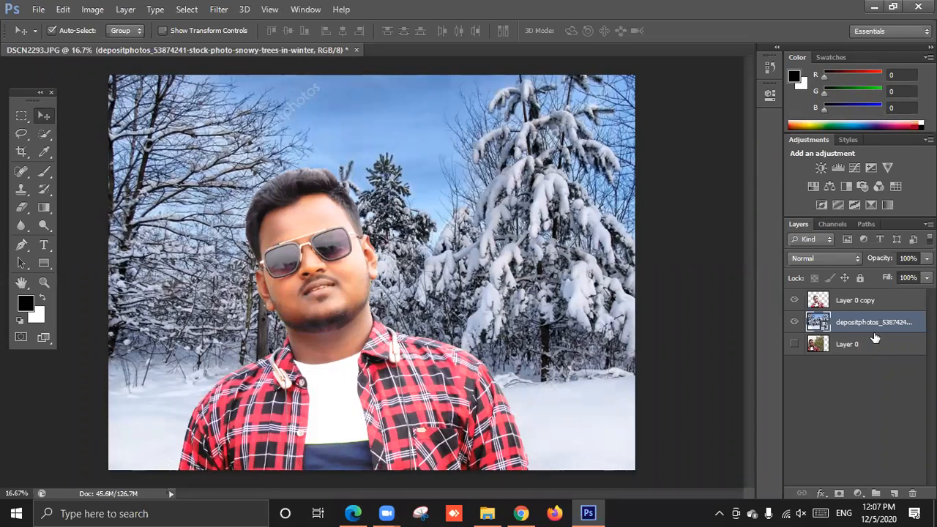
{"action": "left_click", "coordinate": [852, 301]}
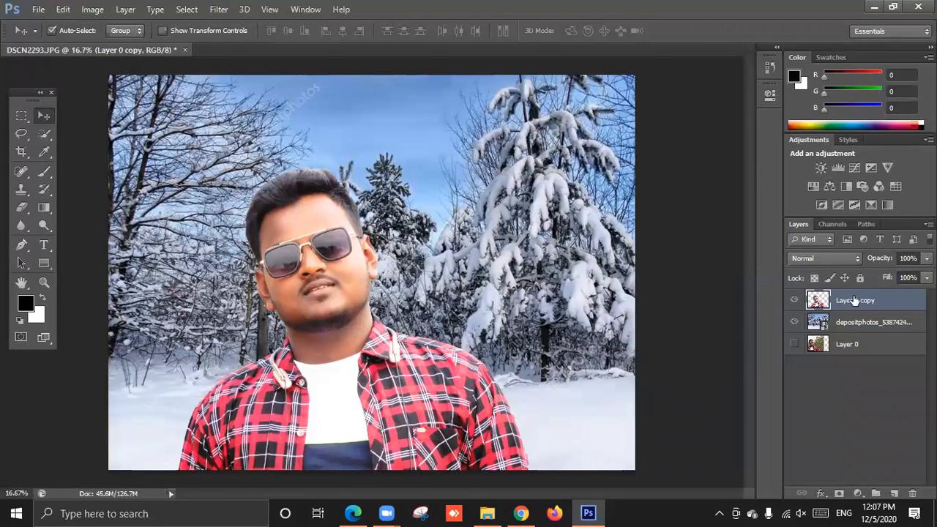
{"action": "left_click_drag", "start_coordinate": [855, 304], "coordinate": [856, 332]}
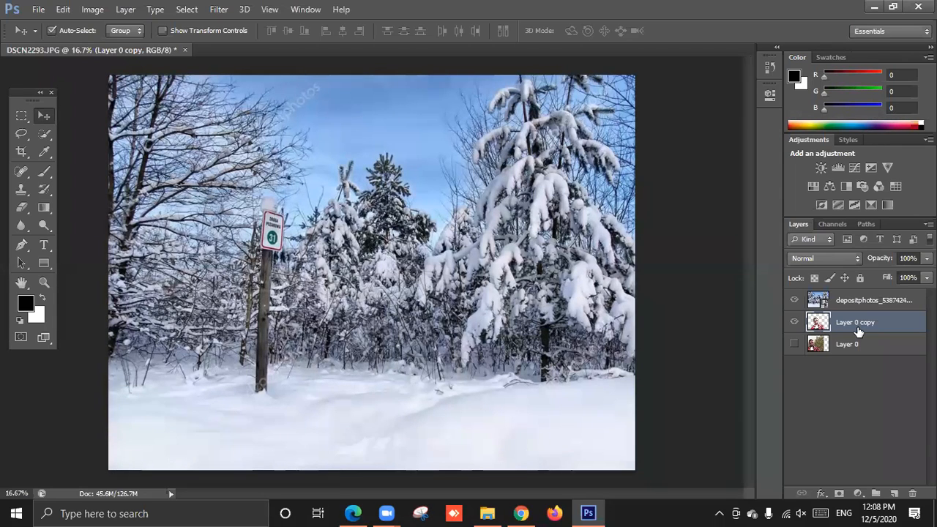
{"action": "left_click_drag", "start_coordinate": [858, 331], "coordinate": [858, 297]}
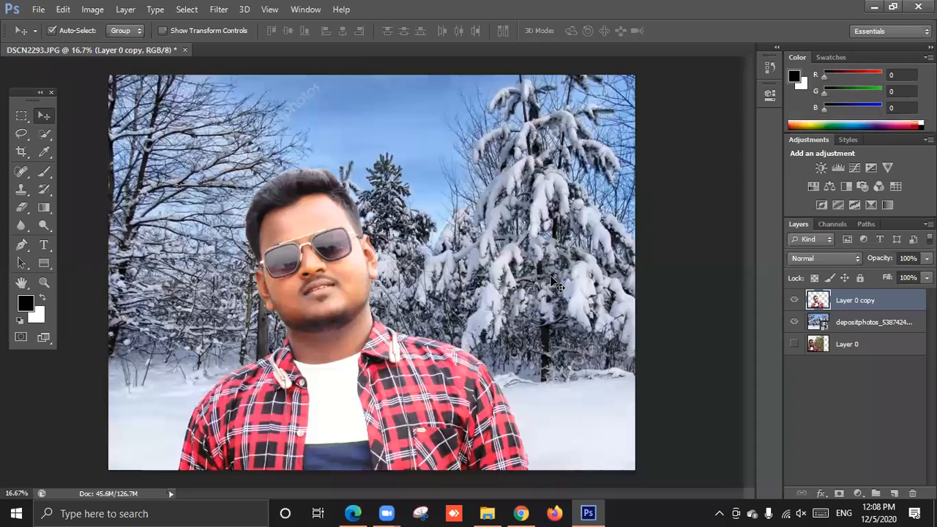
Step: Reposition the snow image layer behind the man with the Move tool so it still fills the canvas's lower edge
{"action": "left_click", "coordinate": [578, 291]}
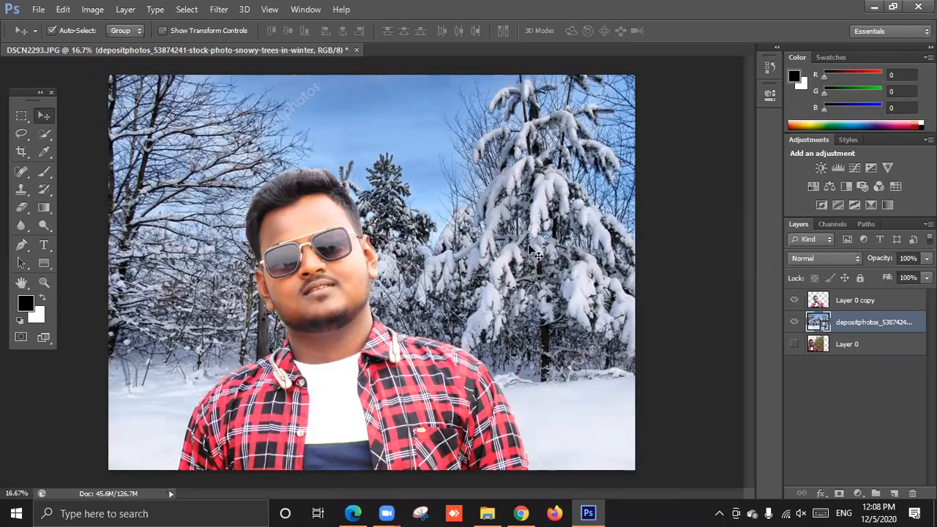
{"action": "mouse_move", "coordinate": [508, 252]}
{"action": "left_mouse_down"}
{"action": "mouse_move", "coordinate": [510, 269]}
{"action": "mouse_move", "coordinate": [510, 241]}
{"action": "left_mouse_up"}
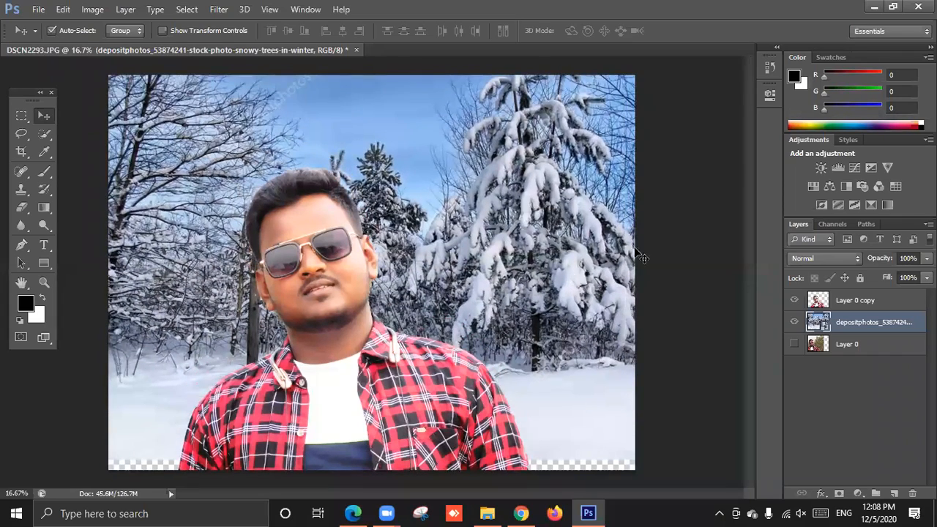
{"action": "left_click", "coordinate": [674, 181]}
{"action": "left_click_drag", "start_coordinate": [522, 191], "coordinate": [524, 201]}
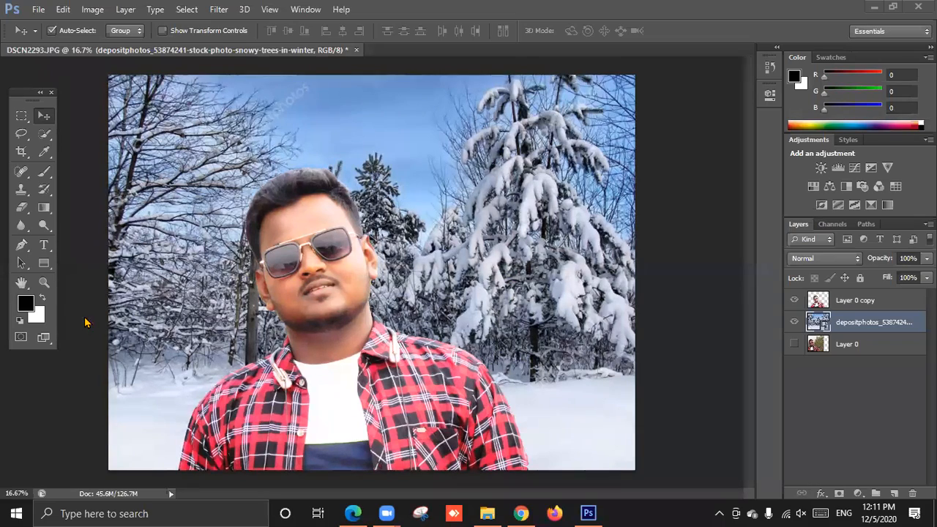
Step: Inspect the composite up close and as a whole, checking the man's hair edges, the sky watermark and the snowy trees
{"action": "scroll", "coordinate": [211, 268], "scroll_direction": "up", "scroll_amount": 3}
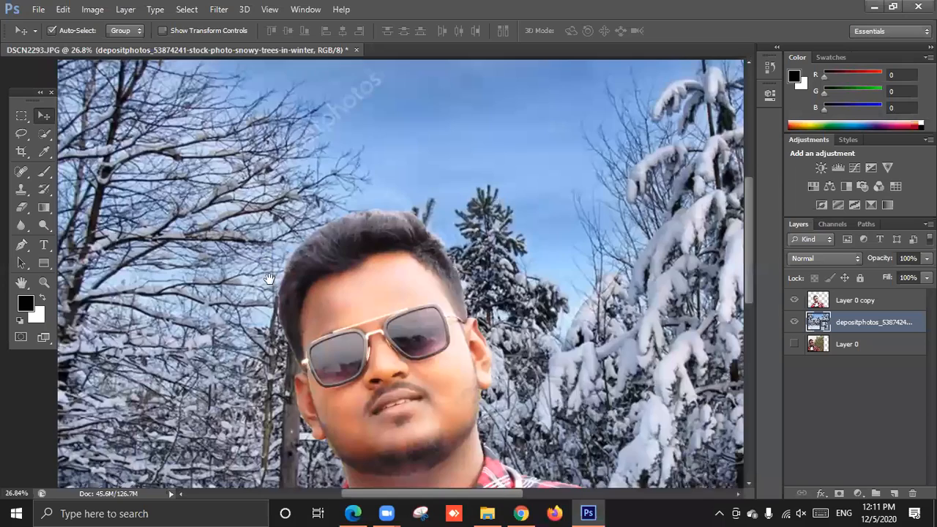
{"action": "scroll", "coordinate": [269, 285], "scroll_direction": "up", "scroll_amount": 1}
{"action": "scroll", "coordinate": [295, 274], "scroll_direction": "up", "scroll_amount": 2}
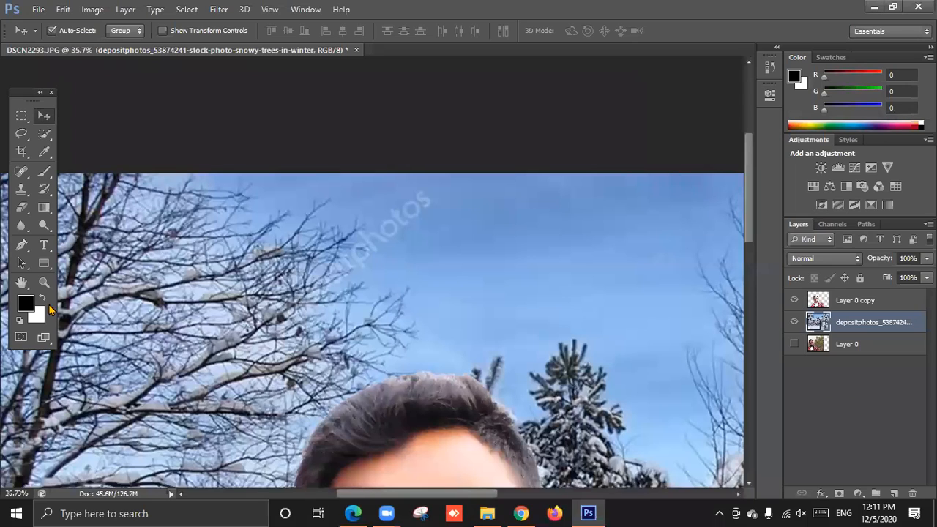
{"action": "left_click", "coordinate": [21, 282]}
{"action": "left_click_drag", "start_coordinate": [513, 322], "coordinate": [256, 306]}
{"action": "left_click_drag", "start_coordinate": [340, 301], "coordinate": [309, 295]}
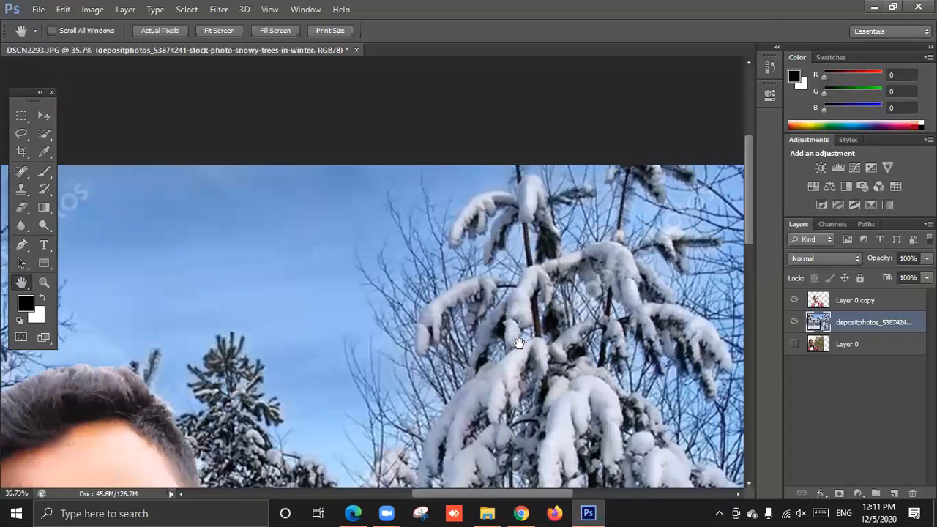
{"action": "left_click_drag", "start_coordinate": [573, 347], "coordinate": [538, 311]}
{"action": "left_click_drag", "start_coordinate": [394, 165], "coordinate": [521, 304]}
{"action": "key", "text": "ctrl+minus"}
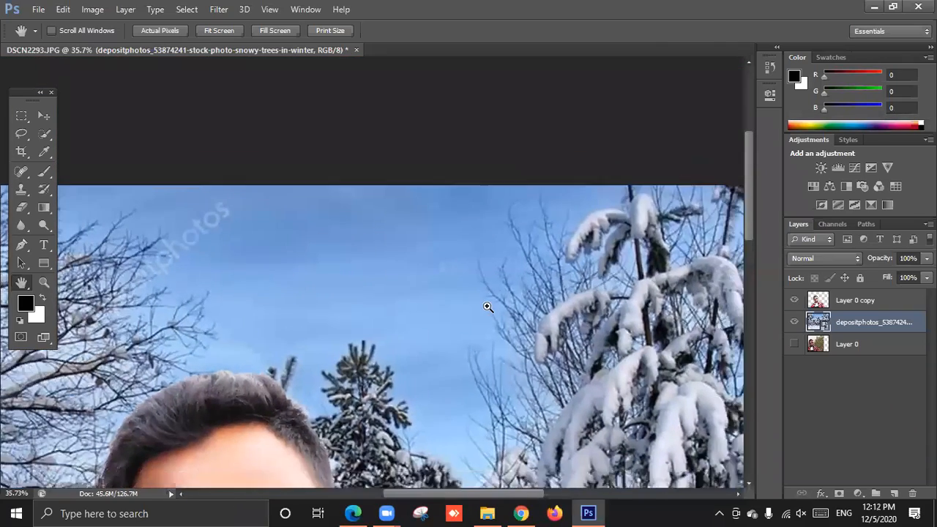
{"action": "key", "text": "ctrl+minus"}
{"action": "key", "text": "ctrl+minus"}
{"action": "key", "text": "ctrl+minus"}
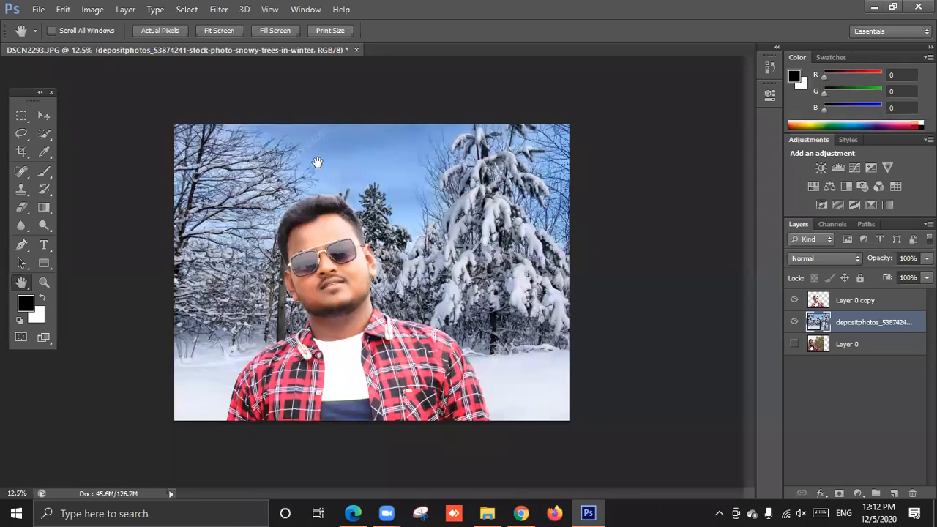
{"action": "key", "text": "ctrl"}
{"action": "key", "text": "ctrl+plus"}
{"action": "key", "text": "ctrl+plus"}
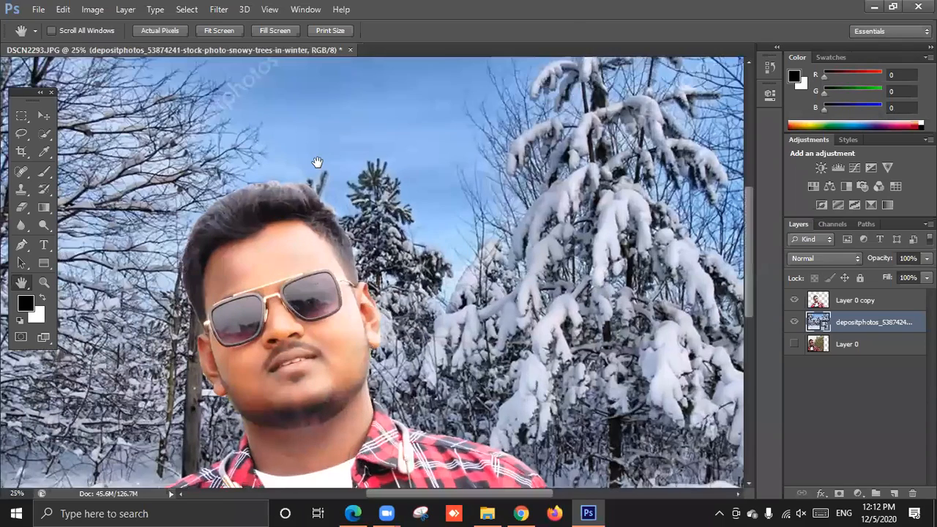
{"action": "scroll", "coordinate": [316, 163], "scroll_direction": "up", "scroll_amount": 1}
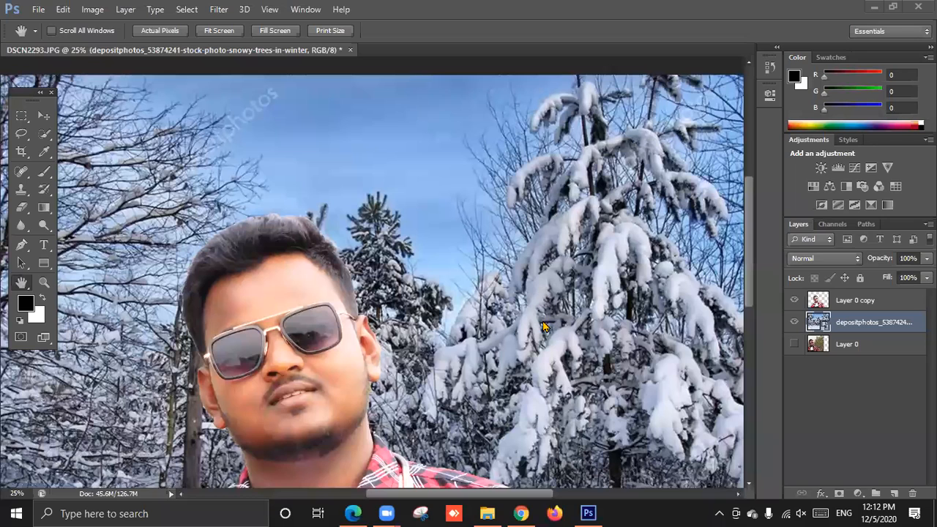
{"action": "scroll", "coordinate": [618, 298], "scroll_direction": "up", "scroll_amount": 2}
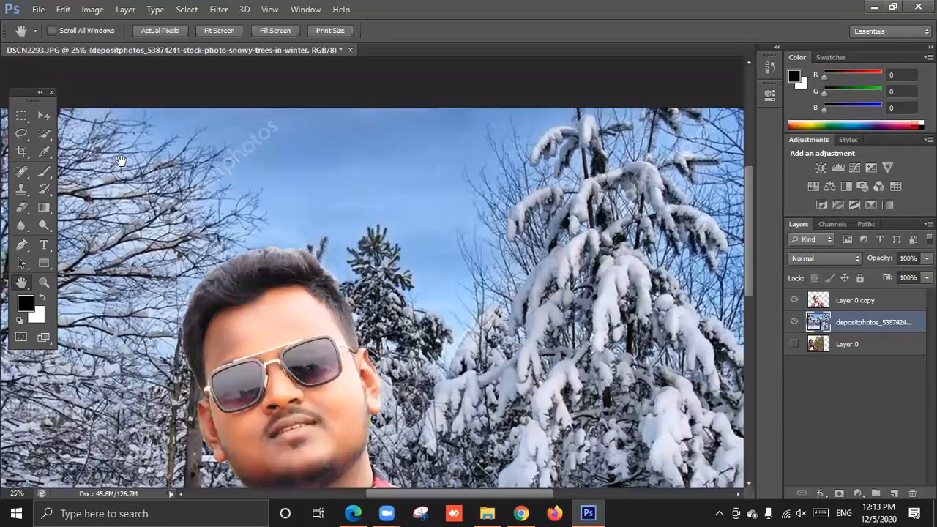
Step: Hide and reshow the depositphotos snow layer to compare, then delete that layer from the document
{"action": "left_click", "coordinate": [44, 115]}
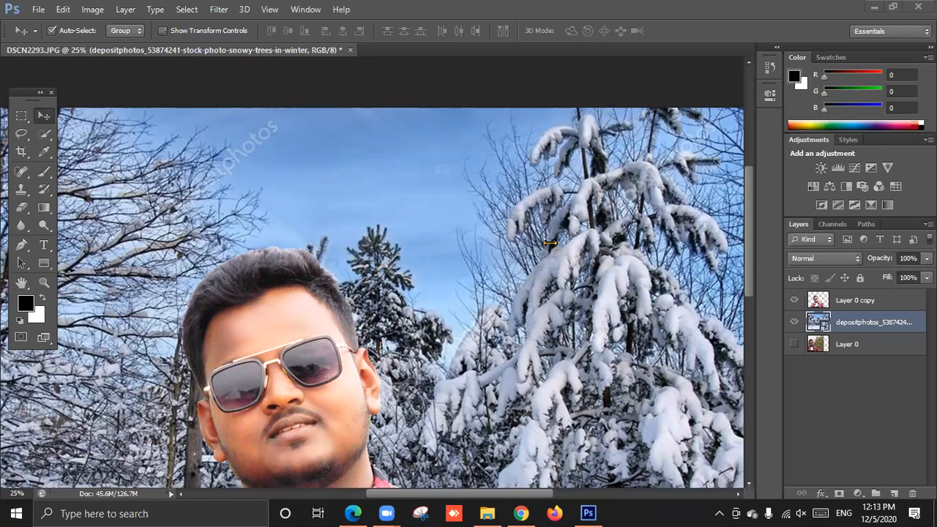
{"action": "left_click", "coordinate": [795, 322]}
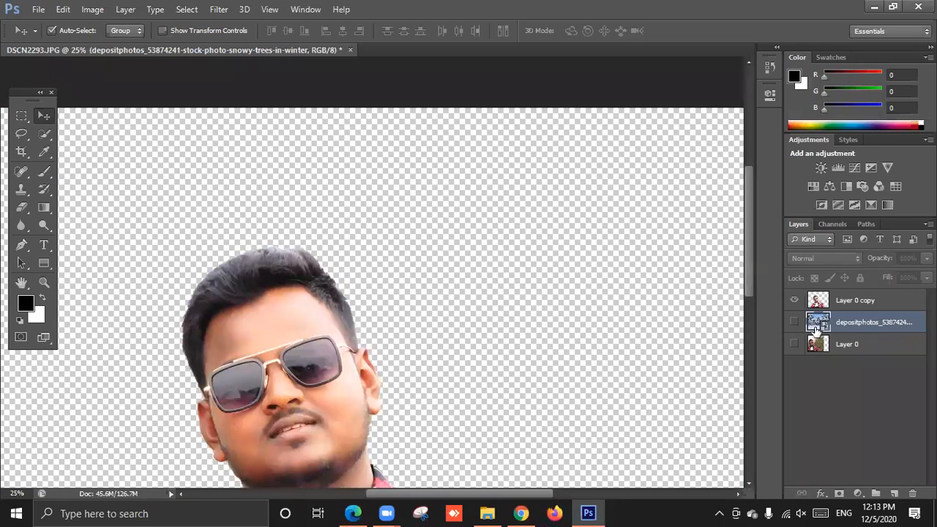
{"action": "left_click", "coordinate": [795, 322]}
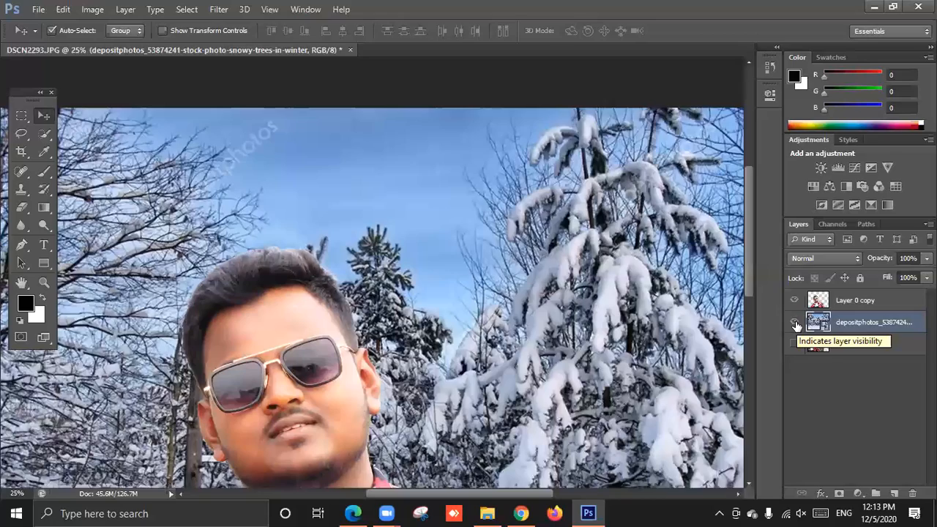
{"action": "key", "text": "Delete"}
Step: Switch to Chrome and preview the Freepik winter background and the Pexels snow photo among the snow background image results
{"action": "left_click", "coordinate": [520, 513]}
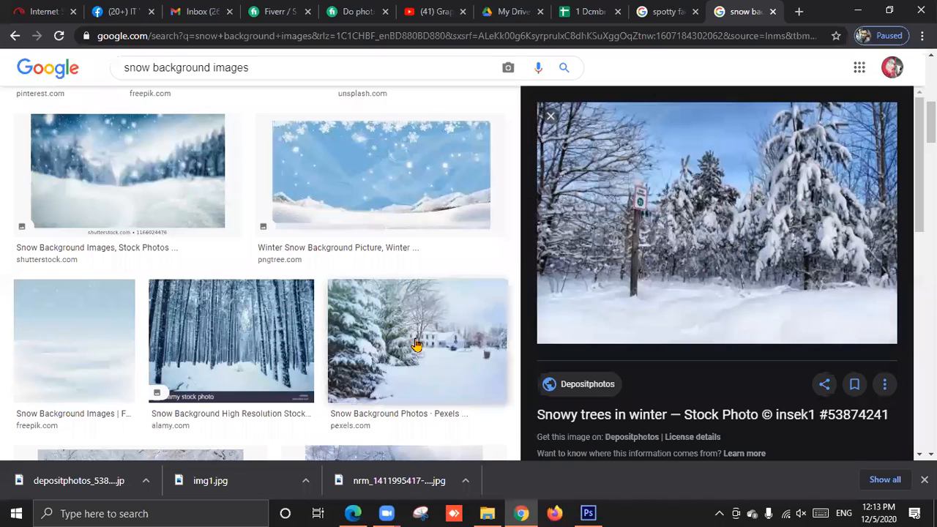
{"action": "scroll", "coordinate": [415, 344], "scroll_direction": "up", "scroll_amount": 10}
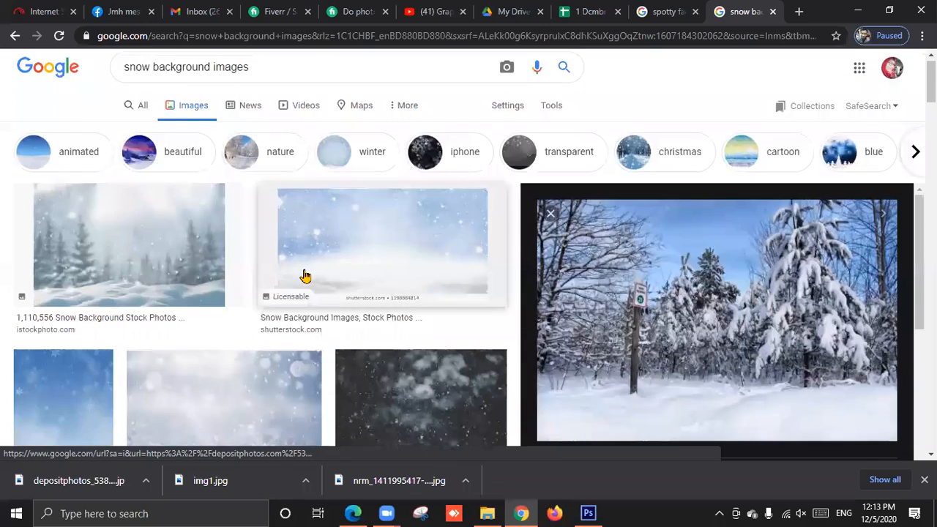
{"action": "scroll", "coordinate": [285, 273], "scroll_direction": "down", "scroll_amount": 2}
{"action": "left_click", "coordinate": [256, 284]}
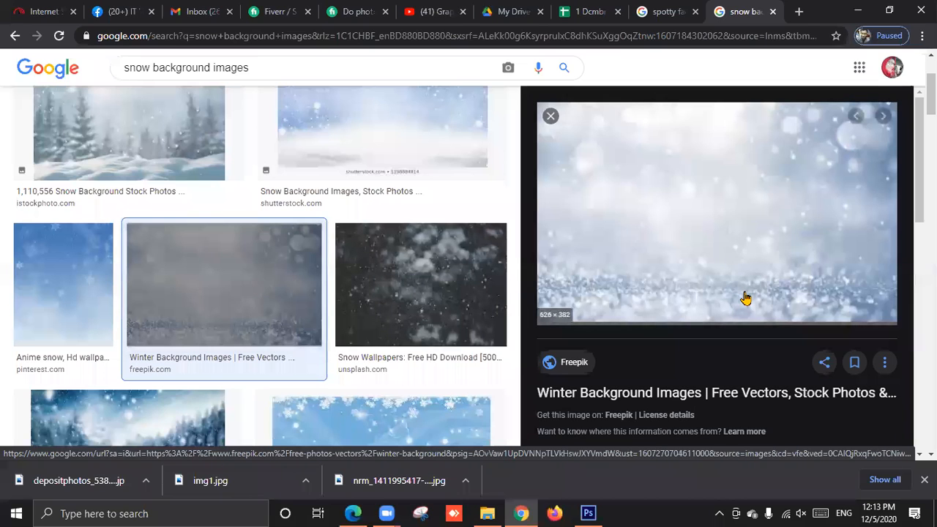
{"action": "scroll", "coordinate": [383, 272], "scroll_direction": "up", "scroll_amount": 3}
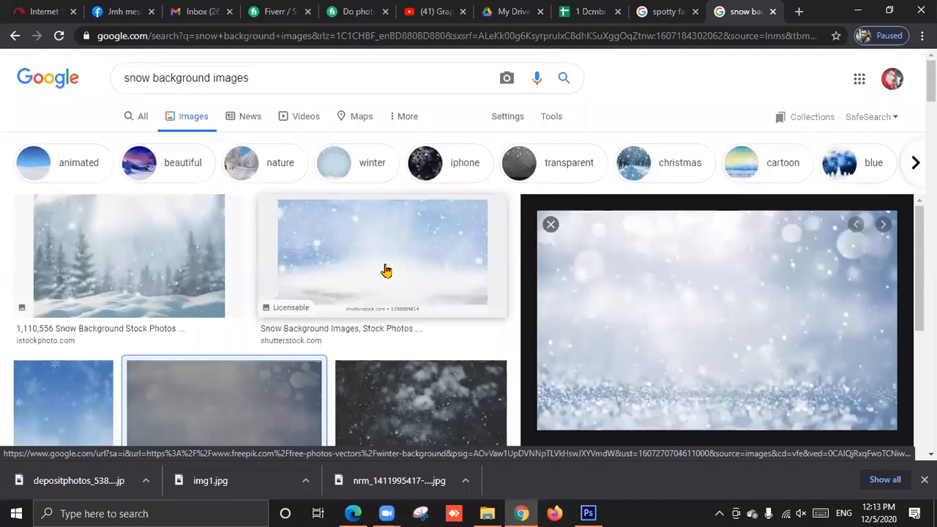
{"action": "scroll", "coordinate": [383, 271], "scroll_direction": "down", "scroll_amount": 4}
{"action": "scroll", "coordinate": [267, 324], "scroll_direction": "down", "scroll_amount": 3}
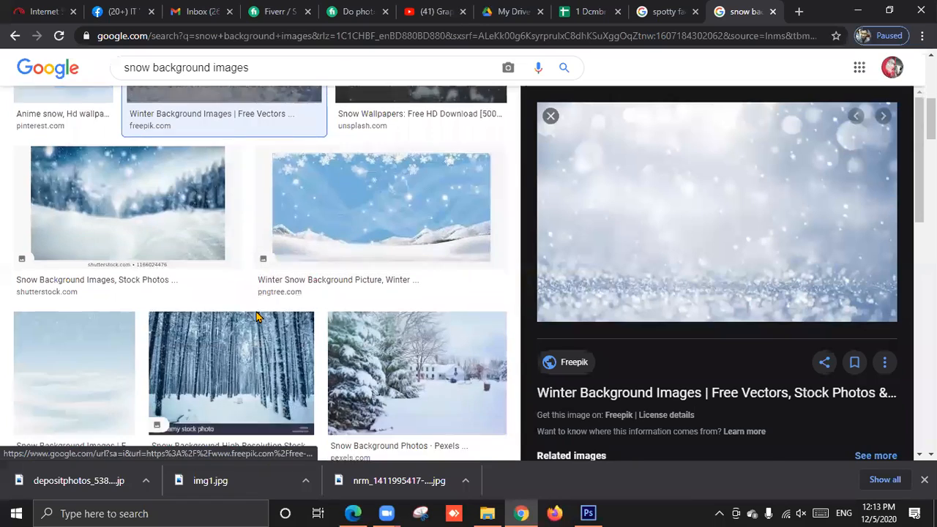
{"action": "scroll", "coordinate": [395, 296], "scroll_direction": "down", "scroll_amount": 1}
{"action": "left_click", "coordinate": [398, 239]}
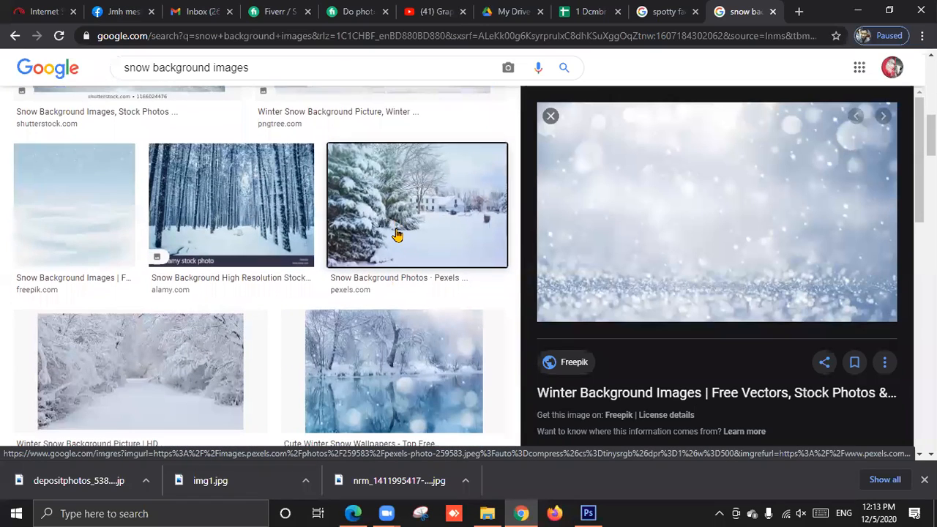
Step: Preview the related 123RF winter landscape with snow covered trees and look through more snow background candidates
{"action": "scroll", "coordinate": [638, 268], "scroll_direction": "down", "scroll_amount": 3}
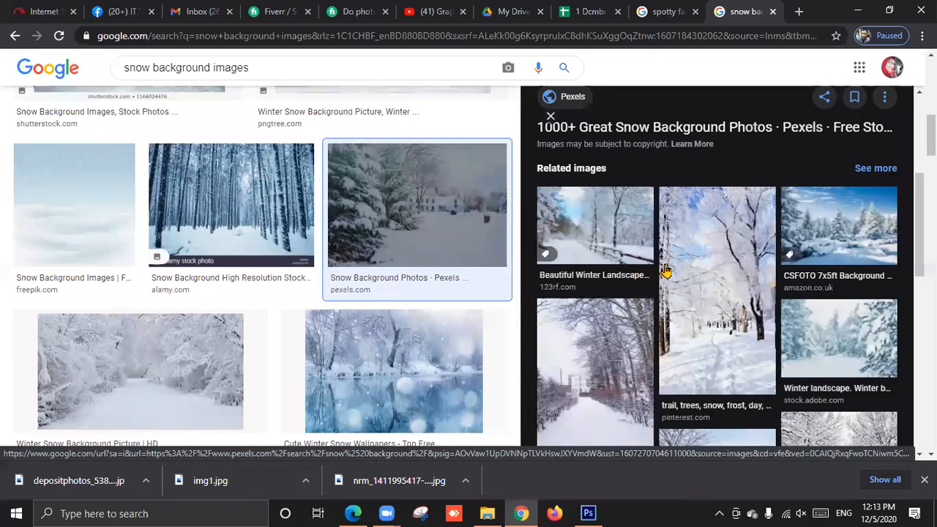
{"action": "left_click", "coordinate": [588, 229]}
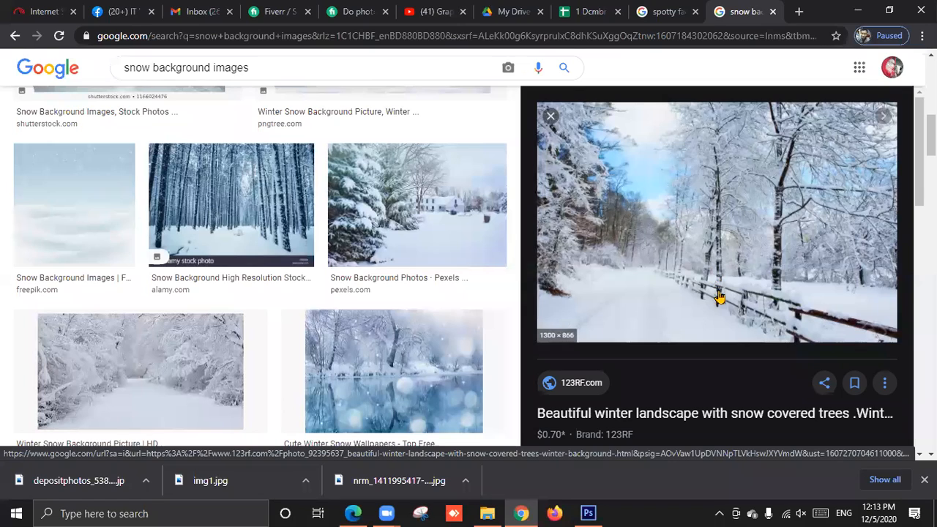
{"action": "scroll", "coordinate": [600, 296], "scroll_direction": "down", "scroll_amount": 3}
{"action": "scroll", "coordinate": [601, 296], "scroll_direction": "down", "scroll_amount": 2}
{"action": "scroll", "coordinate": [631, 278], "scroll_direction": "down", "scroll_amount": 1}
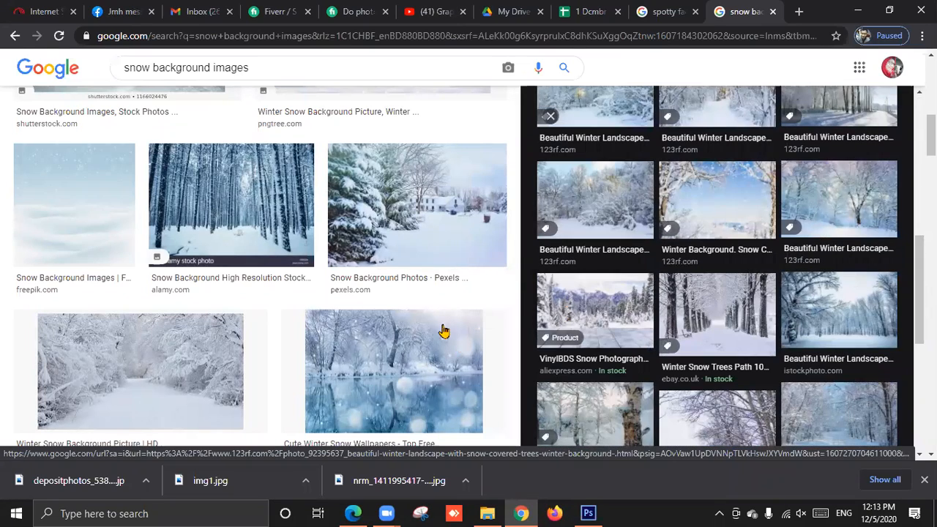
{"action": "scroll", "coordinate": [417, 328], "scroll_direction": "down", "scroll_amount": 2}
Step: Open the "Winter Snow Background Picture | HD Wallpapers" image and save it to the Desktop as a JPEG named unnamed
{"action": "left_click", "coordinate": [247, 278]}
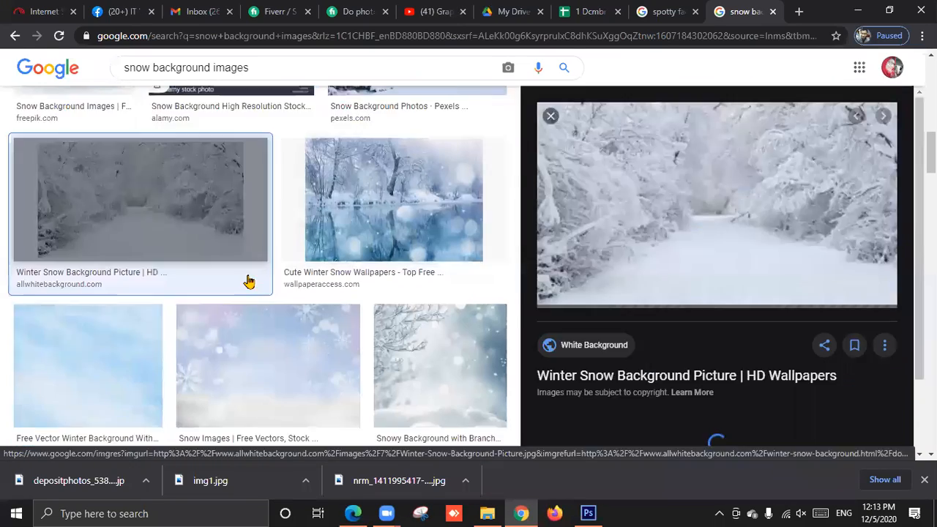
{"action": "scroll", "coordinate": [251, 285], "scroll_direction": "up", "scroll_amount": 2}
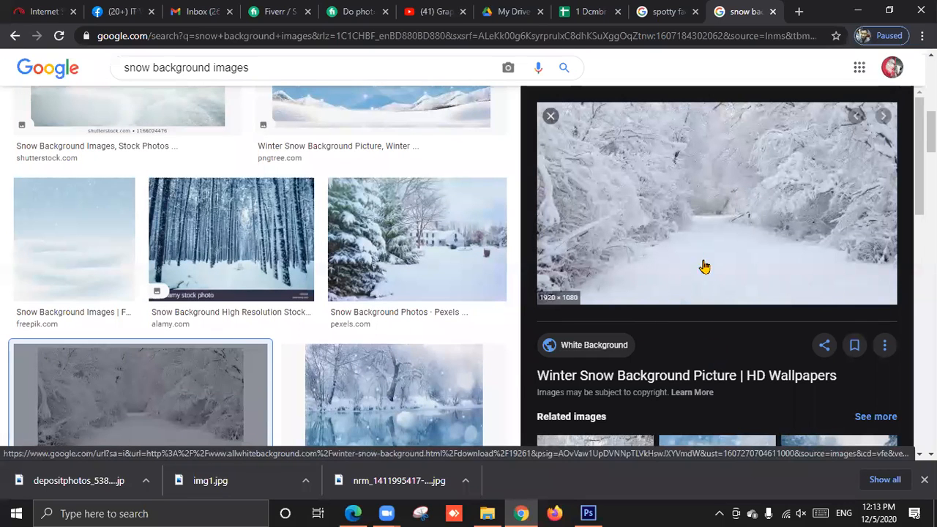
{"action": "right_click", "coordinate": [699, 189]}
{"action": "left_click", "coordinate": [744, 312]}
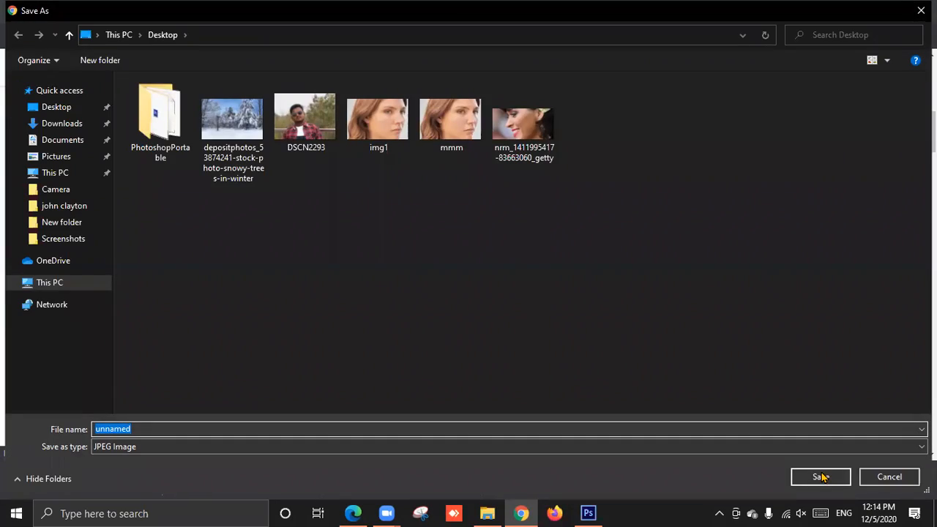
{"action": "left_click", "coordinate": [820, 477]}
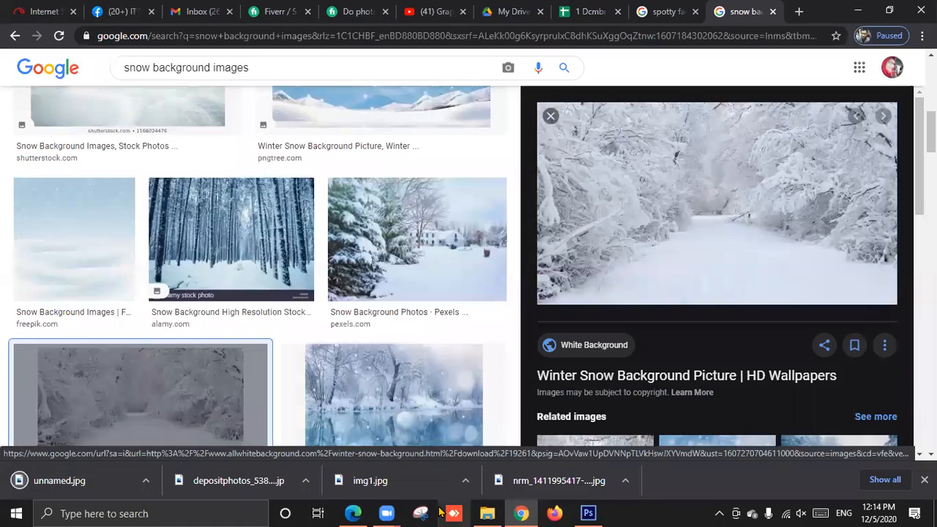
Step: Switch back to Photoshop and place the unnamed snowy path image from the Desktop into the portrait document
{"action": "left_click", "coordinate": [588, 513]}
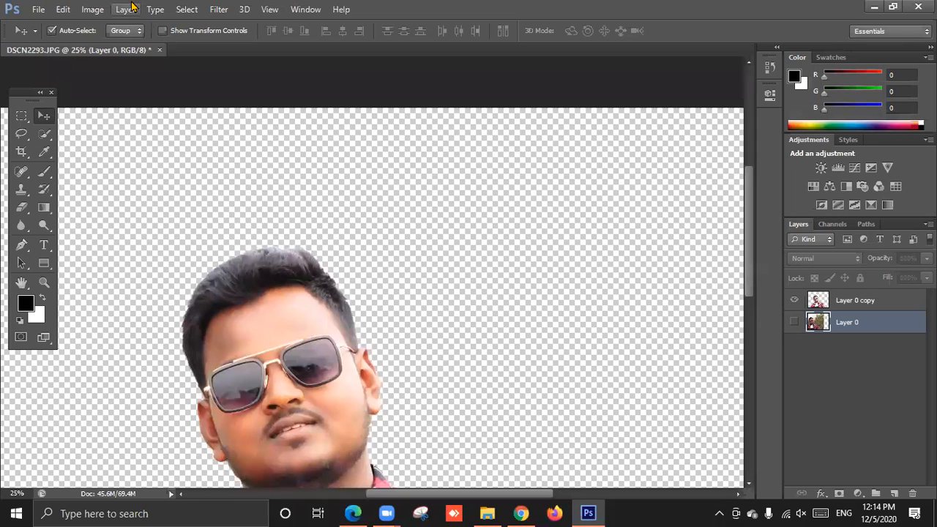
{"action": "left_click", "coordinate": [38, 9]}
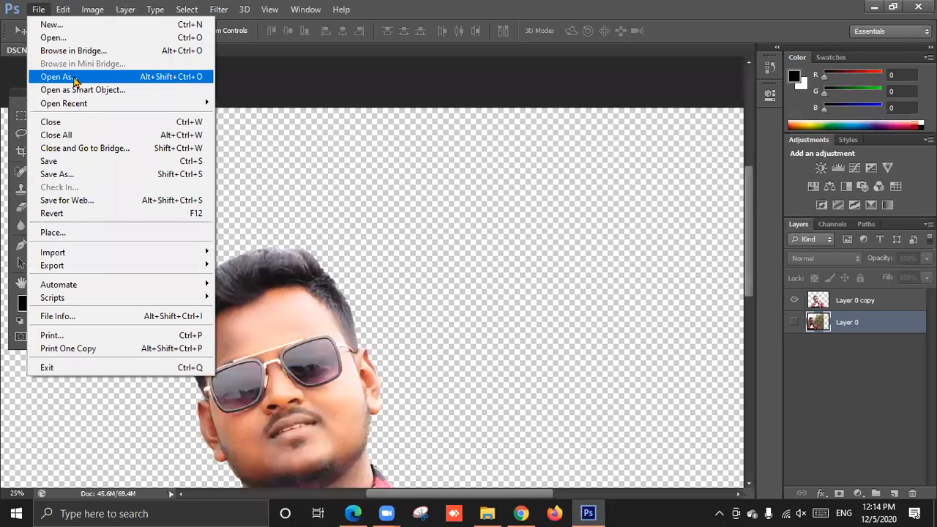
{"action": "left_click", "coordinate": [78, 233]}
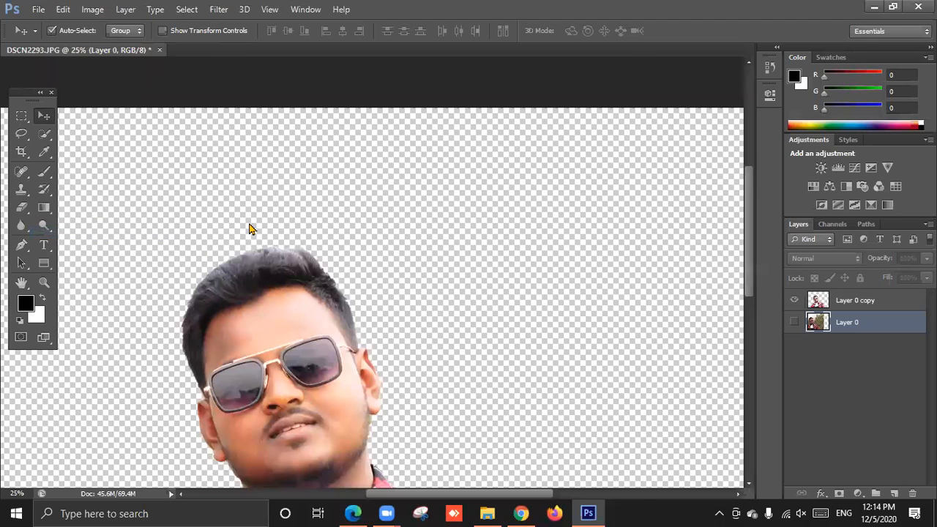
{"action": "double_click", "coordinate": [553, 273]}
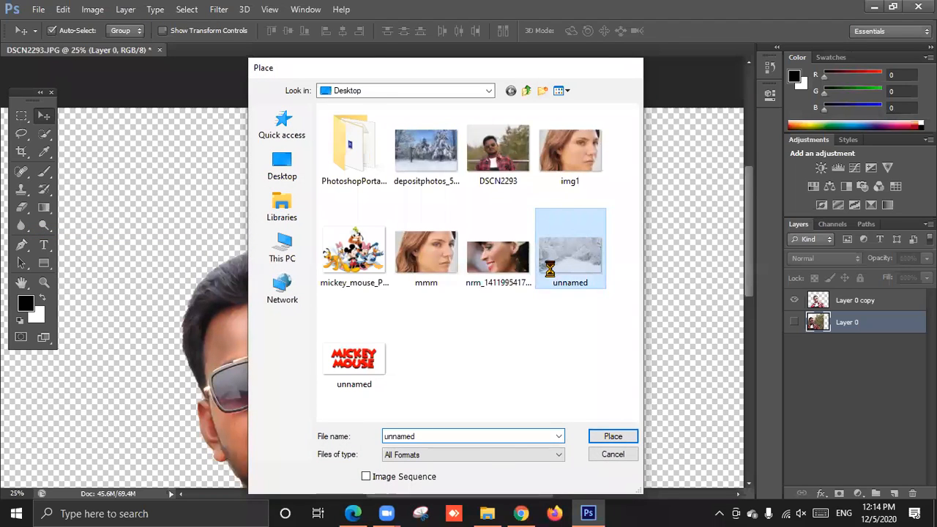
Step: Align the placed snowy path image with the canvas's upper-left corner and scale it to about 288.5% to cover the whole canvas
{"action": "scroll", "coordinate": [530, 274], "scroll_direction": "down", "scroll_amount": 2}
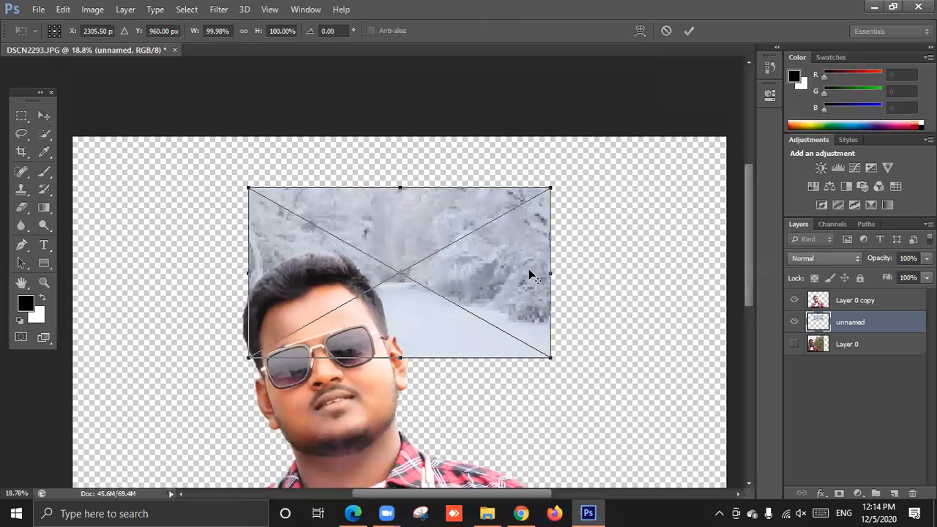
{"action": "left_click_drag", "start_coordinate": [467, 204], "coordinate": [340, 171]}
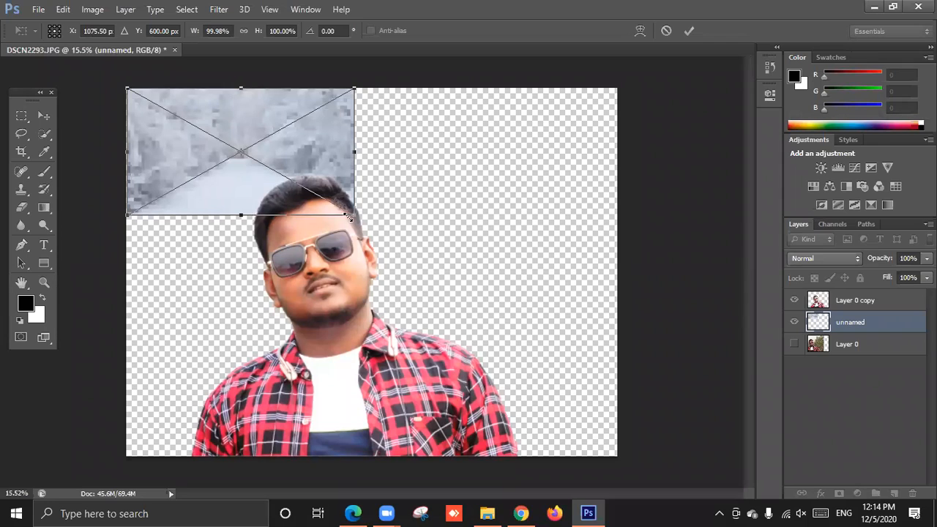
{"action": "key", "text": "Left"}
{"action": "key", "text": "Left"}
{"action": "key", "text": "Left"}
{"action": "key", "text": "Left"}
{"action": "key", "text": "Left"}
{"action": "key", "text": "Left"}
{"action": "key", "text": "Left"}
{"action": "key", "text": "Left"}
{"action": "key", "text": "Left"}
{"action": "key", "text": "Left"}
{"action": "key", "text": "Left"}
{"action": "key", "text": "Left"}
{"action": "key", "text": "Left"}
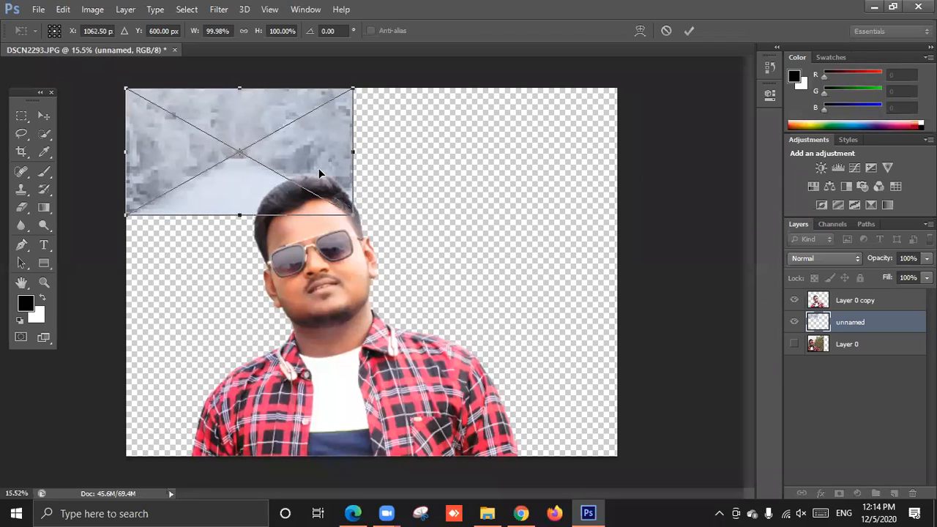
{"action": "left_click_drag", "start_coordinate": [353, 214], "coordinate": [758, 492]}
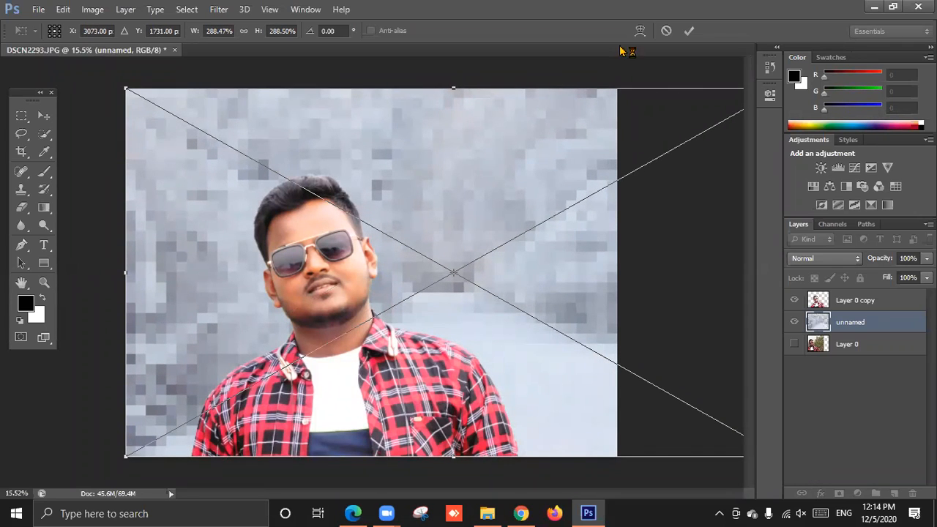
{"action": "left_click", "coordinate": [690, 30]}
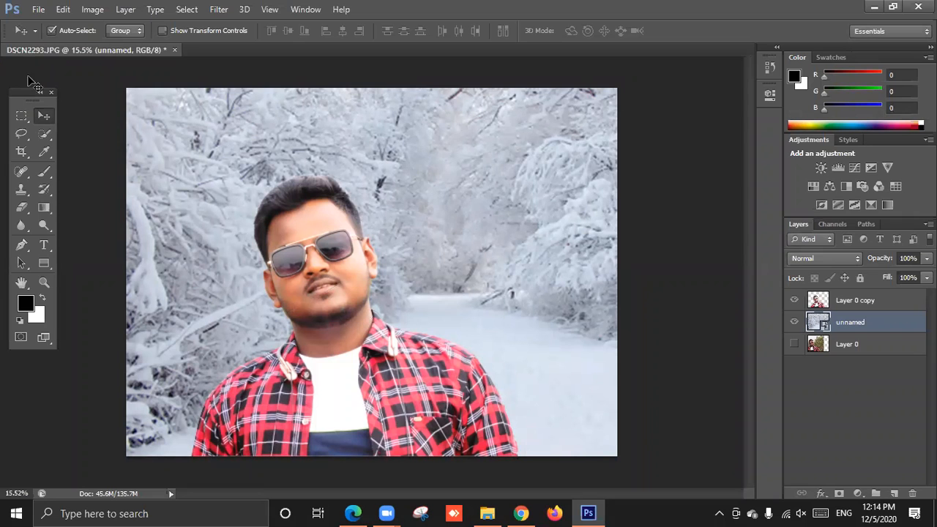
Step: Reposition the snowy background behind the man, and delete the unnamed layer
{"action": "left_click_drag", "start_coordinate": [404, 271], "coordinate": [454, 253]}
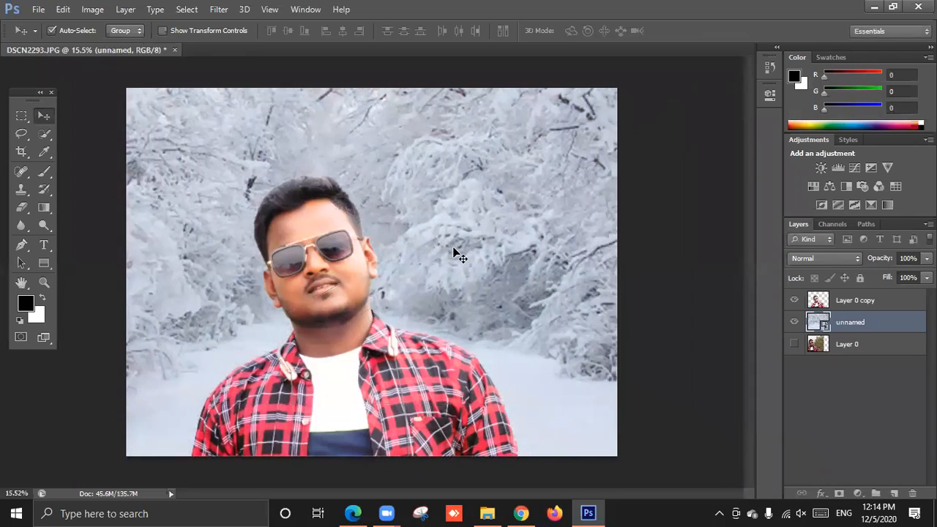
{"action": "left_click_drag", "start_coordinate": [577, 299], "coordinate": [557, 301]}
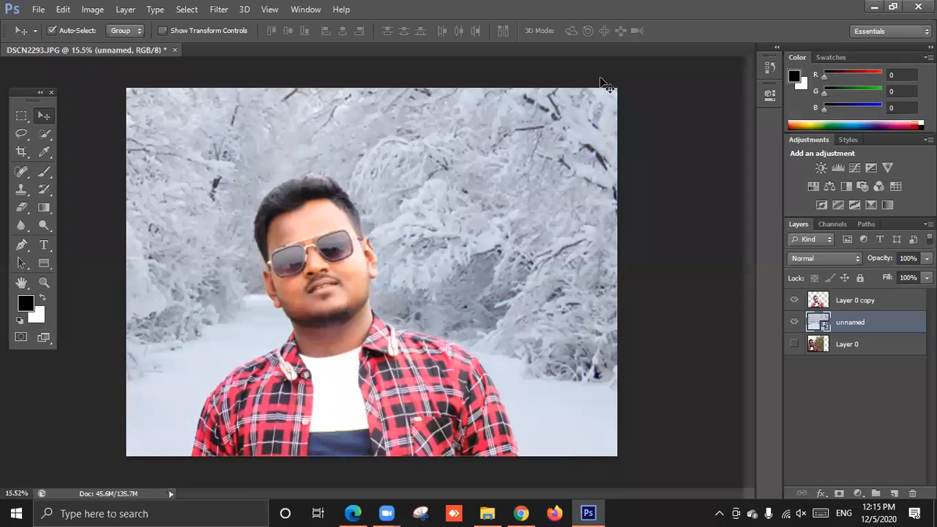
{"action": "key", "text": "Delete"}
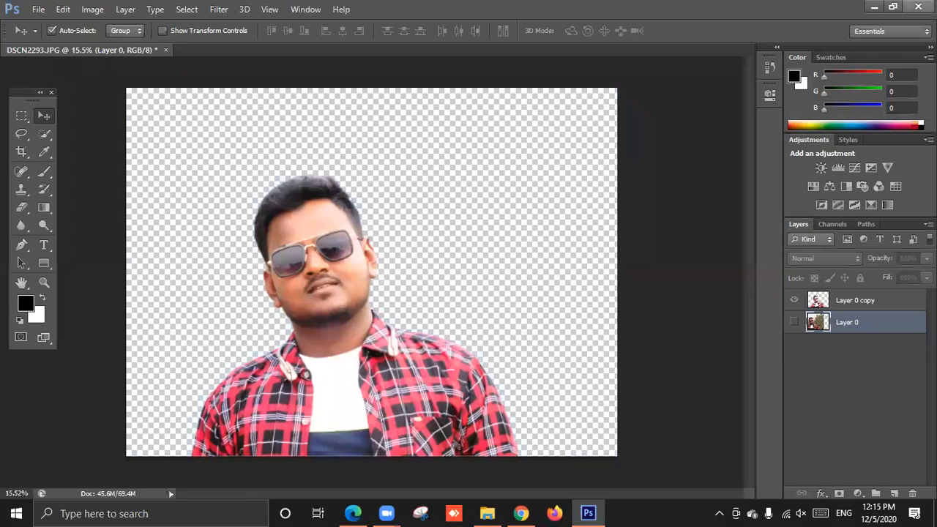
Step: Switch to Chrome and bring up the Facebook page inbox and the YouTube video on Graphic Design & Freelancing
{"action": "left_click", "coordinate": [874, 7]}
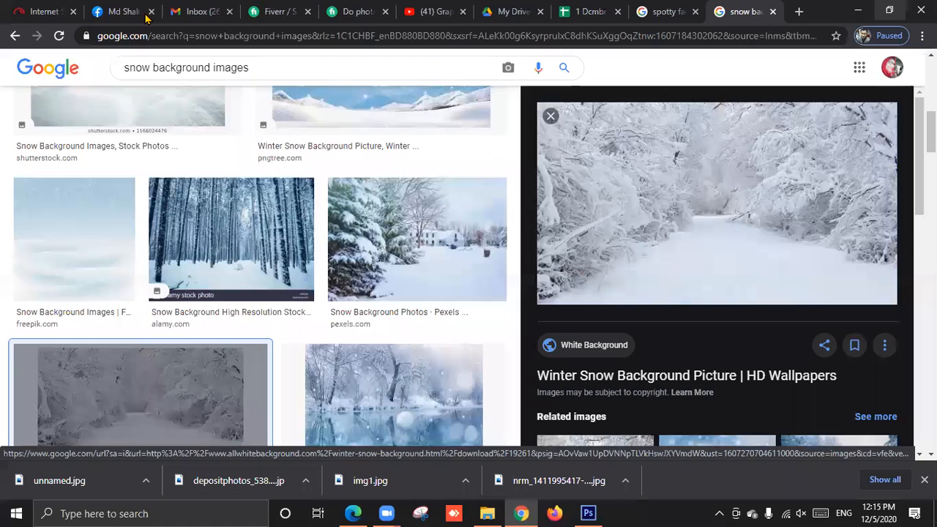
{"action": "left_click", "coordinate": [121, 12]}
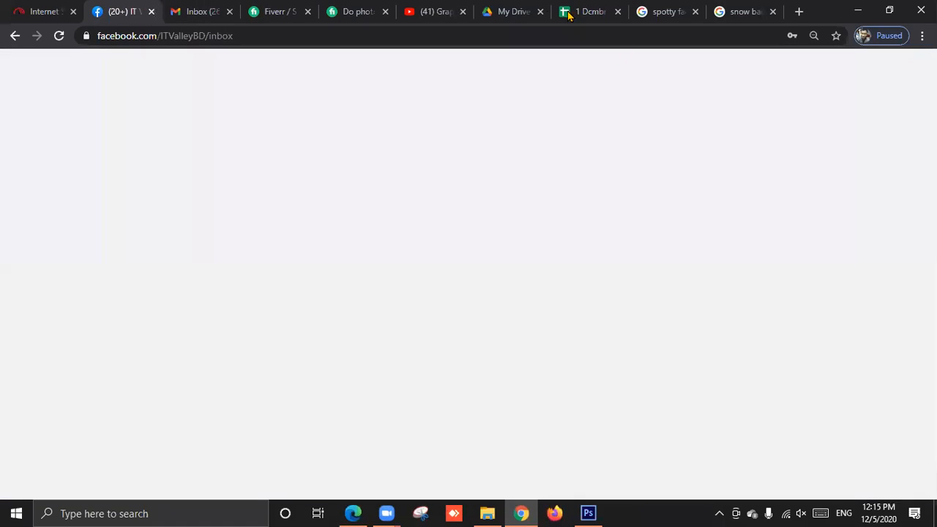
{"action": "left_click", "coordinate": [438, 9]}
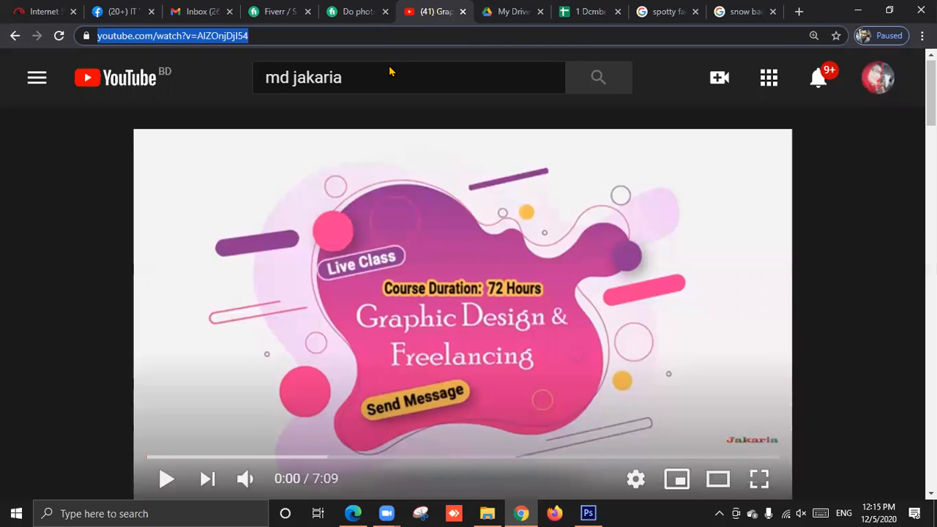
Step: Highlight the existing search term in YouTube's search box
{"action": "left_click", "coordinate": [362, 72]}
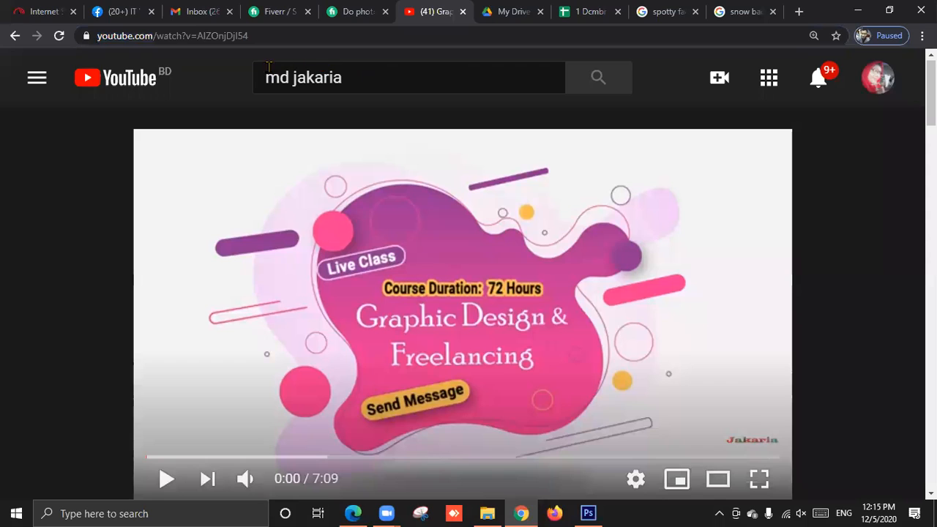
{"action": "left_click", "coordinate": [359, 77]}
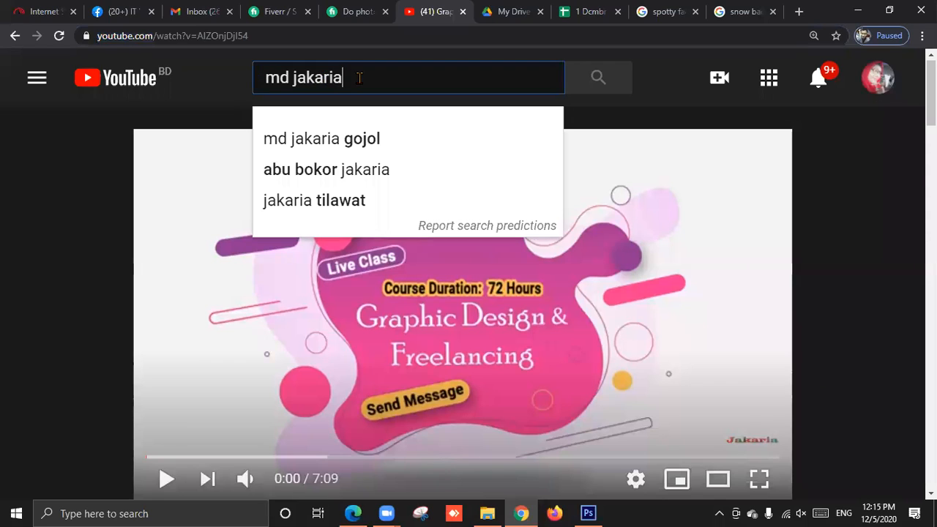
{"action": "key", "text": "ctrl+a"}
{"action": "left_click", "coordinate": [358, 81]}
{"action": "key", "text": "Left"}
{"action": "key", "text": "Left"}
{"action": "key", "text": "Left"}
{"action": "key", "text": "Left"}
{"action": "key", "text": "shift+End"}
{"action": "key", "text": "Right"}
{"action": "left_click_drag", "start_coordinate": [364, 78], "coordinate": [259, 80]}
{"action": "left_click", "coordinate": [343, 77]}
{"action": "left_click_drag", "start_coordinate": [349, 78], "coordinate": [42, 73]}
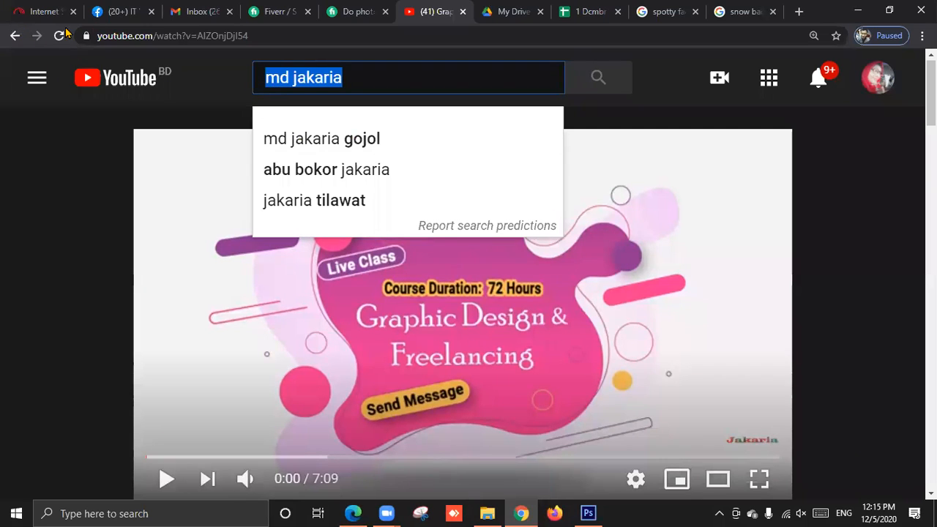
Step: Return to the Facebook page inbox, close the two chat pop-ups and open the Combo 9 group chat from Messenger
{"action": "left_click", "coordinate": [130, 16]}
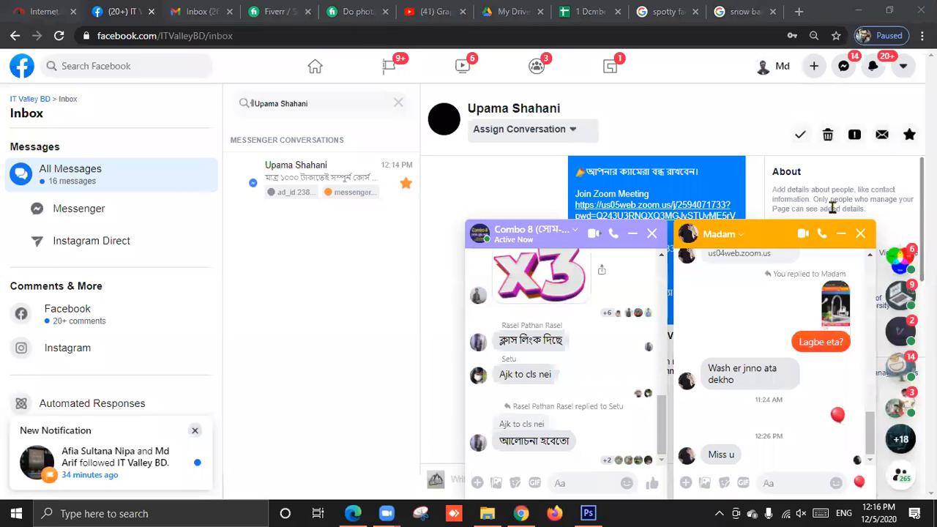
{"action": "left_click", "coordinate": [862, 235]}
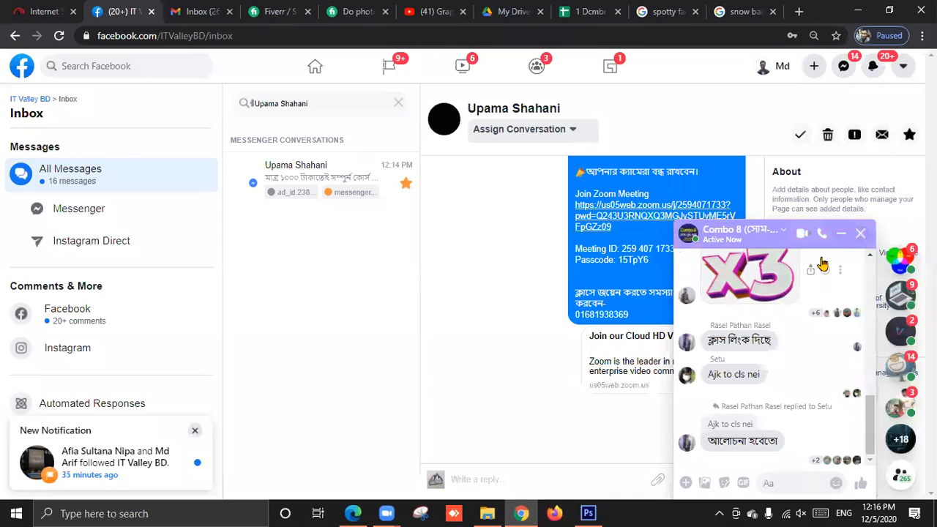
{"action": "left_click", "coordinate": [860, 236]}
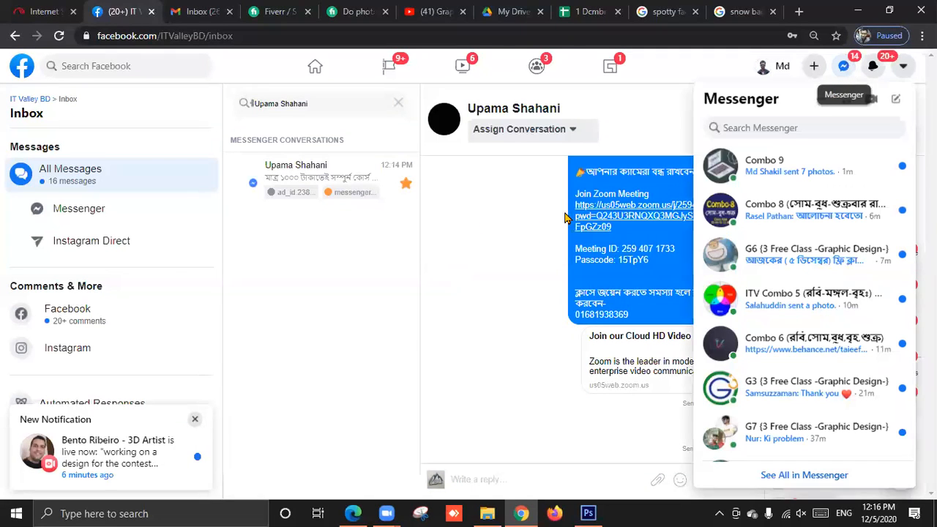
{"action": "left_click", "coordinate": [810, 172]}
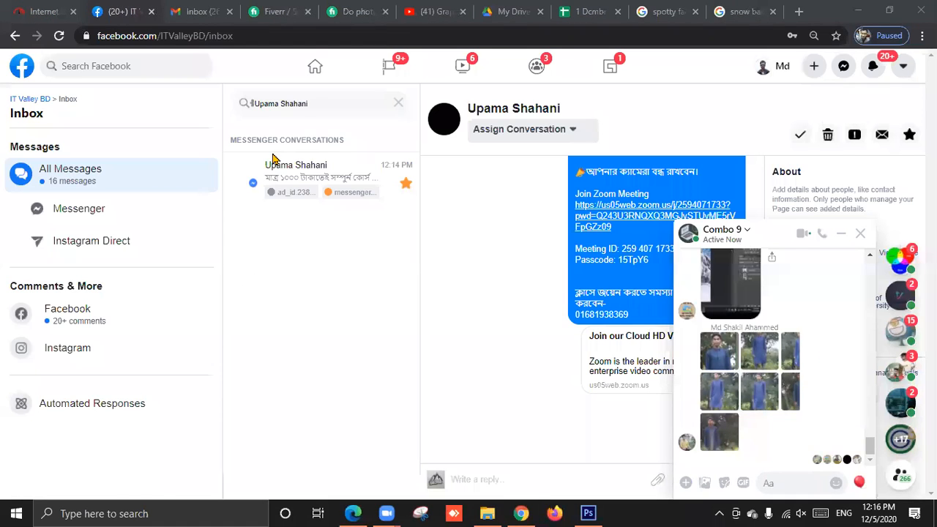
Step: Look through the Combo 9 chat's shared photos of the man in the blue kurta, ending on the waist-up portrait
{"action": "left_click", "coordinate": [714, 439]}
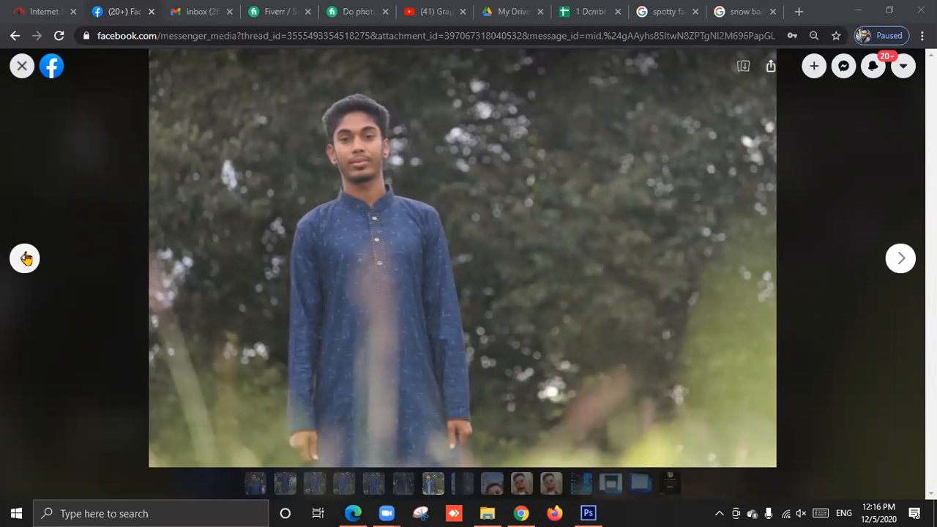
{"action": "left_click", "coordinate": [916, 269]}
{"action": "left_click", "coordinate": [915, 269]}
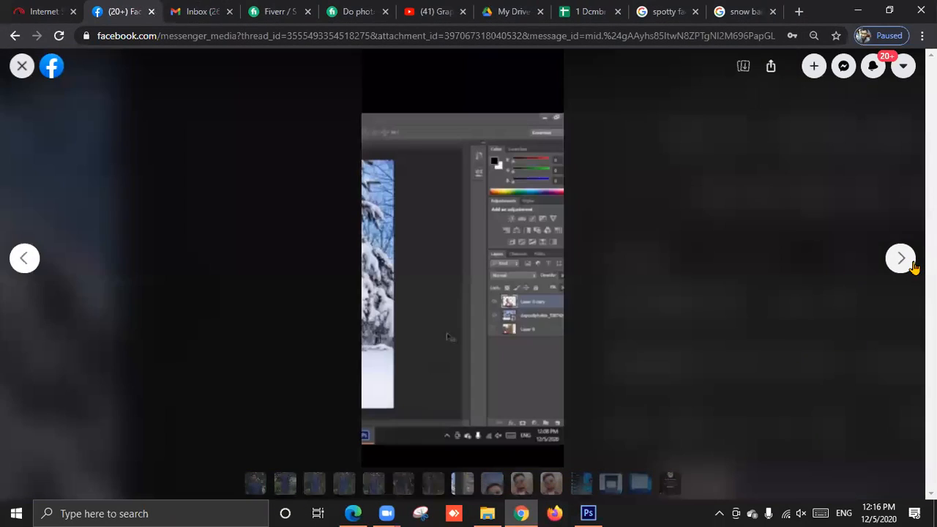
{"action": "left_click", "coordinate": [25, 262]}
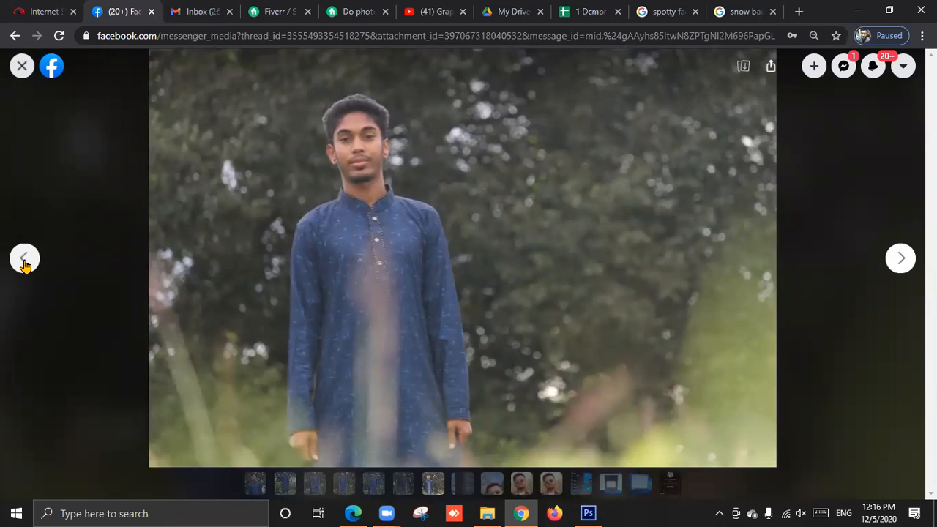
{"action": "left_click", "coordinate": [25, 262]}
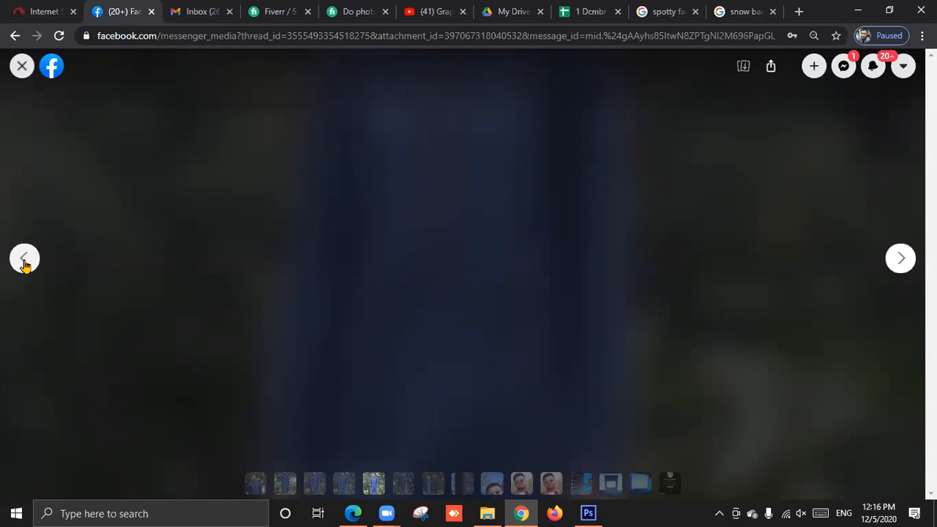
{"action": "left_click", "coordinate": [25, 262]}
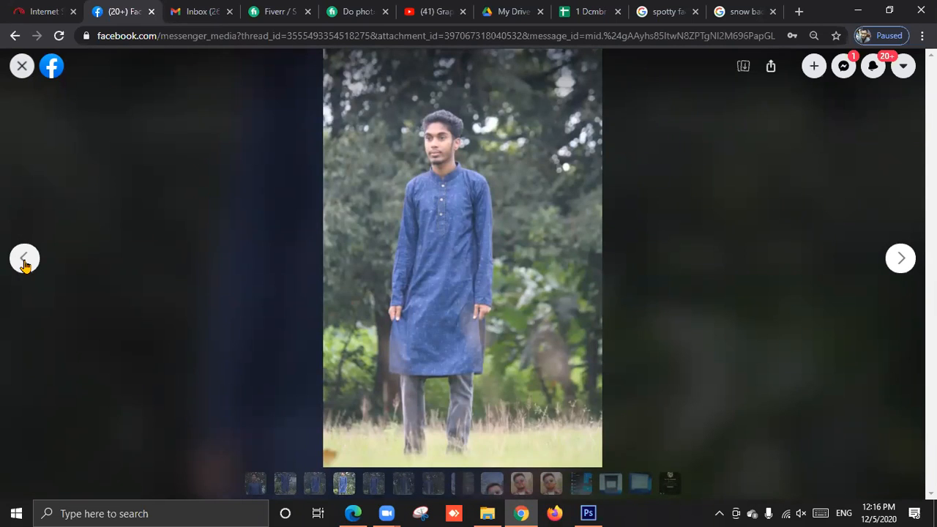
{"action": "left_click", "coordinate": [24, 263]}
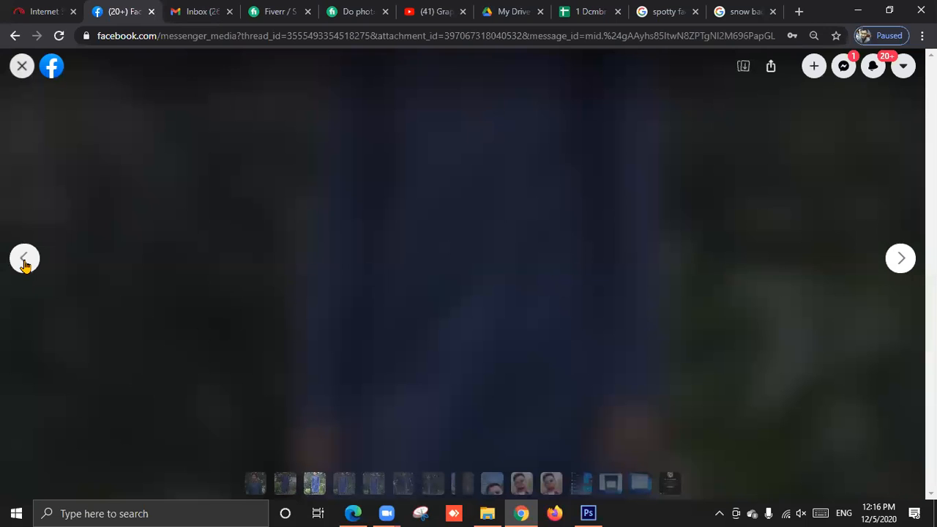
{"action": "left_click", "coordinate": [24, 263]}
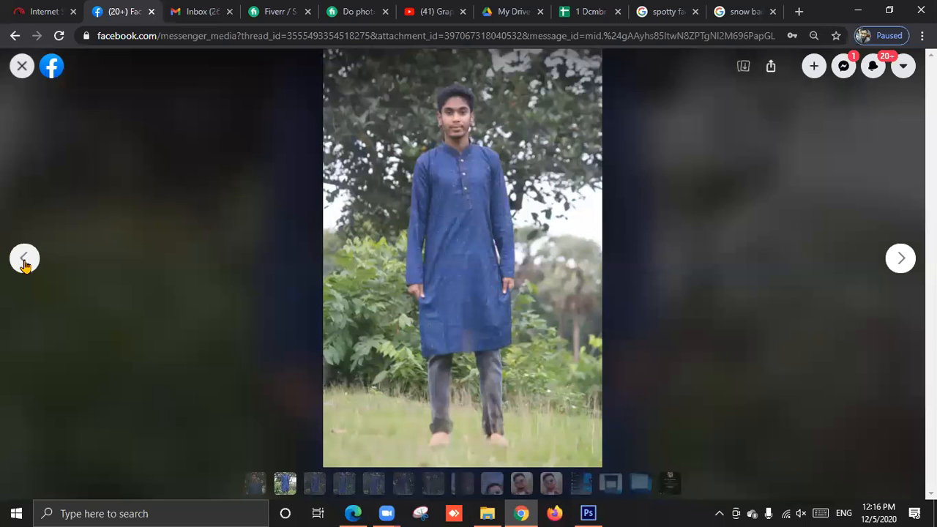
{"action": "left_click", "coordinate": [24, 264]}
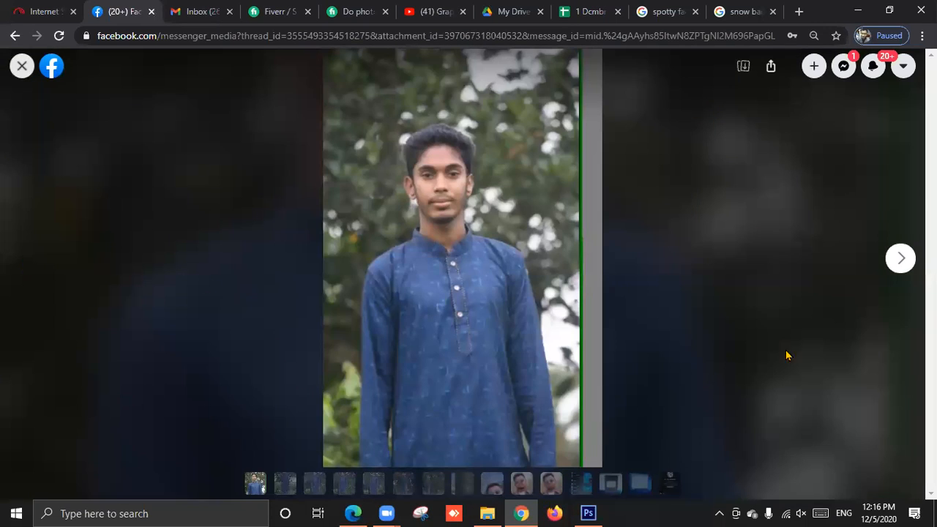
{"action": "left_click", "coordinate": [900, 270]}
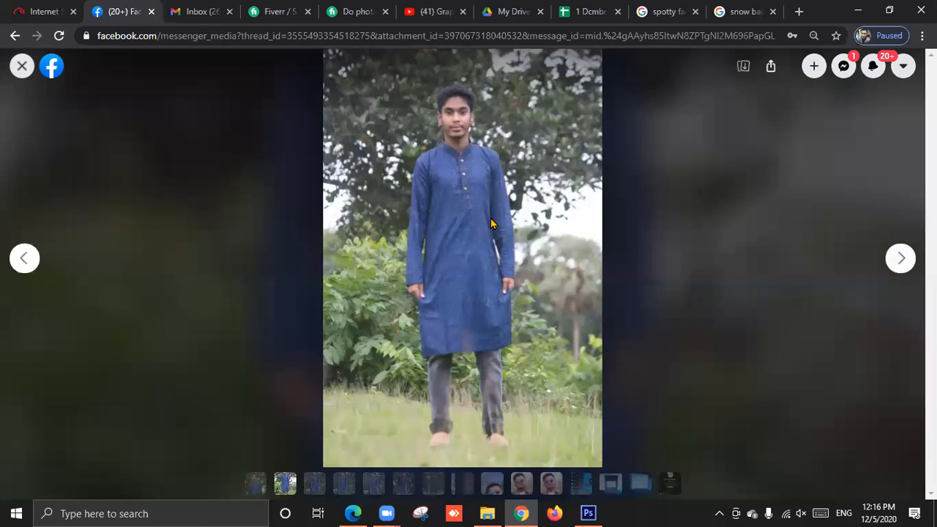
{"action": "left_click", "coordinate": [34, 259]}
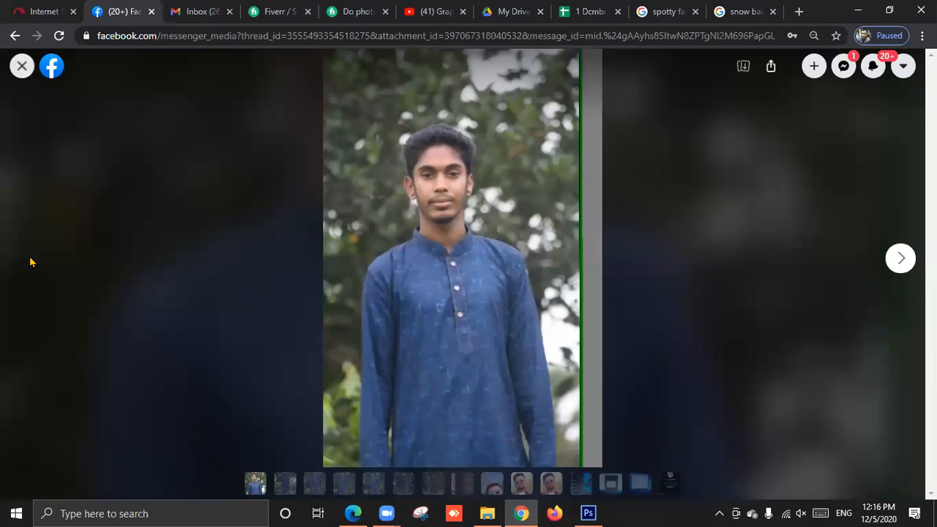
Step: Save the waist-up portrait of the man in the blue kurta to the Desktop as a JPEG under its default name
{"action": "right_click", "coordinate": [400, 220]}
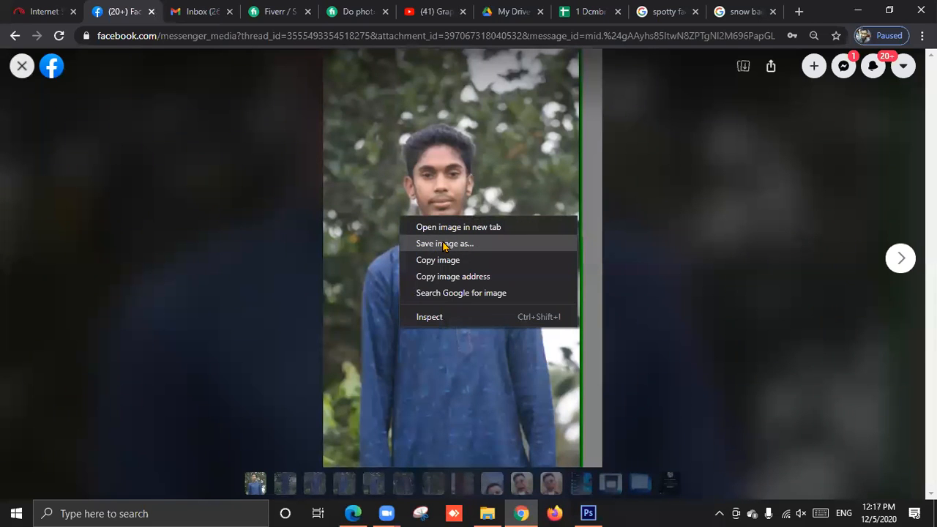
{"action": "left_click", "coordinate": [445, 244]}
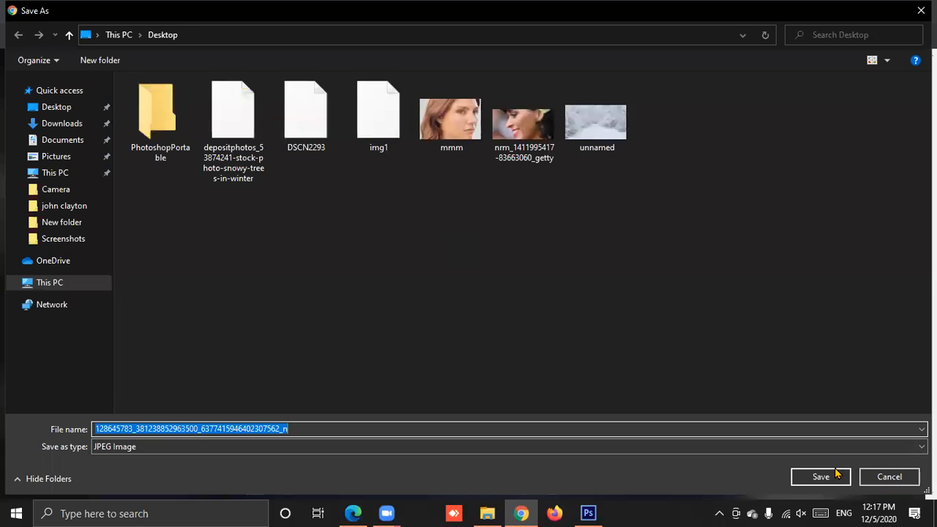
{"action": "left_click", "coordinate": [821, 477]}
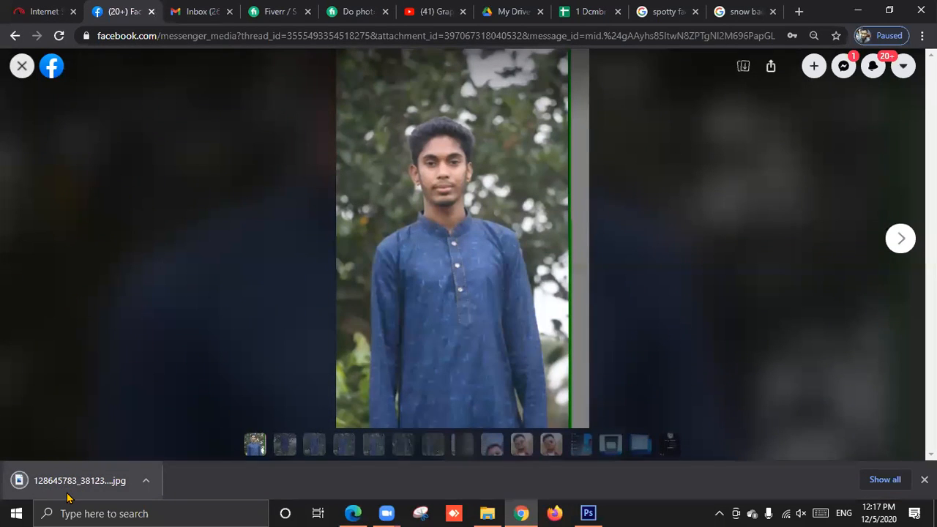
Step: Switch back to Photoshop and open the newly saved portrait of the man in the blue kurta from the Desktop
{"action": "left_click", "coordinate": [588, 513]}
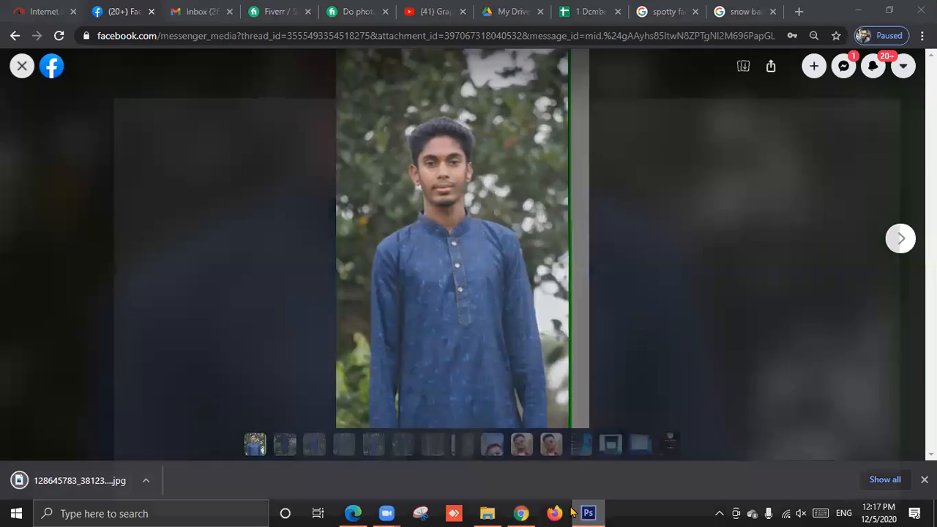
{"action": "left_click", "coordinate": [41, 10]}
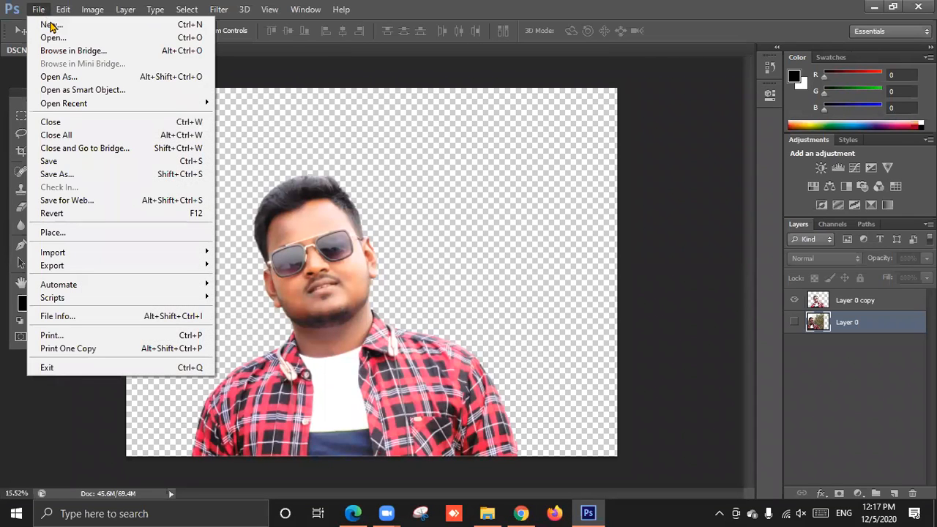
{"action": "left_click", "coordinate": [57, 35]}
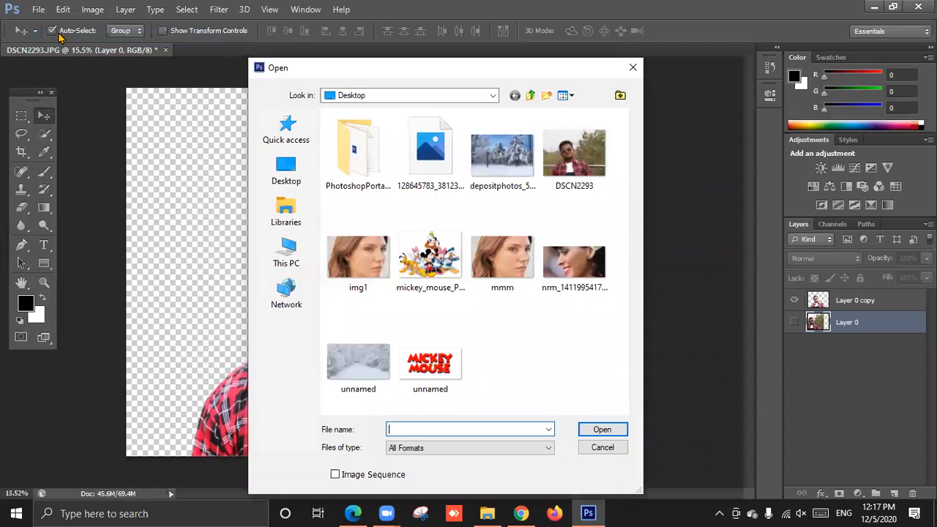
{"action": "double_click", "coordinate": [432, 179]}
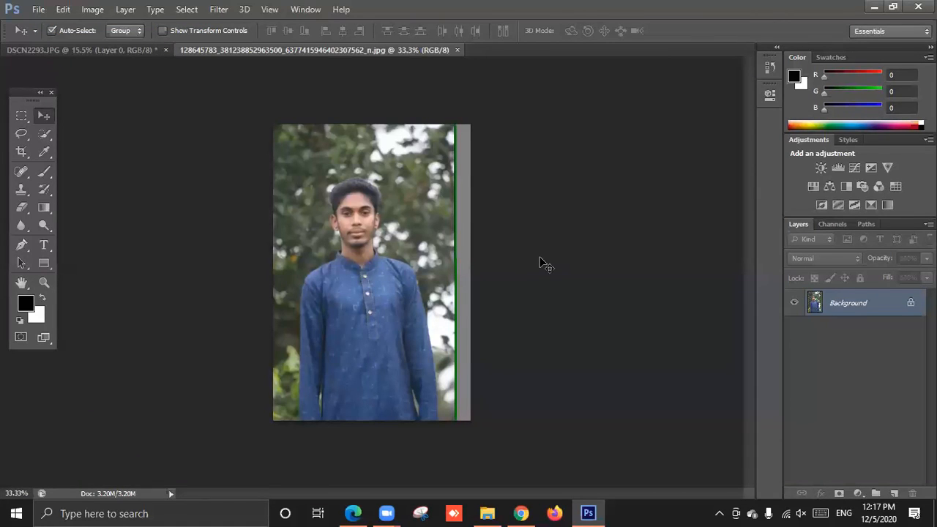
Step: Switch between the DSCN2293.JPG cut-out and the blue kurta portrait, and close the portrait document
{"action": "left_click_drag", "start_coordinate": [381, 237], "coordinate": [501, 265]}
{"action": "left_click", "coordinate": [402, 202]}
{"action": "left_click", "coordinate": [139, 52]}
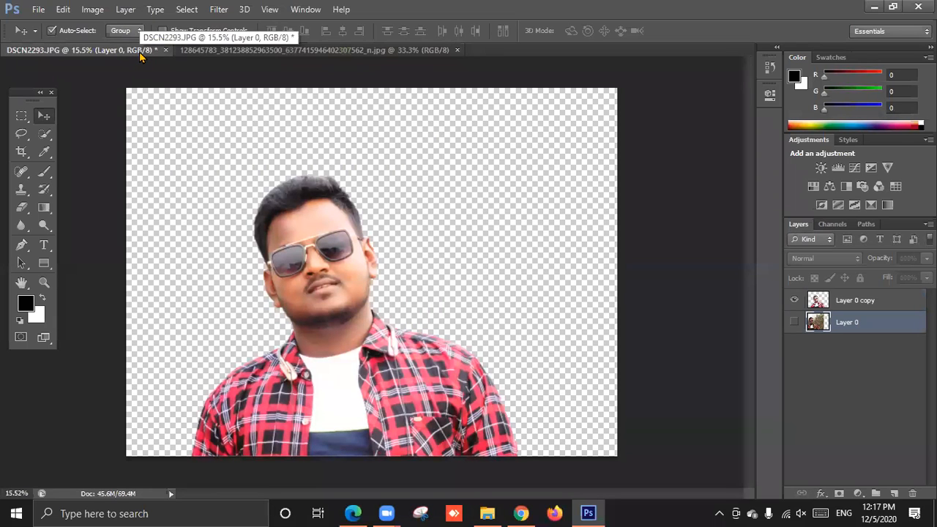
{"action": "left_click", "coordinate": [276, 50]}
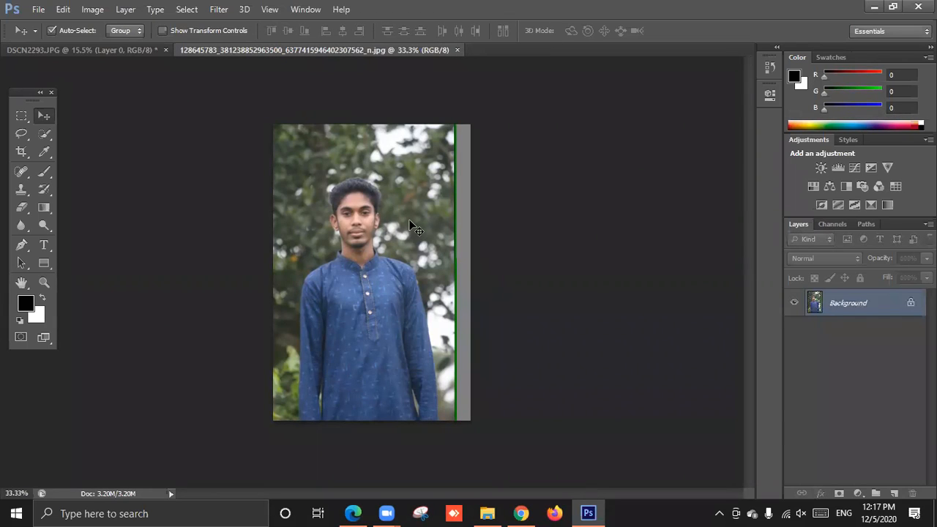
{"action": "left_click", "coordinate": [457, 50]}
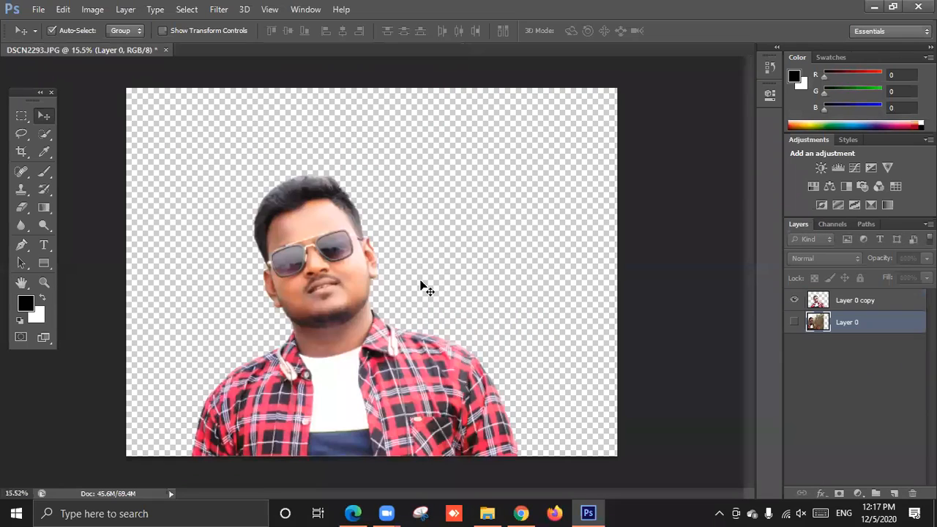
Step: Switch to Chrome to check the chat's shared kurta photo, minimize the browser and return to Photoshop
{"action": "left_click", "coordinate": [520, 513]}
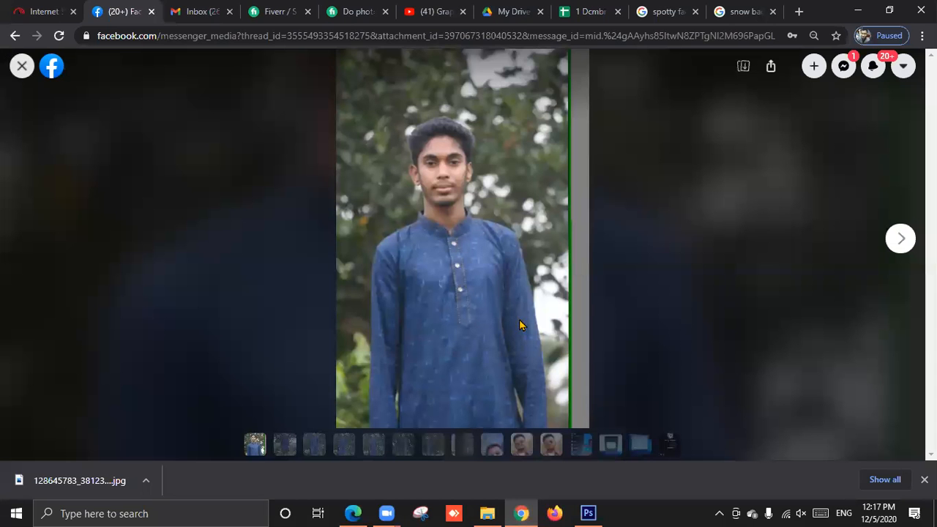
{"action": "left_click", "coordinate": [889, 245]}
{"action": "left_click", "coordinate": [23, 237]}
{"action": "left_click", "coordinate": [858, 11]}
{"action": "left_click", "coordinate": [591, 513]}
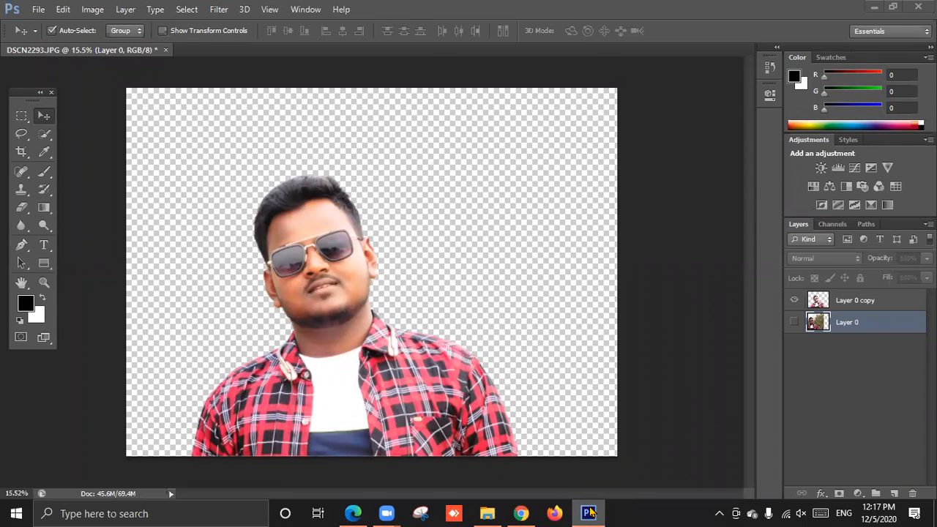
{"action": "left_click", "coordinate": [594, 513]}
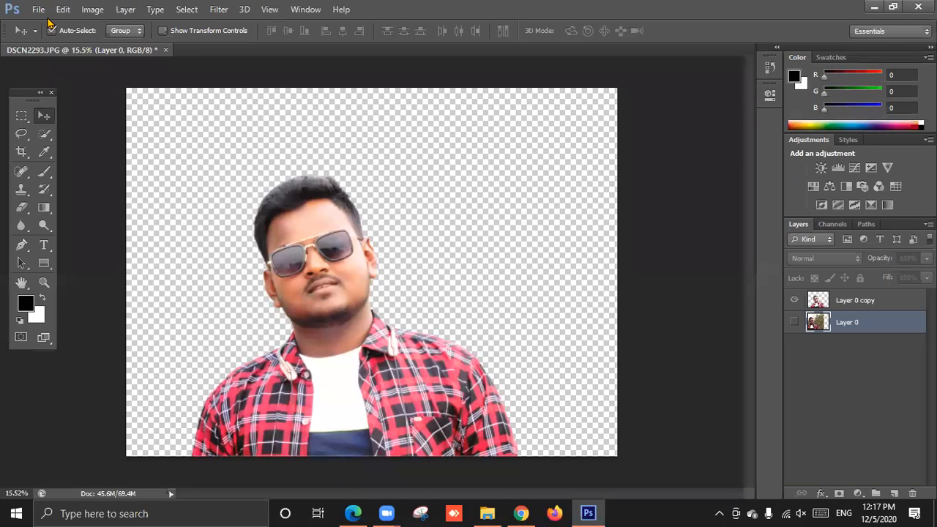
Step: Open the saved blue kurta portrait from the Desktop again
{"action": "left_click", "coordinate": [40, 10]}
{"action": "left_click", "coordinate": [55, 40]}
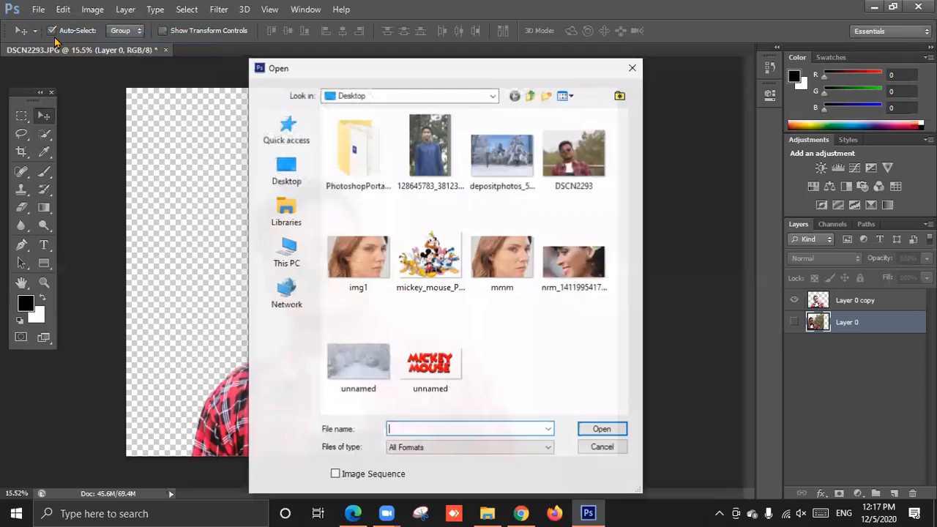
{"action": "left_click", "coordinate": [409, 164]}
{"action": "double_click", "coordinate": [409, 165]}
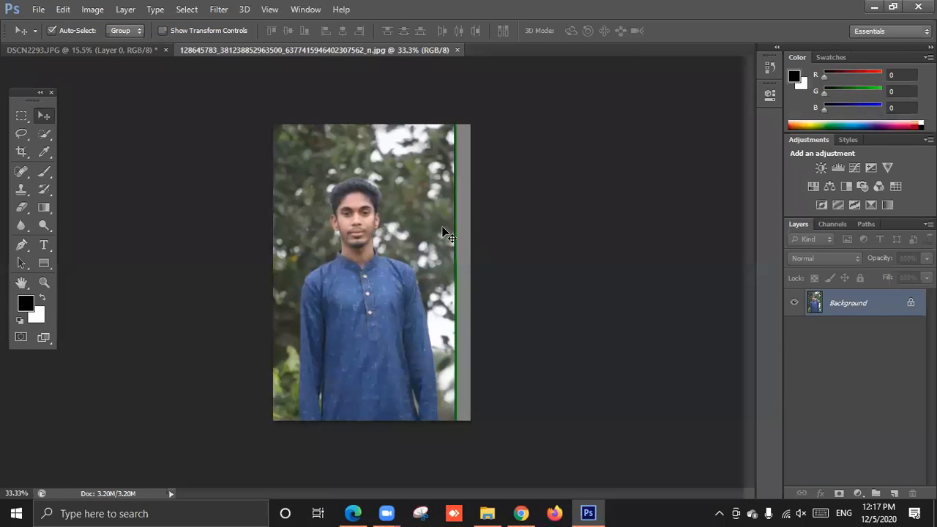
Step: Crop the grey strip off the right side of the kurta portrait
{"action": "left_click", "coordinate": [21, 151]}
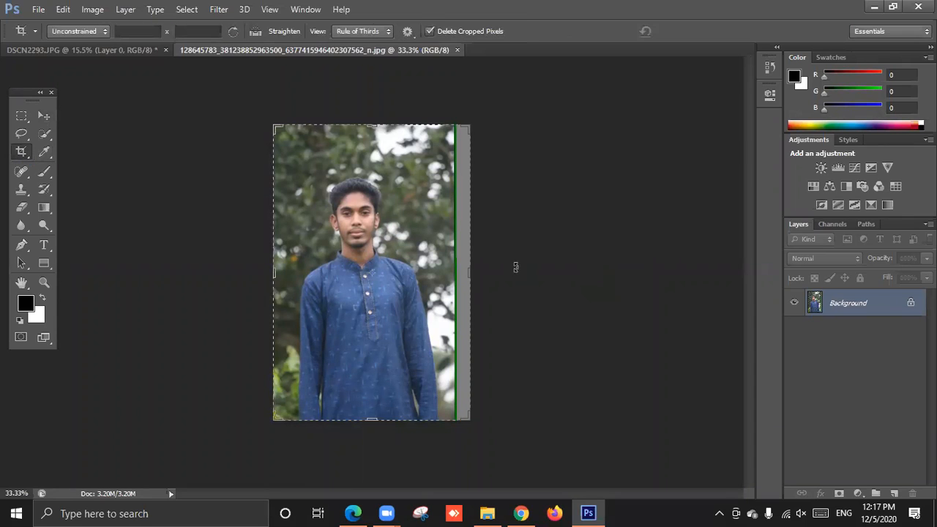
{"action": "left_click_drag", "start_coordinate": [470, 281], "coordinate": [463, 281]}
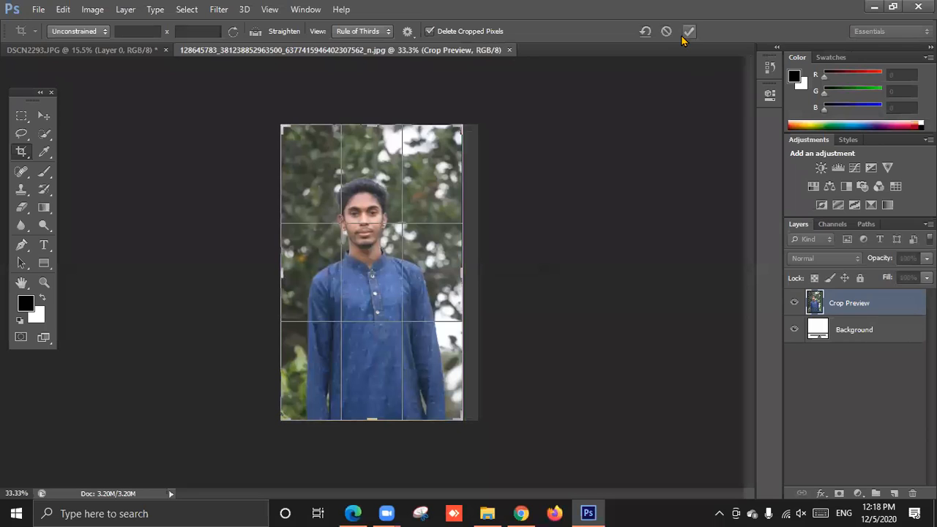
{"action": "left_click", "coordinate": [691, 31]}
{"action": "left_click", "coordinate": [43, 116]}
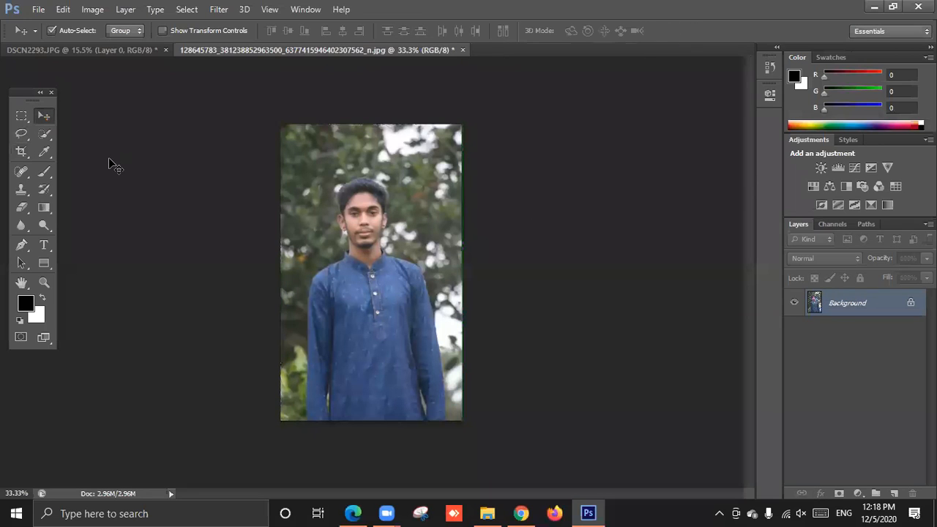
Step: Crop the thin green line off the portrait's right edge
{"action": "left_click", "coordinate": [21, 151]}
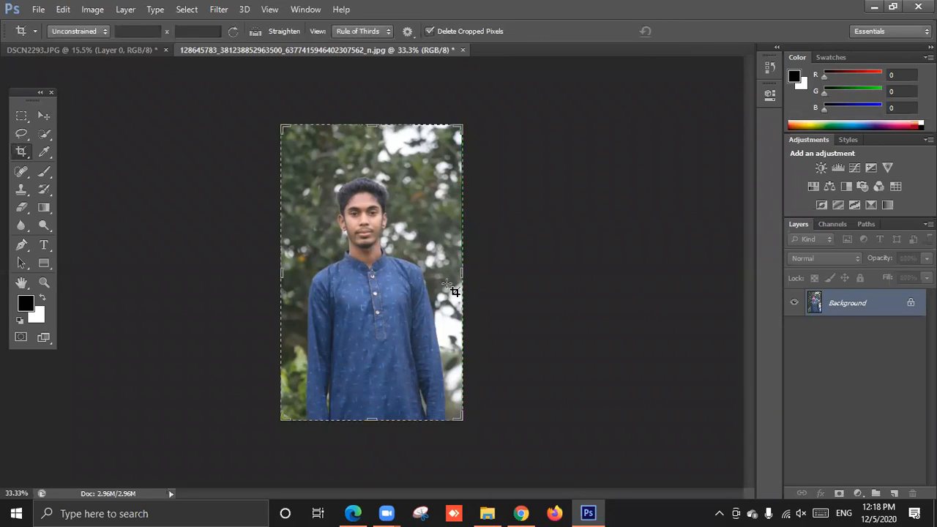
{"action": "left_click_drag", "start_coordinate": [459, 273], "coordinate": [460, 277]}
{"action": "left_click", "coordinate": [692, 31]}
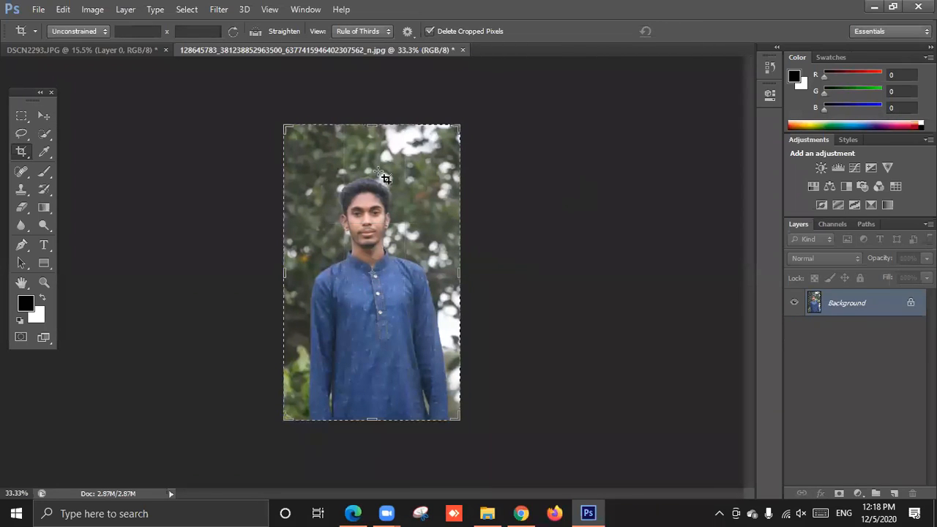
{"action": "left_click", "coordinate": [43, 117]}
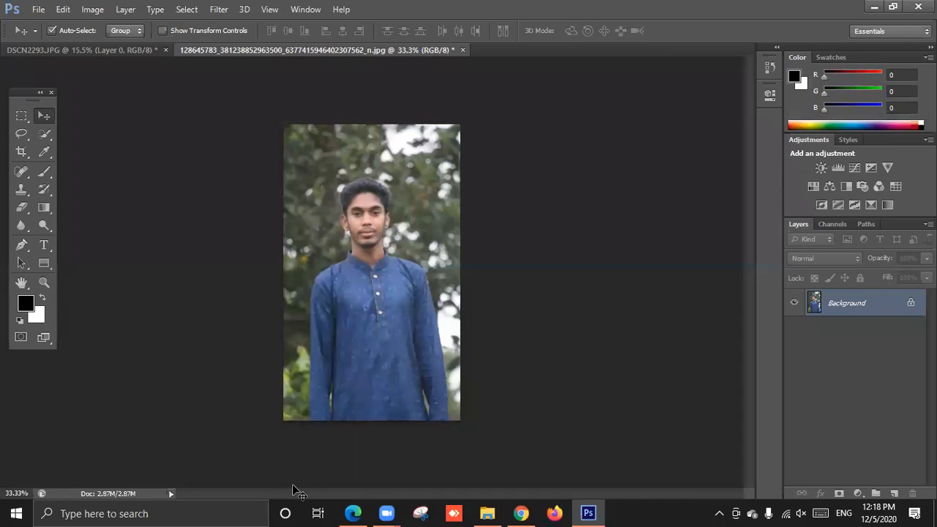
Step: Try cropping away the background above the man's head, and undo that crop
{"action": "left_click", "coordinate": [20, 154]}
{"action": "left_click_drag", "start_coordinate": [375, 124], "coordinate": [378, 147]}
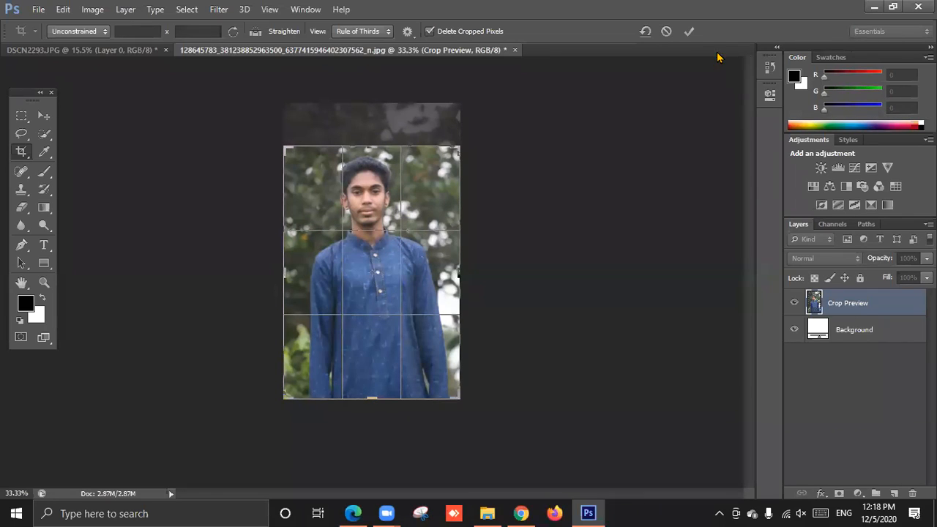
{"action": "left_click", "coordinate": [689, 31]}
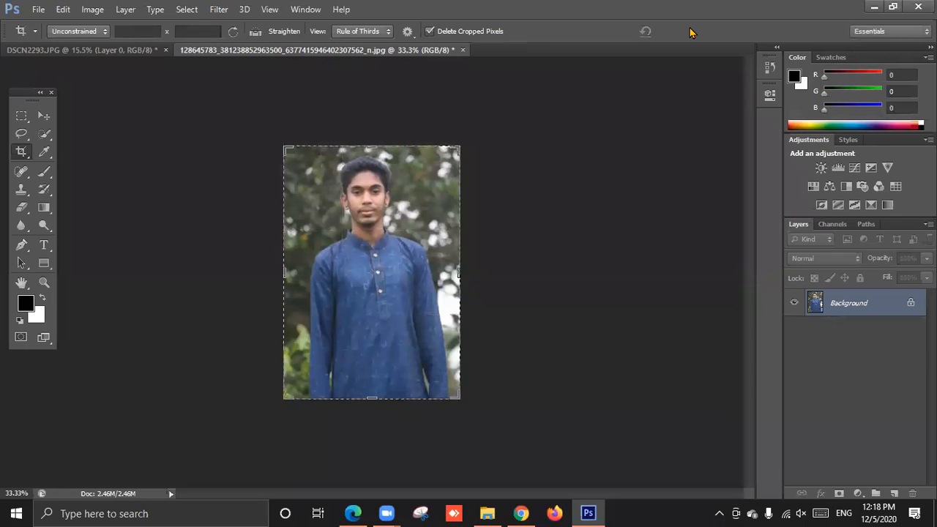
{"action": "key", "text": "ctrl+z"}
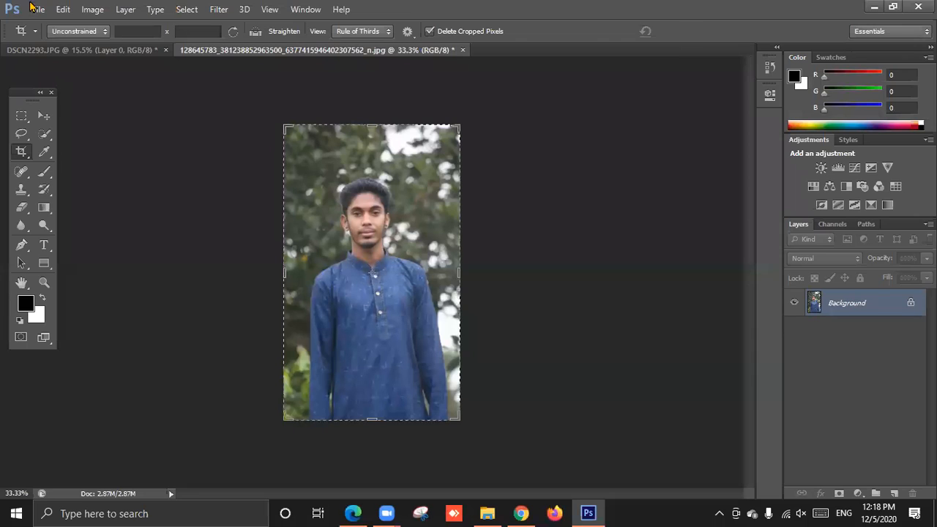
{"action": "left_click", "coordinate": [43, 116]}
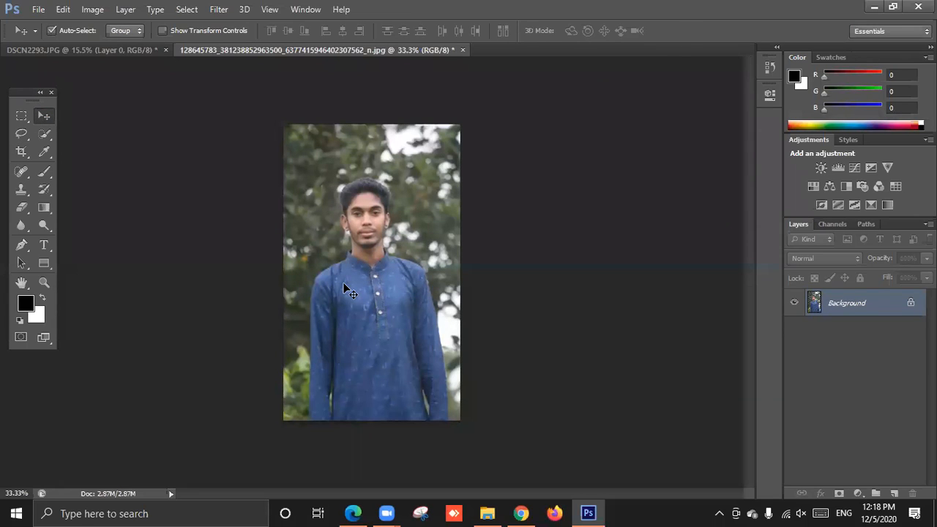
Step: Duplicate the portrait's Background layer
{"action": "key", "text": "ctrl+j"}
{"action": "key", "text": "alt+bracketleft"}
{"action": "key", "text": "alt+bracketright"}
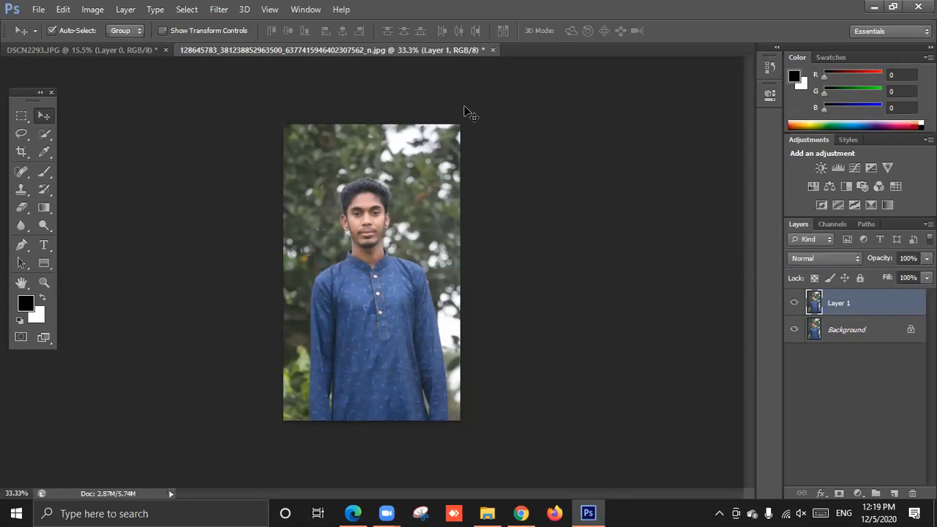
Step: Show the transform controls and rotate the duplicate portrait layer about 3.86° clockwise to straighten the man
{"action": "left_click", "coordinate": [371, 119]}
{"action": "left_click", "coordinate": [363, 141]}
{"action": "left_click", "coordinate": [181, 32]}
{"action": "left_click_drag", "start_coordinate": [273, 118], "coordinate": [279, 114]}
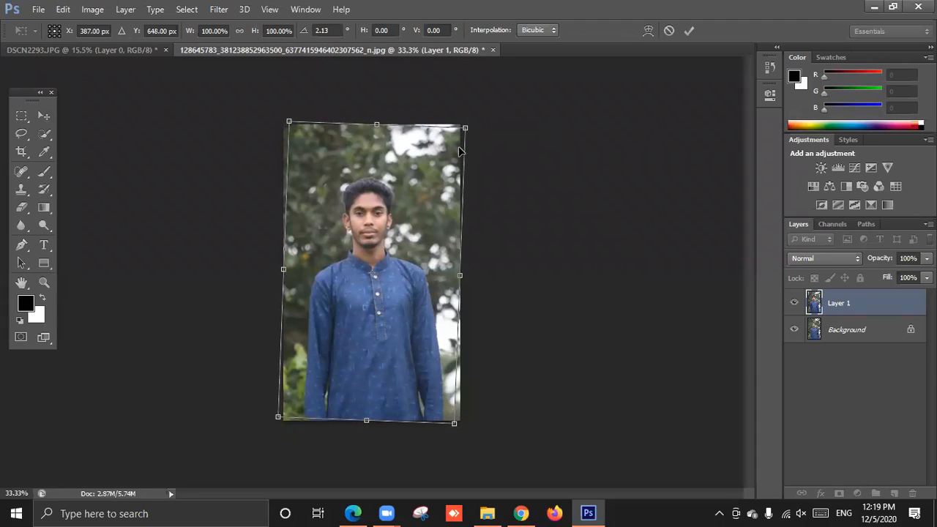
{"action": "left_click_drag", "start_coordinate": [265, 100], "coordinate": [269, 94]}
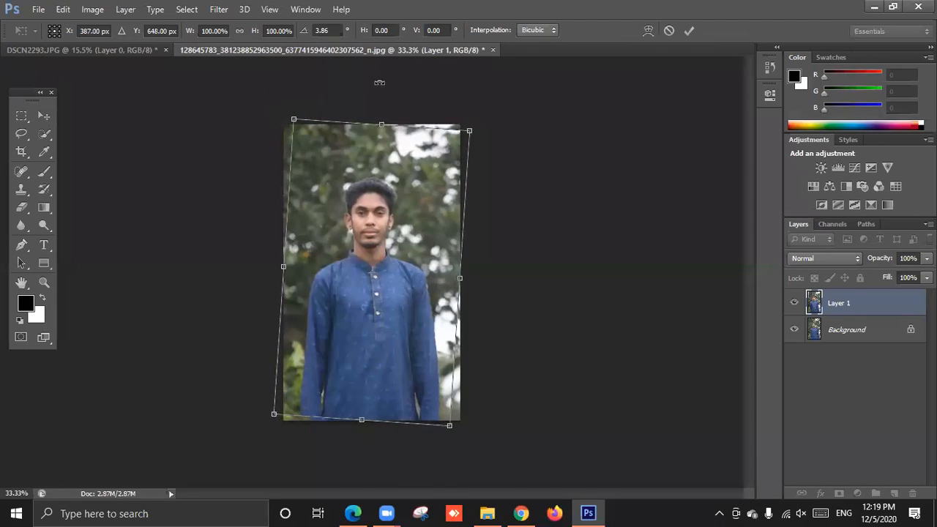
{"action": "left_click", "coordinate": [668, 30]}
{"action": "left_click", "coordinate": [468, 180]}
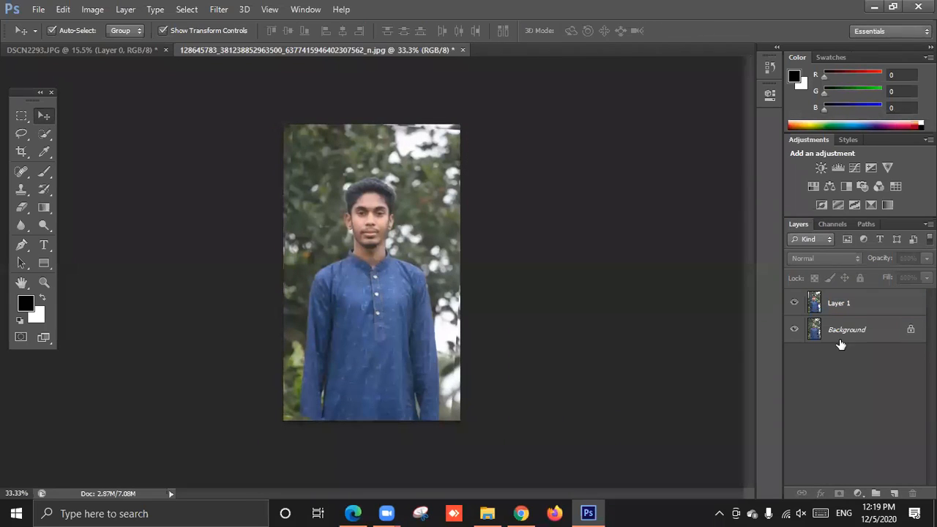
Step: Hide the Background layer and crop both sides and the top inward to trim the rotated layer's empty edges
{"action": "left_click", "coordinate": [807, 330]}
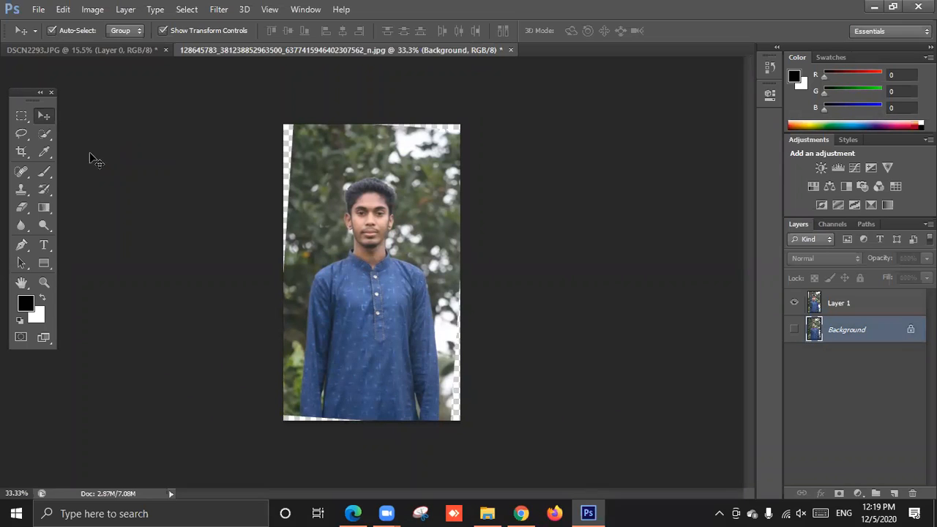
{"action": "left_click", "coordinate": [21, 151]}
{"action": "left_click_drag", "start_coordinate": [285, 278], "coordinate": [288, 274]}
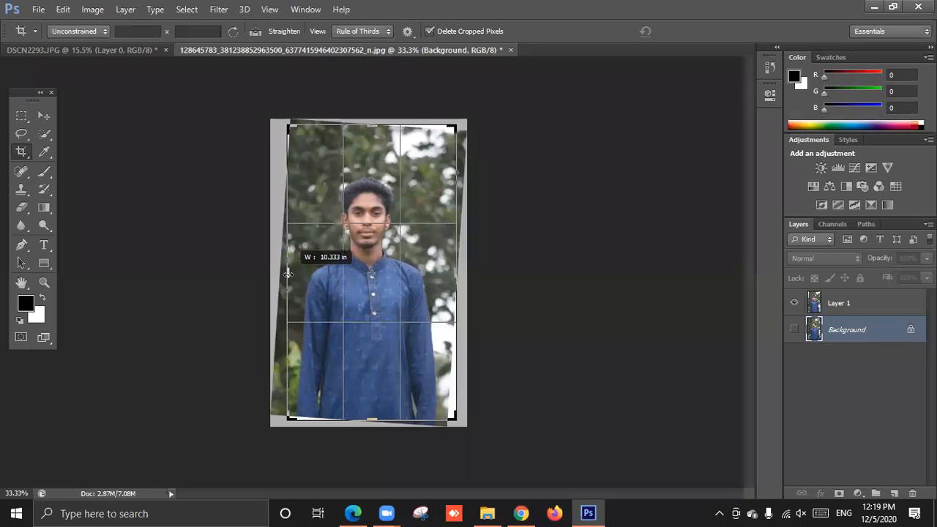
{"action": "left_click_drag", "start_coordinate": [288, 274], "coordinate": [289, 273]}
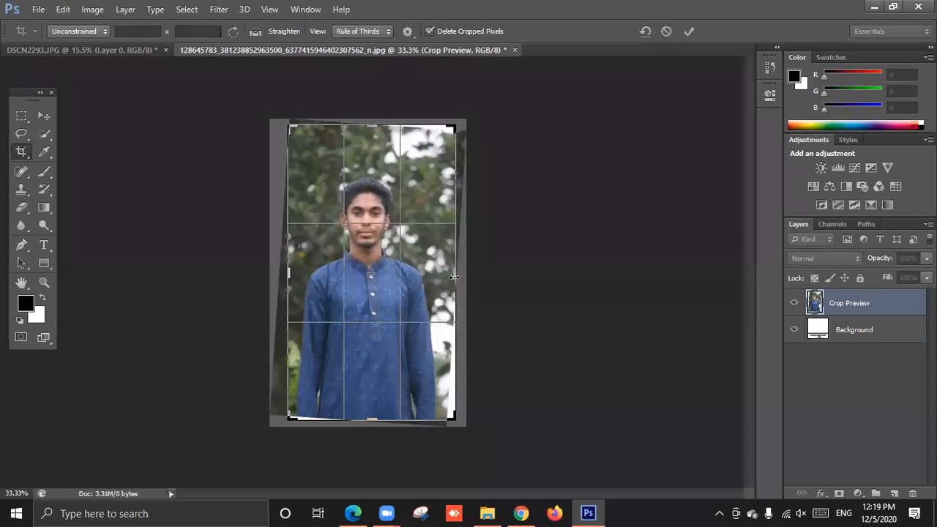
{"action": "left_click_drag", "start_coordinate": [456, 277], "coordinate": [451, 280]}
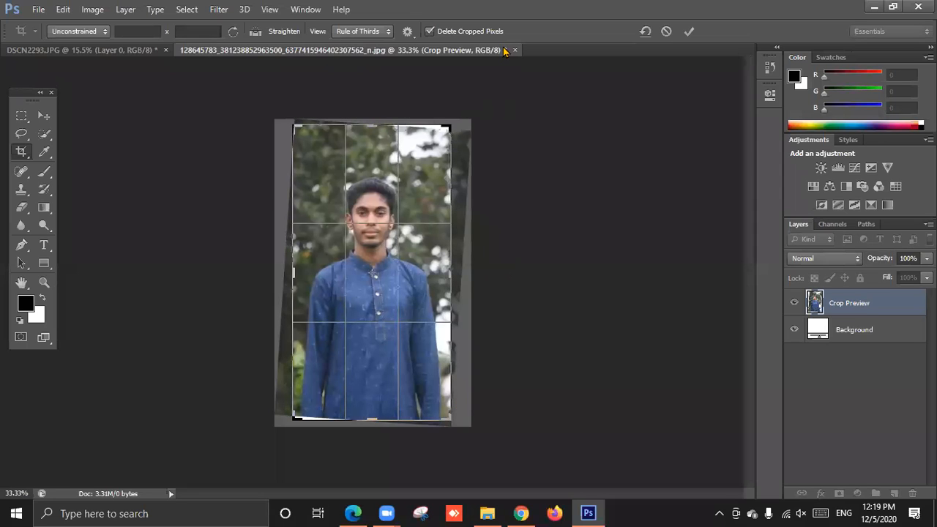
{"action": "left_click_drag", "start_coordinate": [375, 124], "coordinate": [375, 130]}
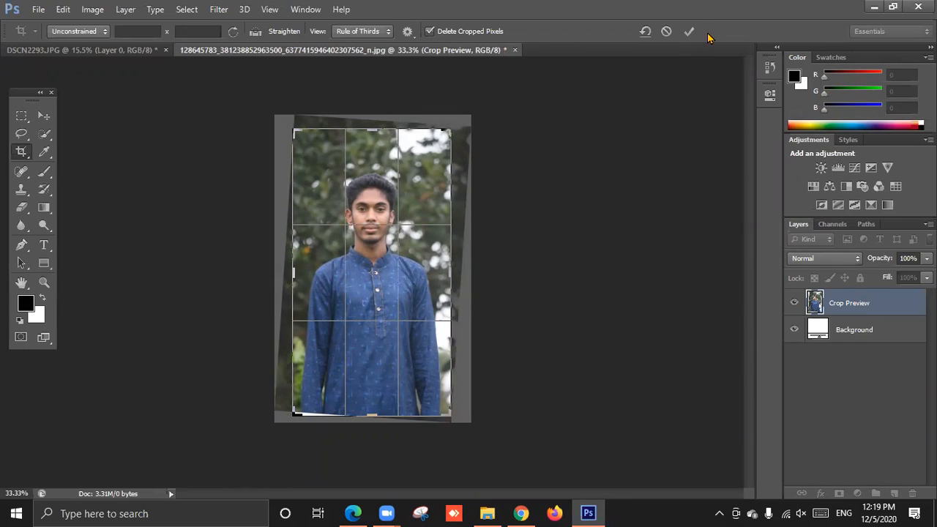
{"action": "left_click", "coordinate": [689, 32]}
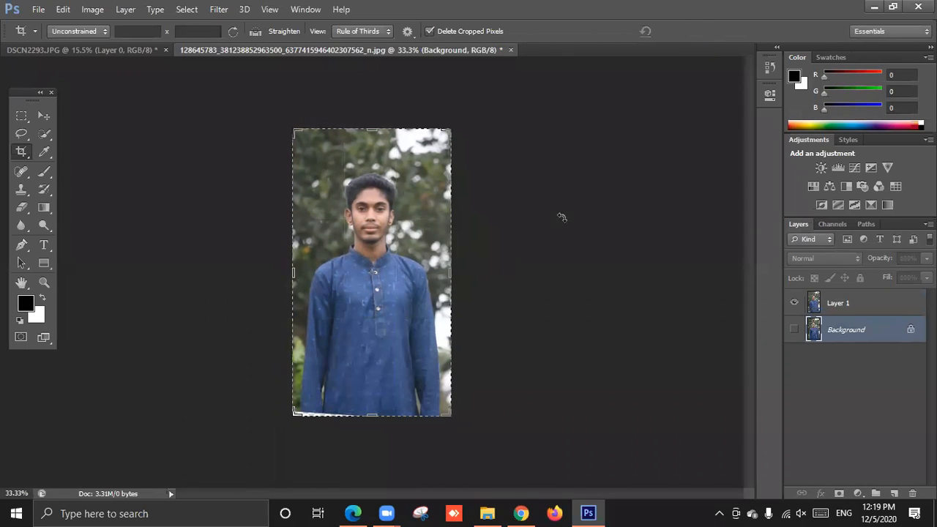
{"action": "left_click", "coordinate": [44, 116]}
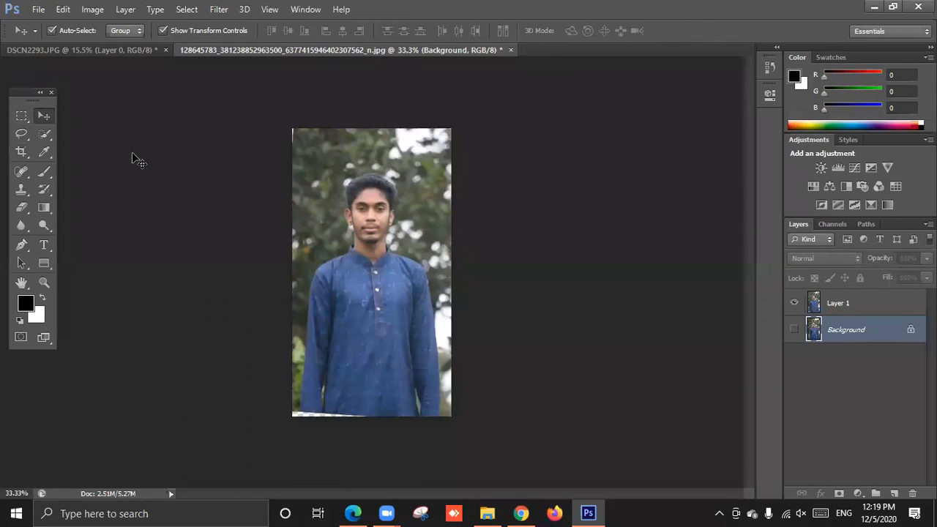
Step: Crop off the empty wedge along the portrait's bottom edge and a thin strip at its top
{"action": "left_click", "coordinate": [297, 202]}
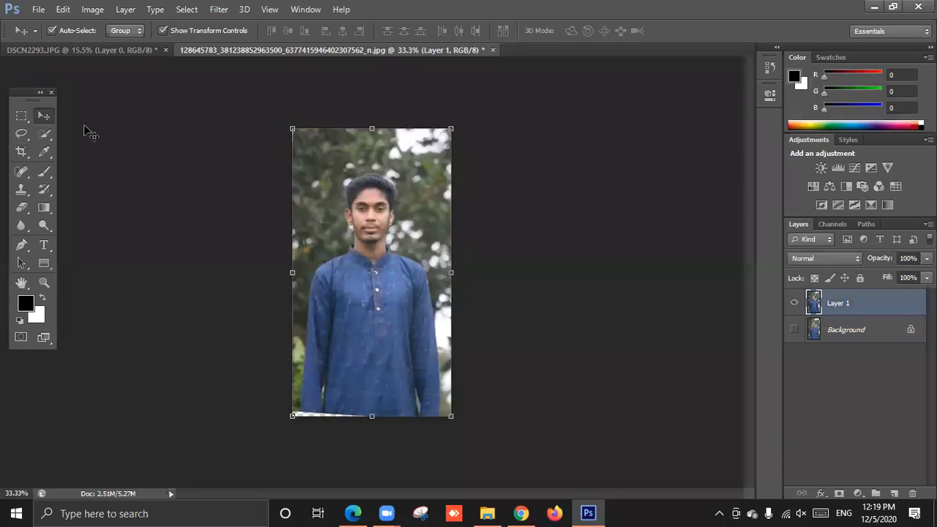
{"action": "left_click", "coordinate": [21, 152]}
{"action": "left_click", "coordinate": [372, 395]}
{"action": "left_click_drag", "start_coordinate": [372, 415], "coordinate": [377, 404]}
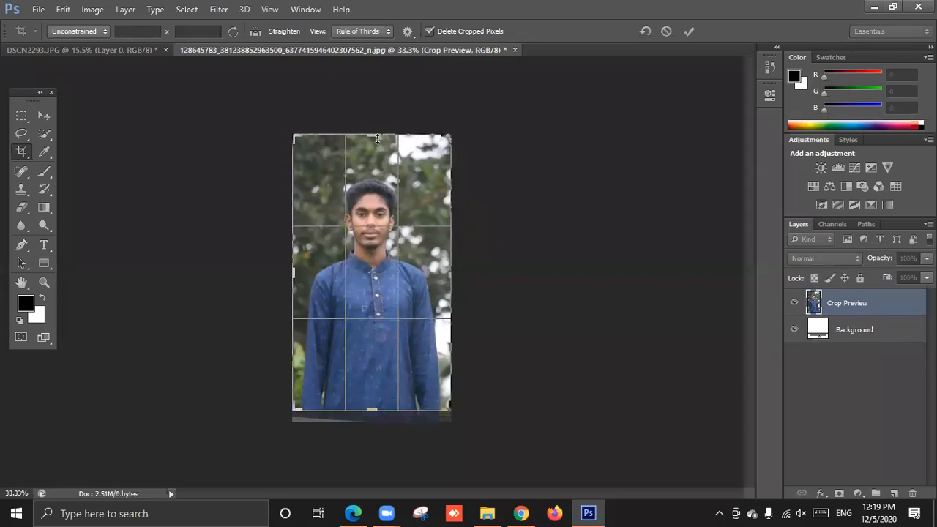
{"action": "left_click_drag", "start_coordinate": [377, 139], "coordinate": [377, 137]}
{"action": "left_click", "coordinate": [689, 31]}
{"action": "left_click", "coordinate": [558, 220]}
{"action": "left_click", "coordinate": [44, 116]}
{"action": "left_click", "coordinate": [345, 200]}
{"action": "left_click", "coordinate": [22, 116]}
{"action": "left_click", "coordinate": [44, 116]}
{"action": "left_click", "coordinate": [178, 131]}
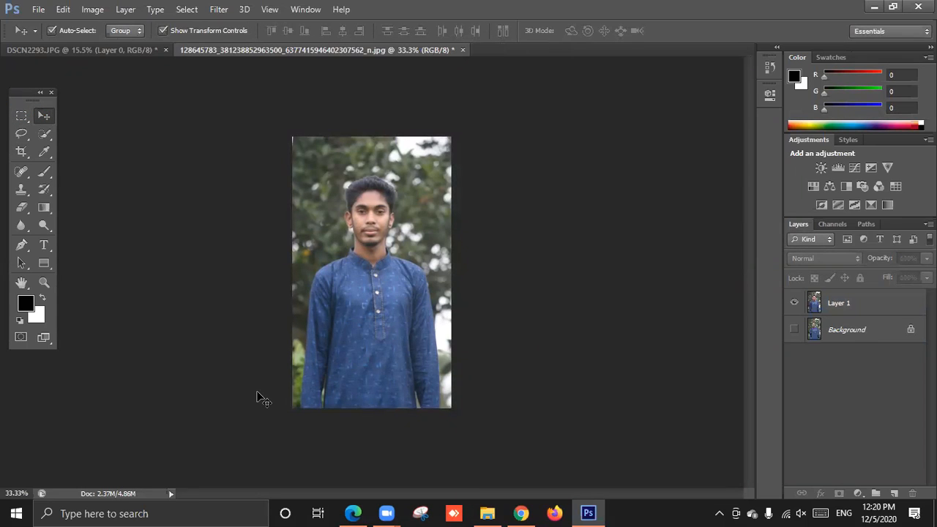
Step: Crop a thin strip off the portrait's left edge
{"action": "left_click", "coordinate": [13, 153]}
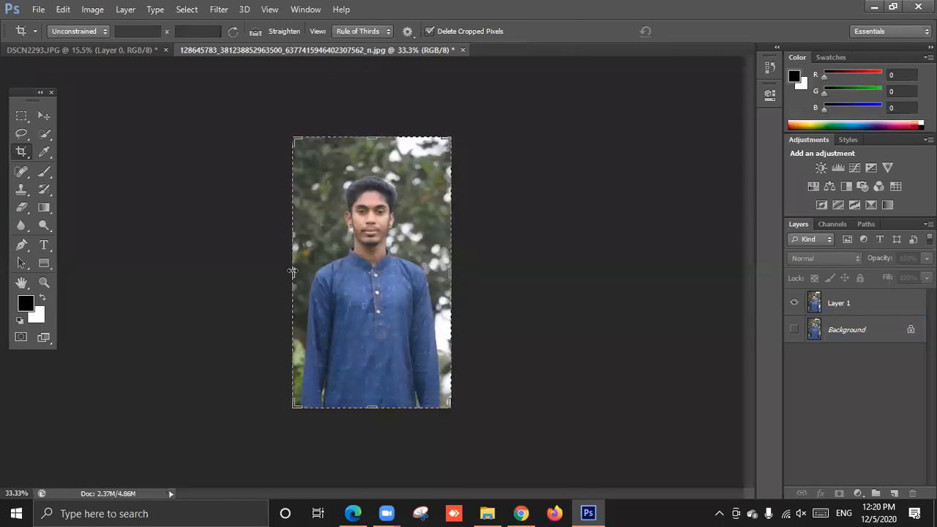
{"action": "left_click_drag", "start_coordinate": [293, 271], "coordinate": [299, 294]}
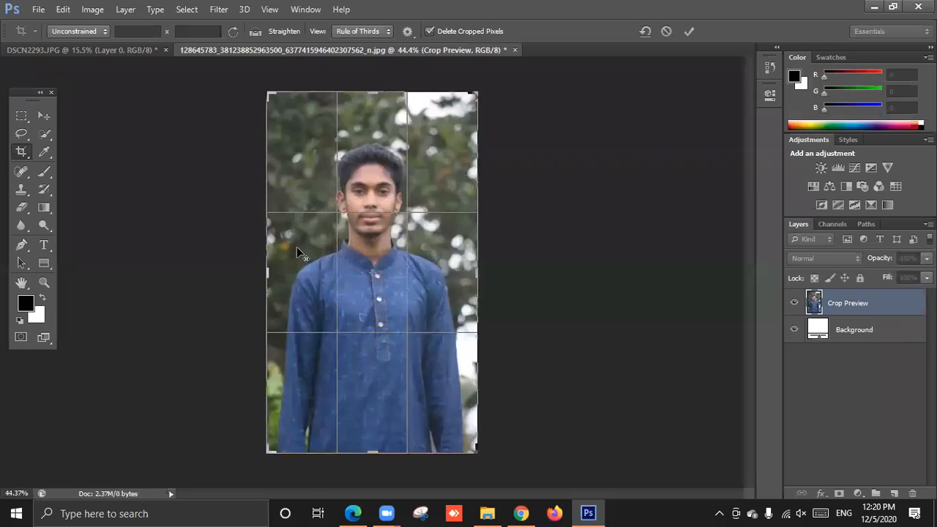
{"action": "key", "text": "ctrl+plus"}
{"action": "left_click_drag", "start_coordinate": [252, 275], "coordinate": [257, 284]}
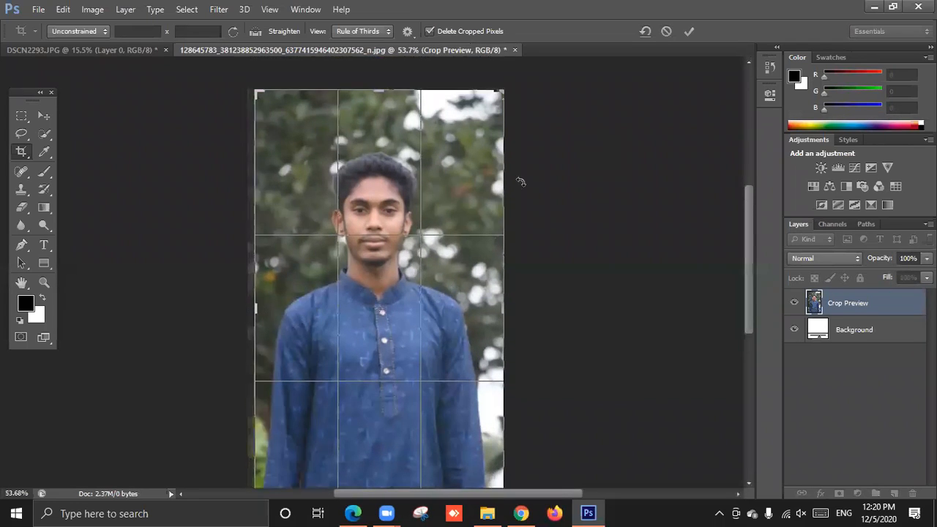
{"action": "left_click", "coordinate": [688, 30]}
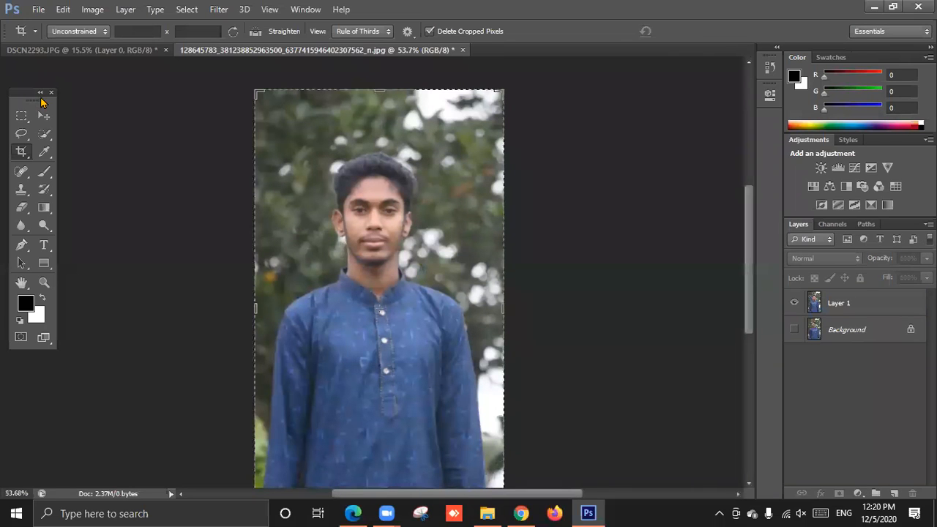
Step: Select the straightened portrait on Layer 1 and duplicate that layer
{"action": "left_click", "coordinate": [45, 118]}
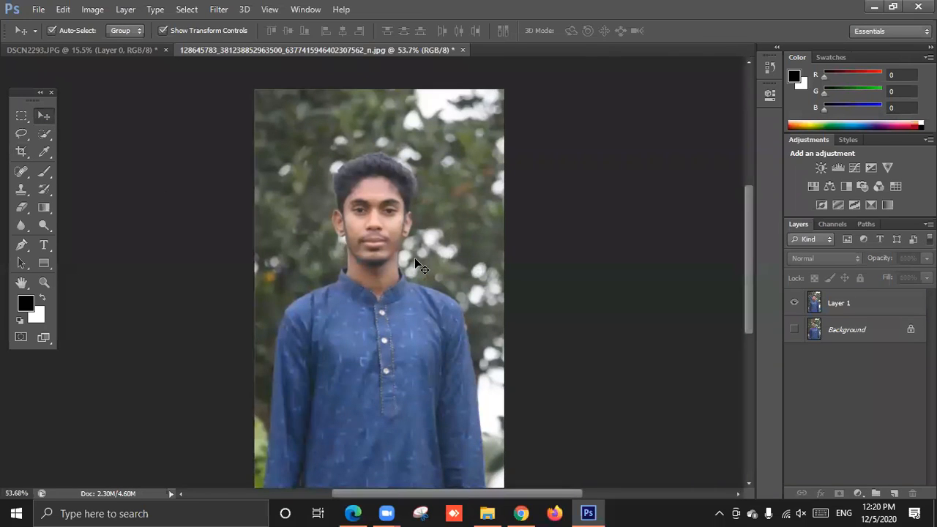
{"action": "scroll", "coordinate": [414, 258], "scroll_direction": "down", "scroll_amount": 1}
{"action": "left_click", "coordinate": [340, 312]}
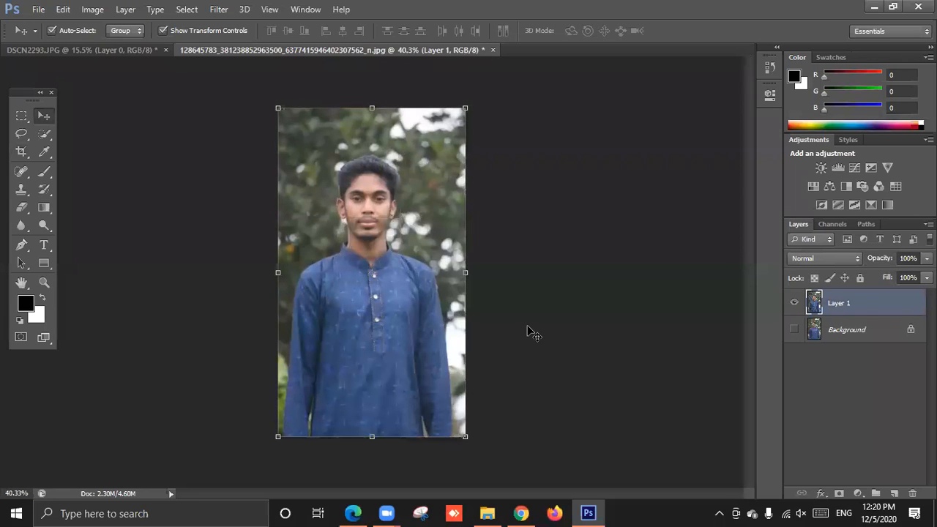
{"action": "key", "text": "ctrl+j"}
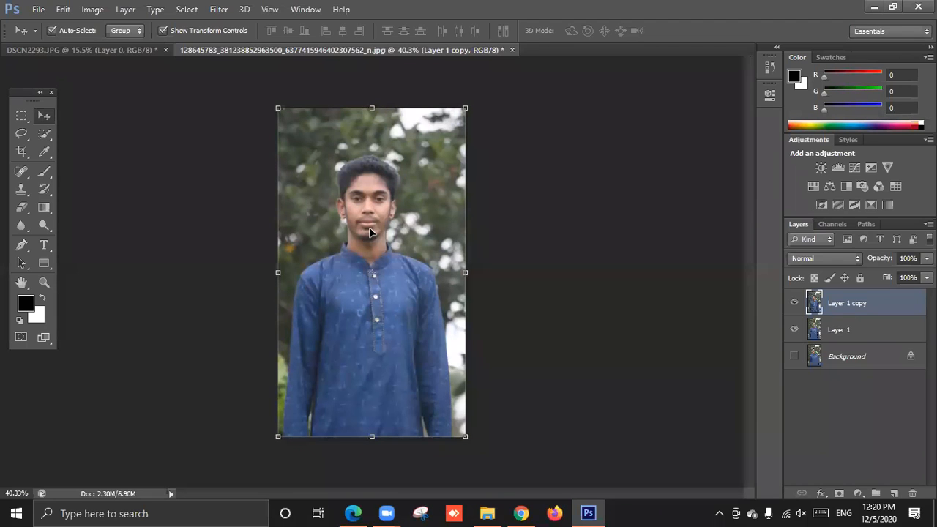
Step: Apply Auto Contrast to the new Layer 1 copy
{"action": "left_click", "coordinate": [517, 344]}
{"action": "left_click", "coordinate": [386, 299]}
{"action": "left_click", "coordinate": [91, 9]}
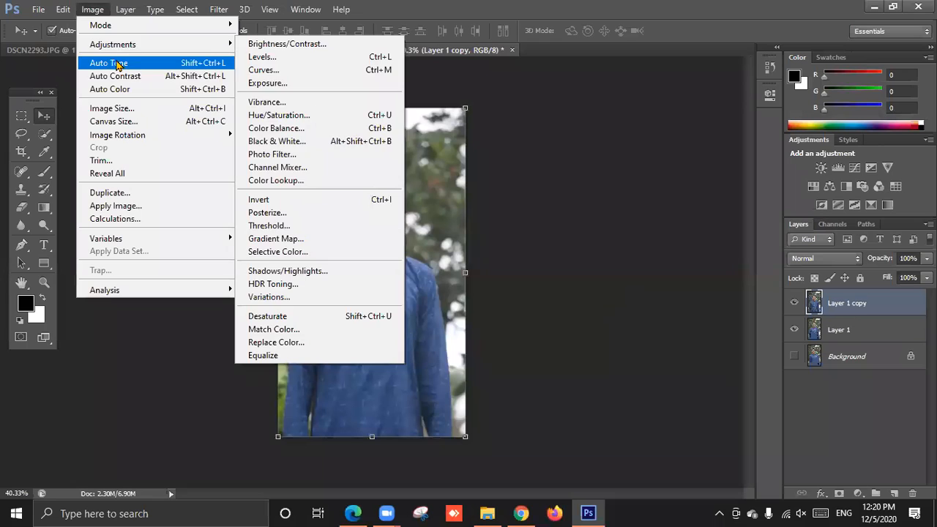
{"action": "left_click", "coordinate": [127, 76]}
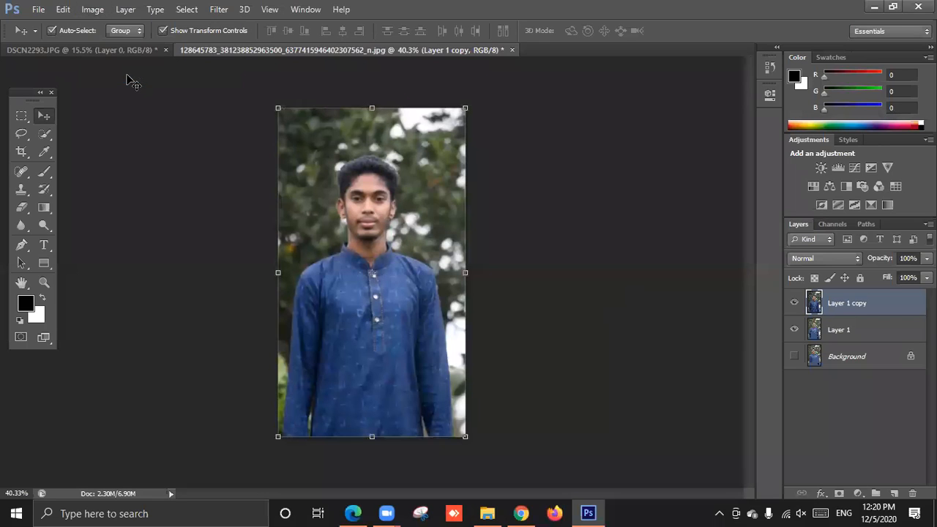
Step: Apply a Brightness/Contrast adjustment to Layer 1 copy with Brightness 53 and a slightly raised Contrast
{"action": "left_click", "coordinate": [92, 9]}
{"action": "mouse_move", "coordinate": [113, 45]}
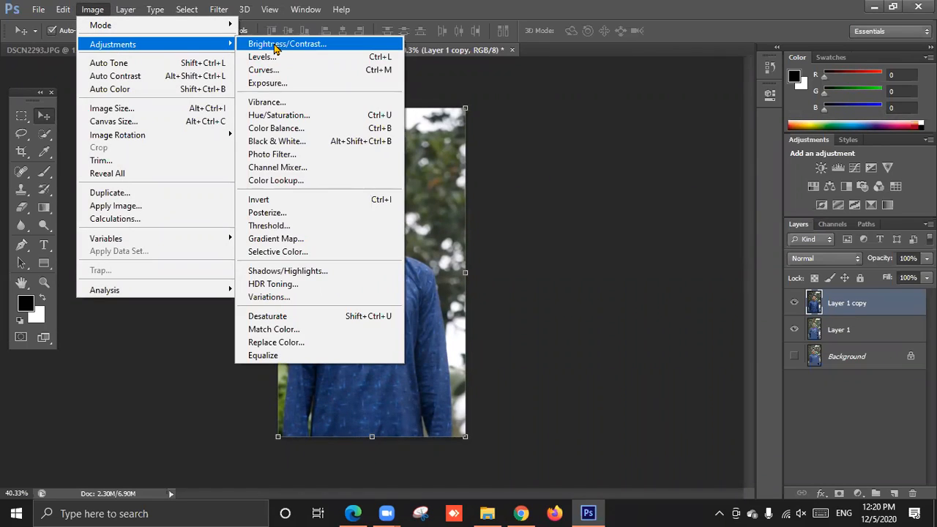
{"action": "left_click", "coordinate": [273, 41]}
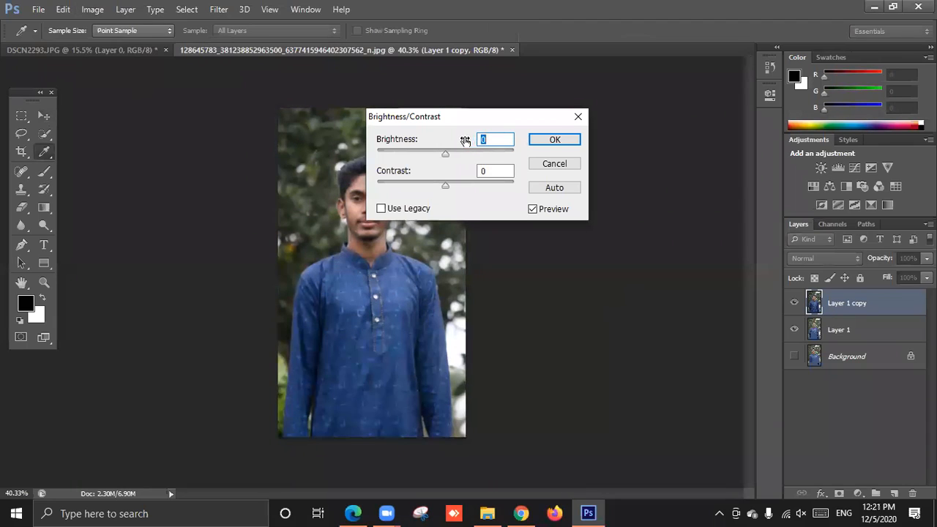
{"action": "left_click_drag", "start_coordinate": [537, 128], "coordinate": [596, 159]}
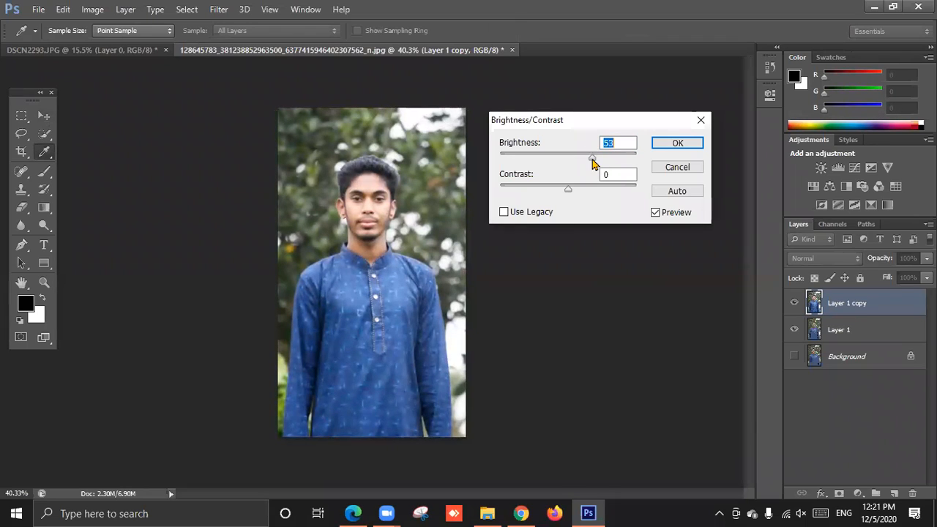
{"action": "left_click_drag", "start_coordinate": [569, 190], "coordinate": [584, 195]}
{"action": "left_click", "coordinate": [696, 144]}
{"action": "key", "text": "v"}
Step: Duplicate the brightened layer and apply Hue/Saturation to the duplicate with Hue -2, Saturation +54 and Lightness +5
{"action": "left_click", "coordinate": [419, 241]}
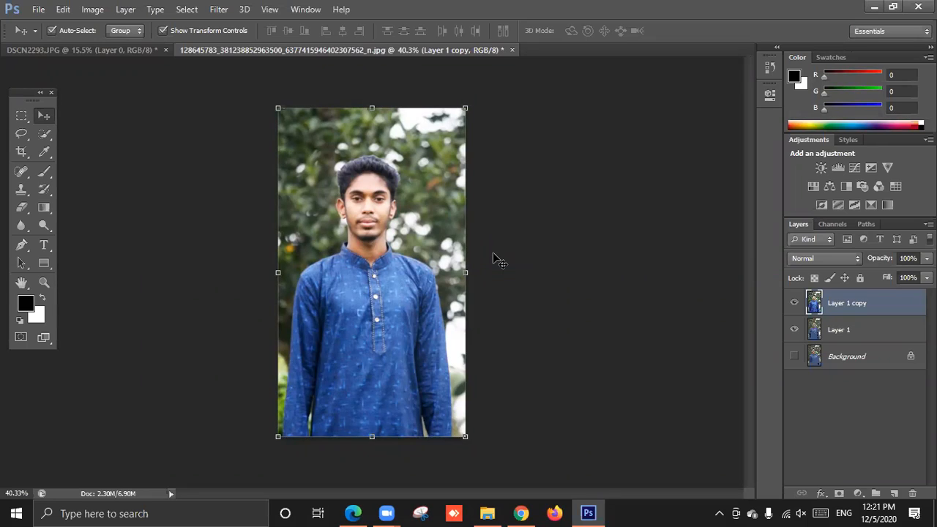
{"action": "key", "text": "ctrl+j"}
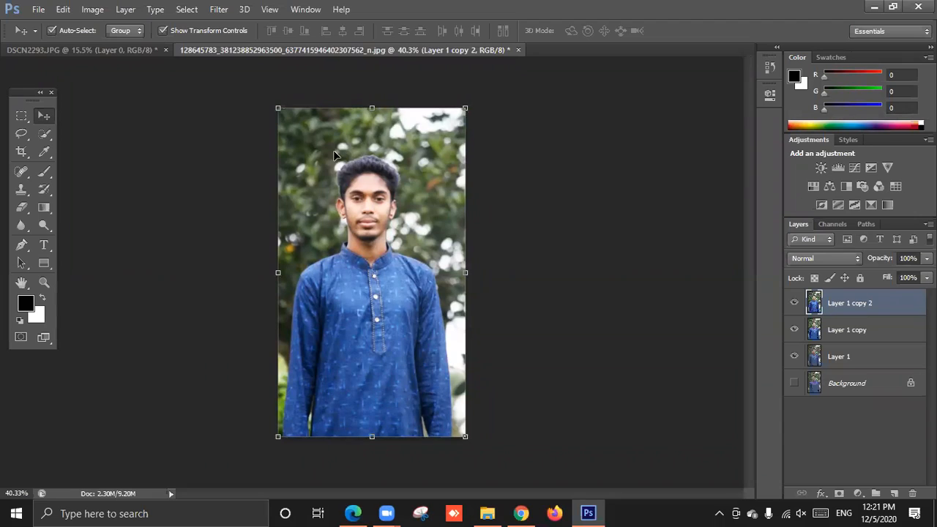
{"action": "left_click", "coordinate": [91, 10]}
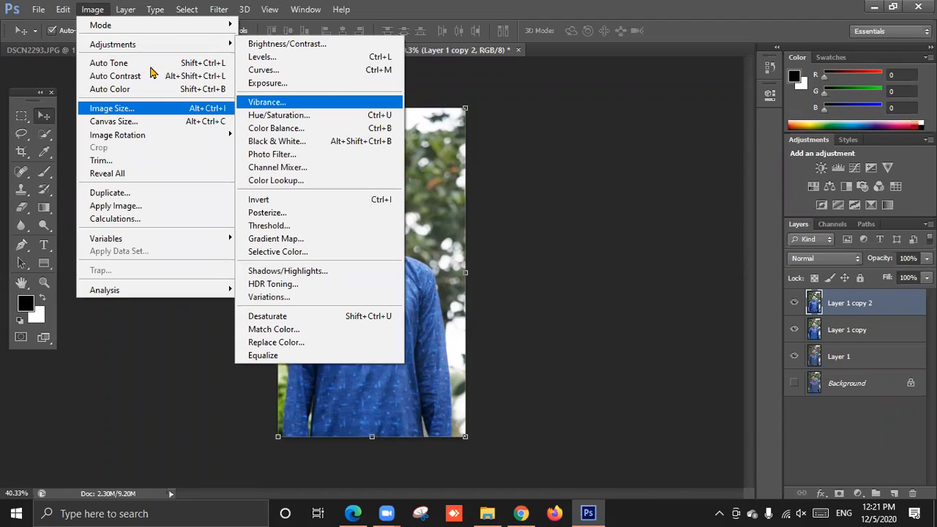
{"action": "mouse_move", "coordinate": [210, 45]}
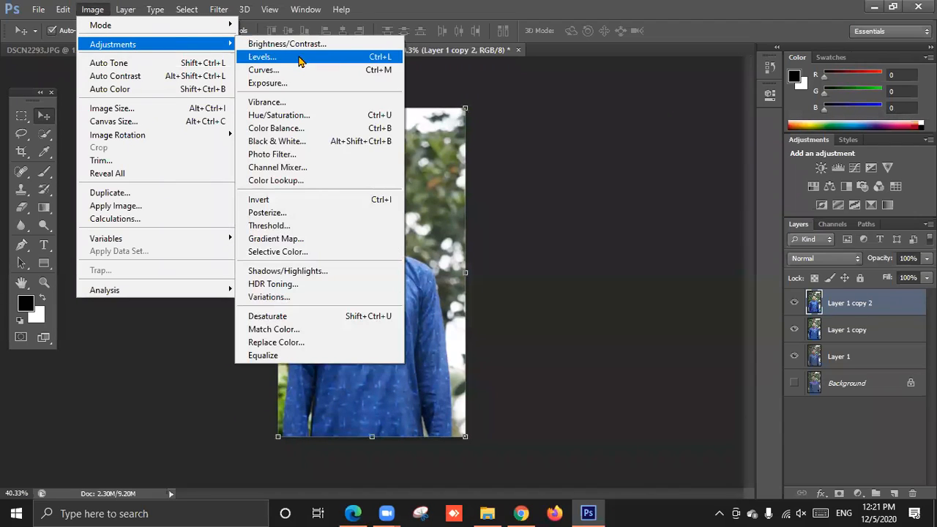
{"action": "left_click", "coordinate": [287, 115]}
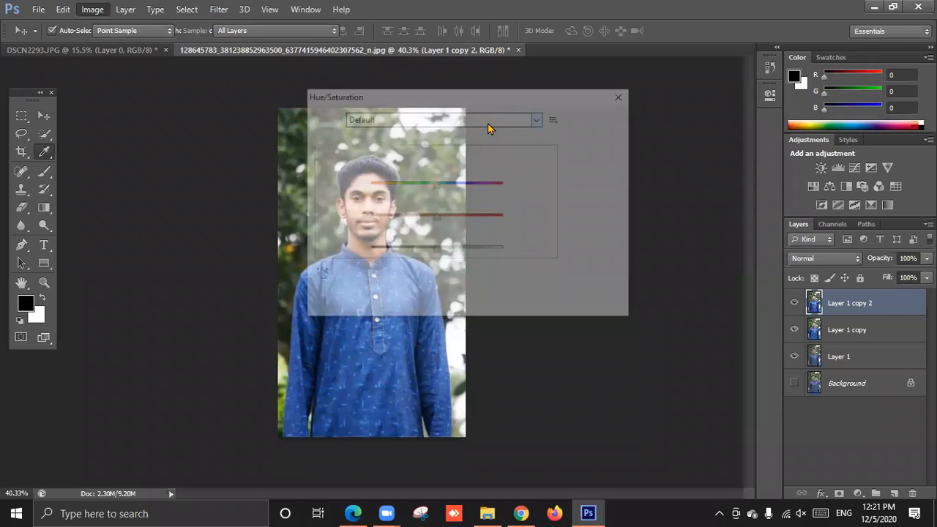
{"action": "left_click_drag", "start_coordinate": [444, 95], "coordinate": [609, 92]}
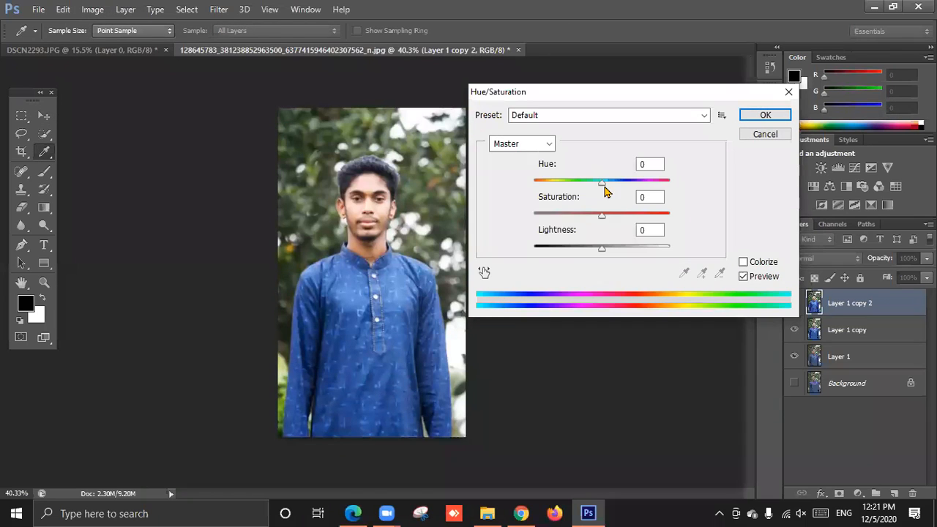
{"action": "left_click_drag", "start_coordinate": [601, 189], "coordinate": [638, 219]}
{"action": "mouse_move", "coordinate": [604, 186]}
{"action": "left_mouse_down"}
{"action": "mouse_move", "coordinate": [535, 188]}
{"action": "mouse_move", "coordinate": [602, 191]}
{"action": "left_mouse_up"}
{"action": "left_click_drag", "start_coordinate": [601, 249], "coordinate": [603, 251]}
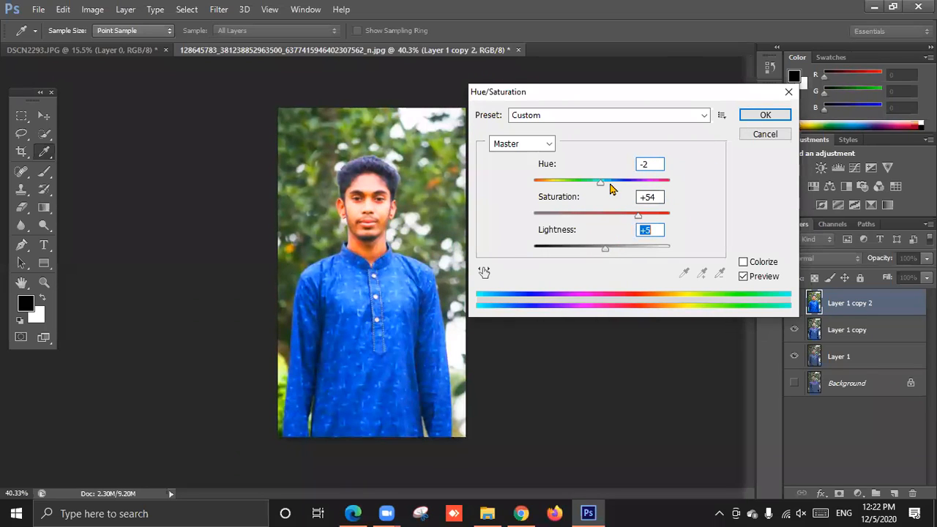
{"action": "left_click", "coordinate": [765, 115]}
{"action": "key", "text": "v"}
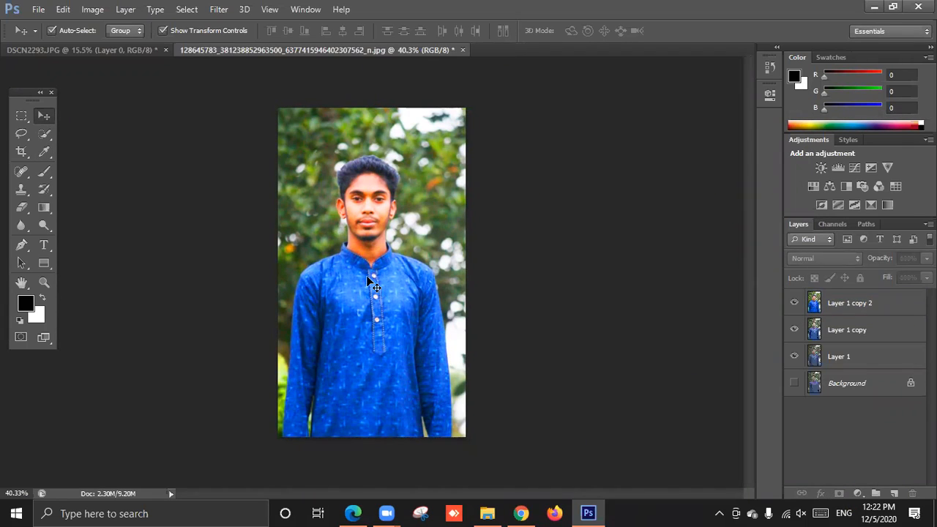
Step: Hide Layer 1 and shift the two upper portrait layers down and to the right, offsetting them from each other
{"action": "left_click", "coordinate": [794, 356]}
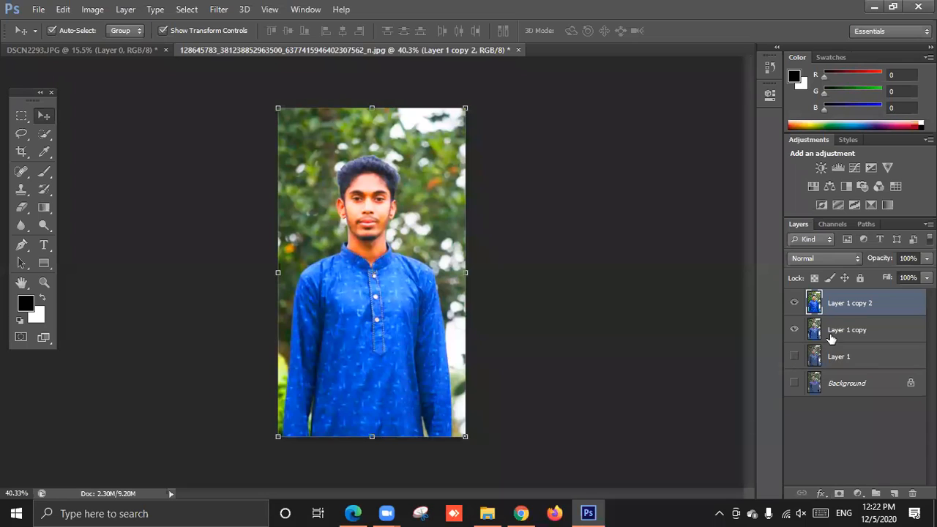
{"action": "left_click", "coordinate": [846, 329]}
{"action": "left_click_drag", "start_coordinate": [374, 252], "coordinate": [405, 335]}
{"action": "left_click_drag", "start_coordinate": [376, 165], "coordinate": [407, 171]}
{"action": "left_click_drag", "start_coordinate": [372, 261], "coordinate": [391, 279]}
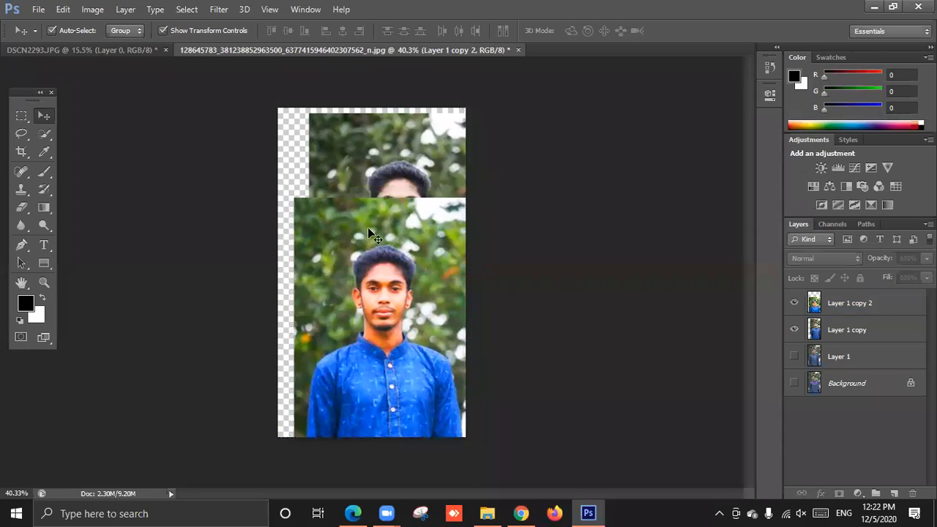
Step: Move both offset portrait layers back so they fill the canvas again
{"action": "left_click_drag", "start_coordinate": [368, 227], "coordinate": [360, 244]}
{"action": "left_click_drag", "start_coordinate": [391, 180], "coordinate": [353, 182]}
{"action": "left_click_drag", "start_coordinate": [349, 178], "coordinate": [350, 178]}
{"action": "left_click_drag", "start_coordinate": [434, 254], "coordinate": [397, 178]}
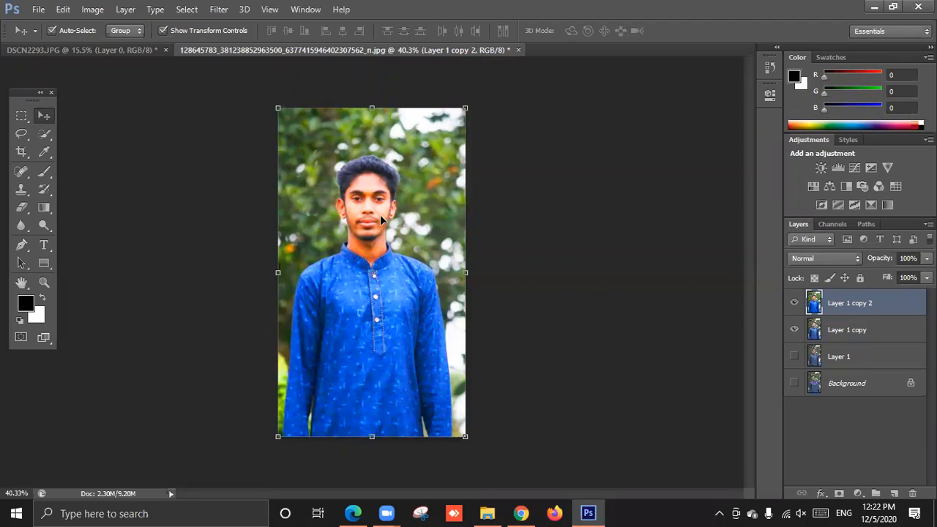
Step: Shift the top portrait layer down and right, and toggle Layer 1 copy's visibility to compare the layers
{"action": "left_click_drag", "start_coordinate": [383, 251], "coordinate": [413, 324]}
{"action": "mouse_move", "coordinate": [383, 139]}
{"action": "left_mouse_down"}
{"action": "mouse_move", "coordinate": [379, 151]}
{"action": "mouse_move", "coordinate": [357, 136]}
{"action": "mouse_move", "coordinate": [392, 146]}
{"action": "mouse_move", "coordinate": [362, 135]}
{"action": "mouse_move", "coordinate": [381, 147]}
{"action": "mouse_move", "coordinate": [374, 140]}
{"action": "left_mouse_up"}
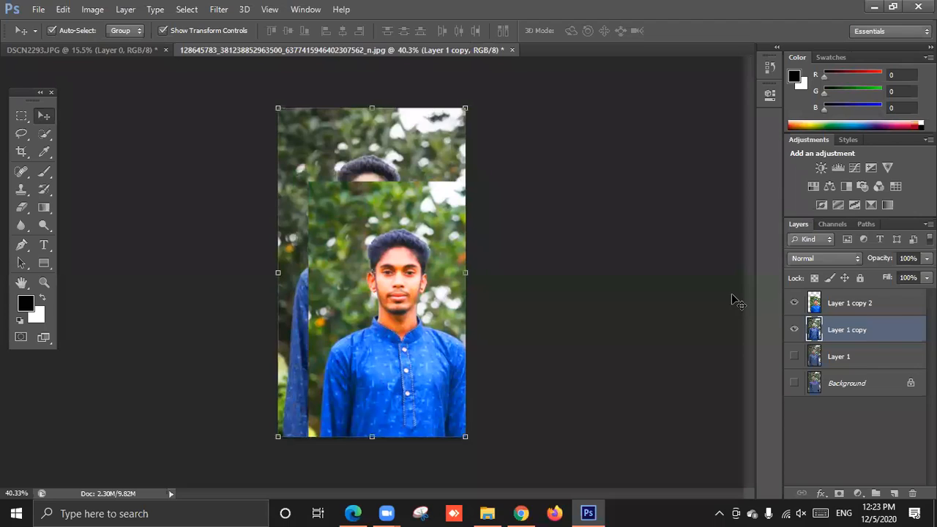
{"action": "left_click", "coordinate": [796, 330]}
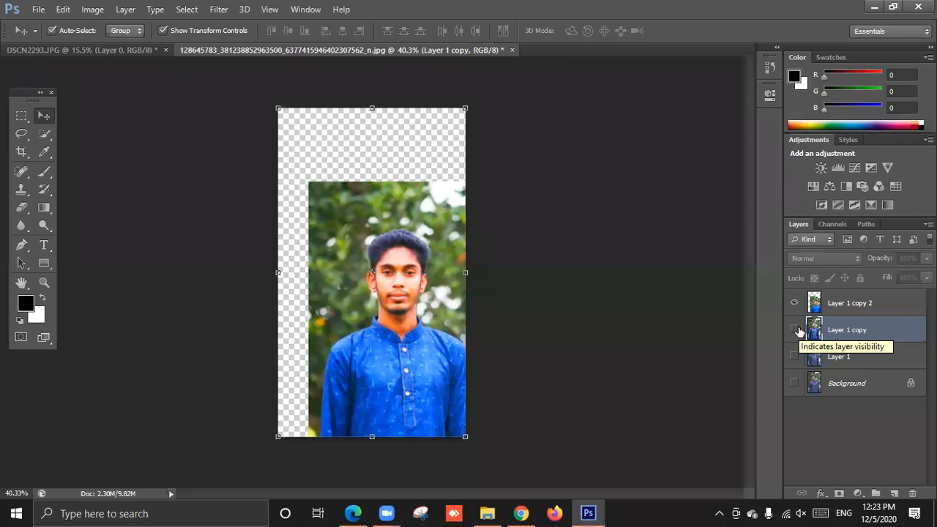
{"action": "left_click", "coordinate": [800, 331]}
{"action": "left_click", "coordinate": [801, 332]}
{"action": "left_click", "coordinate": [801, 334]}
{"action": "left_click", "coordinate": [801, 333]}
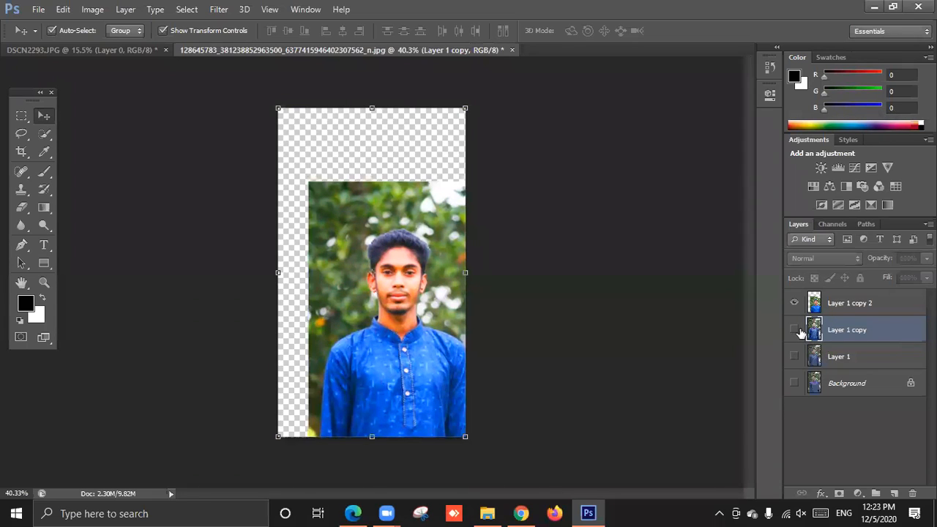
{"action": "left_click", "coordinate": [801, 333]}
{"action": "left_click", "coordinate": [800, 333]}
{"action": "left_click", "coordinate": [801, 333]}
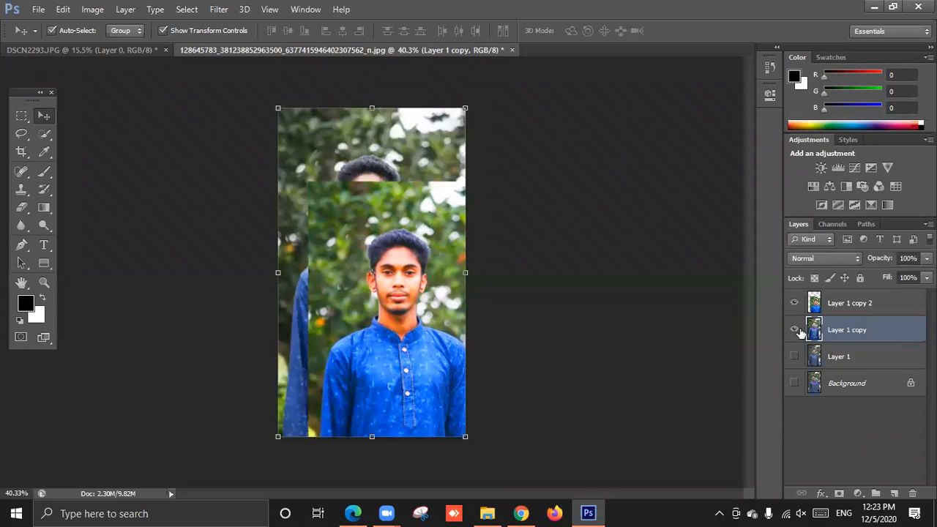
Step: Leave Layer 1 copy hidden and move the top portrait layer back to fill the canvas
{"action": "left_click", "coordinate": [801, 333]}
{"action": "left_click", "coordinate": [801, 333]}
{"action": "left_click", "coordinate": [801, 333]}
{"action": "left_click", "coordinate": [801, 333]}
{"action": "left_click", "coordinate": [550, 313]}
{"action": "left_click_drag", "start_coordinate": [394, 244], "coordinate": [361, 184]}
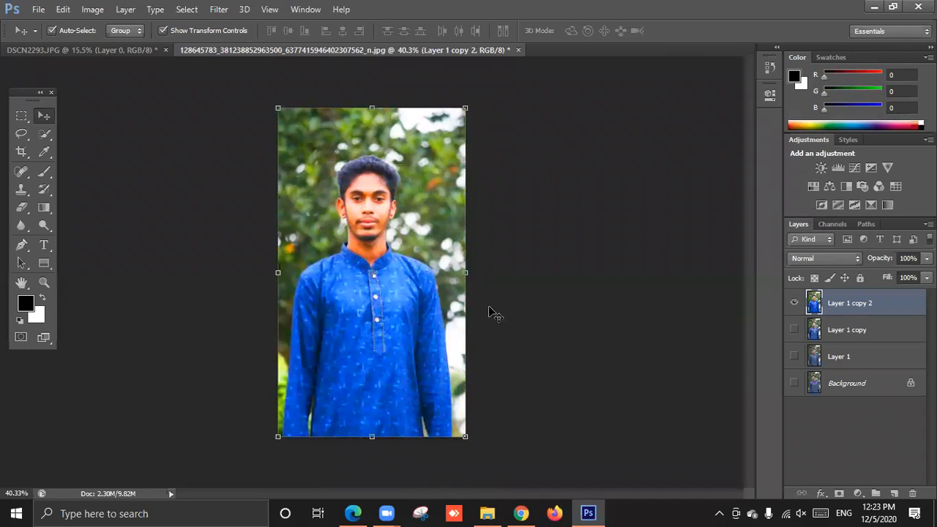
Step: Choose the Eraser tool, set its brush size to 91 px and lower its hardness for a softer edge
{"action": "left_click", "coordinate": [22, 209]}
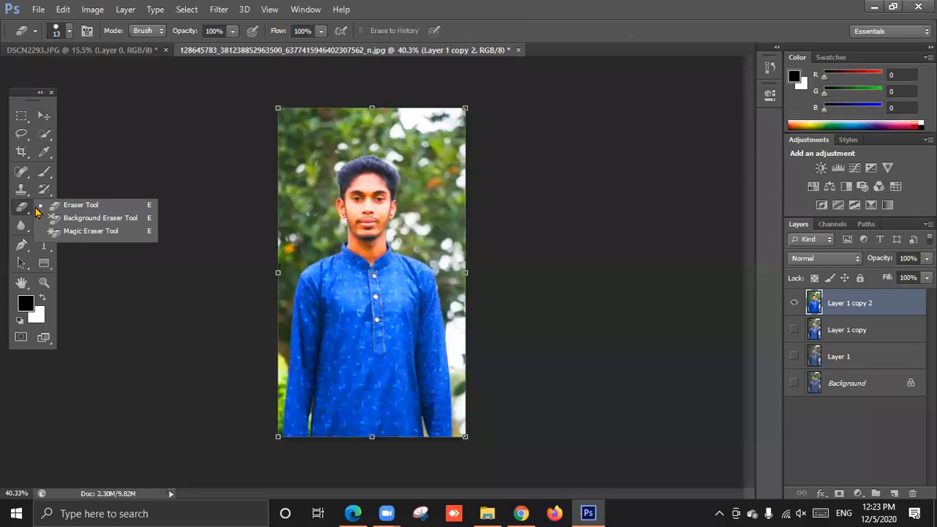
{"action": "left_click", "coordinate": [79, 207]}
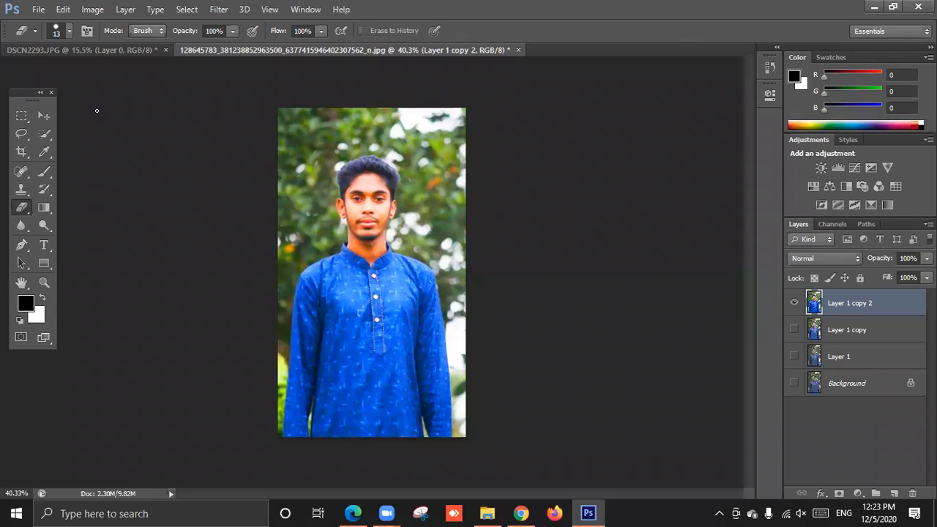
{"action": "left_click", "coordinate": [69, 32]}
{"action": "mouse_move", "coordinate": [30, 76]}
{"action": "left_mouse_down"}
{"action": "mouse_move", "coordinate": [80, 82]}
{"action": "mouse_move", "coordinate": [70, 77]}
{"action": "left_mouse_up"}
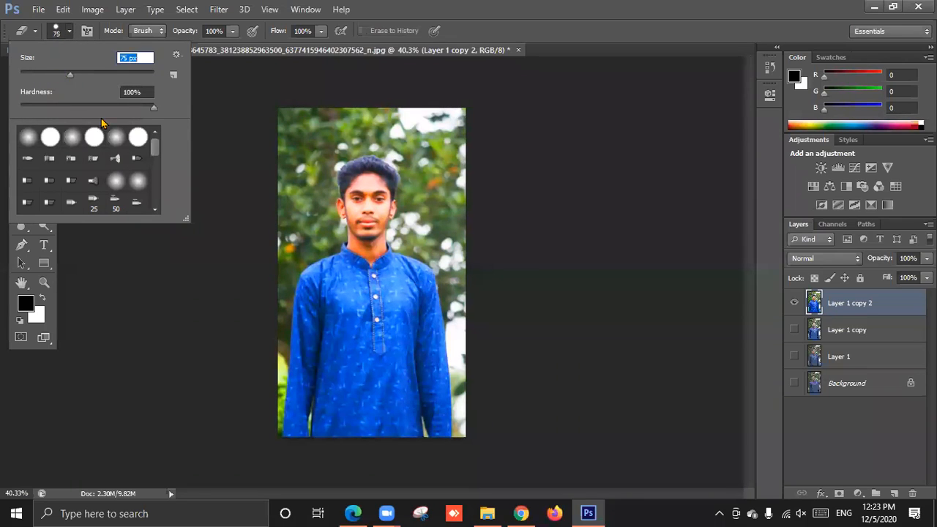
{"action": "left_click", "coordinate": [81, 76]}
{"action": "left_click_drag", "start_coordinate": [130, 107], "coordinate": [49, 107]}
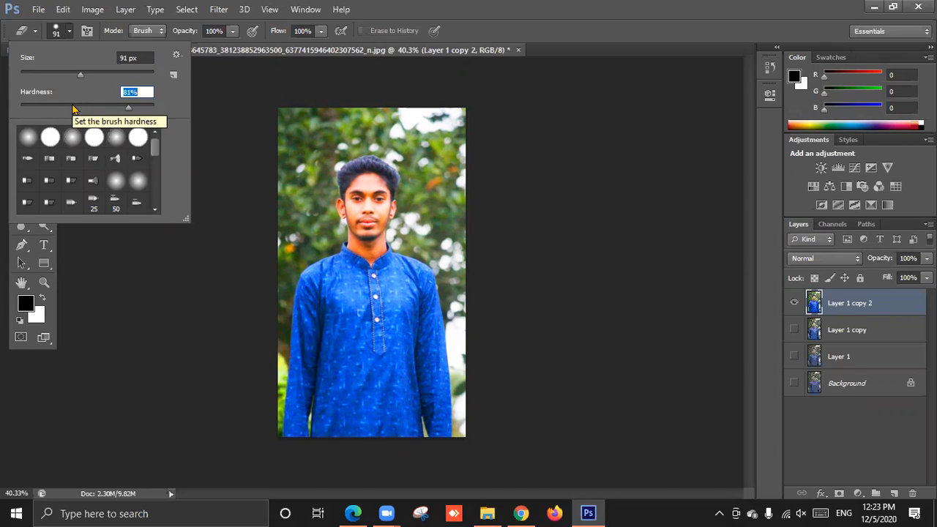
{"action": "left_click_drag", "start_coordinate": [85, 109], "coordinate": [78, 109]}
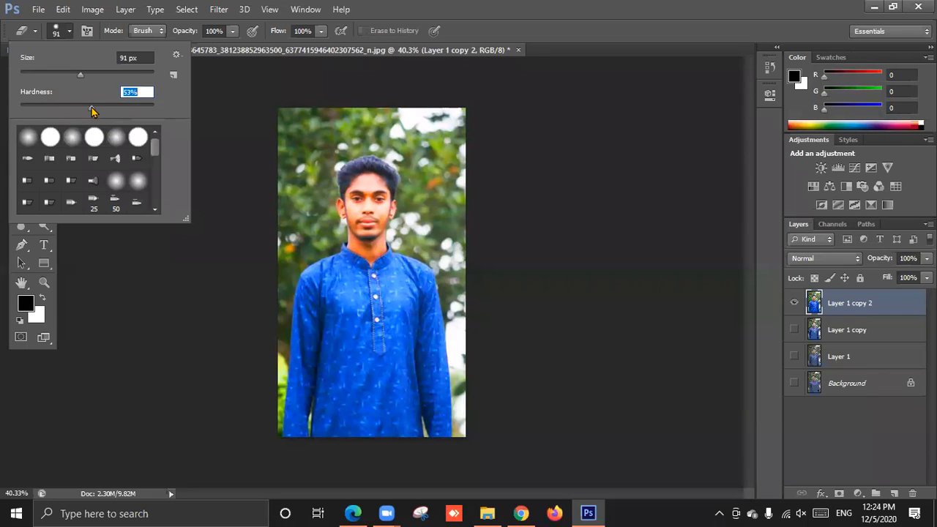
{"action": "mouse_move", "coordinate": [91, 116]}
{"action": "left_mouse_down"}
{"action": "mouse_move", "coordinate": [80, 107]}
{"action": "mouse_move", "coordinate": [88, 111]}
{"action": "left_mouse_up"}
{"action": "mouse_move", "coordinate": [78, 108]}
{"action": "left_mouse_down"}
{"action": "mouse_move", "coordinate": [89, 109]}
{"action": "mouse_move", "coordinate": [76, 111]}
{"action": "left_mouse_up"}
{"action": "left_click", "coordinate": [227, 261]}
Step: Erase part of the face and kurta on Layer 1 copy 2, and step back through the latest eraser strokes
{"action": "mouse_move", "coordinate": [368, 277]}
{"action": "left_mouse_down"}
{"action": "mouse_move", "coordinate": [363, 313]}
{"action": "mouse_move", "coordinate": [361, 297]}
{"action": "mouse_move", "coordinate": [349, 316]}
{"action": "mouse_move", "coordinate": [334, 270]}
{"action": "mouse_move", "coordinate": [328, 276]}
{"action": "mouse_move", "coordinate": [363, 265]}
{"action": "mouse_move", "coordinate": [362, 195]}
{"action": "mouse_move", "coordinate": [350, 208]}
{"action": "mouse_move", "coordinate": [361, 220]}
{"action": "mouse_move", "coordinate": [353, 254]}
{"action": "mouse_move", "coordinate": [335, 284]}
{"action": "left_mouse_up"}
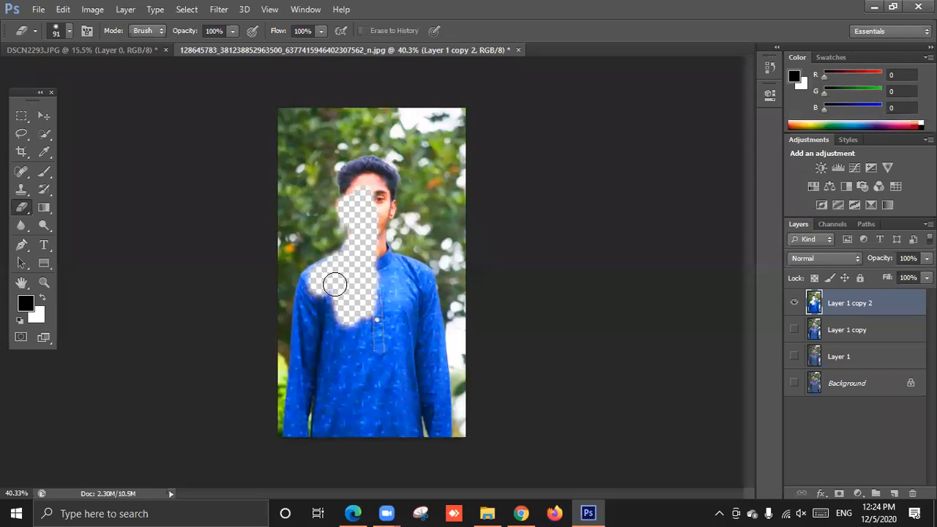
{"action": "key", "text": "ctrl+alt+z"}
{"action": "key", "text": "ctrl+alt+z"}
{"action": "key", "text": "ctrl+alt+z"}
{"action": "key", "text": "ctrl+alt+z"}
{"action": "key", "text": "ctrl+alt+z"}
{"action": "key", "text": "ctrl+alt+z"}
{"action": "key", "text": "ctrl+alt+z"}
{"action": "key", "text": "ctrl+alt+z"}
{"action": "key", "text": "ctrl+alt+z"}
{"action": "key", "text": "ctrl+alt+z"}
{"action": "key", "text": "ctrl+alt+z"}
{"action": "key", "text": "ctrl+alt+z"}
{"action": "key", "text": "ctrl+alt+z"}
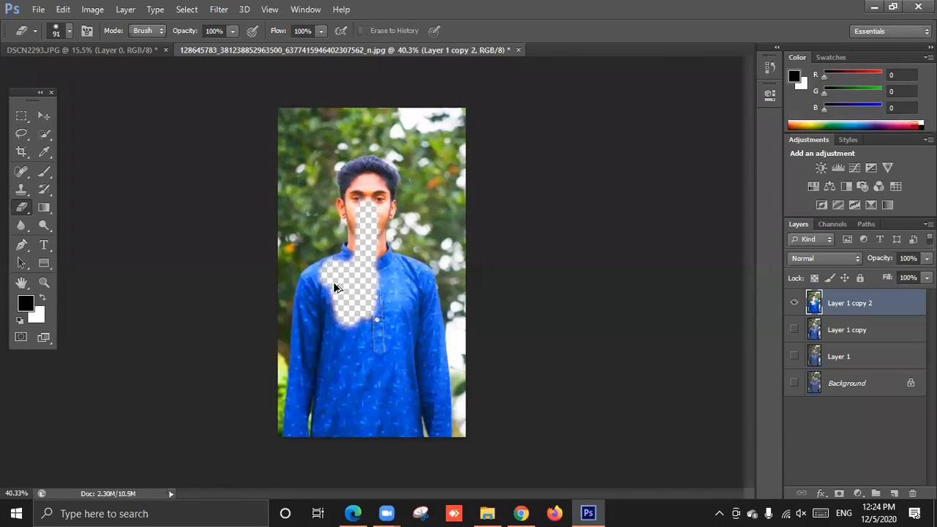
{"action": "key", "text": "ctrl+shift+z"}
{"action": "key", "text": "ctrl+alt+z"}
{"action": "key", "text": "ctrl+alt+z"}
{"action": "key", "text": "ctrl+alt+z"}
{"action": "key", "text": "ctrl+alt+z"}
{"action": "key", "text": "ctrl+alt+z"}
{"action": "key", "text": "ctrl+alt+z"}
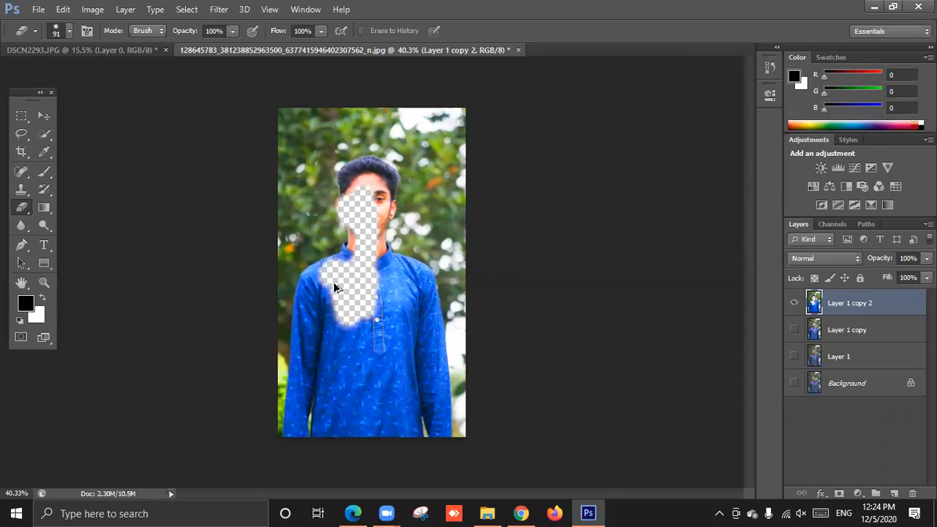
{"action": "key", "text": "ctrl+alt+z"}
{"action": "key", "text": "ctrl+alt+z"}
{"action": "key", "text": "ctrl+alt+z"}
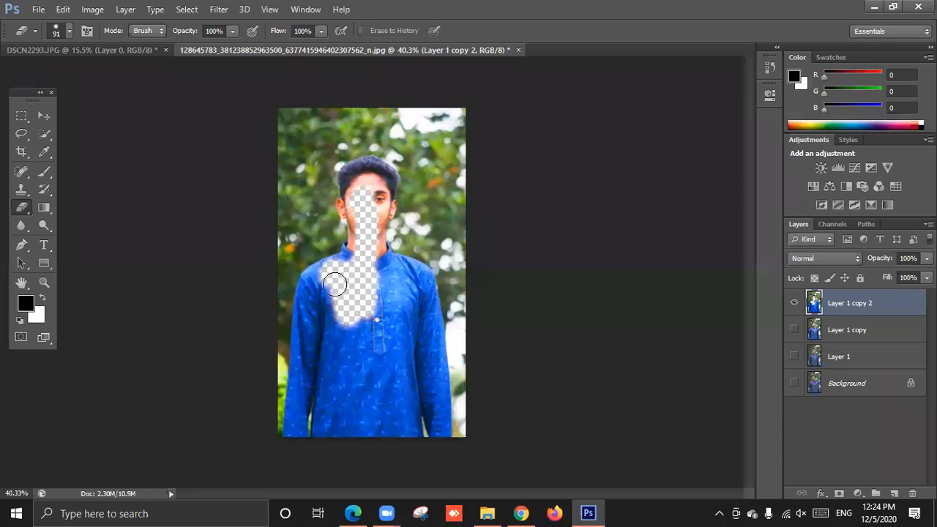
Step: Erase the whole figure from Layer 1 copy 2, including head, torso and both sleeves, leaving only the garden background
{"action": "left_click", "coordinate": [350, 207]}
{"action": "mouse_move", "coordinate": [350, 207]}
{"action": "left_mouse_down"}
{"action": "mouse_move", "coordinate": [356, 188]}
{"action": "mouse_move", "coordinate": [346, 174]}
{"action": "mouse_move", "coordinate": [363, 174]}
{"action": "mouse_move", "coordinate": [355, 168]}
{"action": "mouse_move", "coordinate": [356, 199]}
{"action": "mouse_move", "coordinate": [377, 181]}
{"action": "mouse_move", "coordinate": [366, 167]}
{"action": "mouse_move", "coordinate": [359, 174]}
{"action": "mouse_move", "coordinate": [382, 180]}
{"action": "mouse_move", "coordinate": [380, 206]}
{"action": "left_mouse_up"}
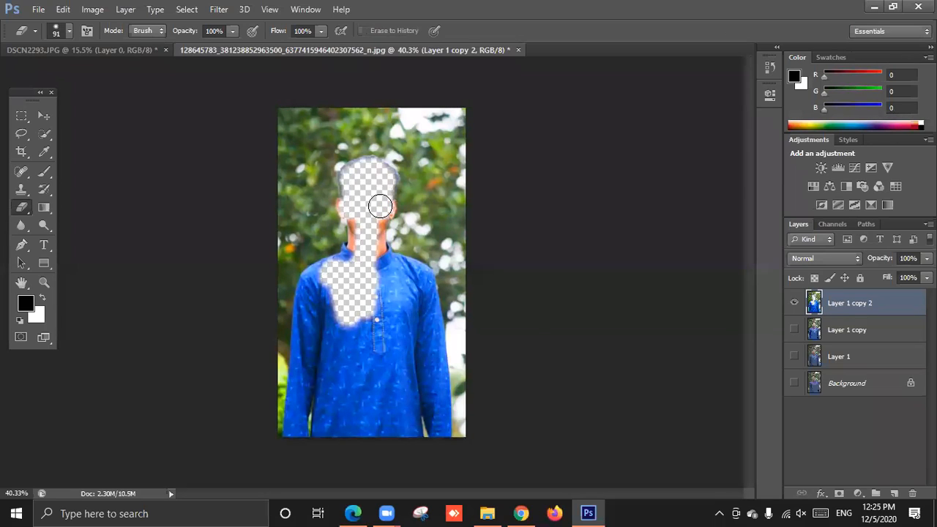
{"action": "mouse_move", "coordinate": [380, 206]}
{"action": "left_mouse_down"}
{"action": "mouse_move", "coordinate": [372, 256]}
{"action": "mouse_move", "coordinate": [364, 225]}
{"action": "mouse_move", "coordinate": [360, 247]}
{"action": "mouse_move", "coordinate": [365, 214]}
{"action": "mouse_move", "coordinate": [361, 245]}
{"action": "mouse_move", "coordinate": [364, 214]}
{"action": "mouse_move", "coordinate": [347, 203]}
{"action": "mouse_move", "coordinate": [372, 213]}
{"action": "mouse_move", "coordinate": [355, 254]}
{"action": "mouse_move", "coordinate": [318, 277]}
{"action": "mouse_move", "coordinate": [331, 272]}
{"action": "mouse_move", "coordinate": [302, 381]}
{"action": "mouse_move", "coordinate": [327, 379]}
{"action": "mouse_move", "coordinate": [326, 428]}
{"action": "mouse_move", "coordinate": [355, 322]}
{"action": "mouse_move", "coordinate": [356, 422]}
{"action": "mouse_move", "coordinate": [379, 386]}
{"action": "mouse_move", "coordinate": [386, 435]}
{"action": "mouse_move", "coordinate": [368, 427]}
{"action": "mouse_move", "coordinate": [399, 451]}
{"action": "mouse_move", "coordinate": [412, 420]}
{"action": "mouse_move", "coordinate": [412, 352]}
{"action": "mouse_move", "coordinate": [418, 383]}
{"action": "mouse_move", "coordinate": [408, 336]}
{"action": "mouse_move", "coordinate": [398, 353]}
{"action": "mouse_move", "coordinate": [398, 286]}
{"action": "mouse_move", "coordinate": [384, 260]}
{"action": "mouse_move", "coordinate": [420, 280]}
{"action": "mouse_move", "coordinate": [385, 300]}
{"action": "mouse_move", "coordinate": [414, 315]}
{"action": "mouse_move", "coordinate": [429, 284]}
{"action": "mouse_move", "coordinate": [421, 285]}
{"action": "mouse_move", "coordinate": [440, 434]}
{"action": "mouse_move", "coordinate": [425, 412]}
{"action": "mouse_move", "coordinate": [432, 345]}
{"action": "left_mouse_up"}
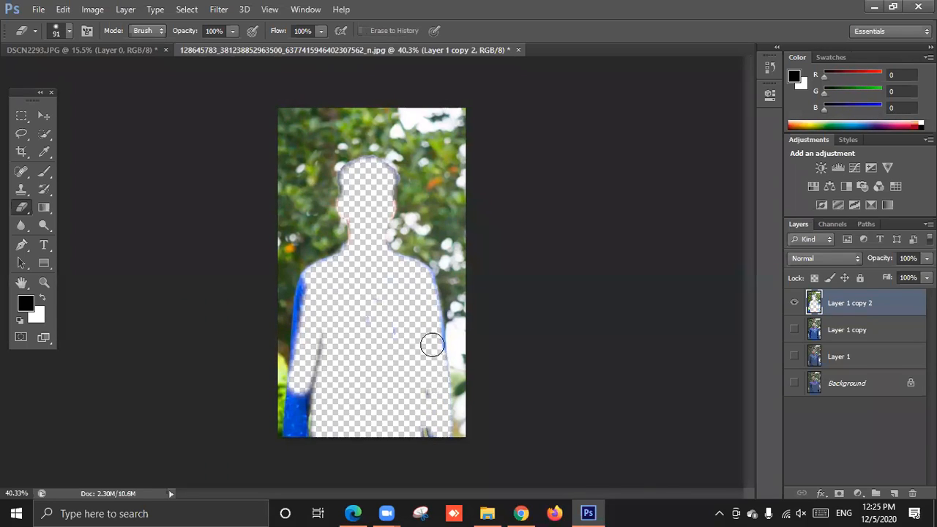
{"action": "mouse_move", "coordinate": [430, 329]}
{"action": "left_mouse_down"}
{"action": "mouse_move", "coordinate": [387, 325]}
{"action": "mouse_move", "coordinate": [402, 373]}
{"action": "mouse_move", "coordinate": [422, 395]}
{"action": "mouse_move", "coordinate": [427, 432]}
{"action": "left_mouse_up"}
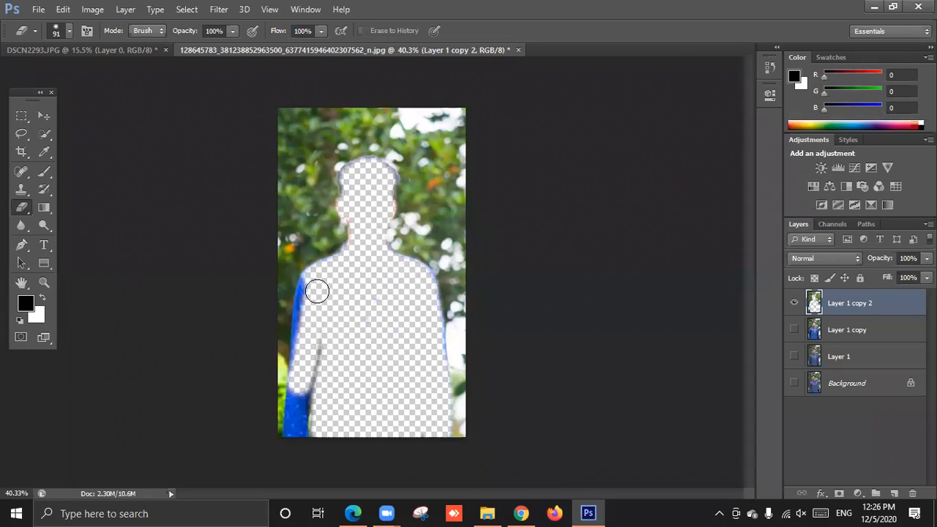
{"action": "mouse_move", "coordinate": [307, 284]}
{"action": "left_mouse_down"}
{"action": "mouse_move", "coordinate": [306, 348]}
{"action": "mouse_move", "coordinate": [318, 356]}
{"action": "mouse_move", "coordinate": [327, 344]}
{"action": "mouse_move", "coordinate": [298, 398]}
{"action": "mouse_move", "coordinate": [307, 395]}
{"action": "mouse_move", "coordinate": [300, 453]}
{"action": "mouse_move", "coordinate": [299, 393]}
{"action": "mouse_move", "coordinate": [298, 427]}
{"action": "mouse_move", "coordinate": [331, 359]}
{"action": "mouse_move", "coordinate": [309, 354]}
{"action": "left_mouse_up"}
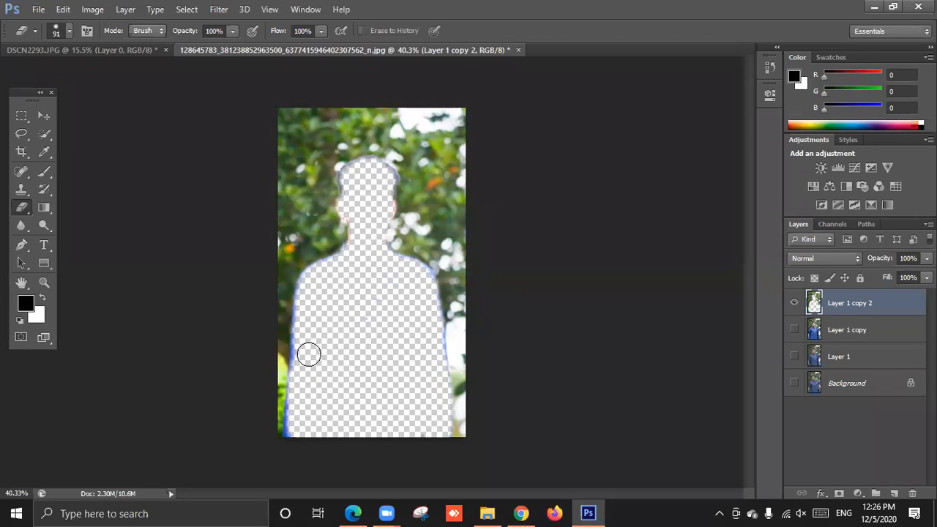
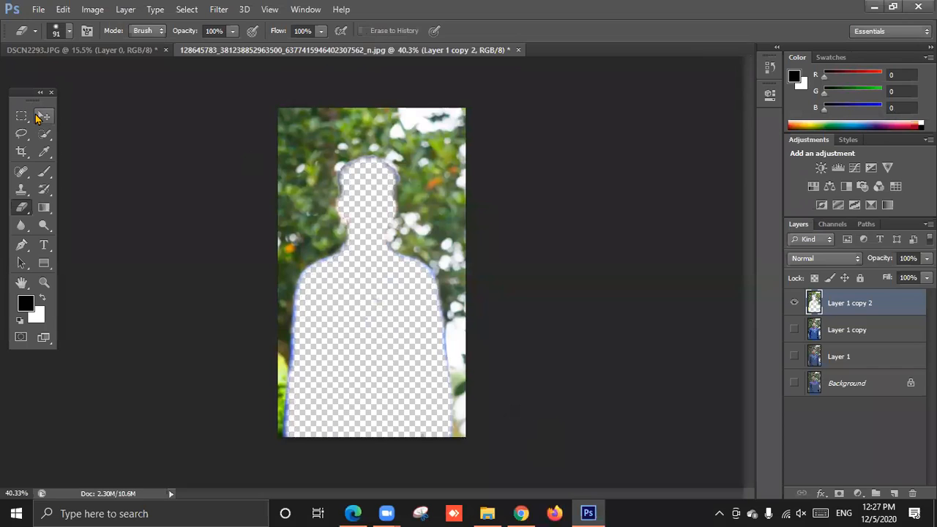
Step: Shift the erased layer down and right with the Move tool to demonstrate the cutout, and move it back to fill the canvas
{"action": "left_click", "coordinate": [41, 117]}
{"action": "left_click_drag", "start_coordinate": [283, 166], "coordinate": [316, 174]}
{"action": "key", "text": "ctrl+z"}
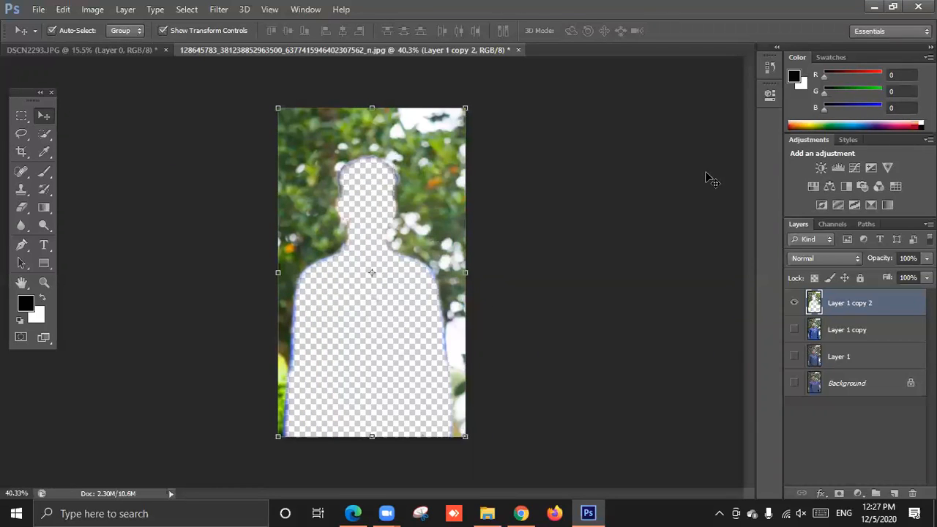
{"action": "left_click_drag", "start_coordinate": [358, 142], "coordinate": [393, 156]}
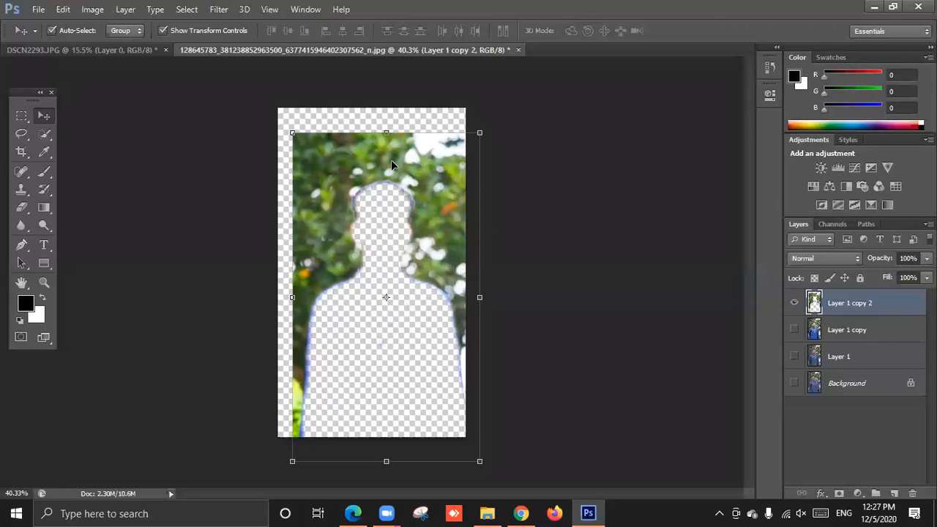
{"action": "left_click_drag", "start_coordinate": [390, 159], "coordinate": [376, 135]}
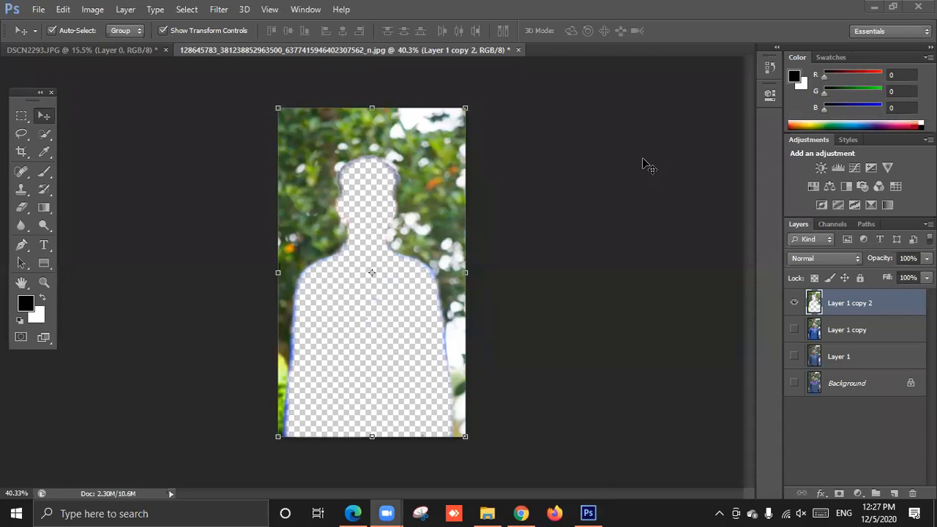
Step: Make Layer 1 copy visible and merge it with Layer 1 copy 2 into a single layer
{"action": "left_click", "coordinate": [825, 331]}
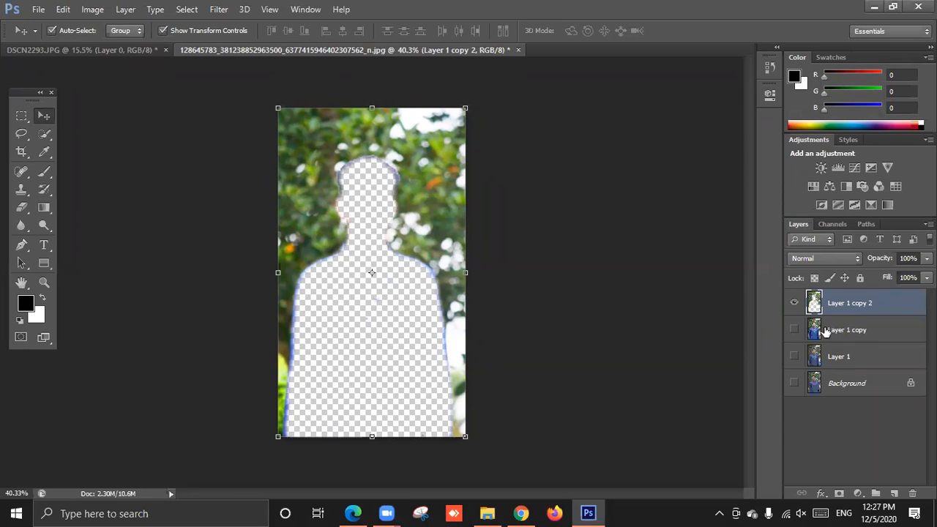
{"action": "left_click", "coordinate": [795, 329]}
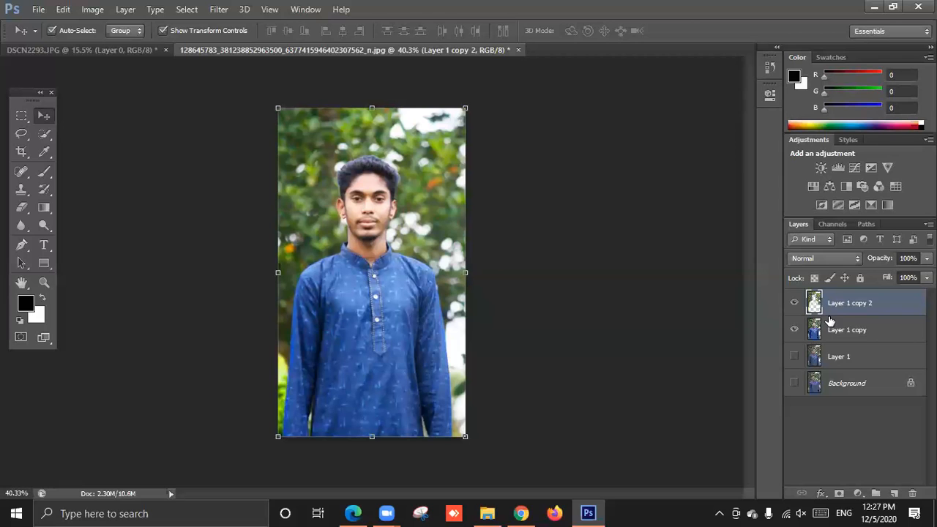
{"action": "left_click", "coordinate": [865, 333], "text": "ctrl"}
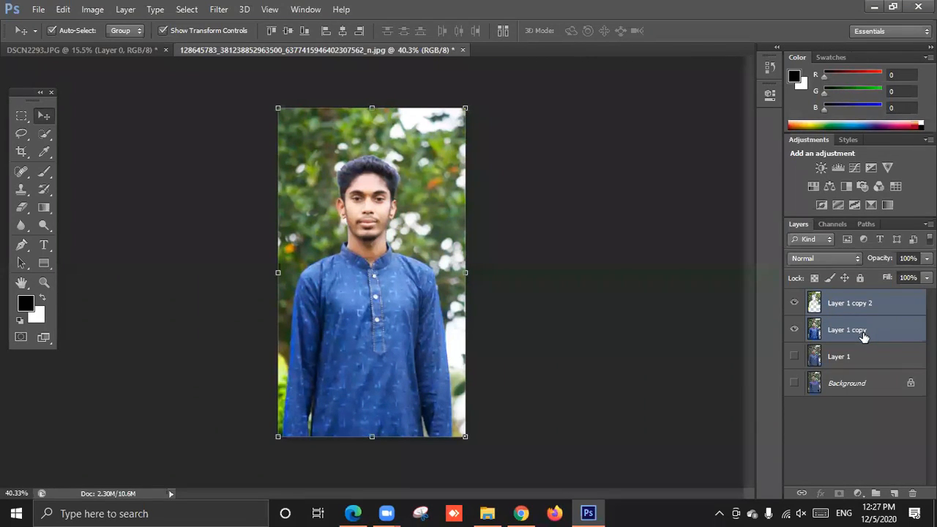
{"action": "right_click", "coordinate": [863, 334]}
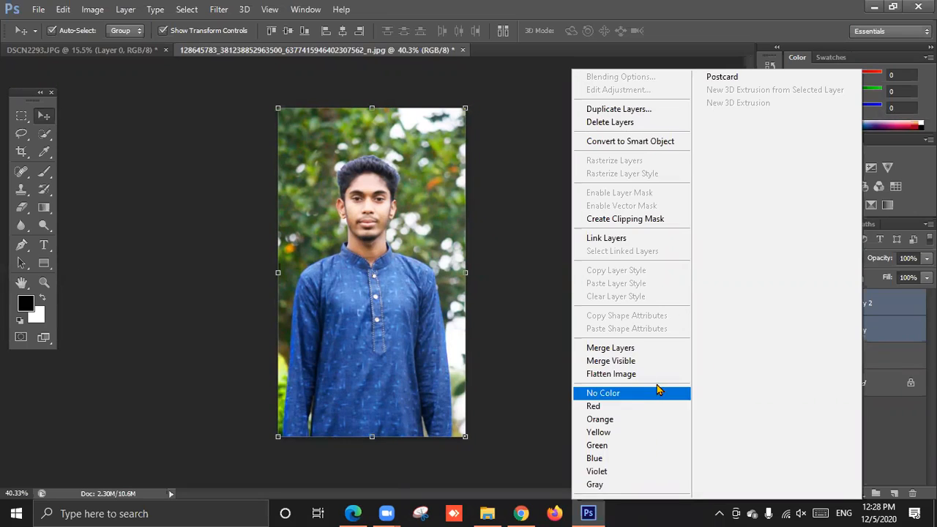
{"action": "left_click", "coordinate": [624, 350]}
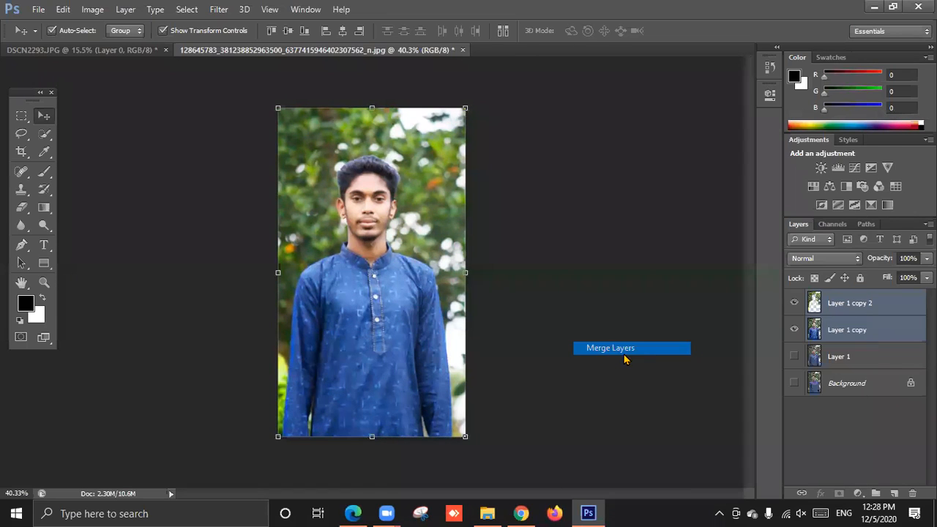
Step: Make Layer 1 visible and toggle the merged Layer 1 copy 2 on and off to compare before and after
{"action": "left_click", "coordinate": [794, 303]}
{"action": "left_click", "coordinate": [794, 329]}
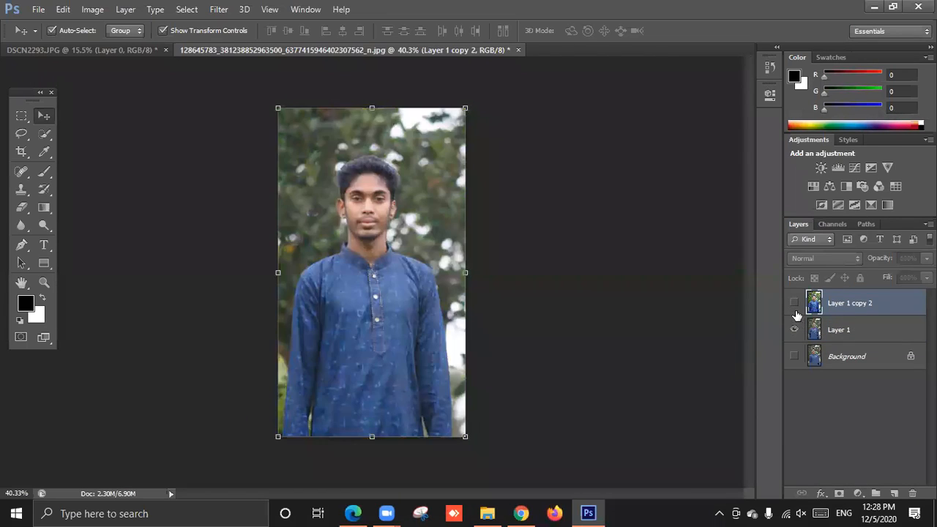
{"action": "left_click", "coordinate": [794, 308]}
{"action": "left_click", "coordinate": [795, 308]}
{"action": "left_click", "coordinate": [794, 308]}
{"action": "left_click", "coordinate": [795, 308]}
{"action": "left_click", "coordinate": [794, 308]}
{"action": "left_click", "coordinate": [794, 308]}
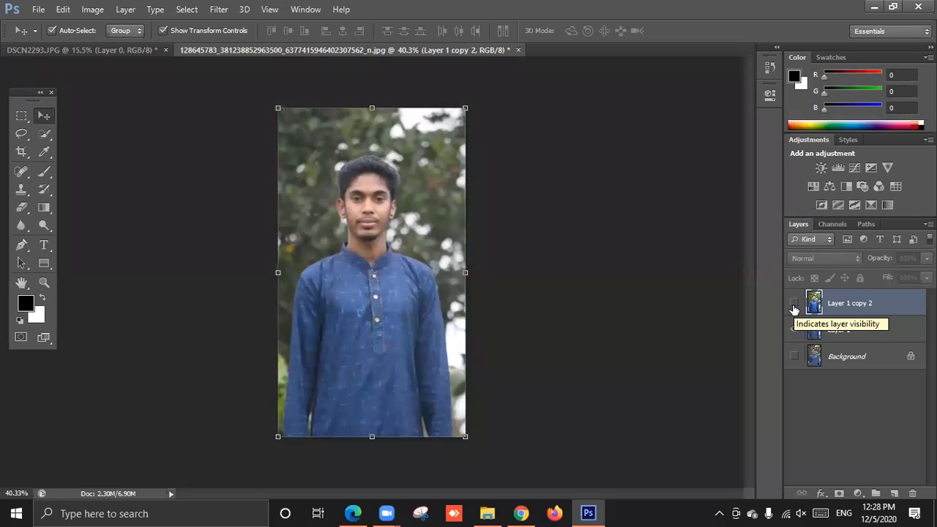
{"action": "left_click", "coordinate": [794, 308]}
{"action": "left_click", "coordinate": [795, 308]}
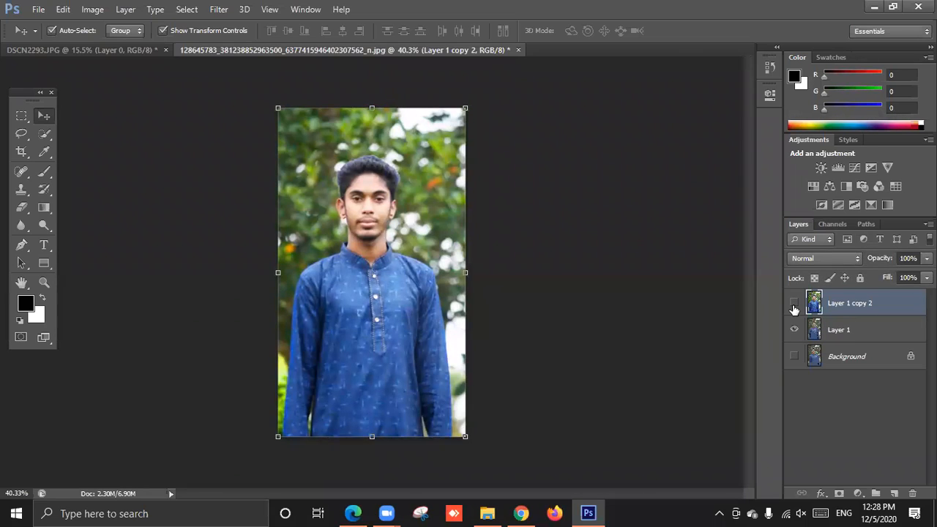
{"action": "left_click", "coordinate": [795, 308]}
{"action": "left_click", "coordinate": [794, 308]}
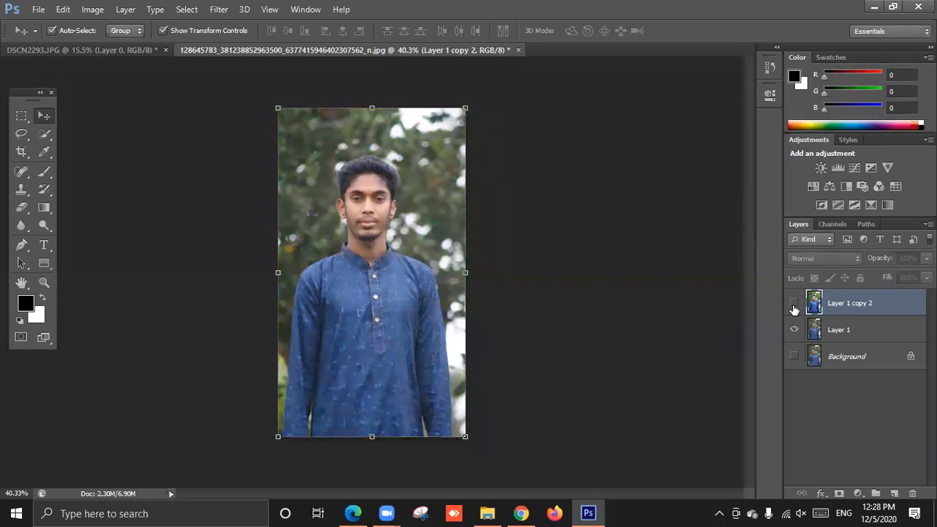
{"action": "left_click", "coordinate": [795, 308]}
{"action": "left_click", "coordinate": [795, 309]}
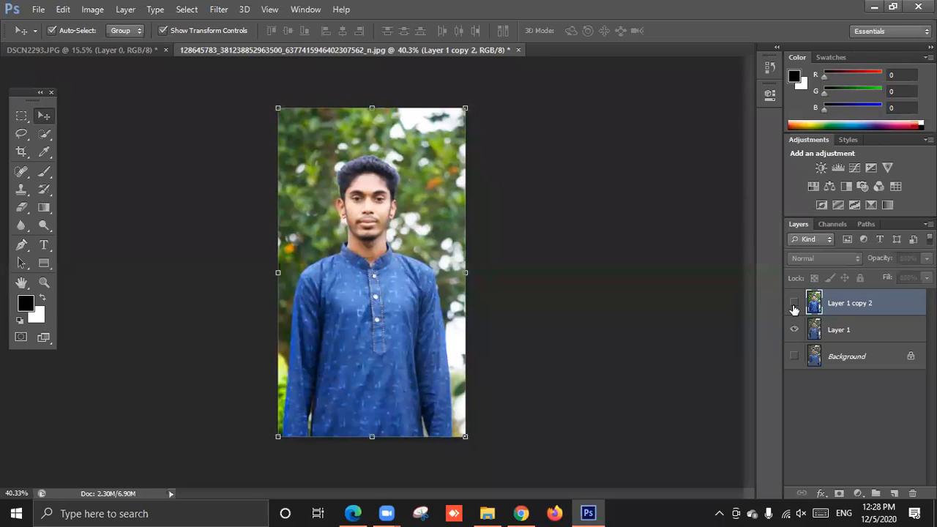
{"action": "left_click", "coordinate": [795, 308]}
{"action": "left_click", "coordinate": [794, 308]}
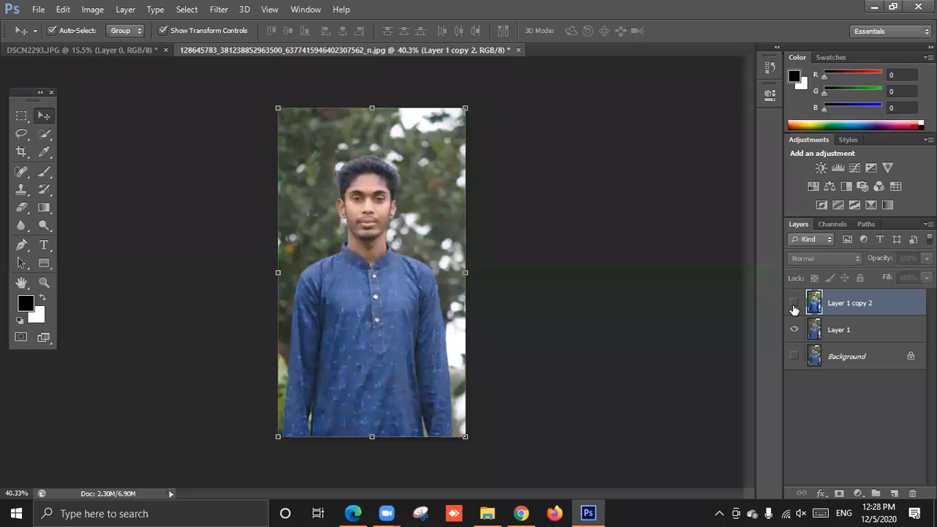
{"action": "left_click", "coordinate": [795, 308]}
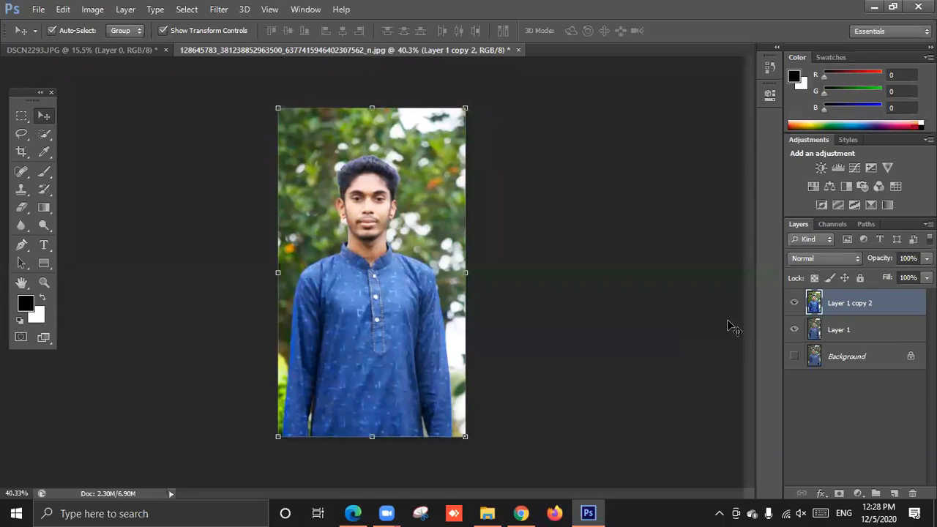
{"action": "left_click", "coordinate": [796, 305]}
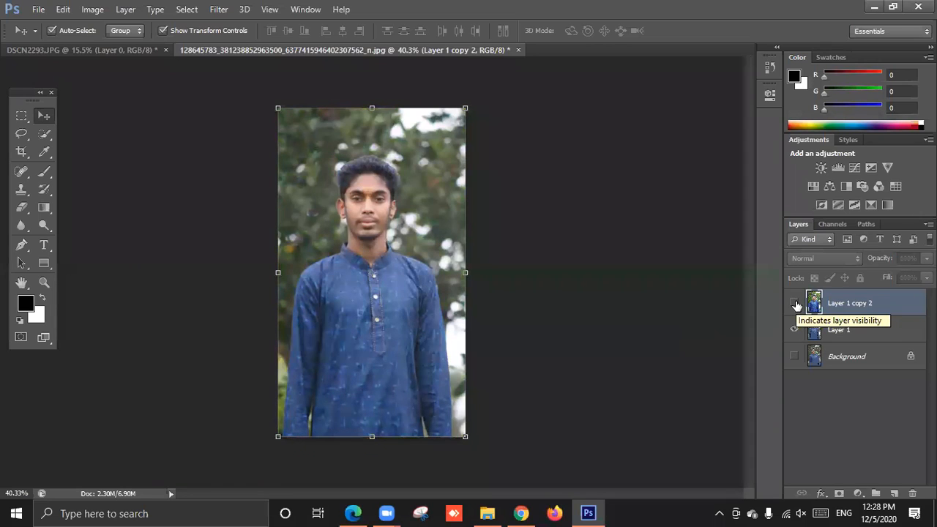
{"action": "left_click", "coordinate": [796, 305]}
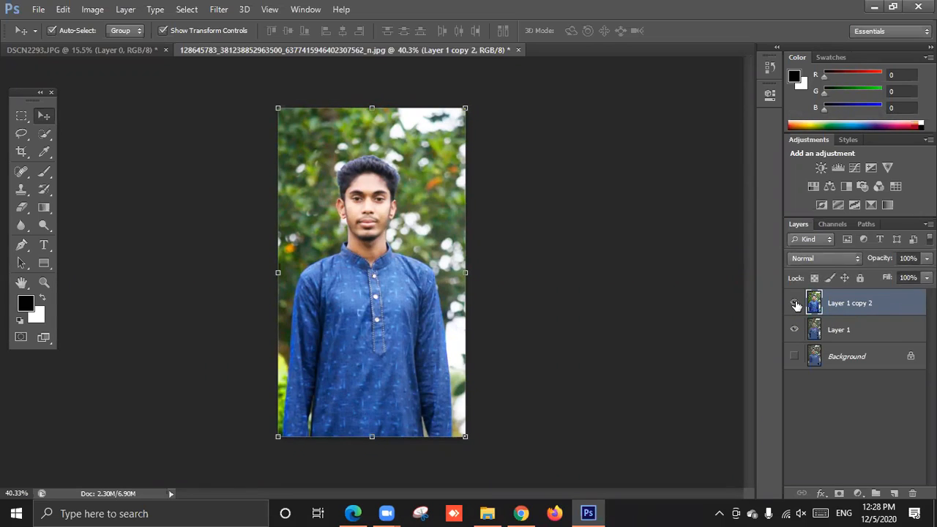
{"action": "left_click", "coordinate": [796, 305]}
{"action": "left_click", "coordinate": [795, 304]}
{"action": "left_click", "coordinate": [796, 305]}
{"action": "left_click", "coordinate": [796, 306]}
Step: Hide both Layer 1 copy 2 and Layer 1, and deselect the layers
{"action": "left_click", "coordinate": [794, 302]}
{"action": "left_click", "coordinate": [795, 329]}
{"action": "left_click", "coordinate": [648, 305]}
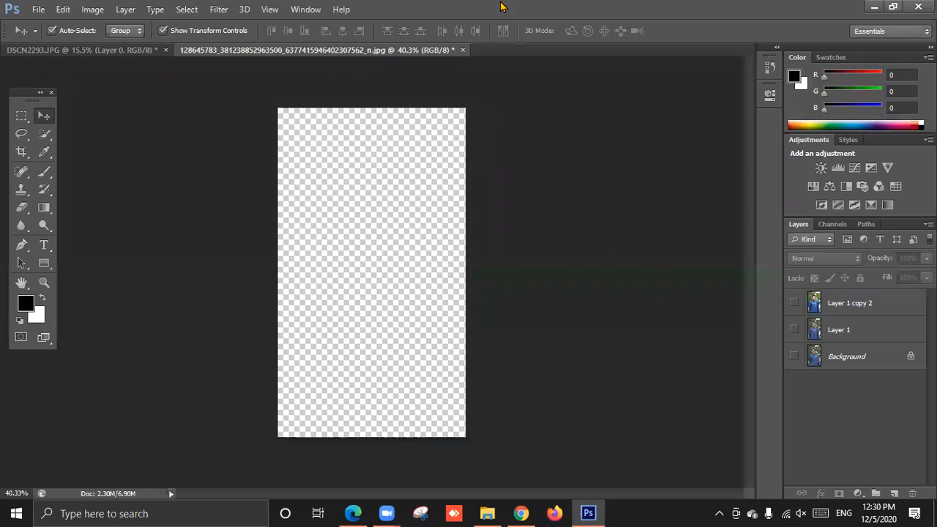
{"action": "double_click", "coordinate": [517, 16]}
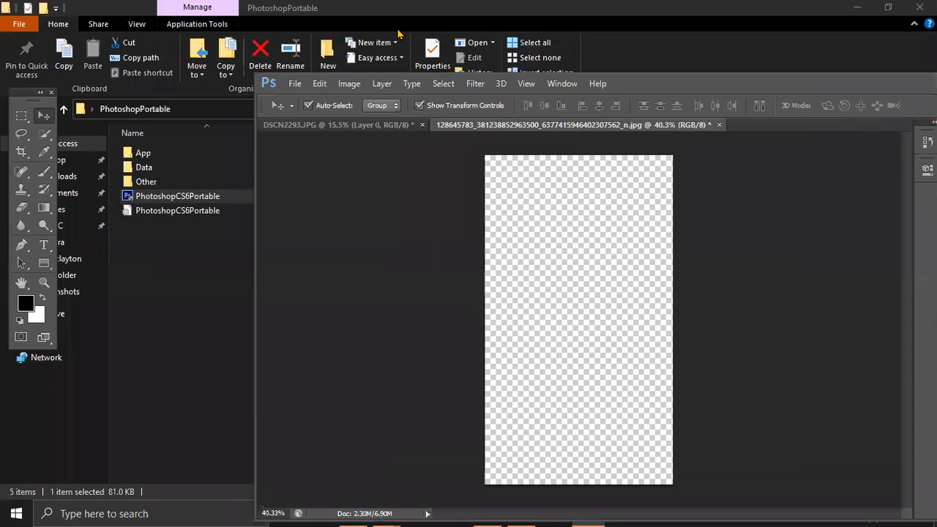
{"action": "left_click", "coordinate": [845, 7]}
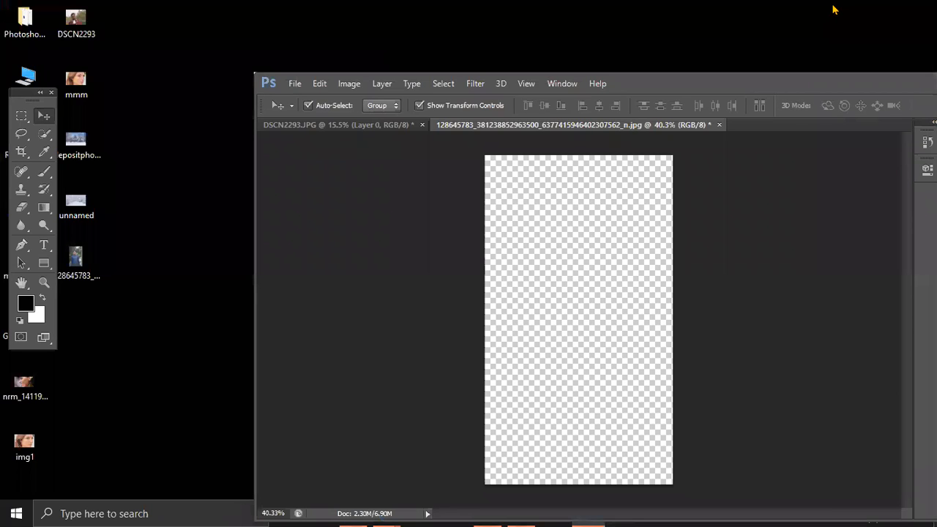
{"action": "left_click", "coordinate": [58, 92]}
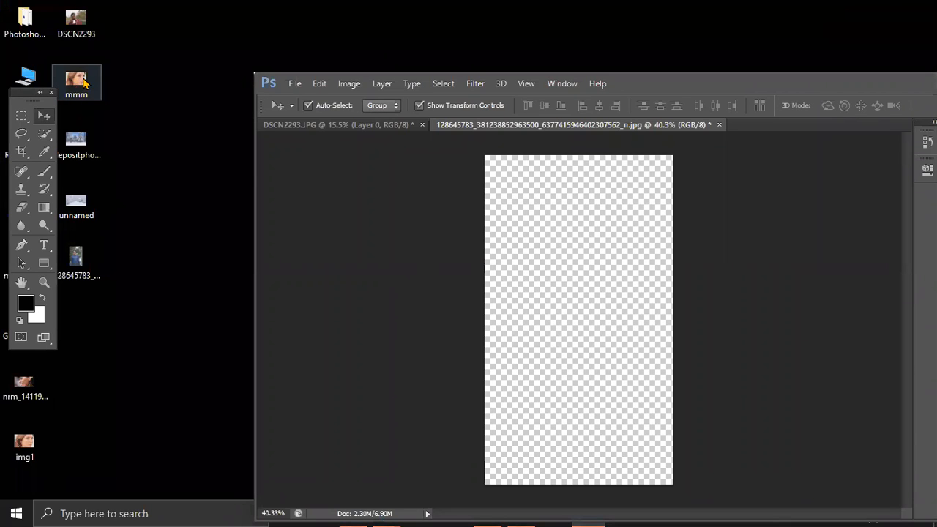
{"action": "left_click", "coordinate": [226, 193]}
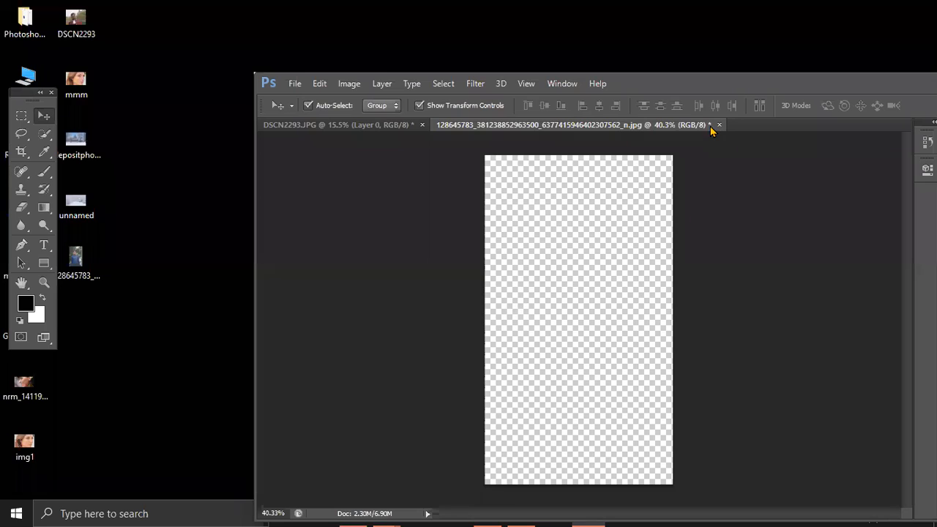
{"action": "left_click", "coordinate": [272, 84]}
{"action": "left_click", "coordinate": [244, 64]}
{"action": "key", "text": "super+Up"}
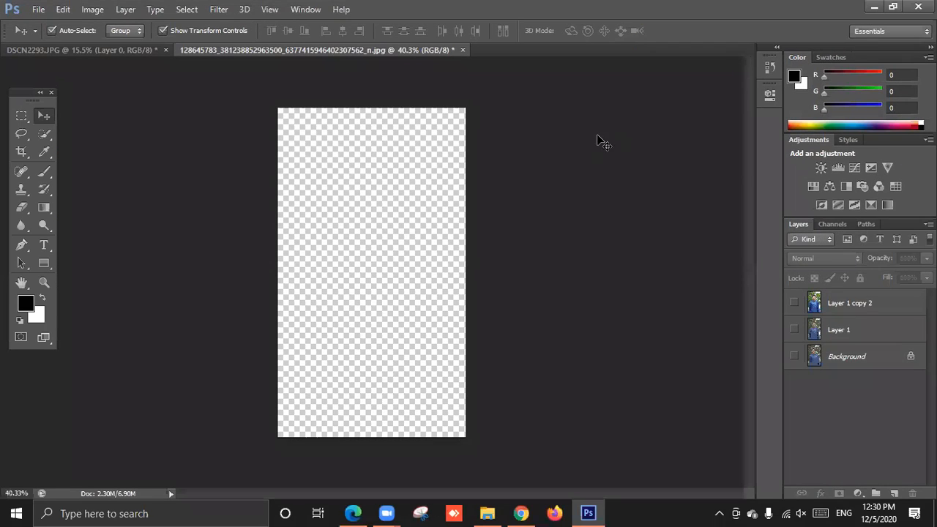
Step: Open the mickey_mouse_PNG48.png image from the Desktop folder
{"action": "left_click", "coordinate": [39, 9]}
{"action": "left_click", "coordinate": [69, 37]}
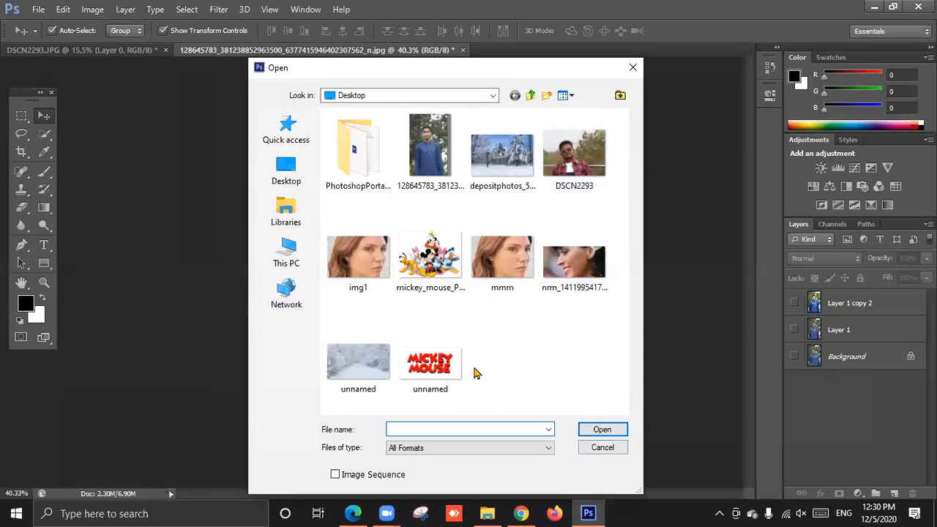
{"action": "double_click", "coordinate": [431, 278]}
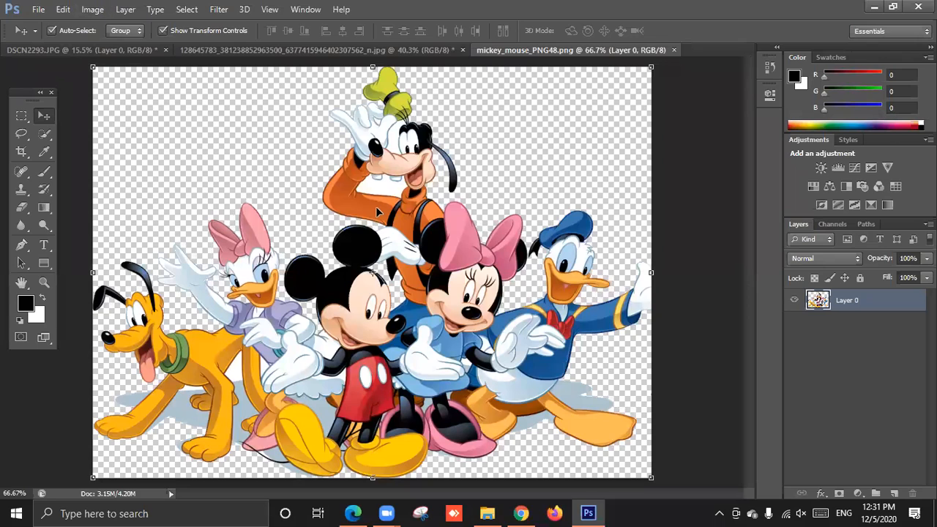
Step: Try a Hue/Saturation adjustment on Layer 0 with the hue set to -175
{"action": "left_click", "coordinate": [104, 8]}
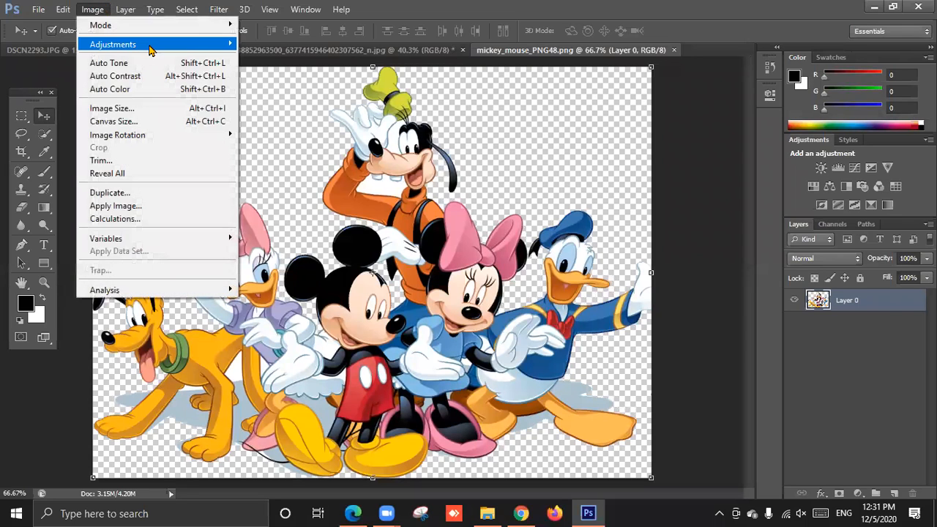
{"action": "mouse_move", "coordinate": [150, 46]}
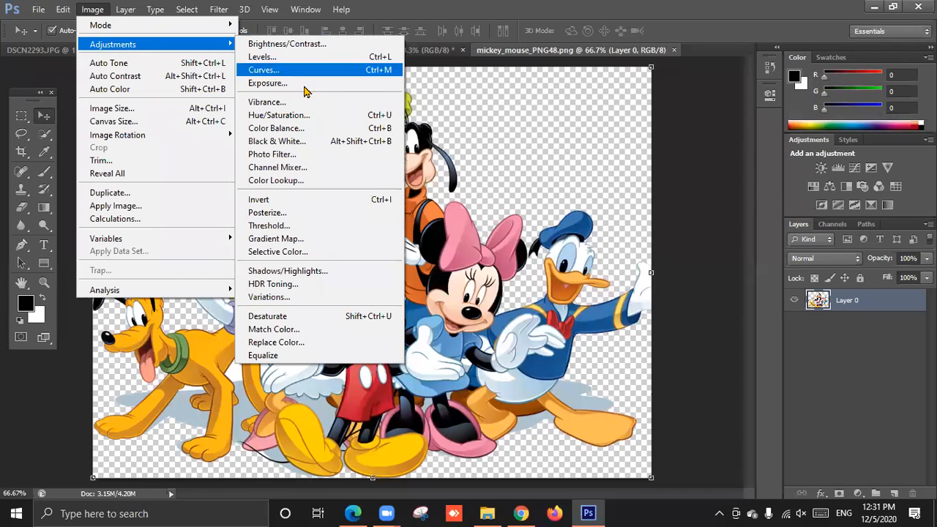
{"action": "left_click", "coordinate": [379, 119]}
{"action": "left_click_drag", "start_coordinate": [542, 92], "coordinate": [609, 147]}
{"action": "left_click_drag", "start_coordinate": [672, 244], "coordinate": [602, 238]}
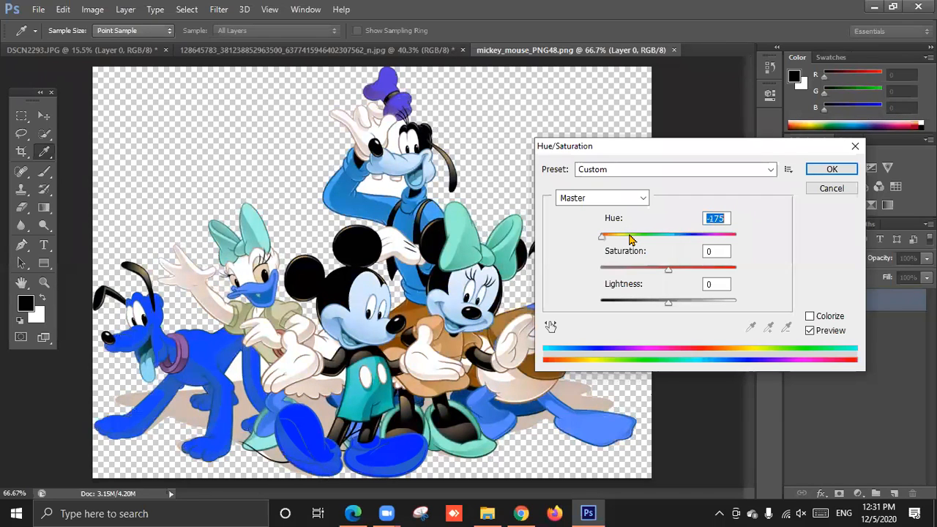
{"action": "left_click", "coordinate": [818, 189]}
{"action": "key", "text": "v"}
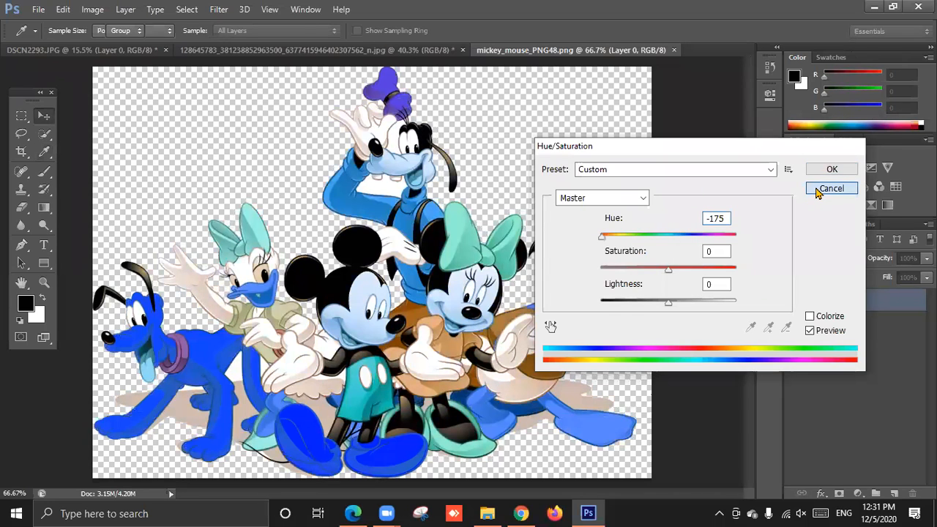
{"action": "left_click", "coordinate": [94, 9]}
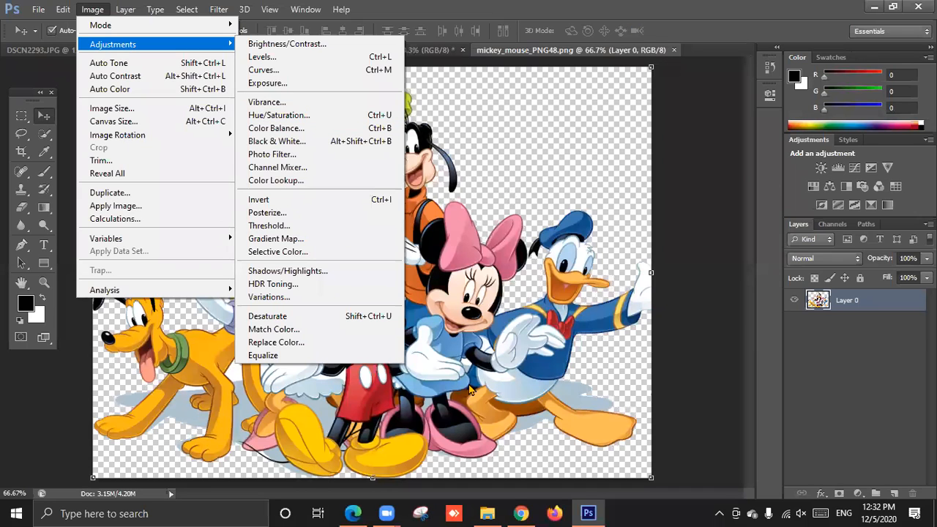
Step: Switch to Chrome, close the opened Facebook photo and copy the Facebook profile's web address
{"action": "left_click", "coordinate": [520, 513]}
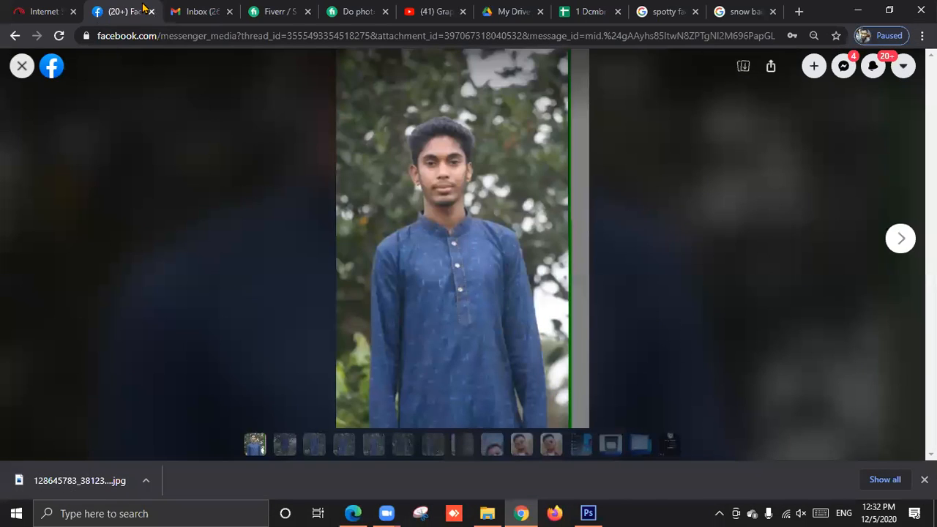
{"action": "left_click", "coordinate": [23, 66]}
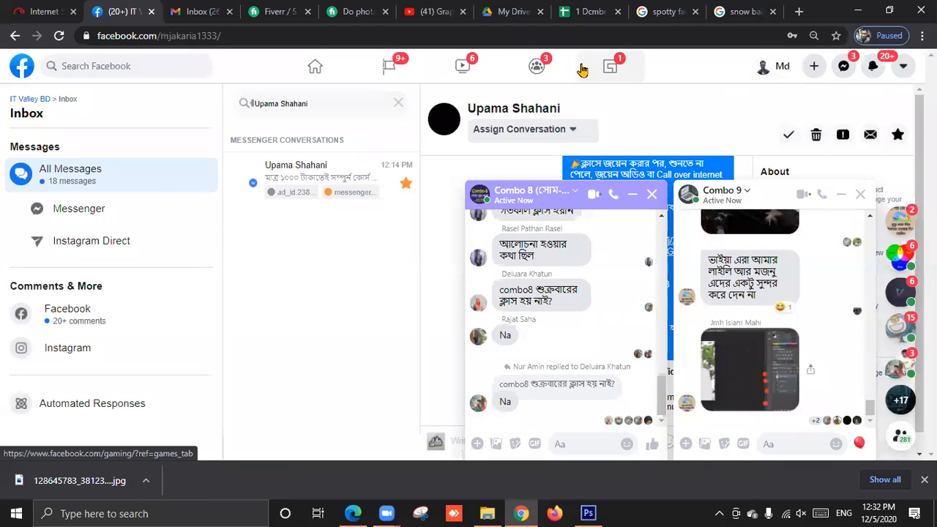
{"action": "left_click", "coordinate": [189, 36]}
{"action": "right_click", "coordinate": [188, 36]}
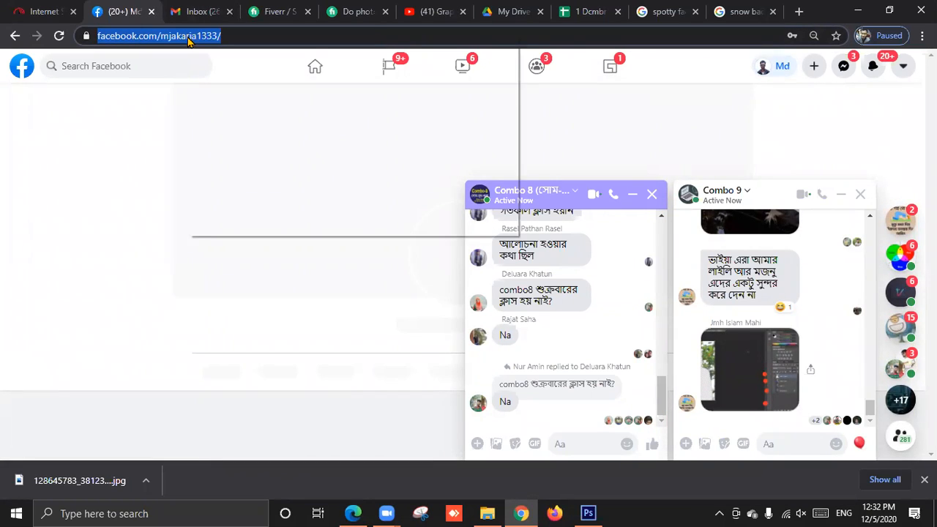
{"action": "left_click", "coordinate": [233, 112]}
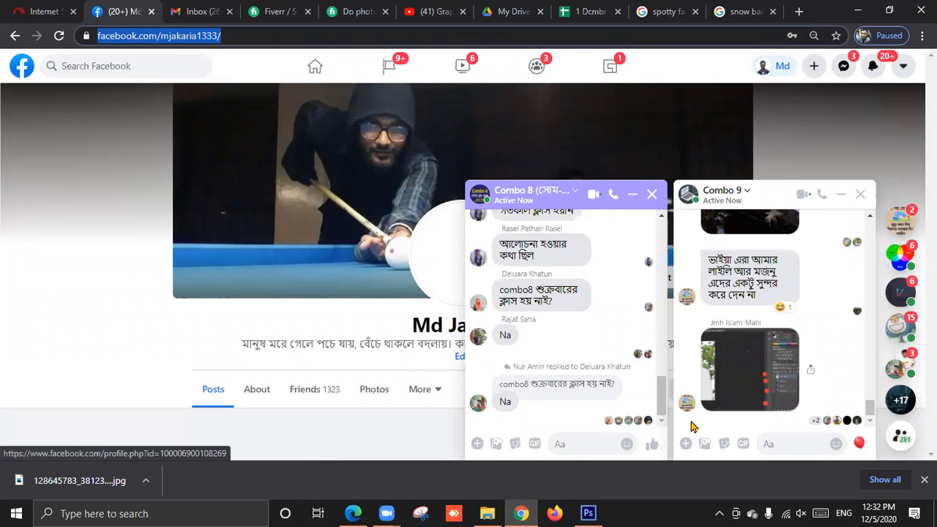
Step: Close the Combo 8 and Combo 9 chat windows and look through the Messenger conversation list
{"action": "left_click", "coordinate": [651, 194]}
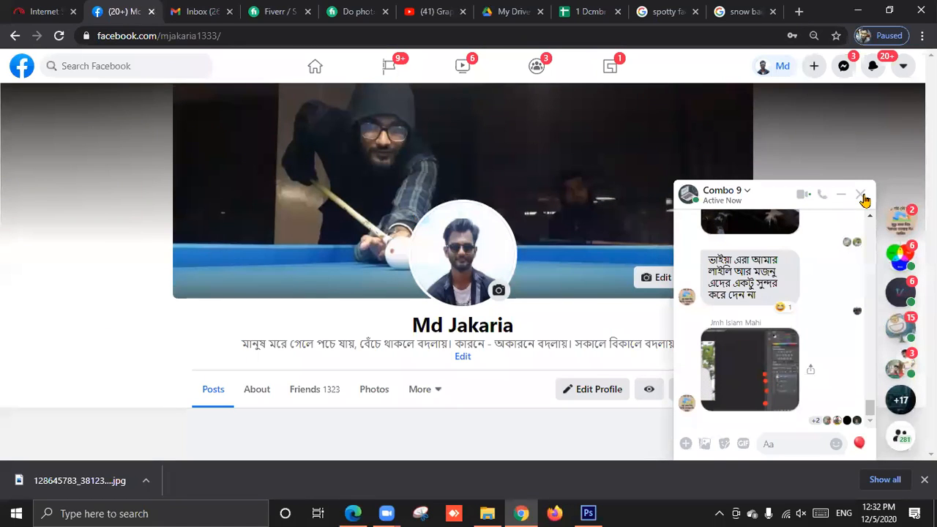
{"action": "key", "text": "Escape"}
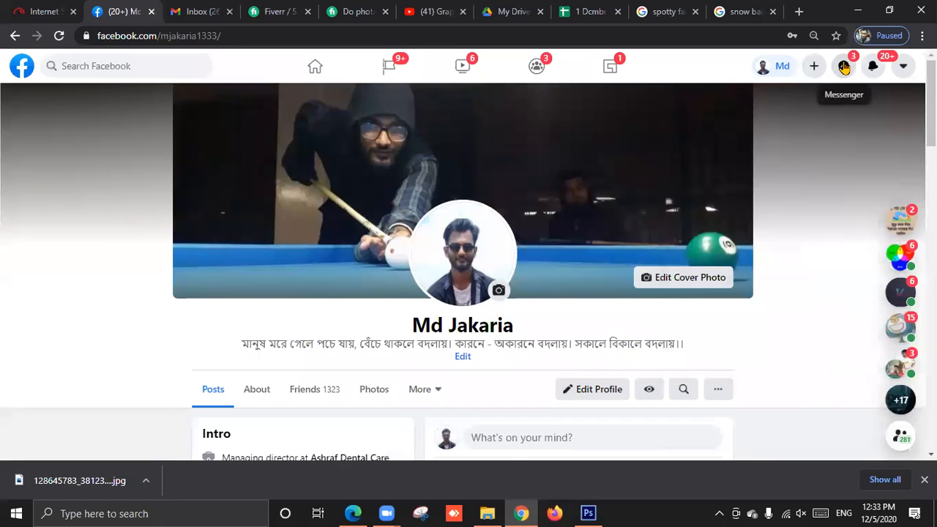
{"action": "left_click", "coordinate": [844, 67]}
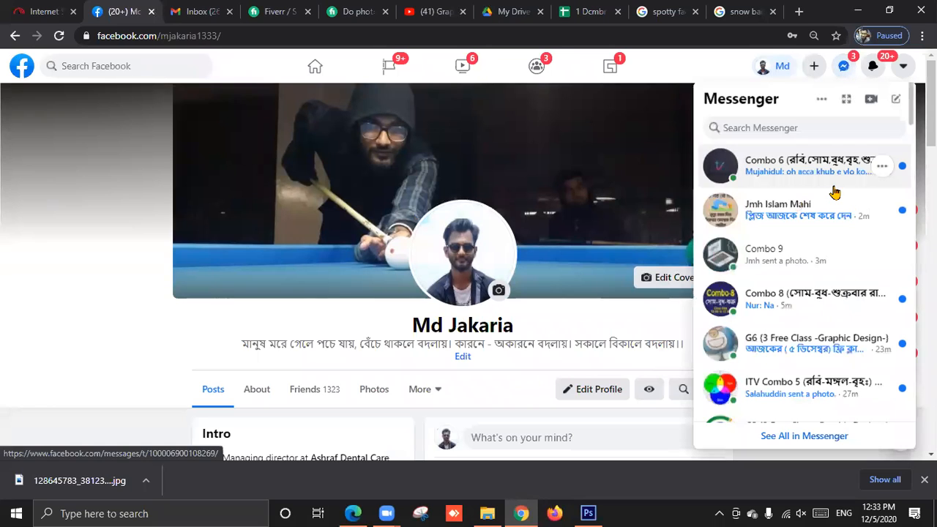
{"action": "scroll", "coordinate": [834, 200], "scroll_direction": "down", "scroll_amount": 2}
{"action": "scroll", "coordinate": [833, 201], "scroll_direction": "up", "scroll_amount": 3}
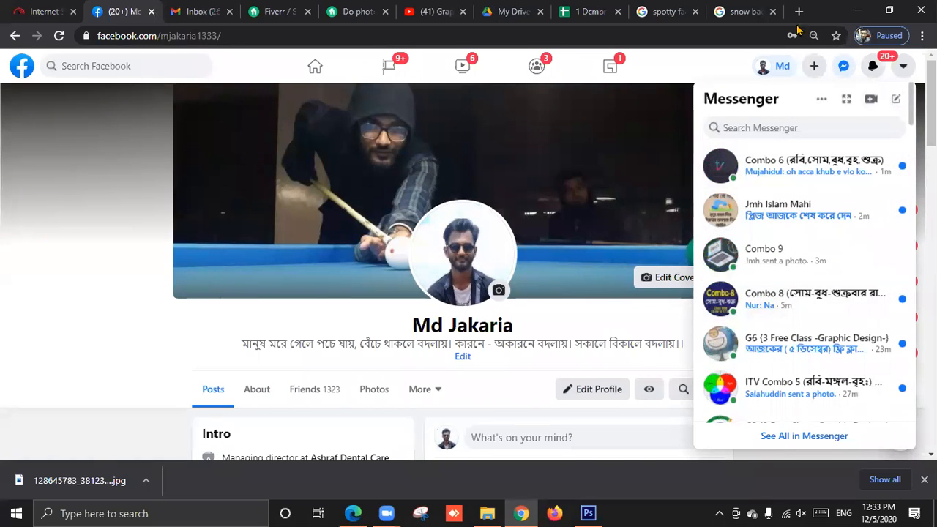
{"action": "key", "text": "Escape"}
Step: Switch back to Photoshop and review the General, Interface, File Handling and Performance preferences
{"action": "left_click", "coordinate": [861, 12]}
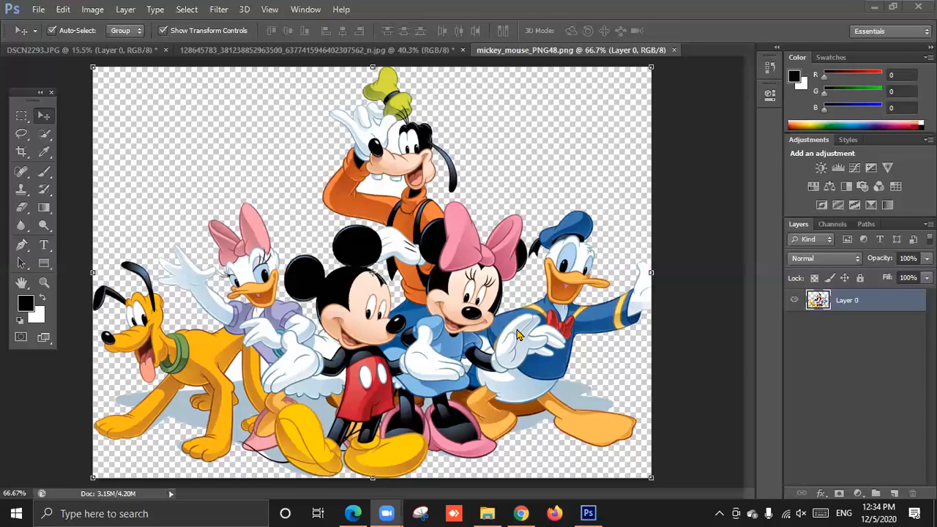
{"action": "left_click", "coordinate": [593, 249]}
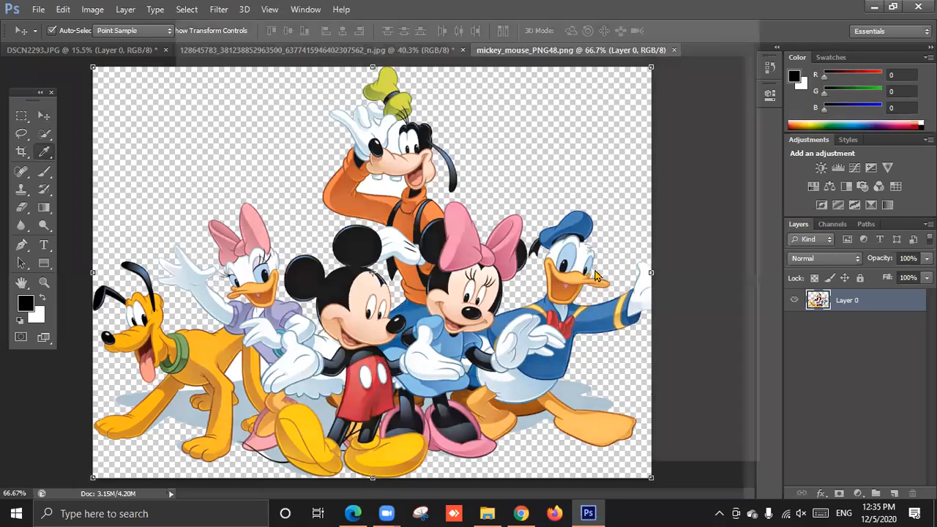
{"action": "key", "text": "ctrl+k"}
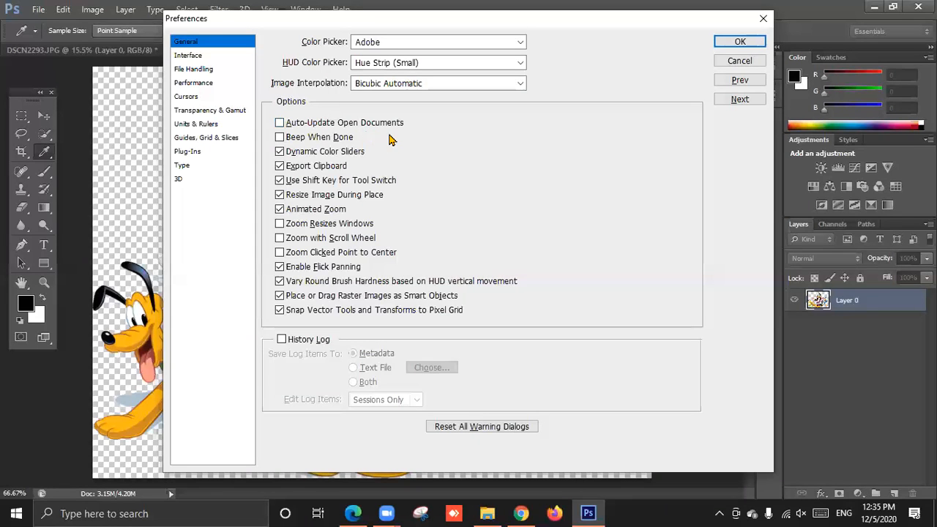
{"action": "left_click", "coordinate": [189, 56]}
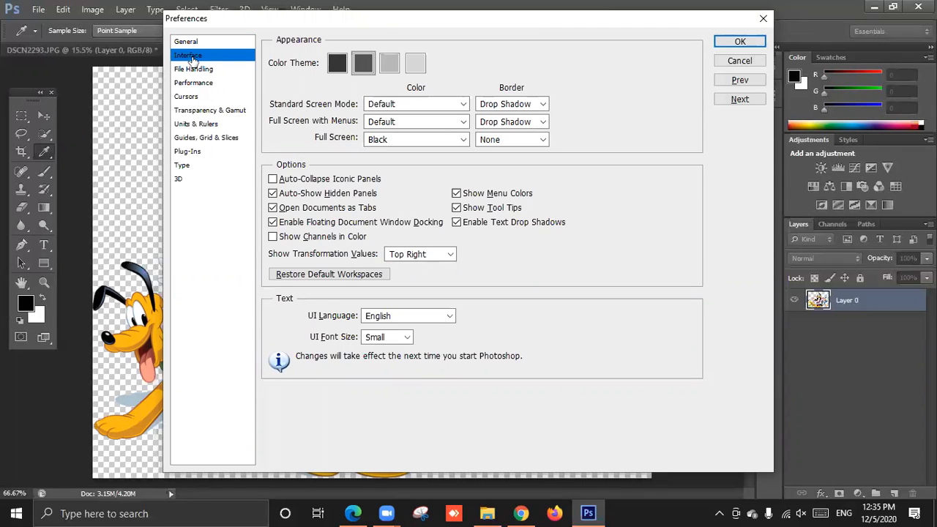
{"action": "left_click", "coordinate": [198, 68]}
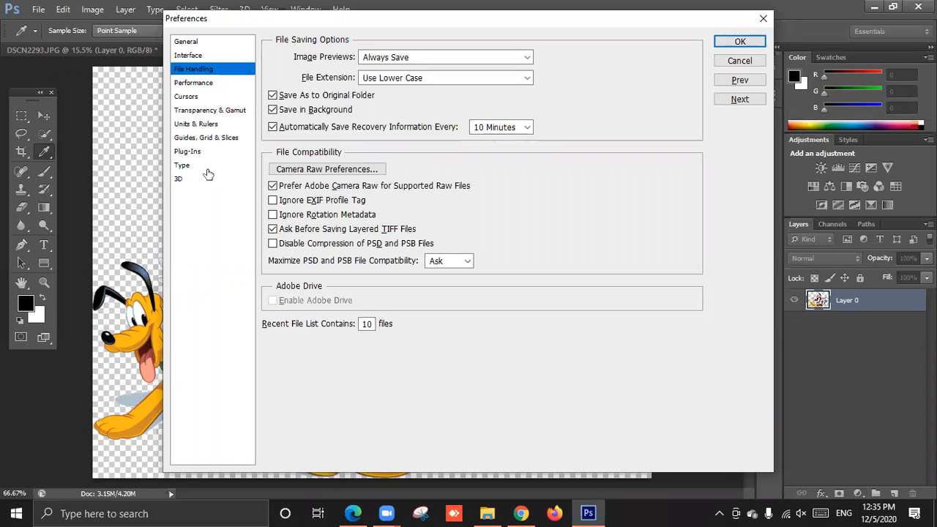
{"action": "left_click", "coordinate": [213, 88]}
{"action": "mouse_move", "coordinate": [579, 157]}
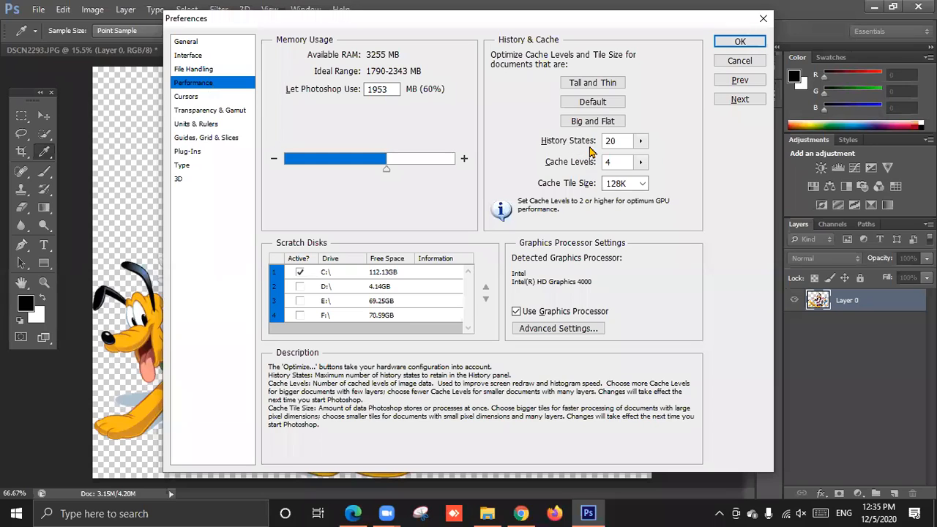
Step: Try raising the History States in the Performance preferences to 89
{"action": "left_click", "coordinate": [641, 142]}
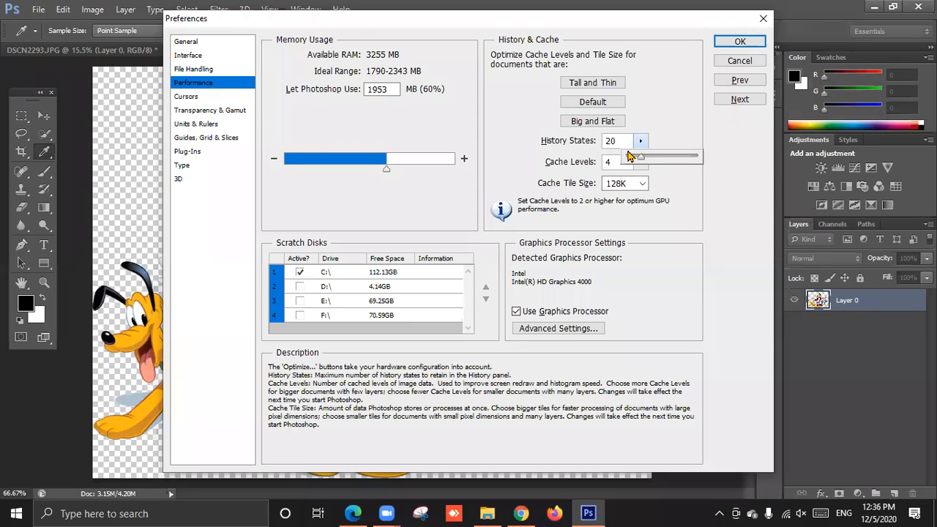
{"action": "left_click_drag", "start_coordinate": [640, 159], "coordinate": [667, 159]}
{"action": "left_click", "coordinate": [746, 60]}
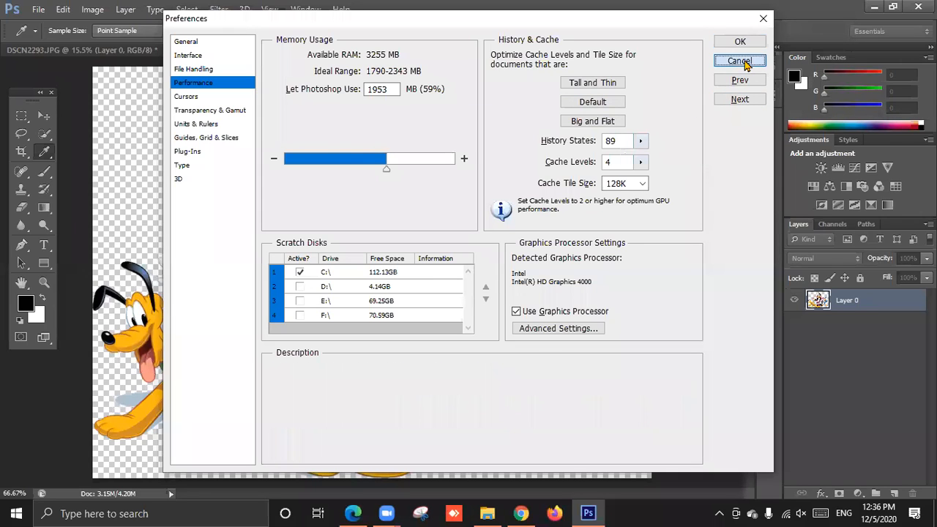
{"action": "key", "text": "v"}
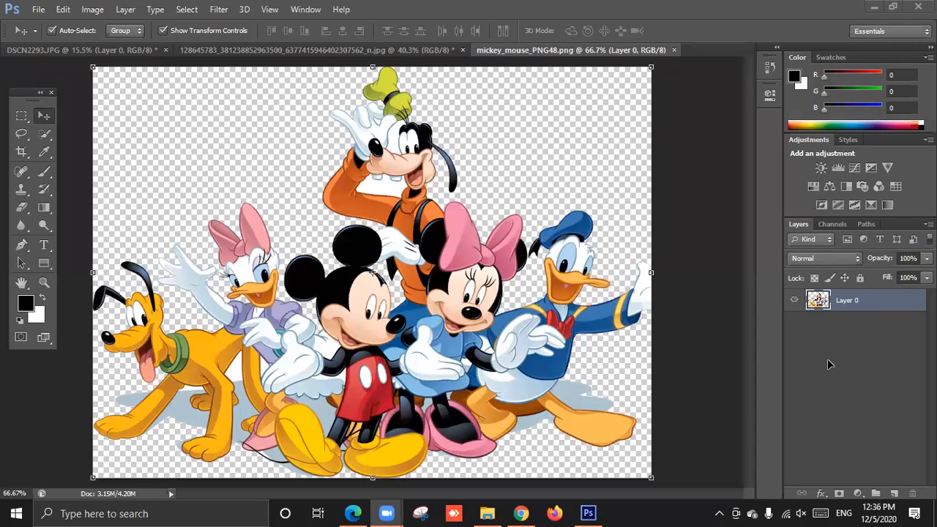
Step: Switch to the 1 Dcmbr (Responses) spreadsheet in Chrome, reload it and go to the latest form entries
{"action": "left_click", "coordinate": [872, 7]}
{"action": "left_click", "coordinate": [520, 514]}
{"action": "left_click", "coordinate": [590, 284]}
{"action": "scroll", "coordinate": [557, 322], "scroll_direction": "down", "scroll_amount": 3}
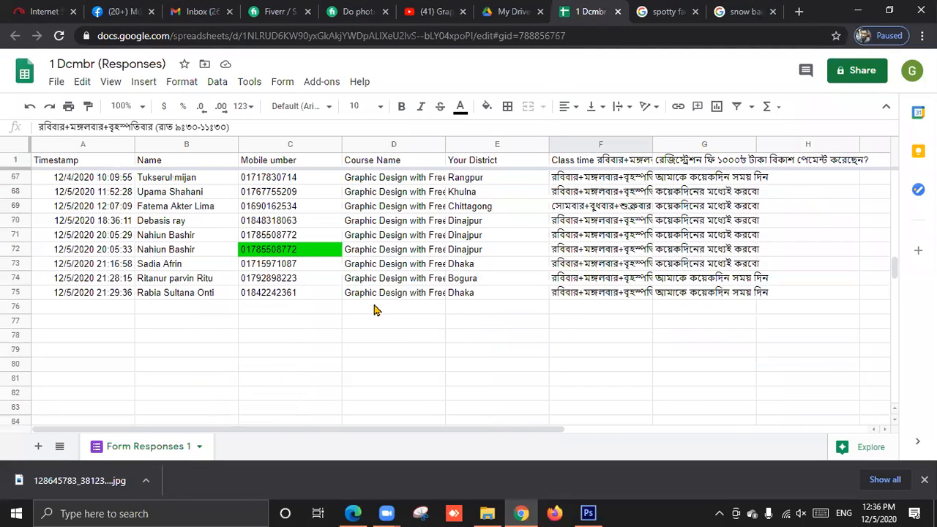
{"action": "left_click", "coordinate": [60, 38]}
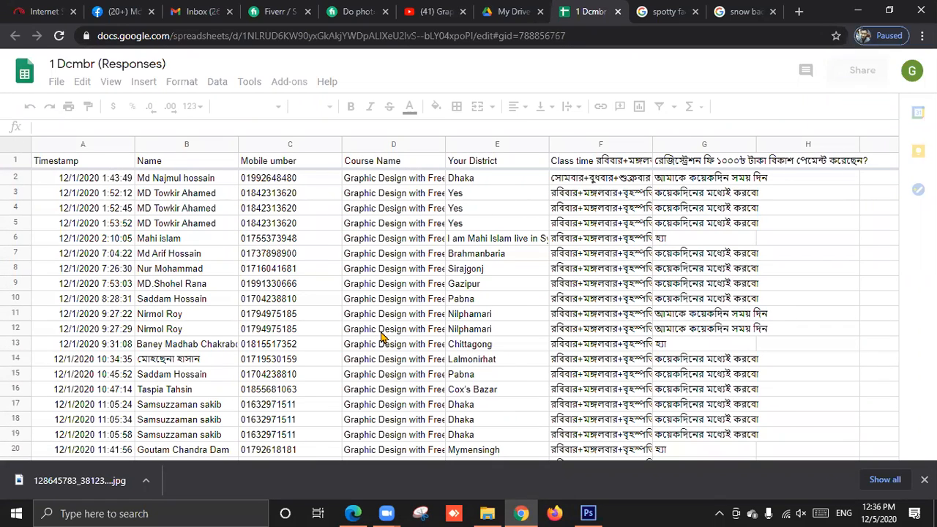
{"action": "scroll", "coordinate": [846, 287], "scroll_direction": "down", "scroll_amount": 20}
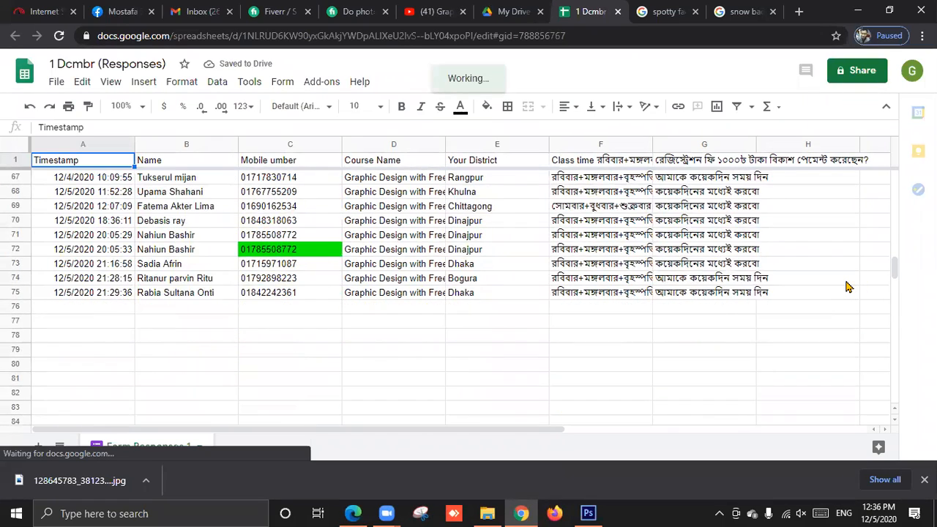
{"action": "scroll", "coordinate": [790, 308], "scroll_direction": "down", "scroll_amount": 2}
{"action": "scroll", "coordinate": [659, 335], "scroll_direction": "up", "scroll_amount": 2}
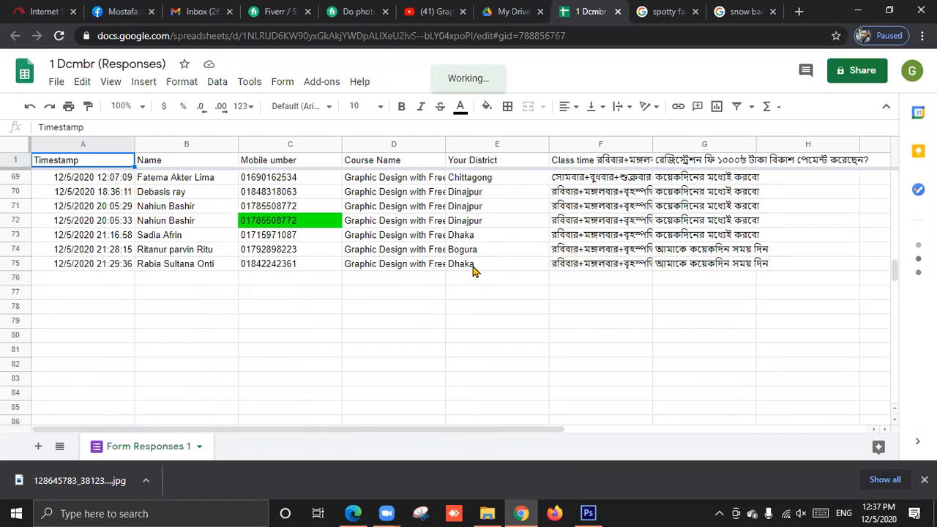
Step: Examine the names, mobile numbers, districts and payment answers of the most recent course registrations
{"action": "left_click", "coordinate": [415, 268]}
{"action": "left_click", "coordinate": [461, 264]}
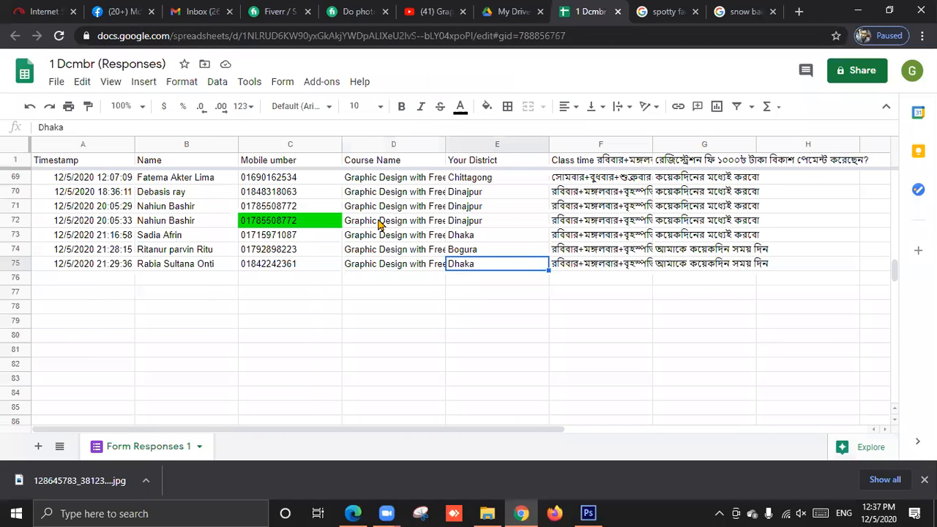
{"action": "scroll", "coordinate": [387, 243], "scroll_direction": "up", "scroll_amount": 1}
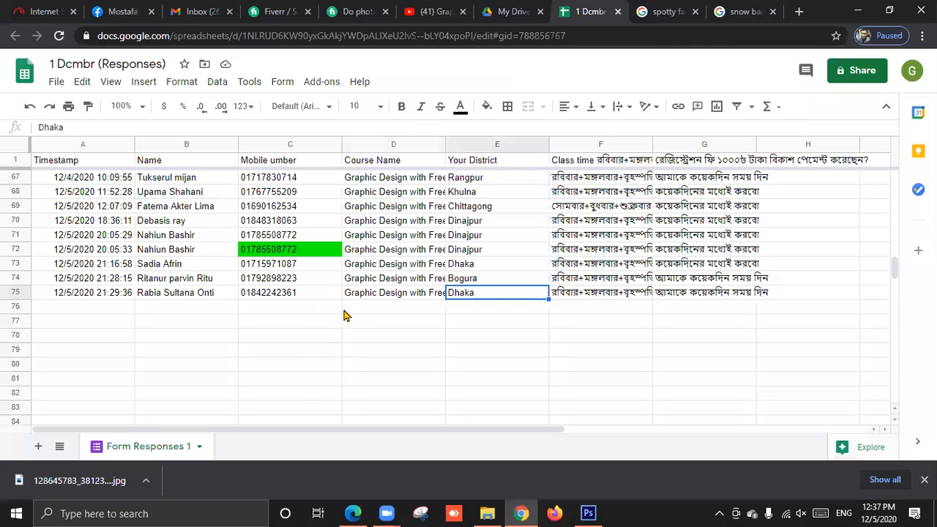
{"action": "scroll", "coordinate": [346, 319], "scroll_direction": "up", "scroll_amount": 1}
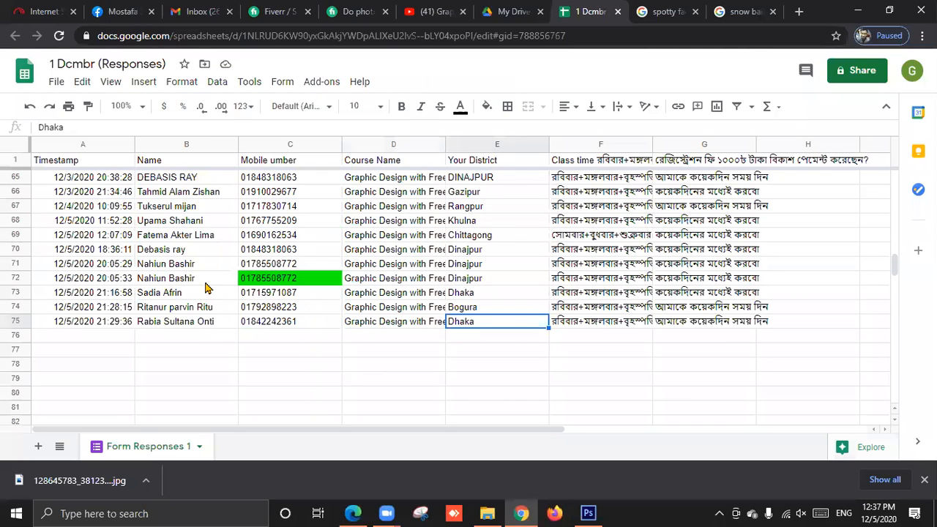
{"action": "left_click", "coordinate": [209, 327]}
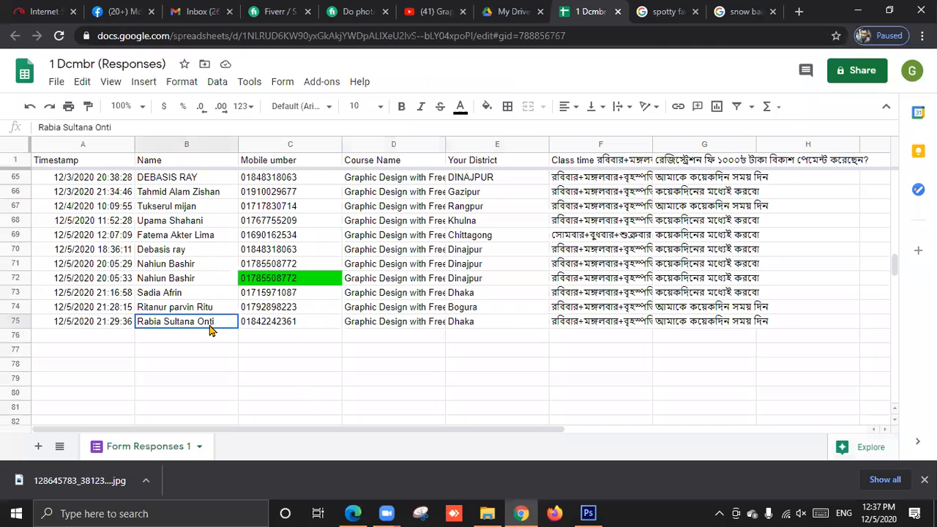
{"action": "left_click", "coordinate": [284, 329]}
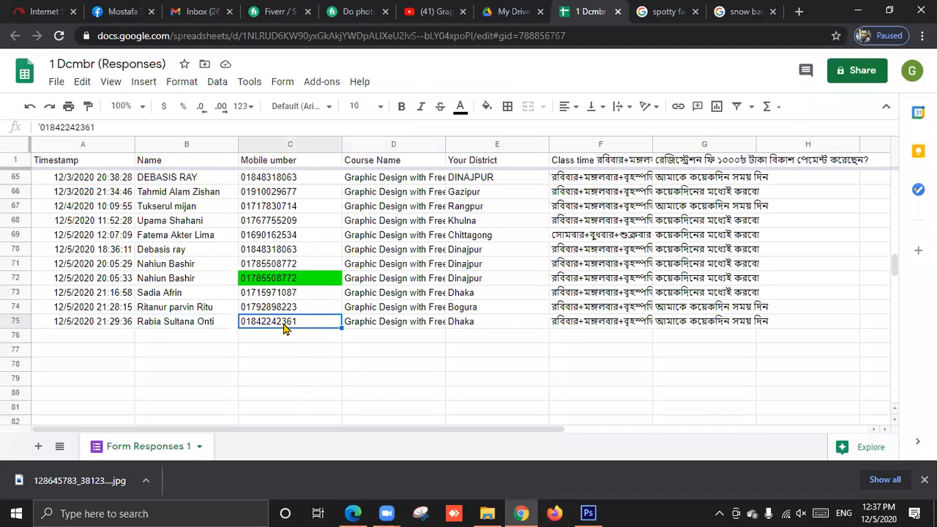
{"action": "scroll", "coordinate": [284, 328], "scroll_direction": "up", "scroll_amount": 1}
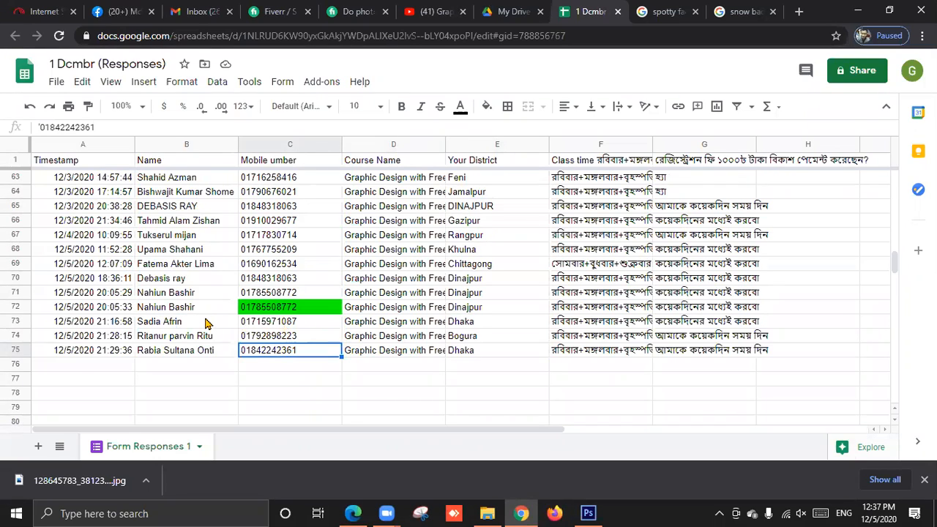
{"action": "scroll", "coordinate": [210, 318], "scroll_direction": "up", "scroll_amount": 1}
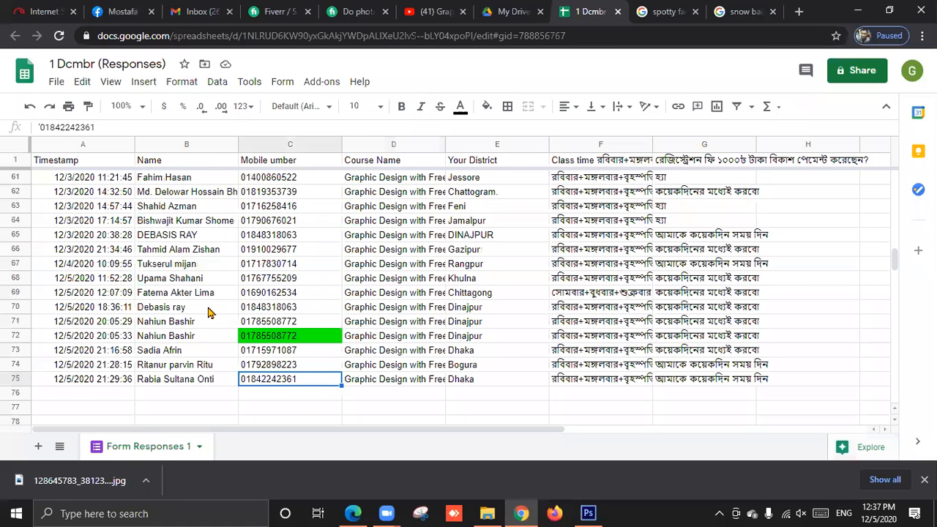
{"action": "left_click", "coordinate": [208, 313]}
{"action": "scroll", "coordinate": [208, 313], "scroll_direction": "up", "scroll_amount": 1}
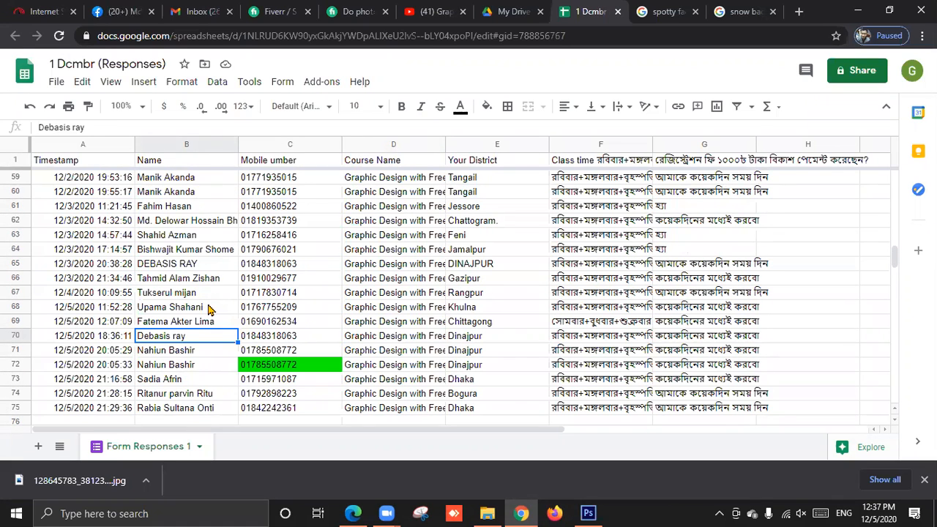
{"action": "scroll", "coordinate": [209, 310], "scroll_direction": "up", "scroll_amount": 1}
{"action": "left_click", "coordinate": [229, 252]}
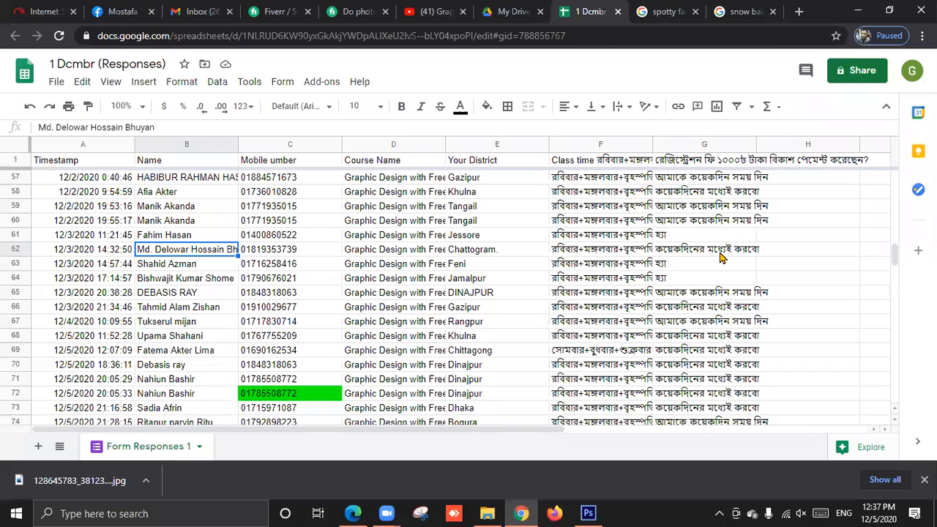
Step: Review the registrations from row 64 to the last entry, and move across empty row 76 from the Name column to the registration fee payment column
{"action": "left_click", "coordinate": [210, 283]}
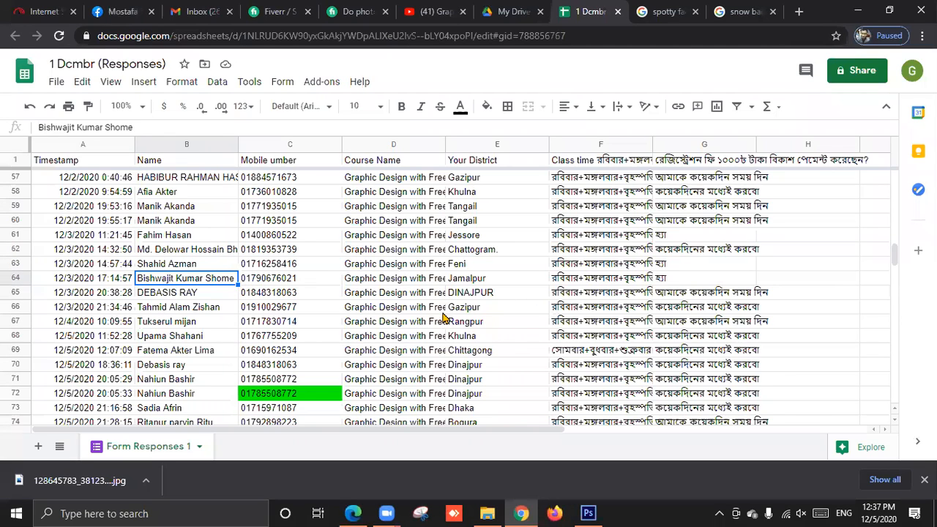
{"action": "scroll", "coordinate": [443, 316], "scroll_direction": "down", "scroll_amount": 2}
{"action": "scroll", "coordinate": [443, 316], "scroll_direction": "down", "scroll_amount": 1}
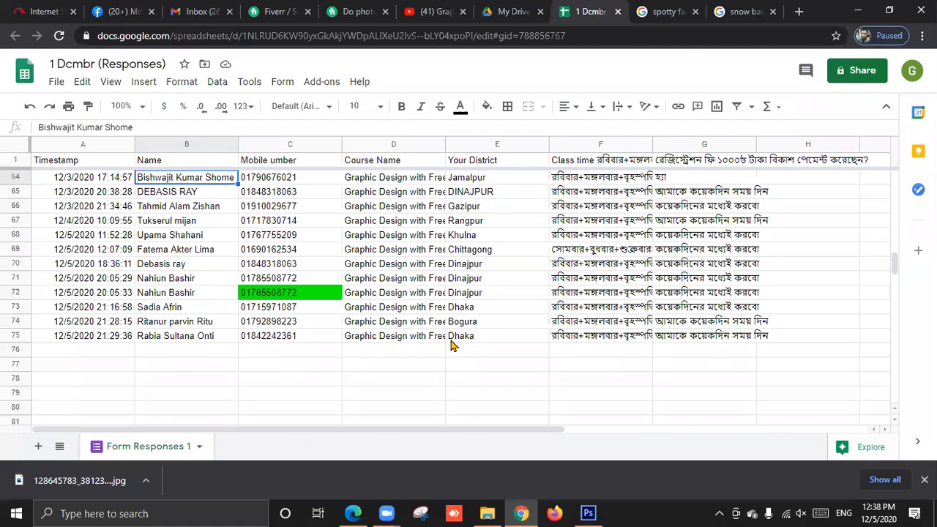
{"action": "left_click", "coordinate": [140, 353]}
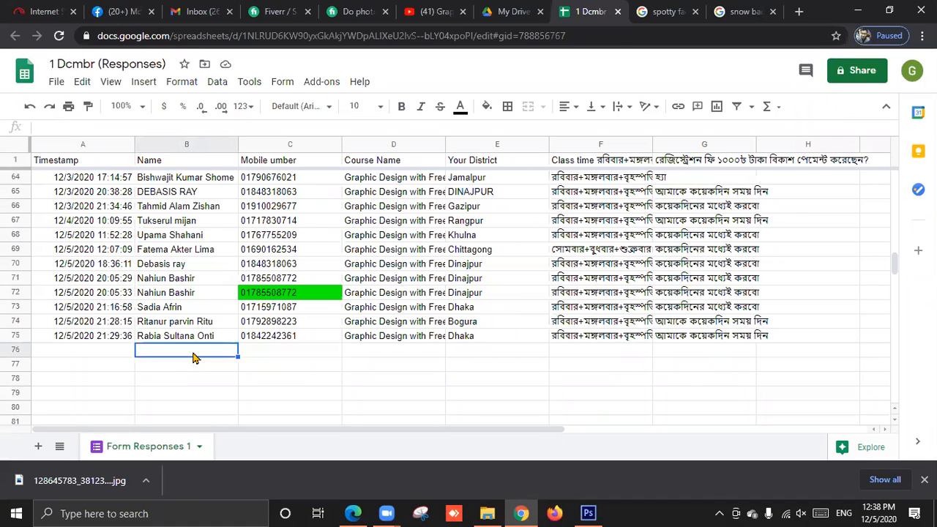
{"action": "key", "text": "Right"}
{"action": "key", "text": "Right"}
{"action": "key", "text": "Right"}
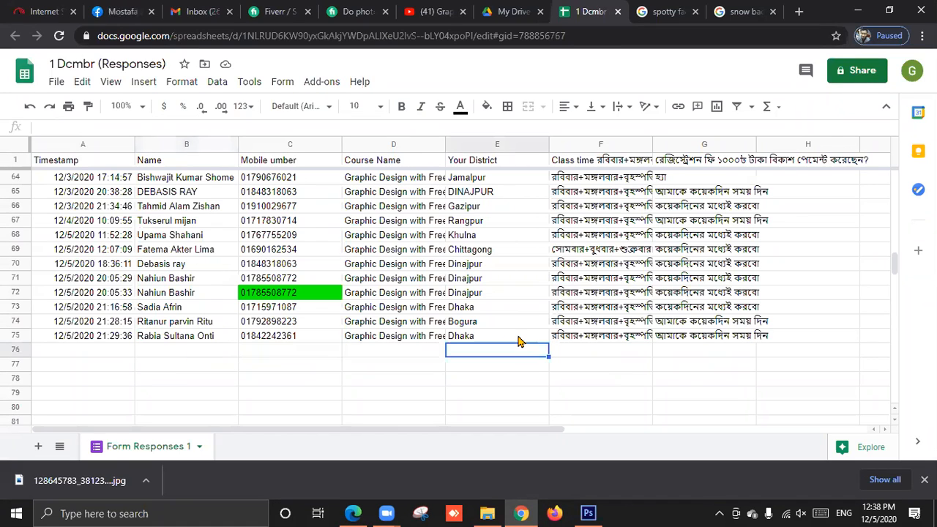
{"action": "left_click", "coordinate": [583, 349]}
{"action": "left_click", "coordinate": [671, 349]}
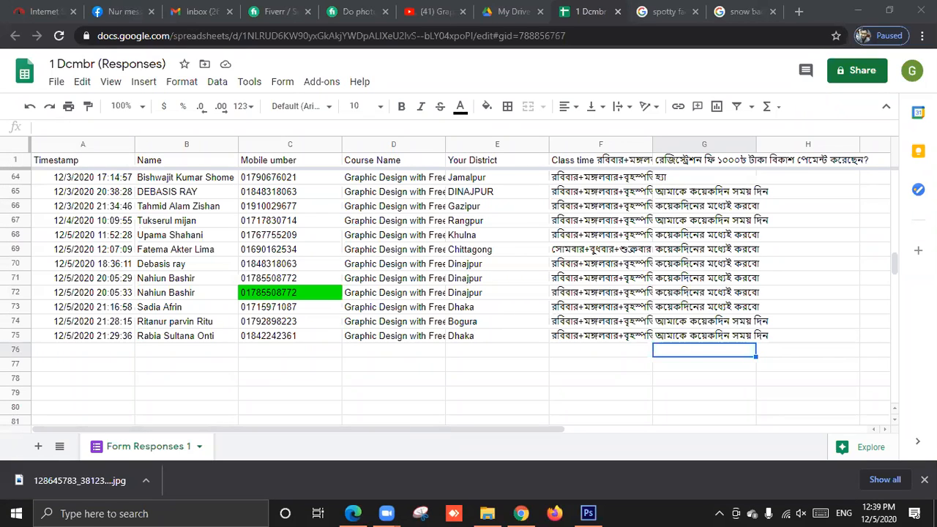
Step: Minimize all open windows to show the desktop
{"action": "key", "text": "super+d"}
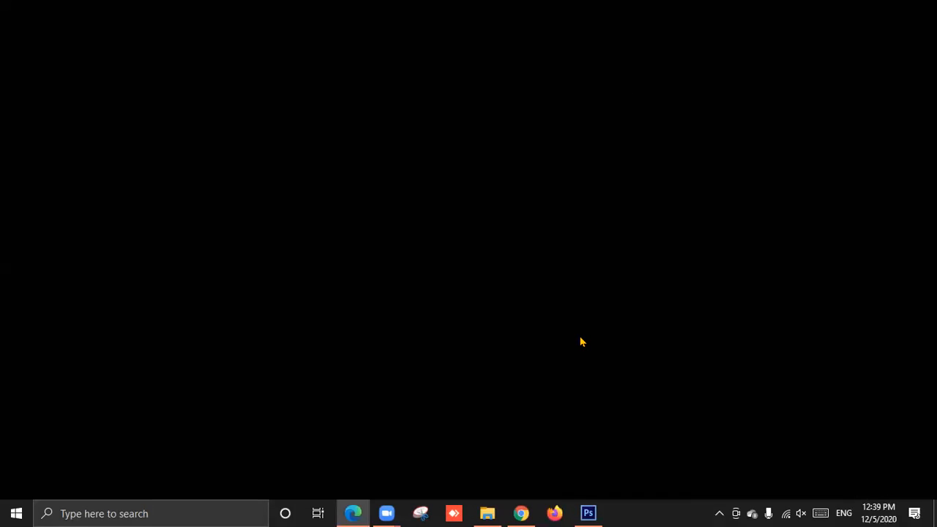